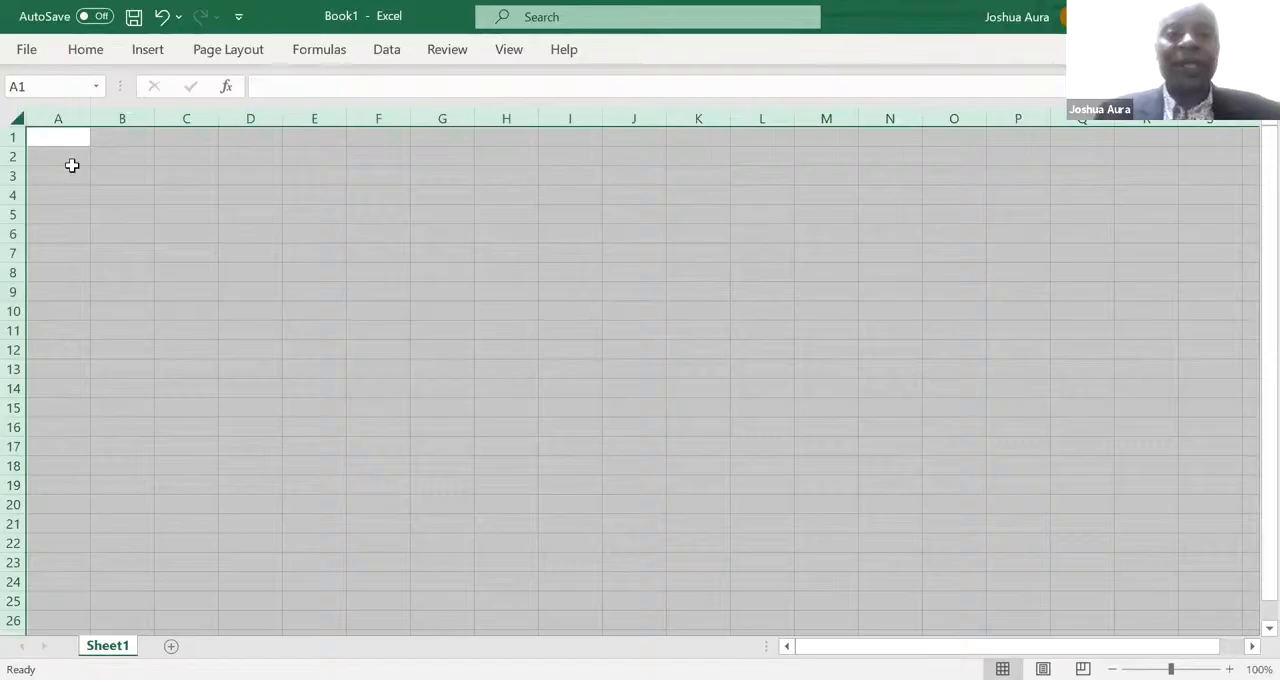
- Enter the numbers 1, 2 and 3 in cells C5, D5 and E5
click(86, 177)
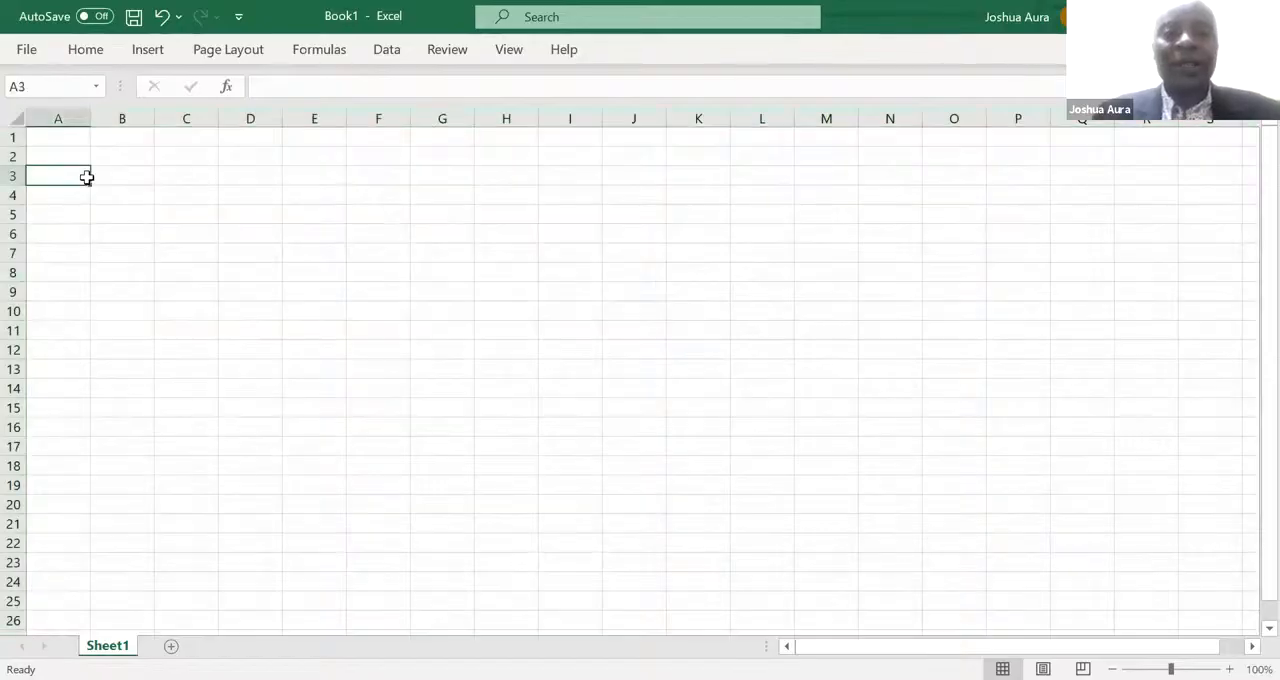
click(192, 218)
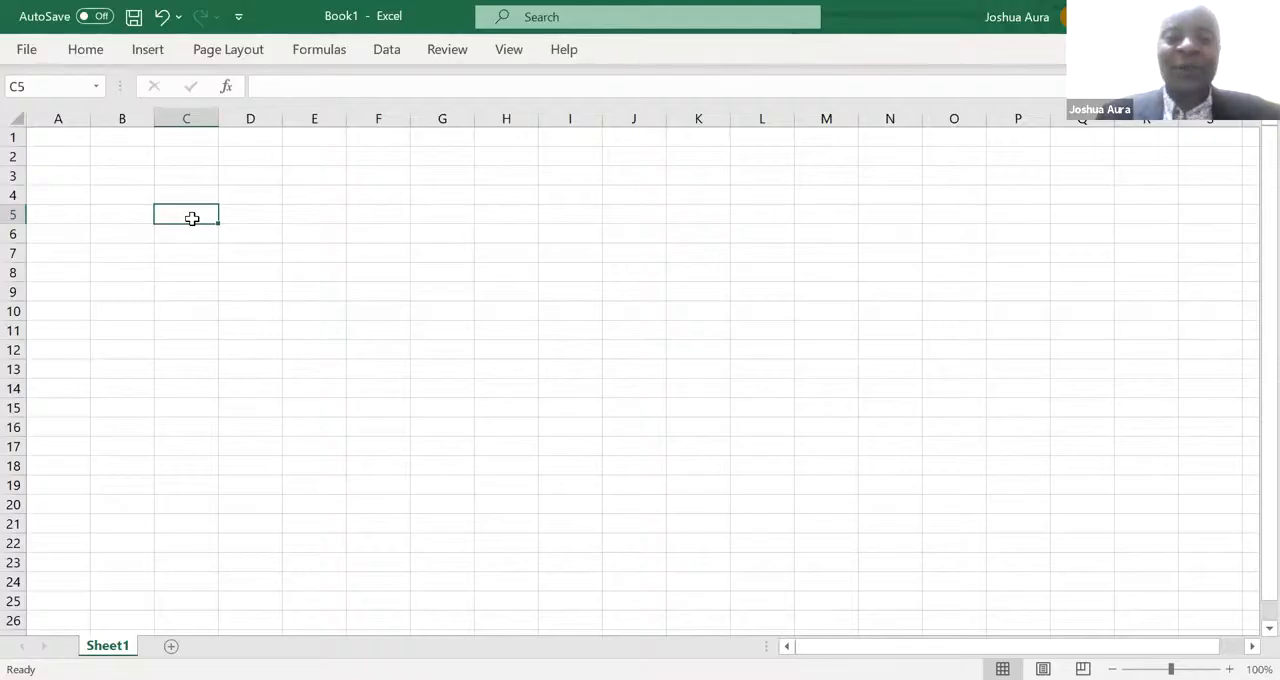
text(1)
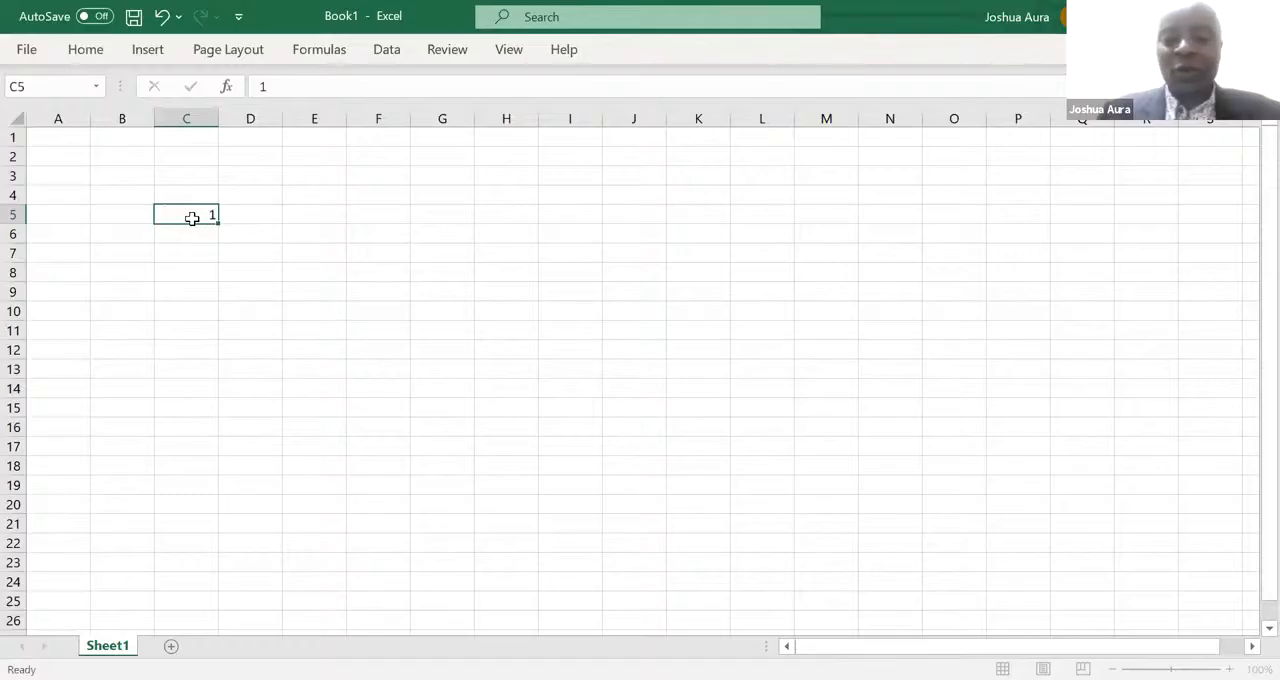
key(Tab)
text(2)
key(Tab)
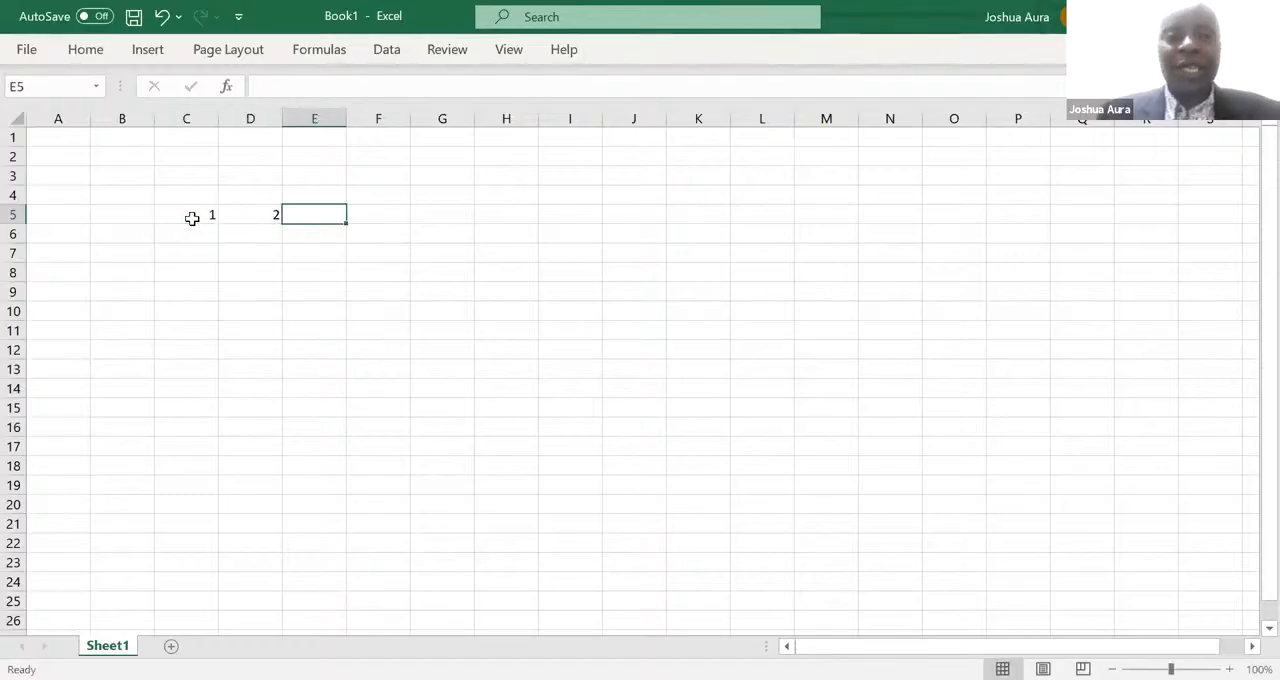
text(3)
key(Tab)
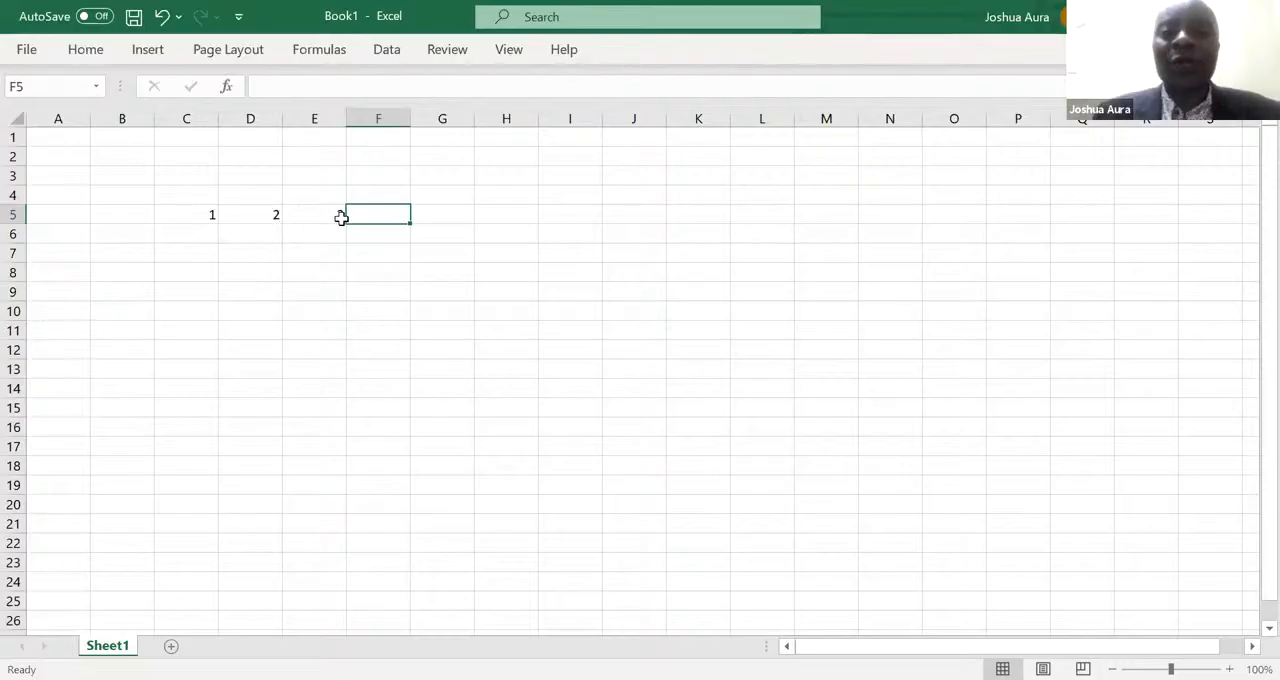
- Extend the number series in C5:E5 across the row to 9 in K5 with AutoFill
click(192, 217)
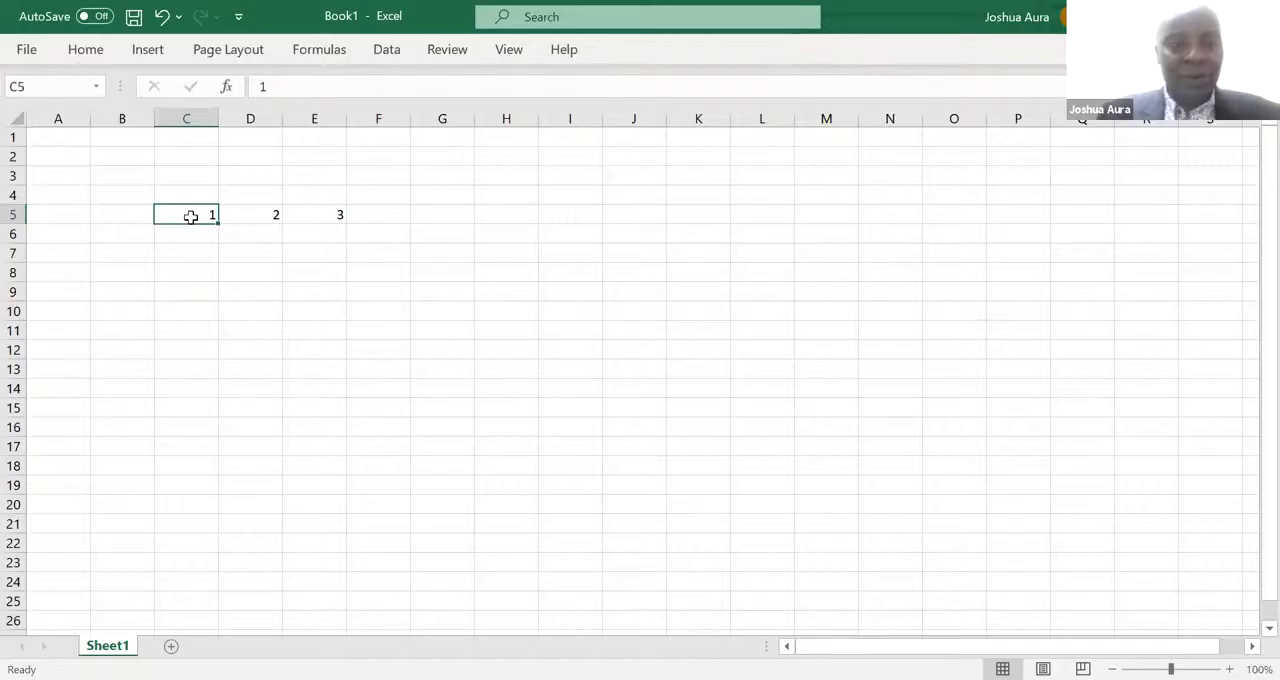
drag(206, 214, 308, 214)
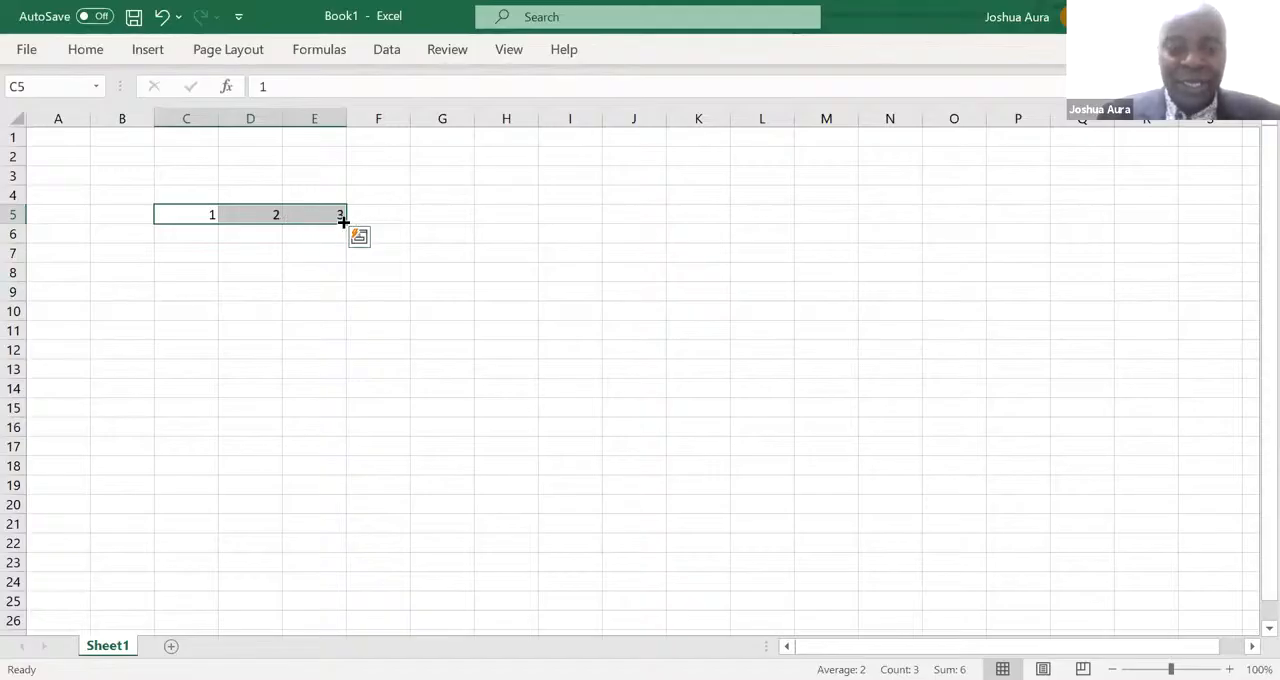
drag(343, 222, 737, 235)
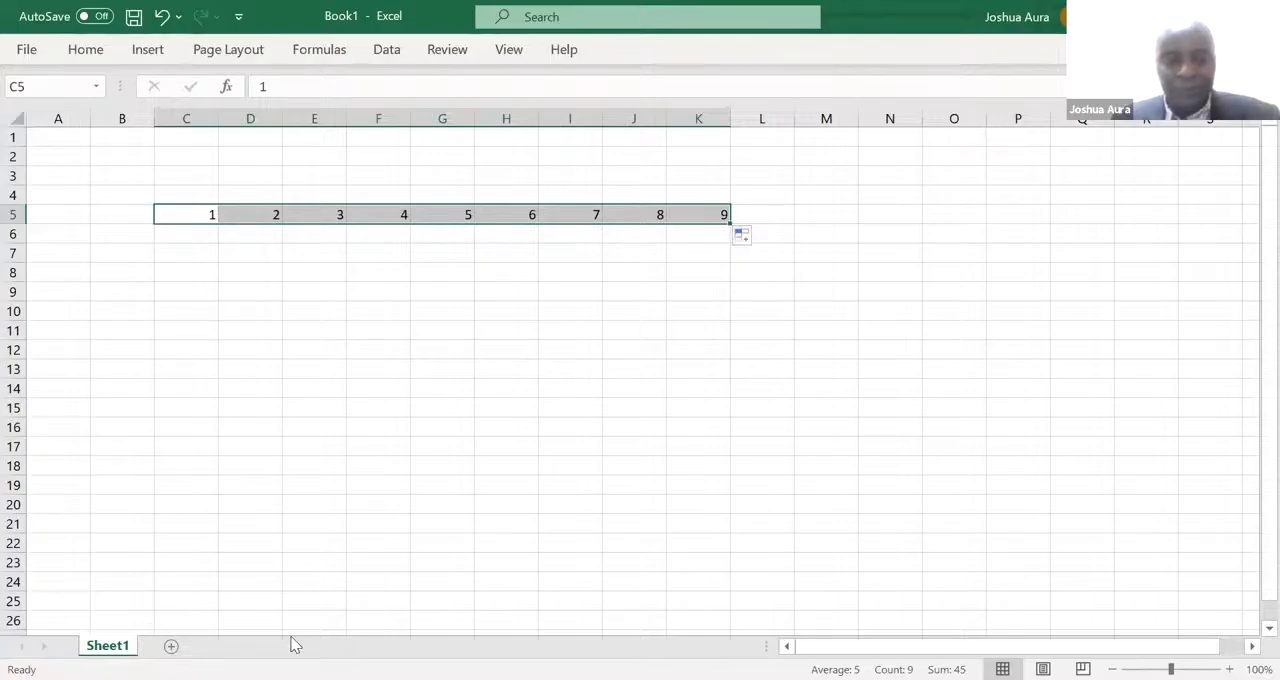
key(ctrl+n)
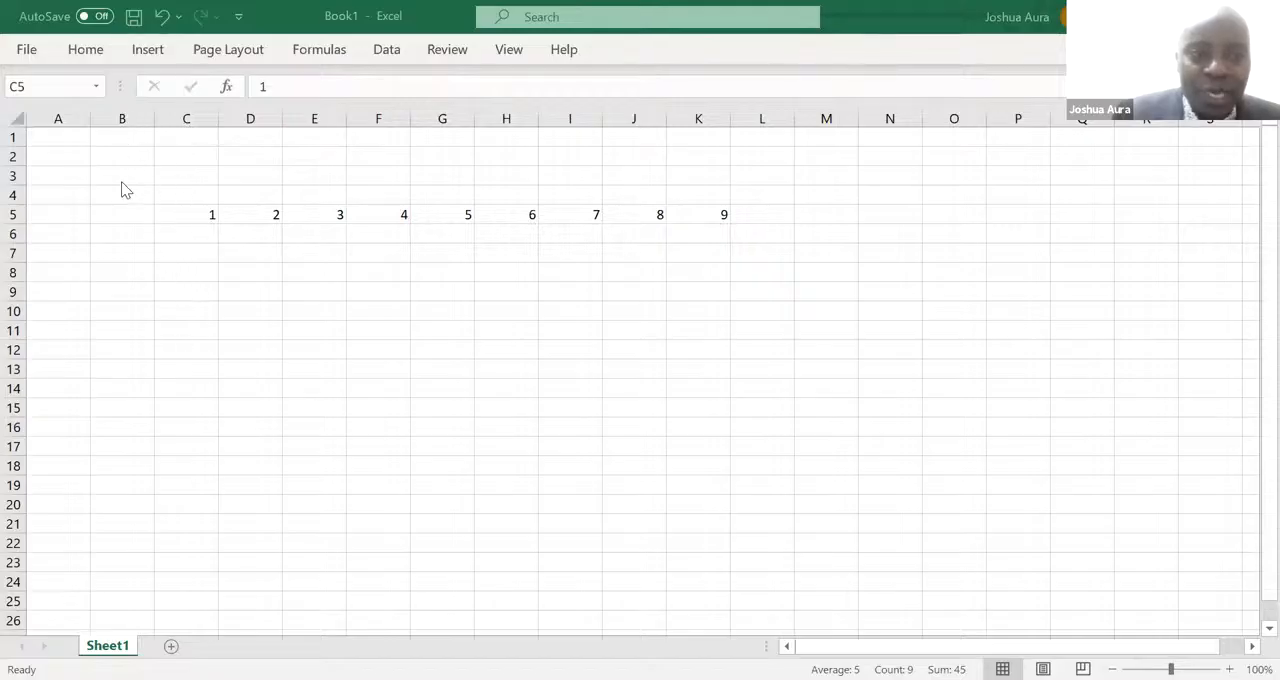
- Enter 1 in B6 and 2 in B7, and extend the series down to 9 in B14 with AutoFill
click(121, 231)
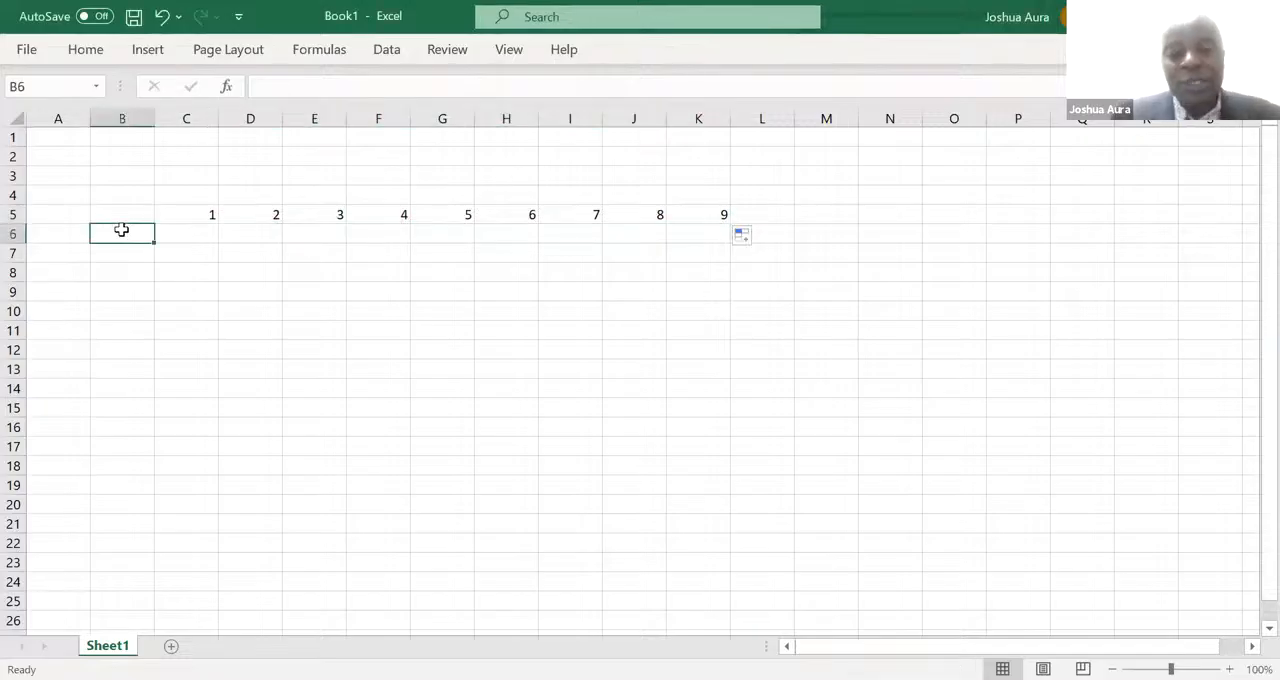
text(1)
key(Return)
text(2)
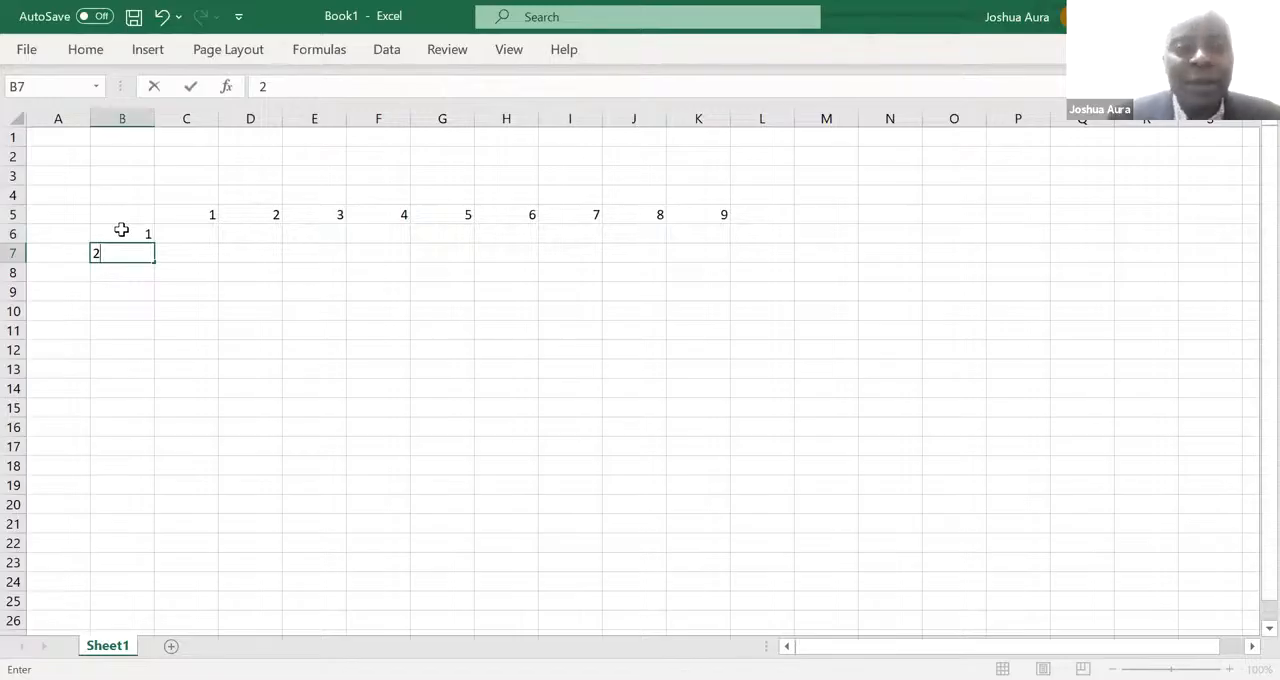
click(121, 230)
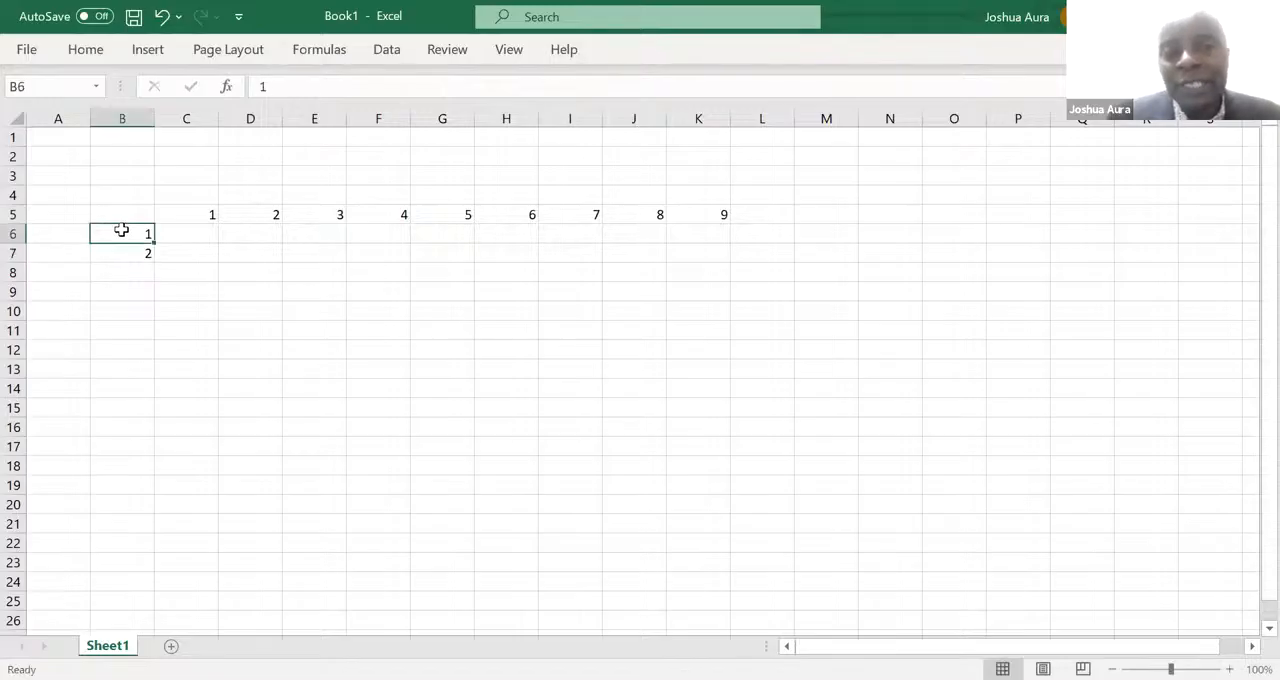
drag(120, 240, 122, 252)
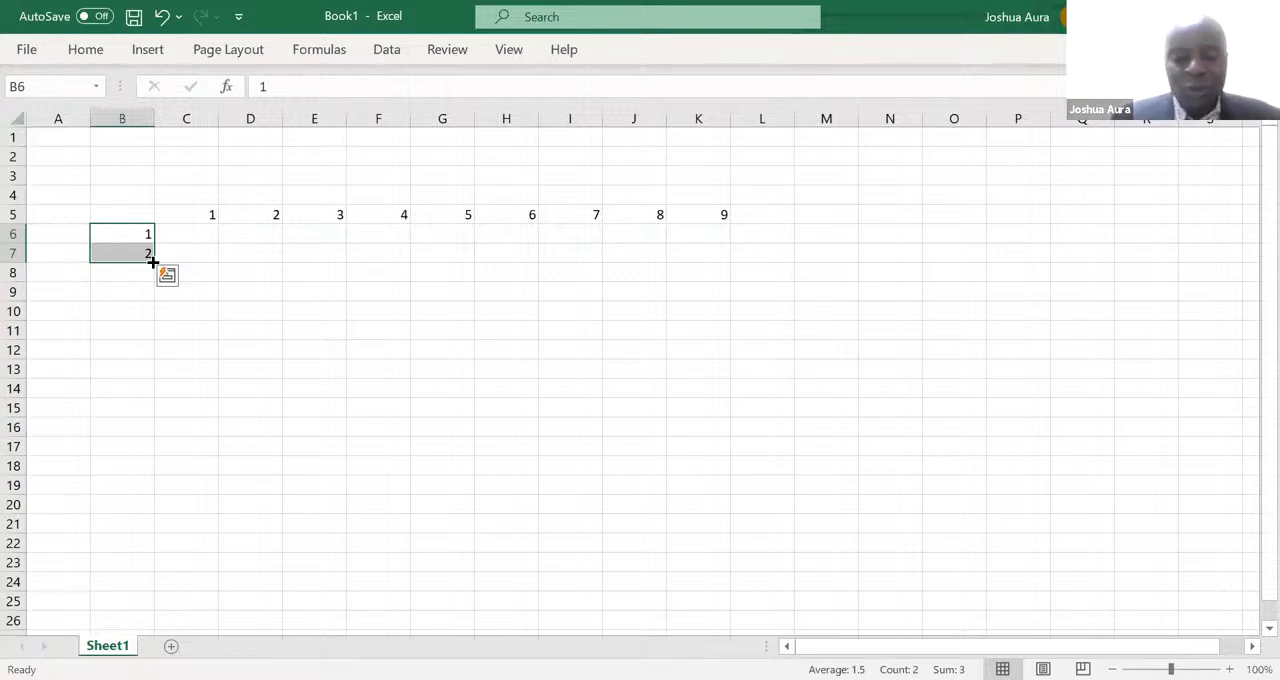
drag(152, 262, 157, 400)
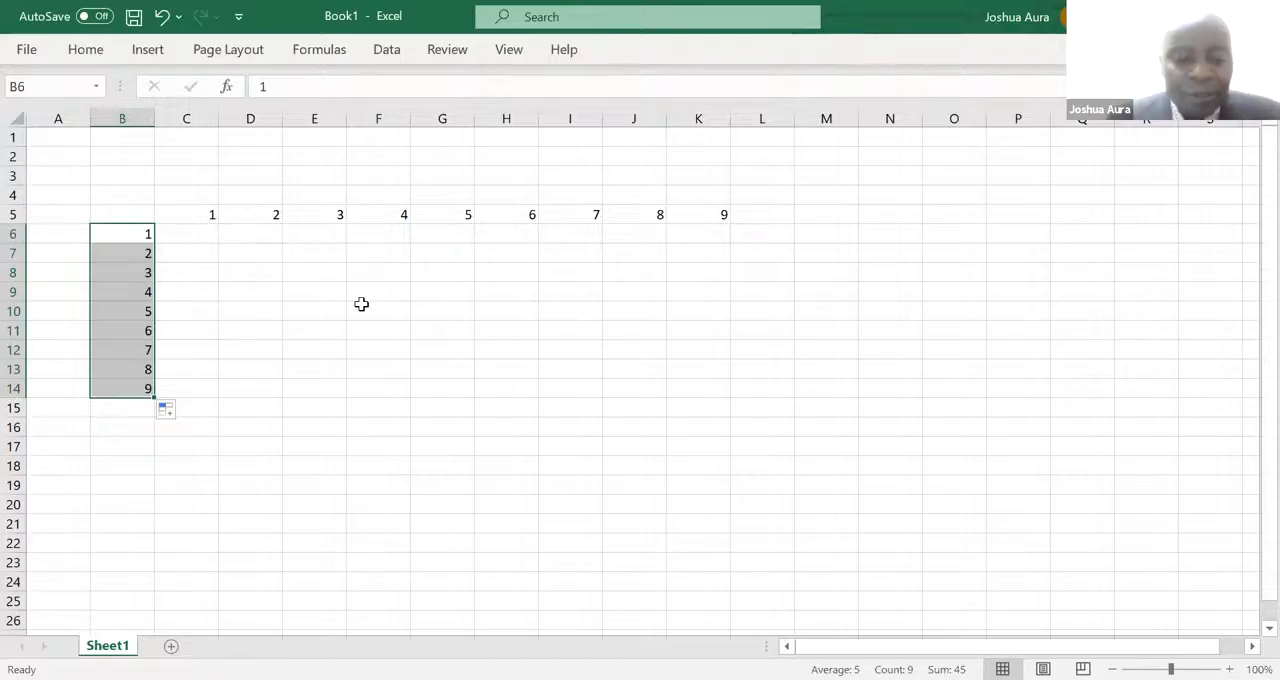
- Make the number headings in B6:B14 and B5:K5 bold
key(ctrl+b)
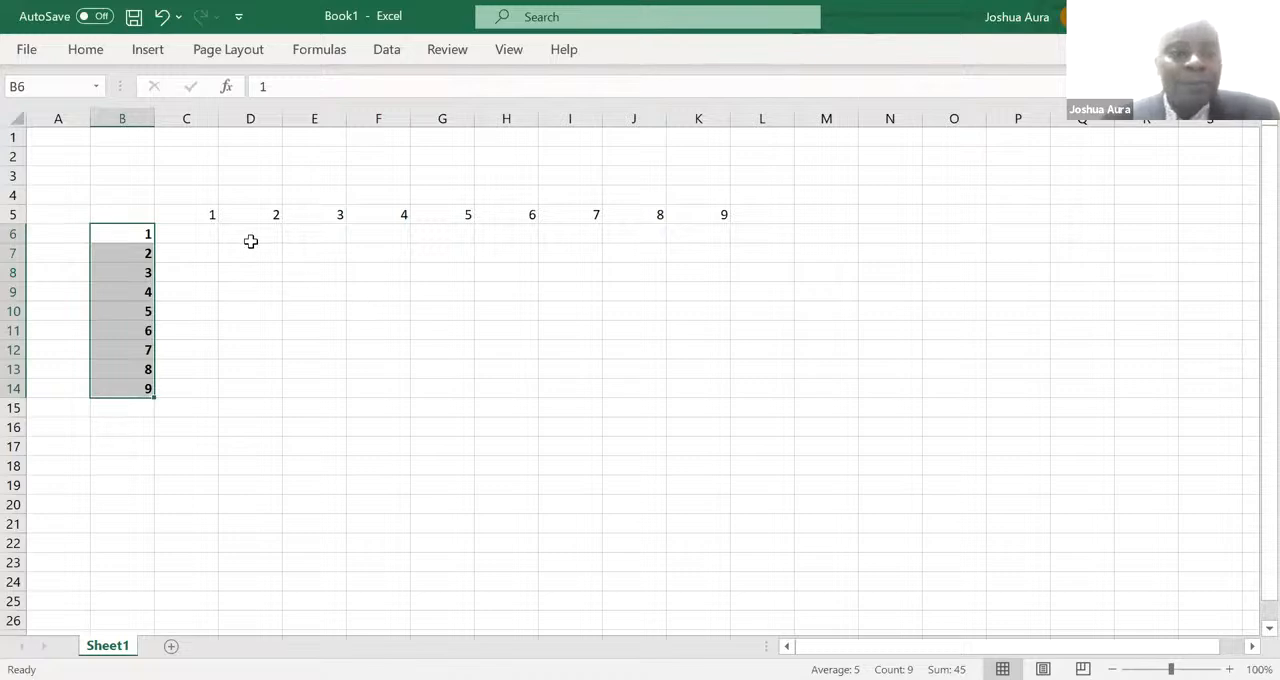
click(136, 208)
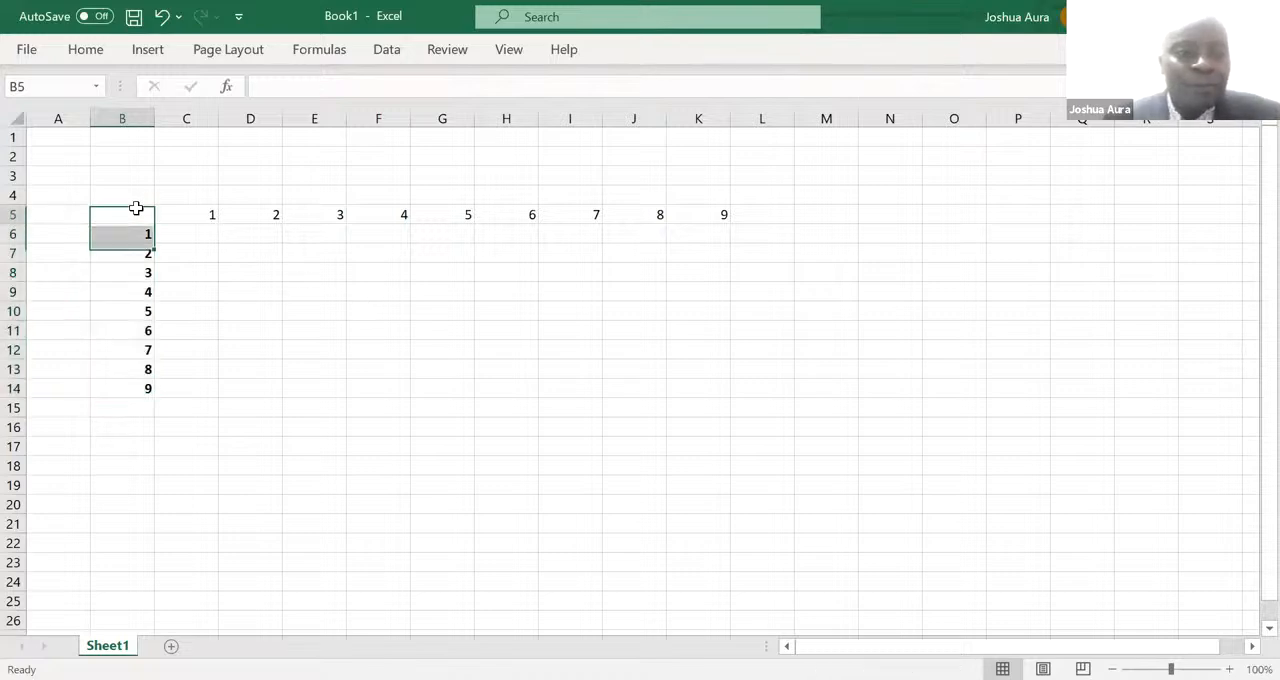
drag(136, 208, 690, 225)
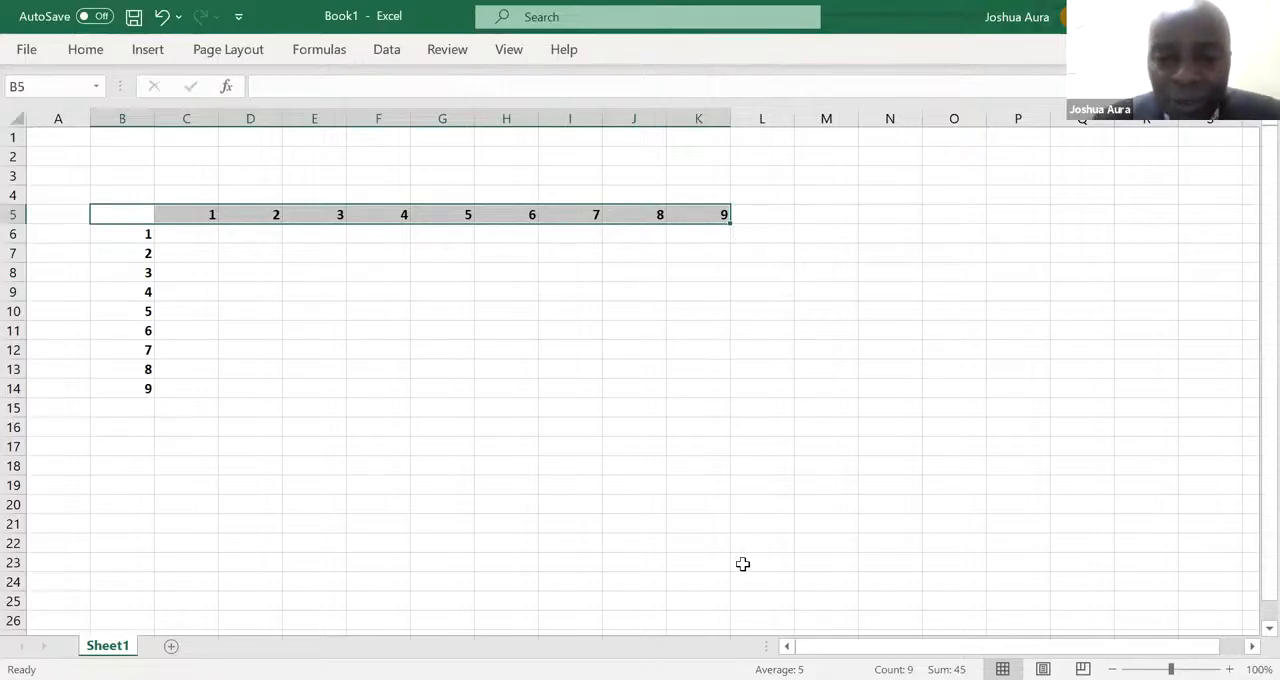
- Clear the contents of the entire worksheet
key(alt+Tab)
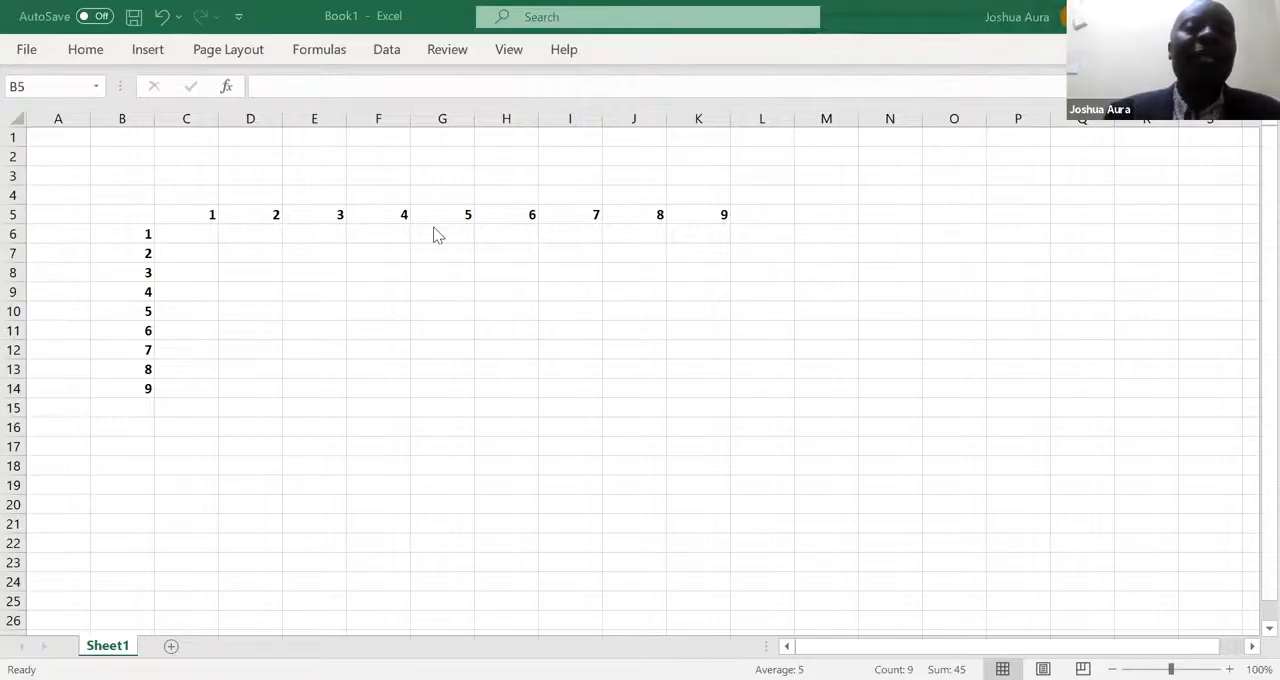
click(132, 204)
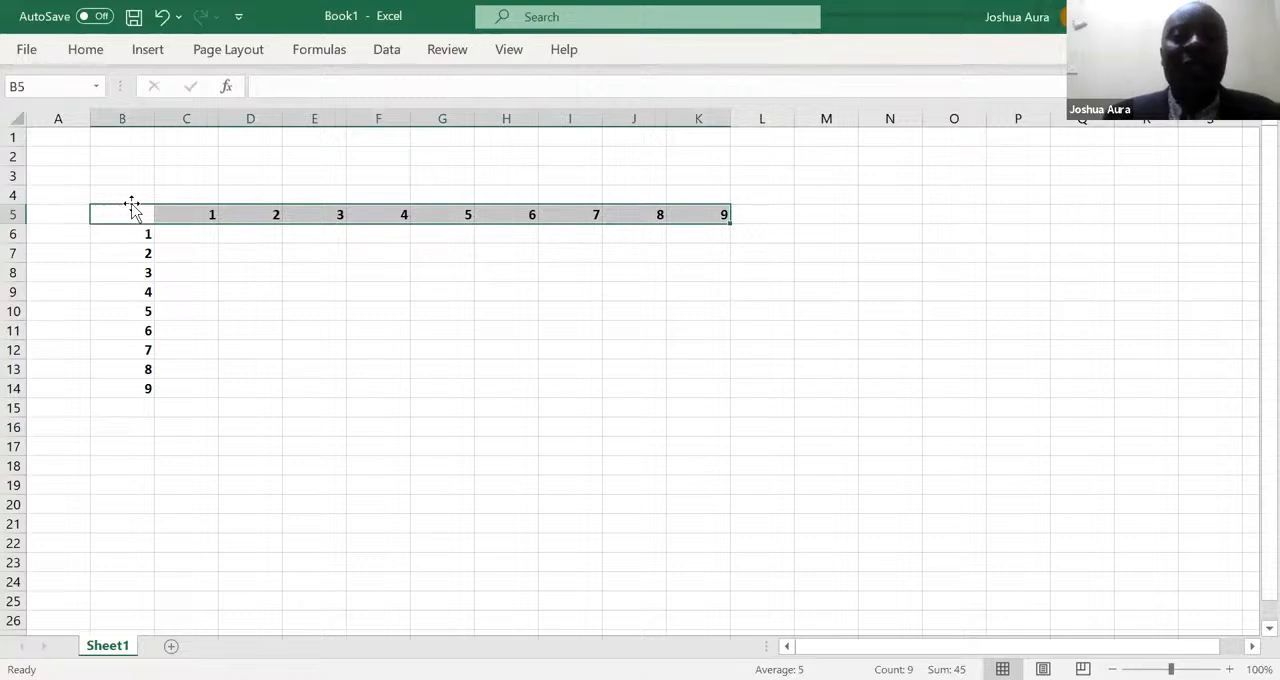
click(17, 117)
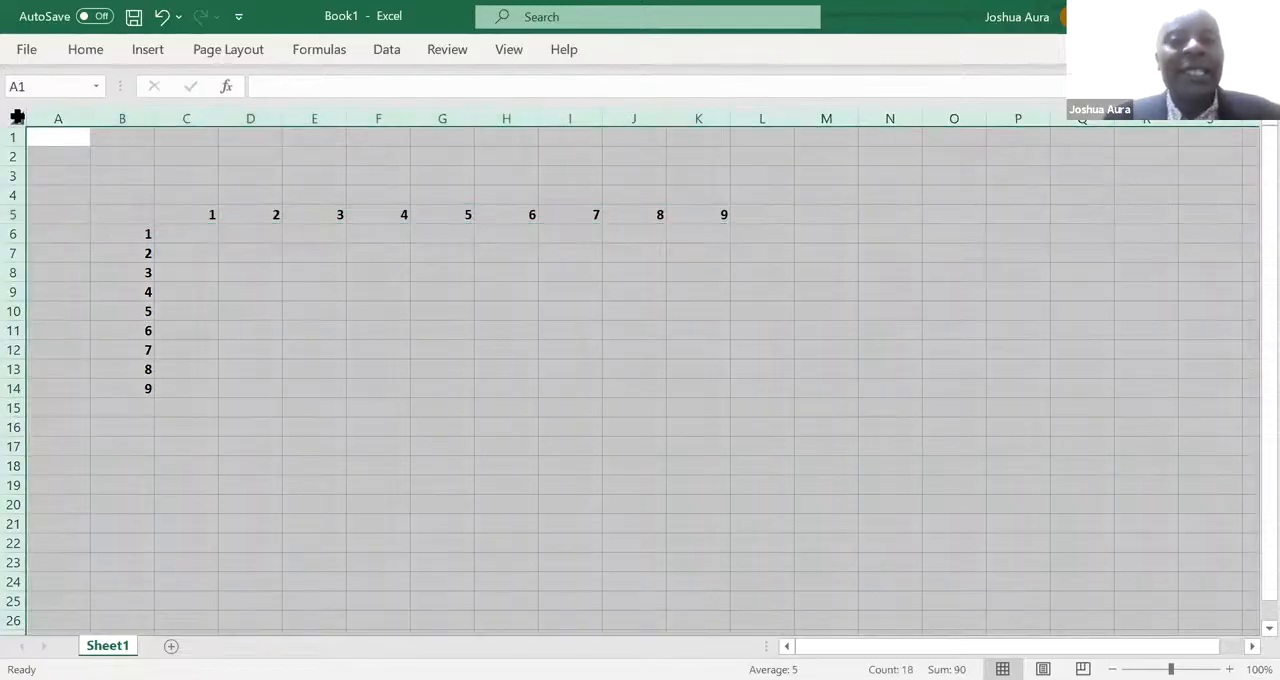
key(Delete)
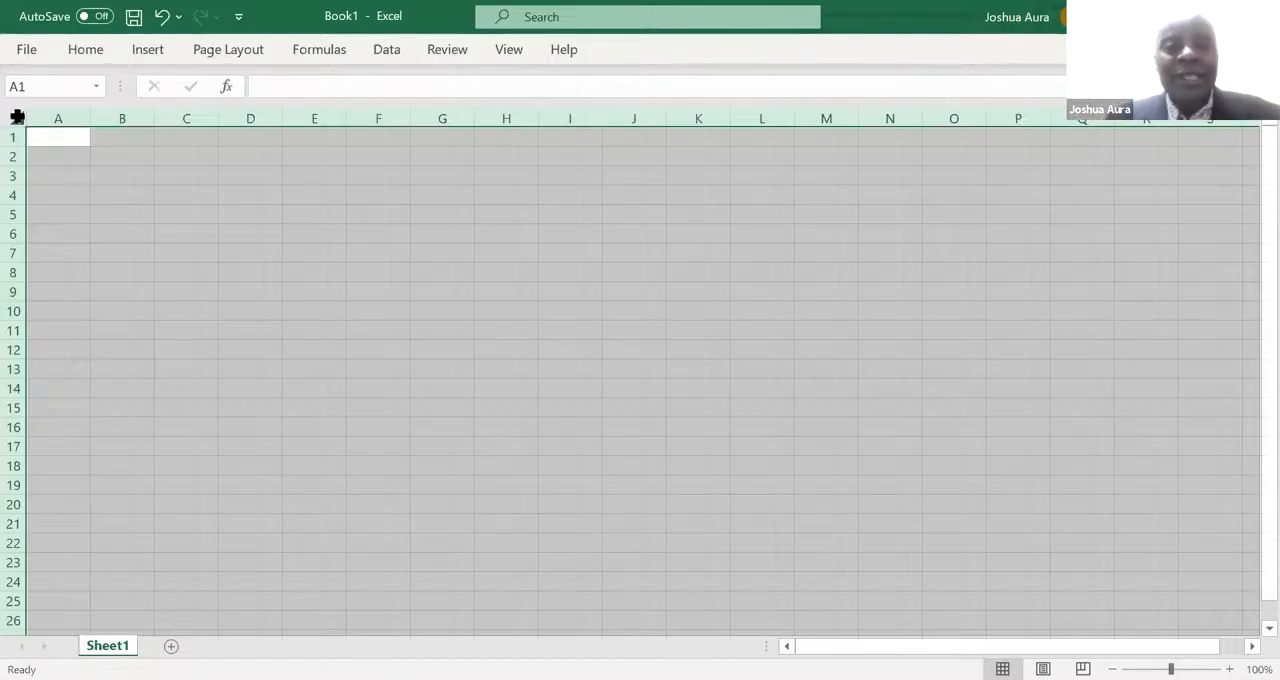
- Enter 1 in C6 and 2 in D6, and extend the series across the row to 9 in K6 with AutoFill
click(196, 232)
text(1)
key(Tab)
text(2)
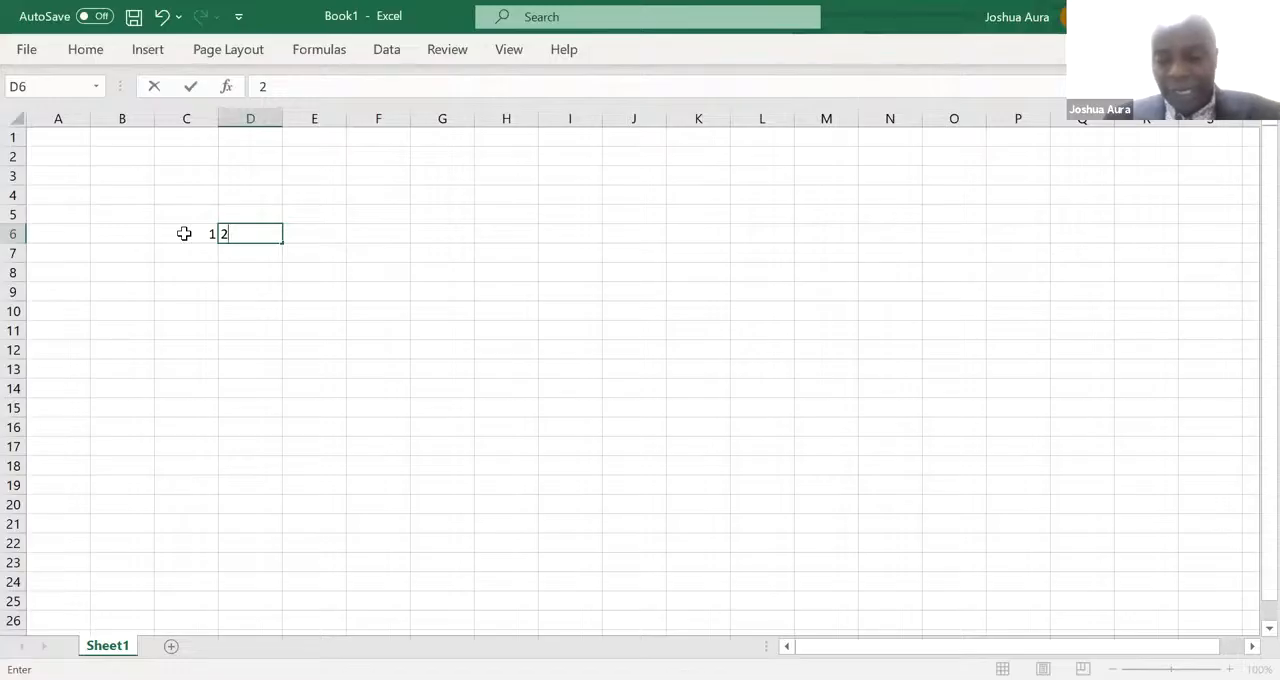
key(shift+Right)
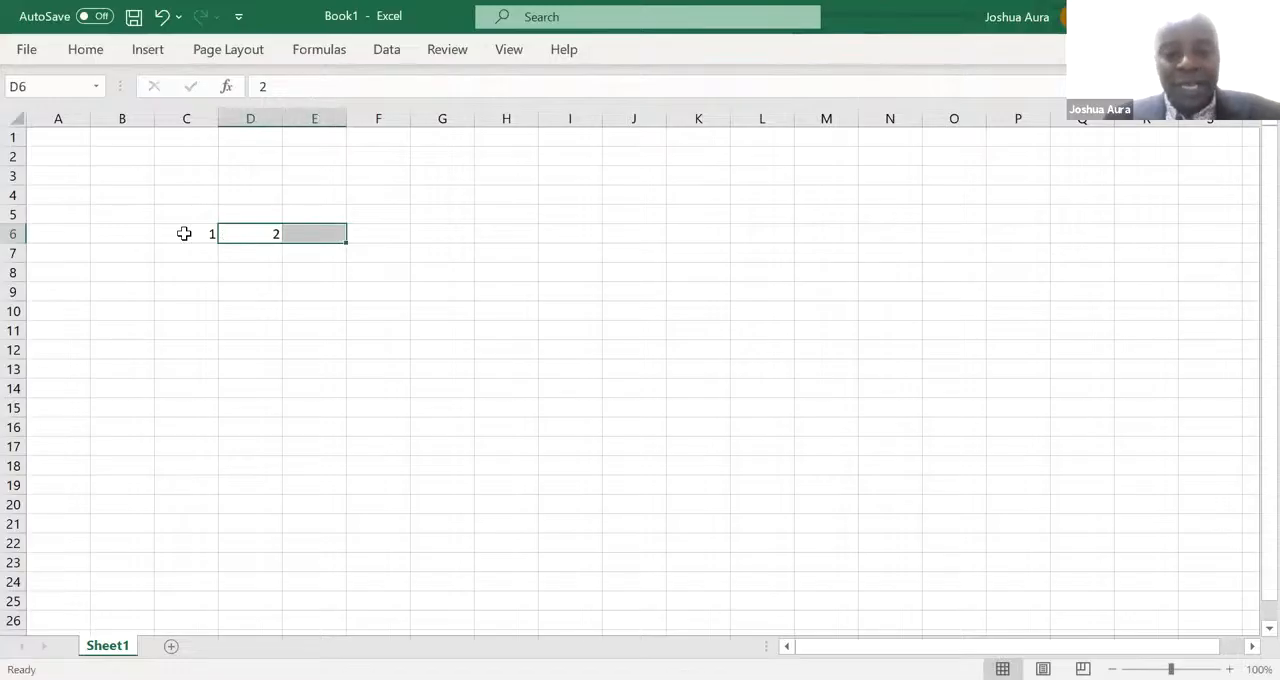
click(175, 233)
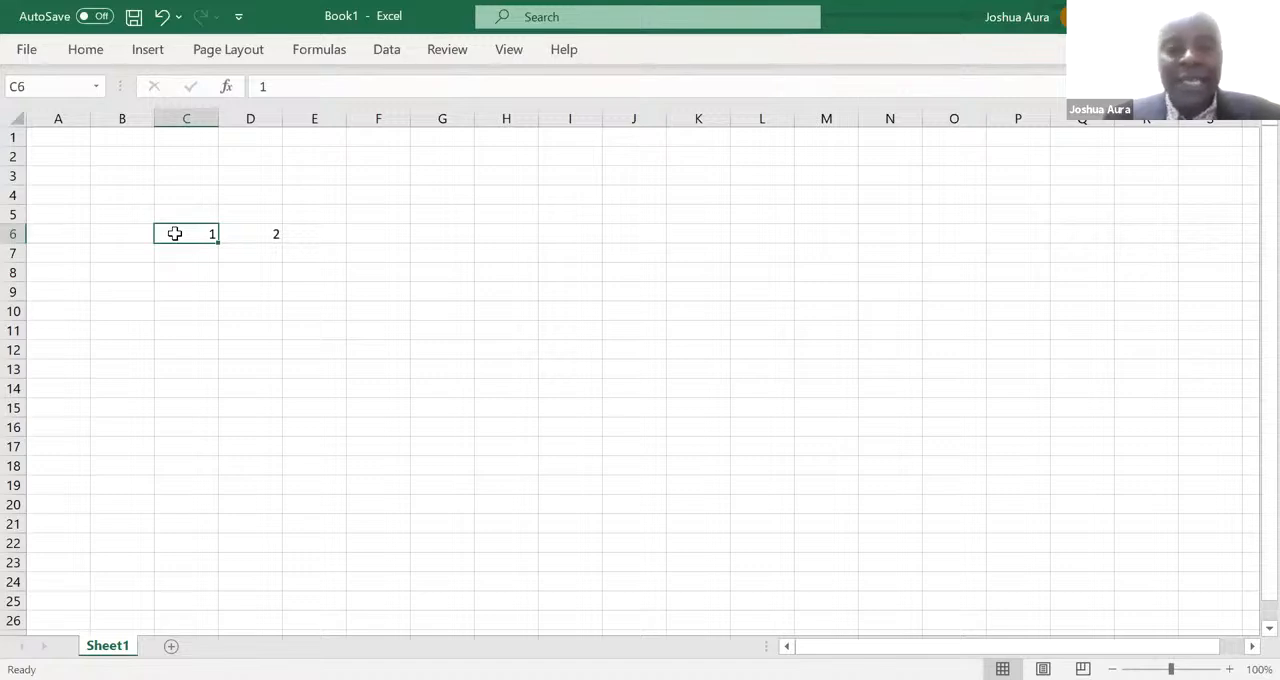
key(shift+Right)
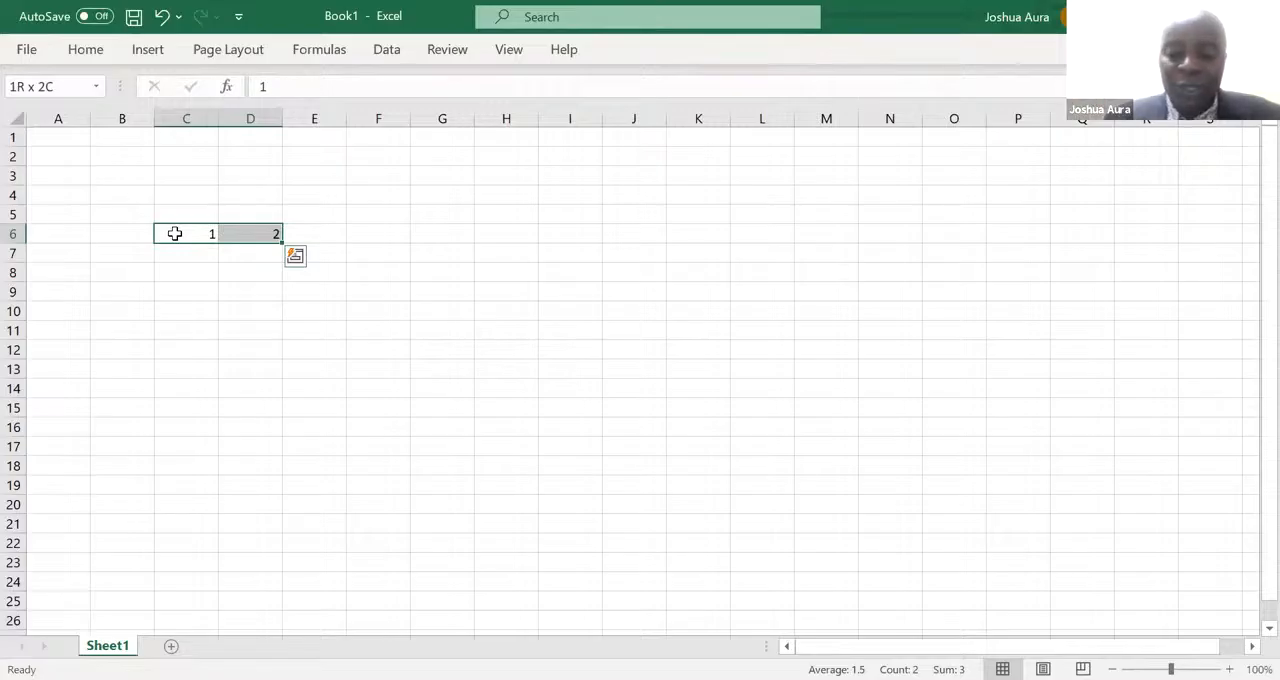
drag(175, 233, 175, 233)
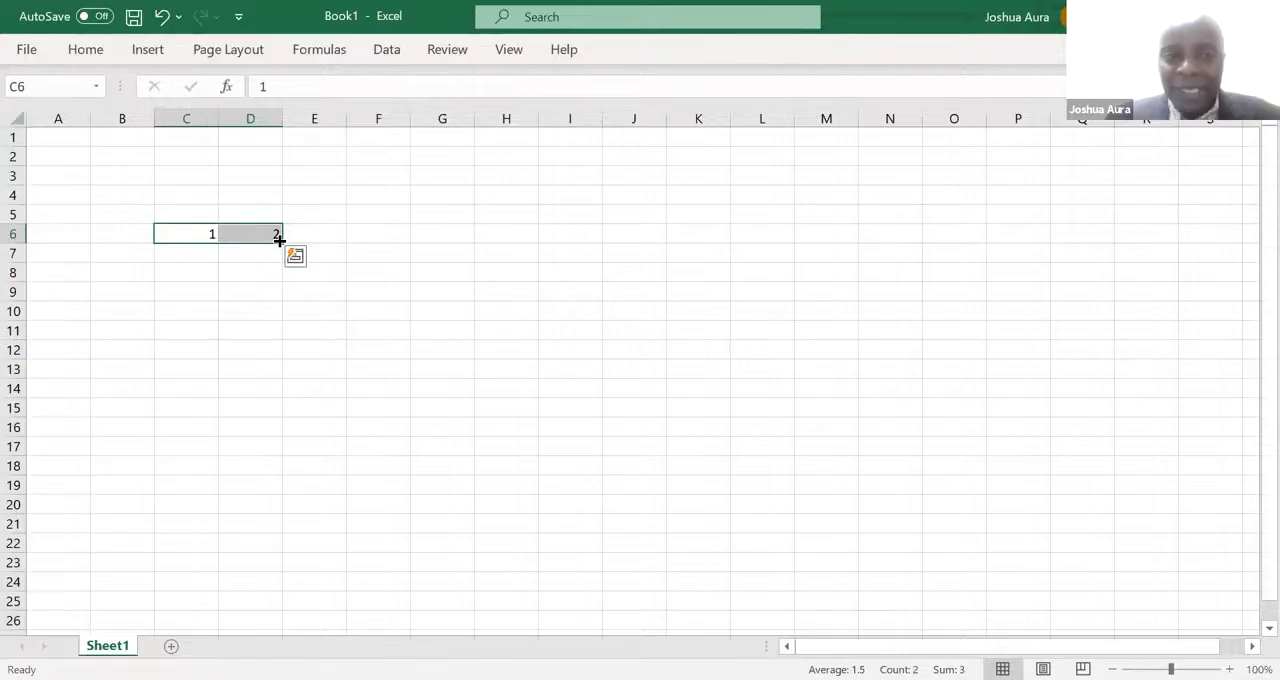
drag(279, 240, 742, 238)
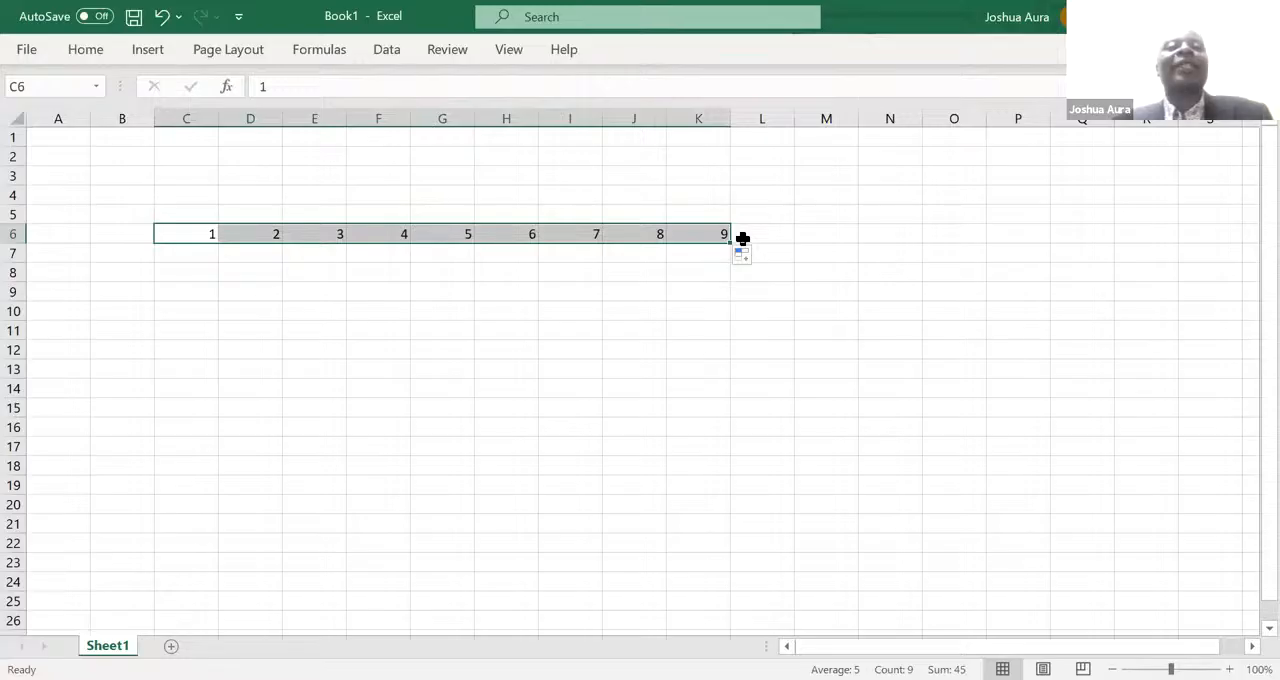
- Enter 1 in B7 and 2 in B8, and extend the series down the column to 9 in B15 with AutoFill
click(111, 253)
text(1)
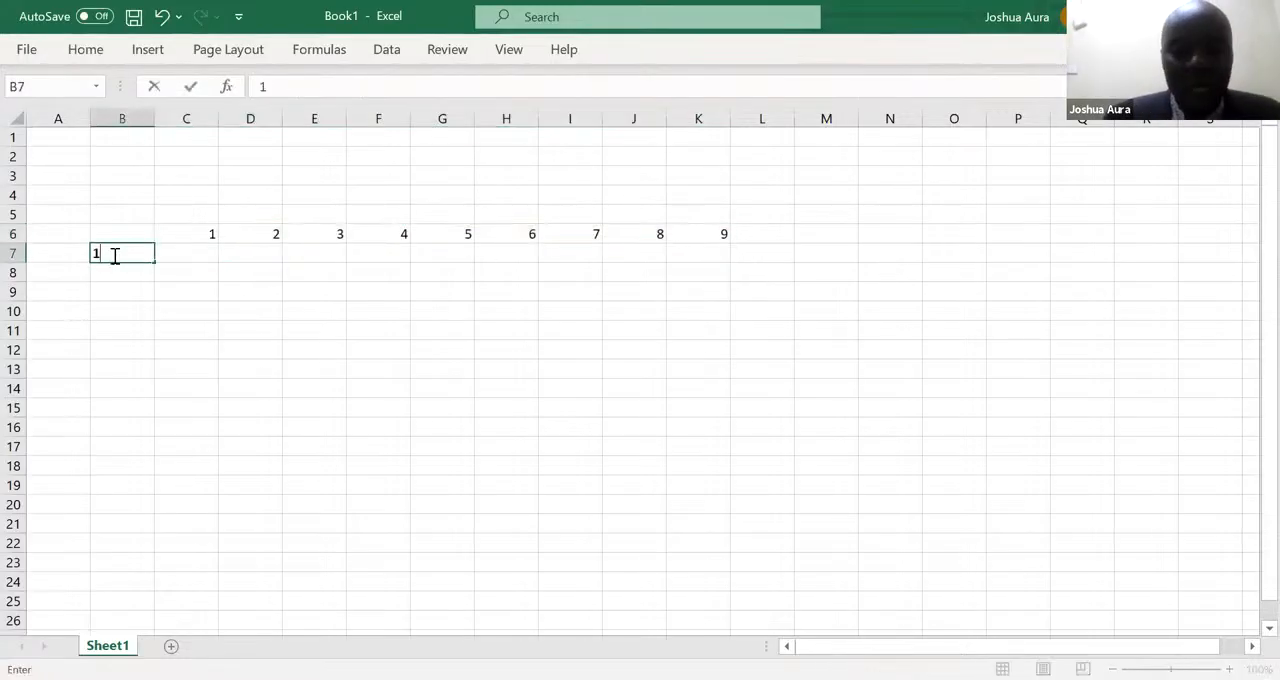
key(Return)
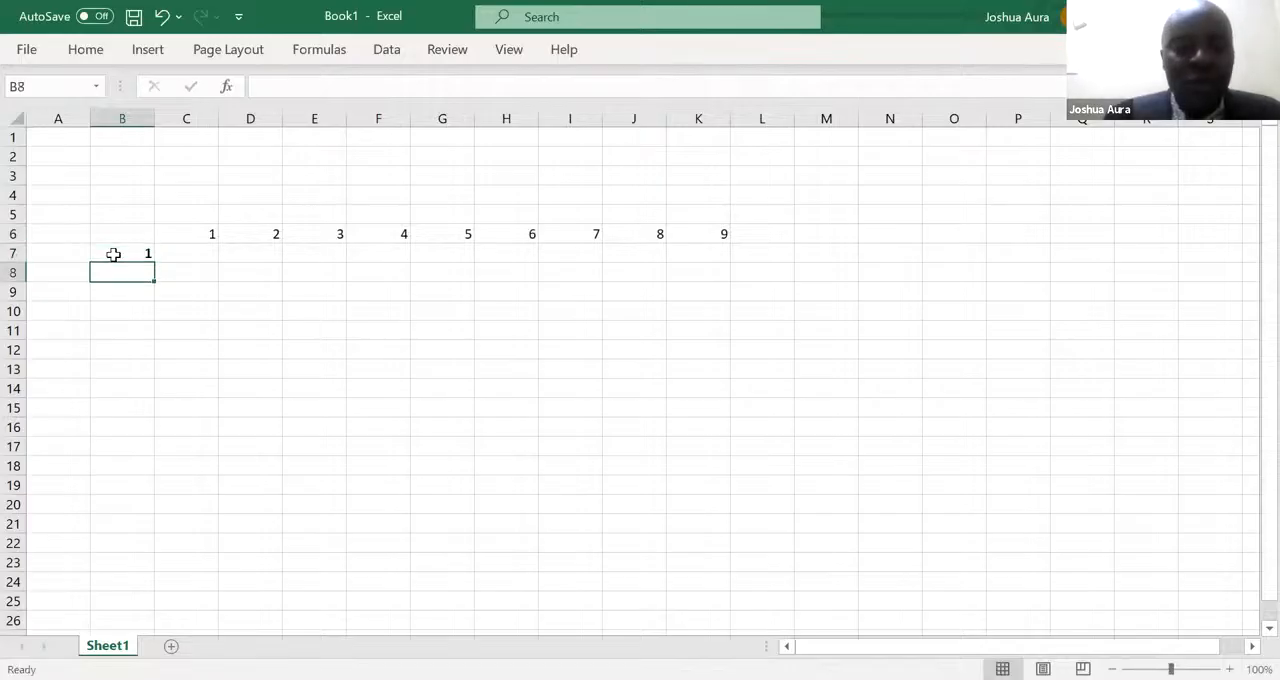
text(2)
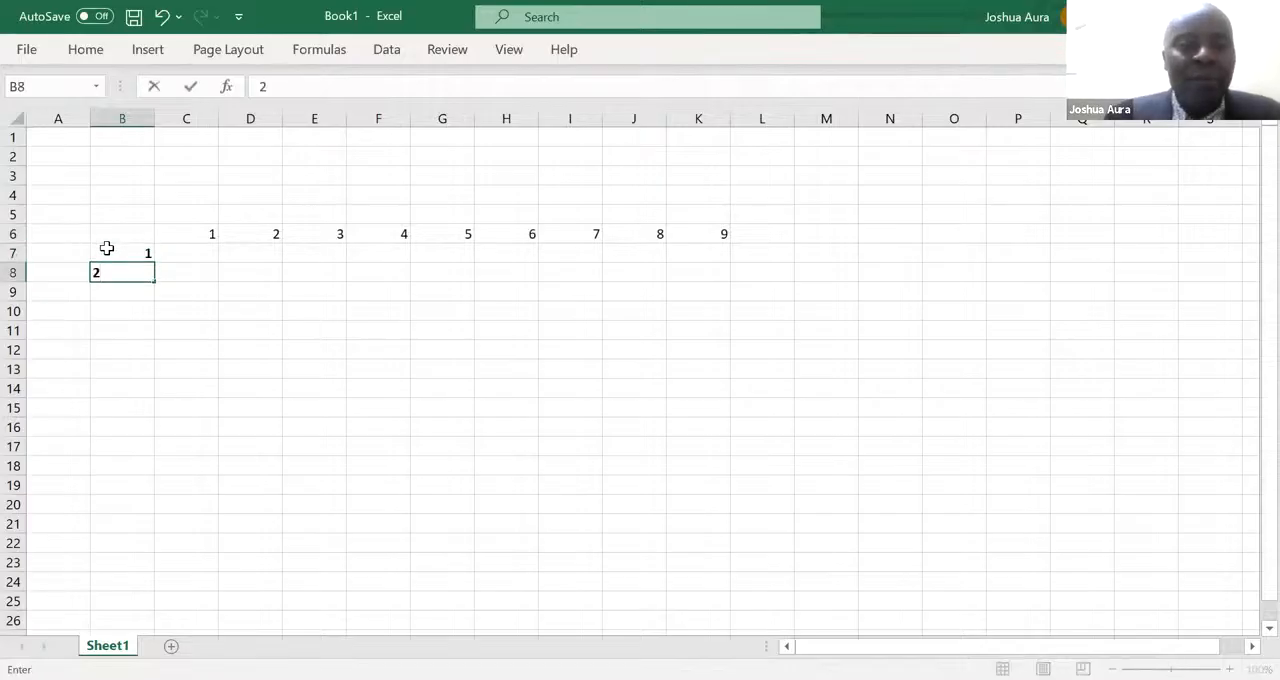
click(106, 248)
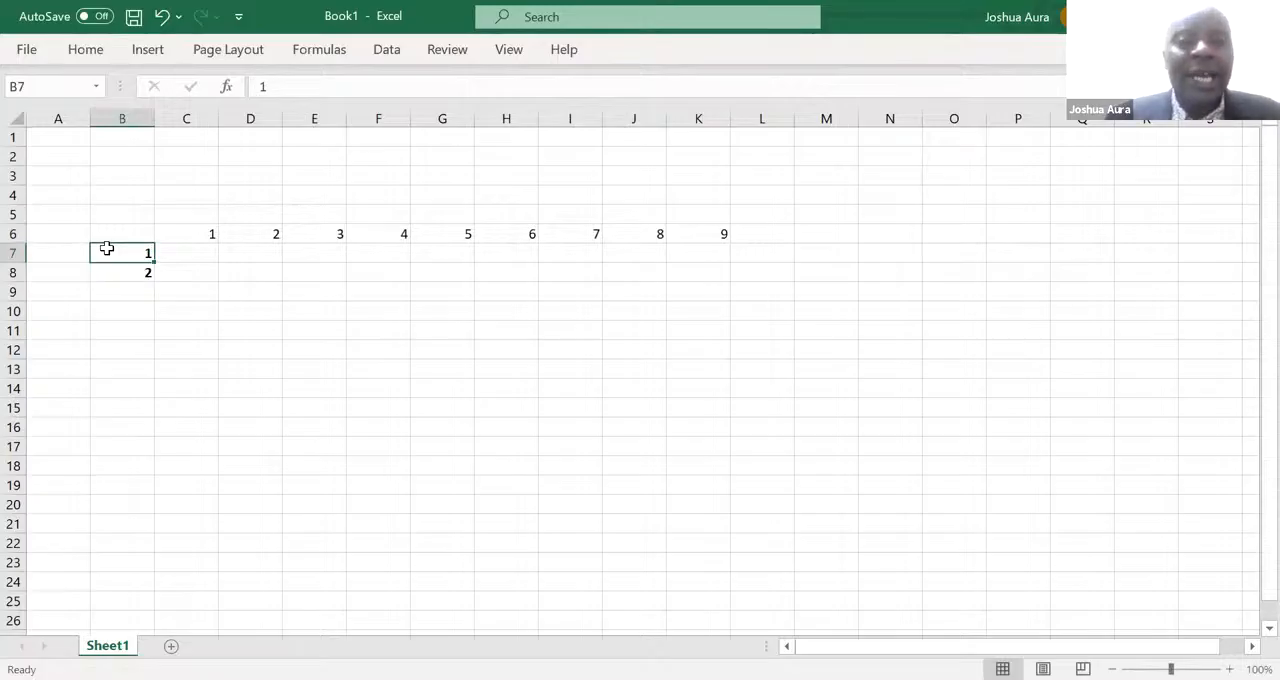
key(shift+Down)
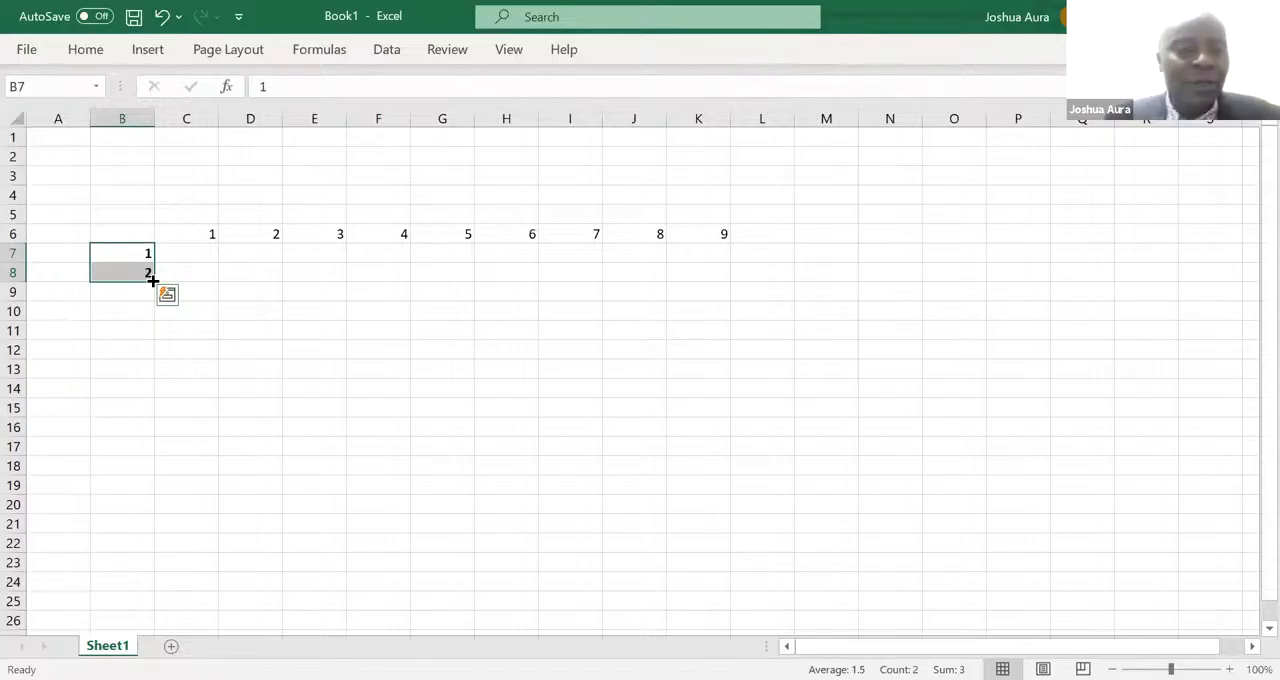
drag(152, 281, 161, 425)
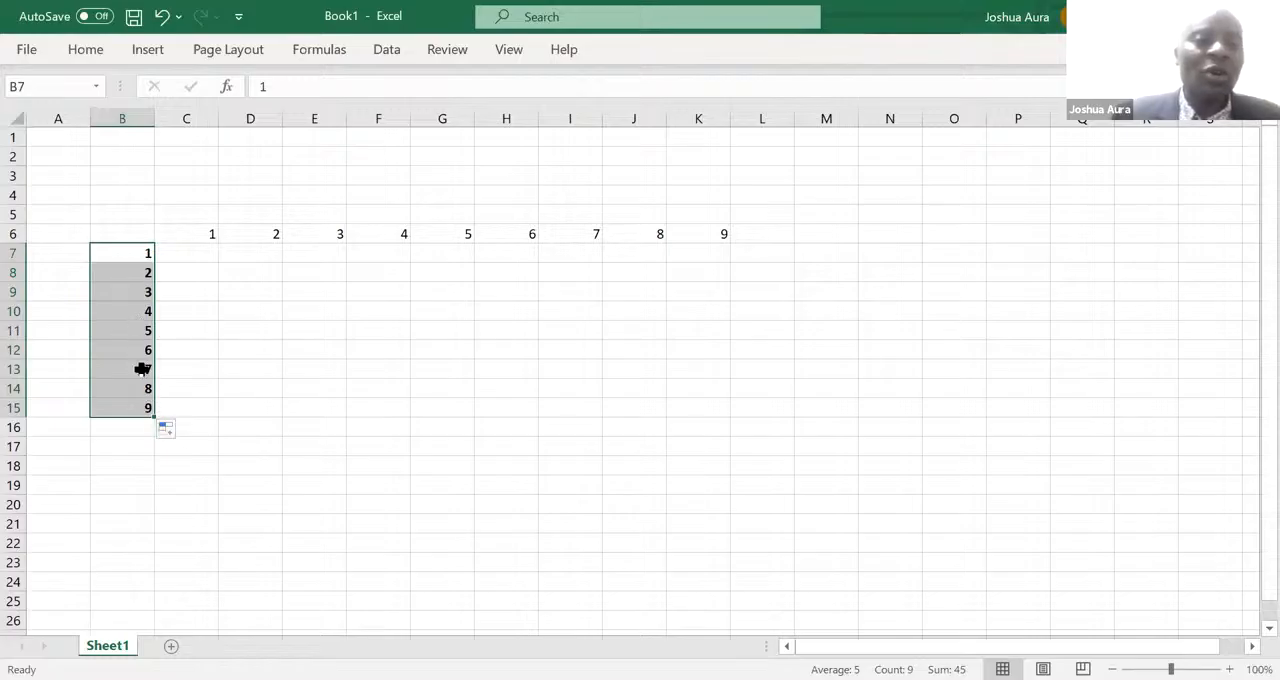
click(143, 232)
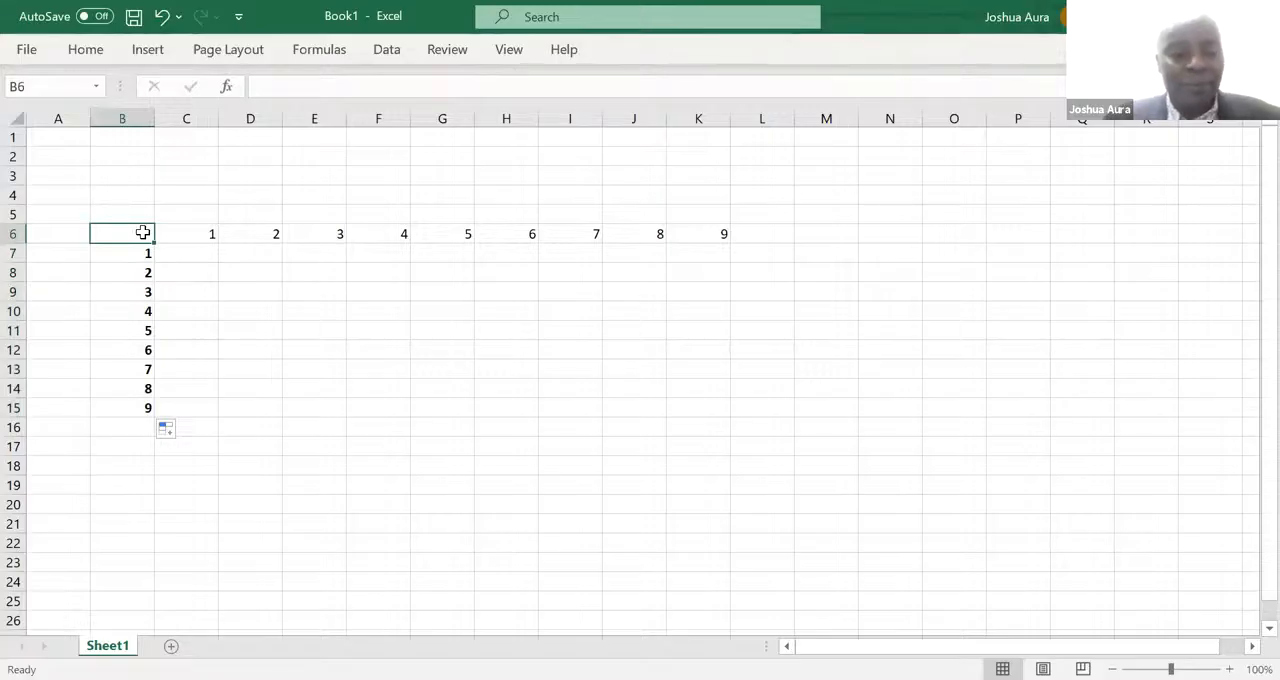
key(shift+Right)
key(shift+Right)
key(shift+Right)
key(shift+Right)
key(shift+Right)
key(shift+Right)
key(shift+Right)
key(shift+Right)
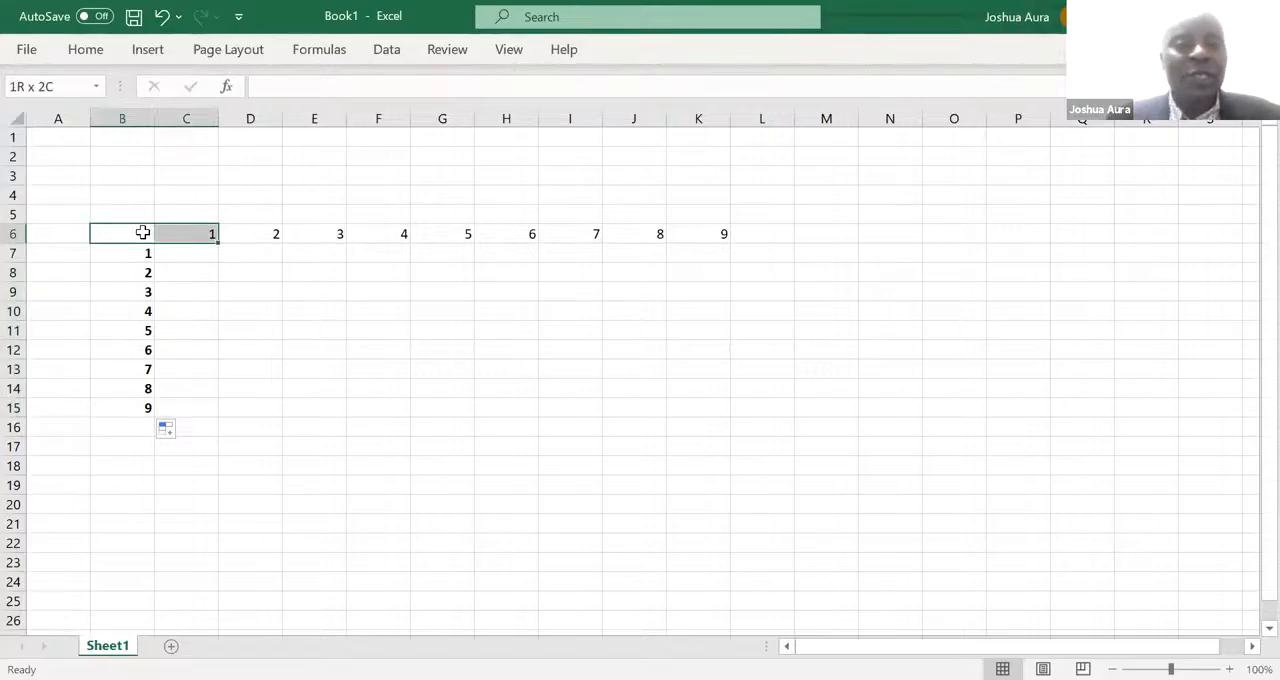
key(shift+Right)
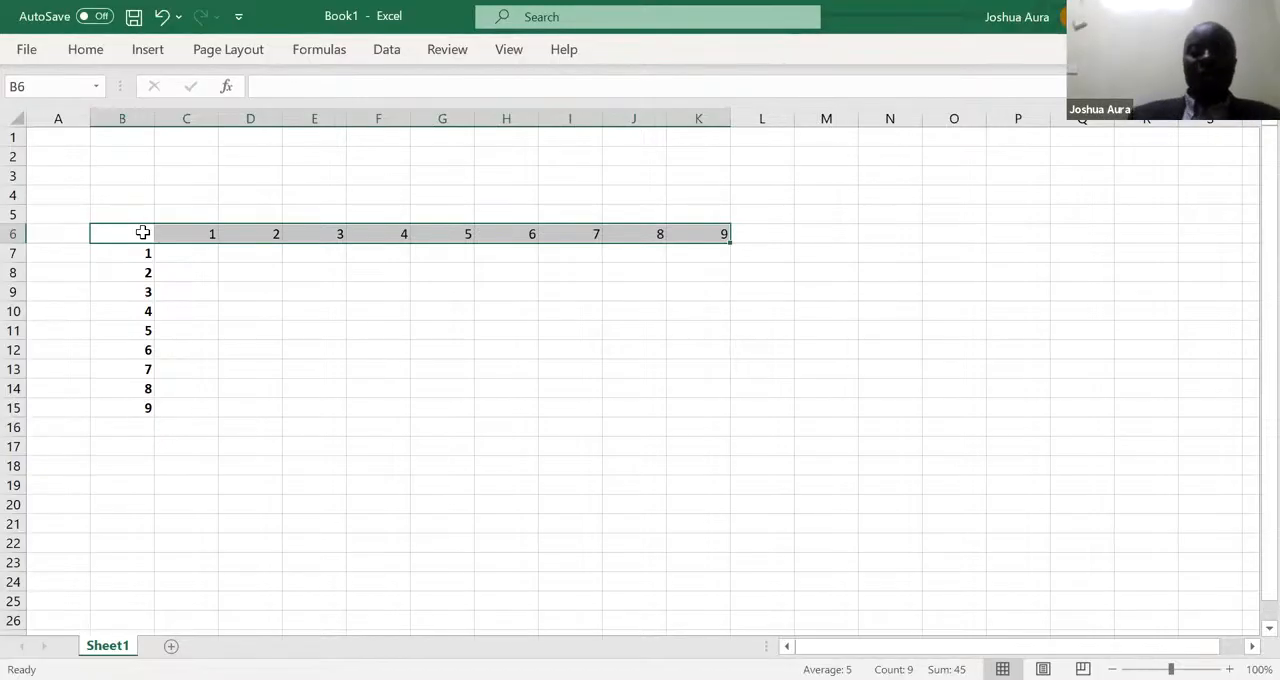
- Enter the formula =C6*B7 in C7 to multiply the first column heading by the first row heading
click(193, 255)
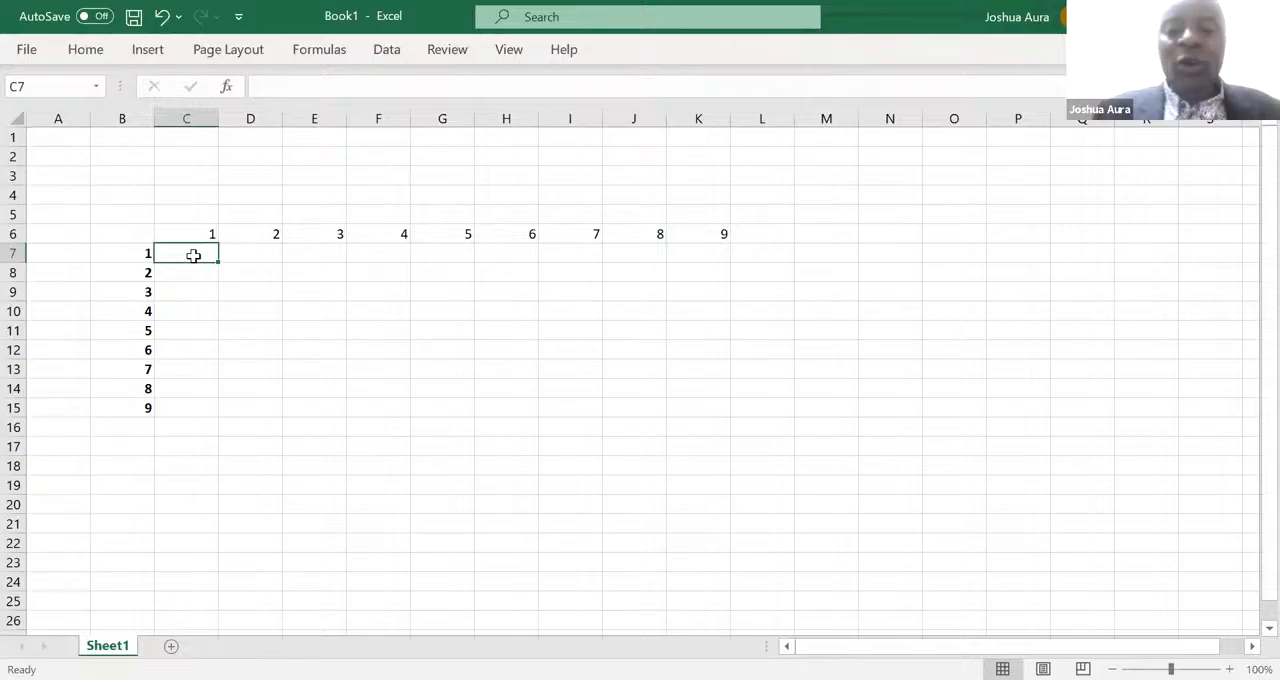
text(=)
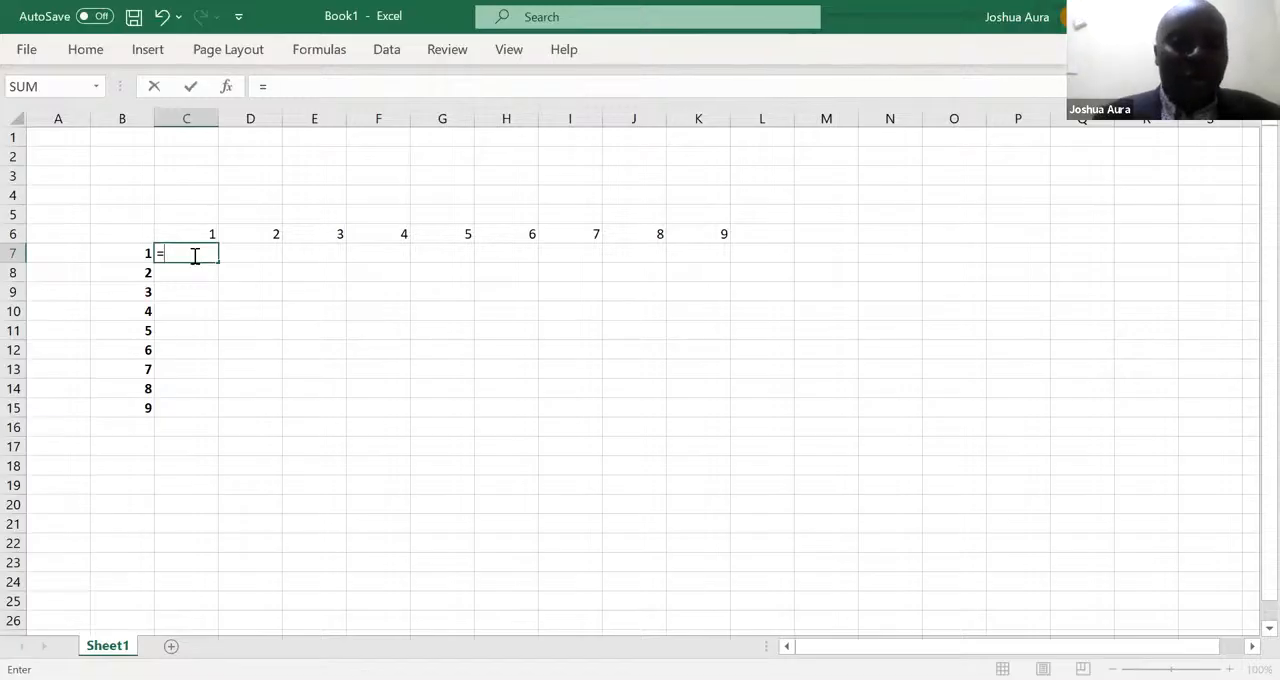
click(204, 235)
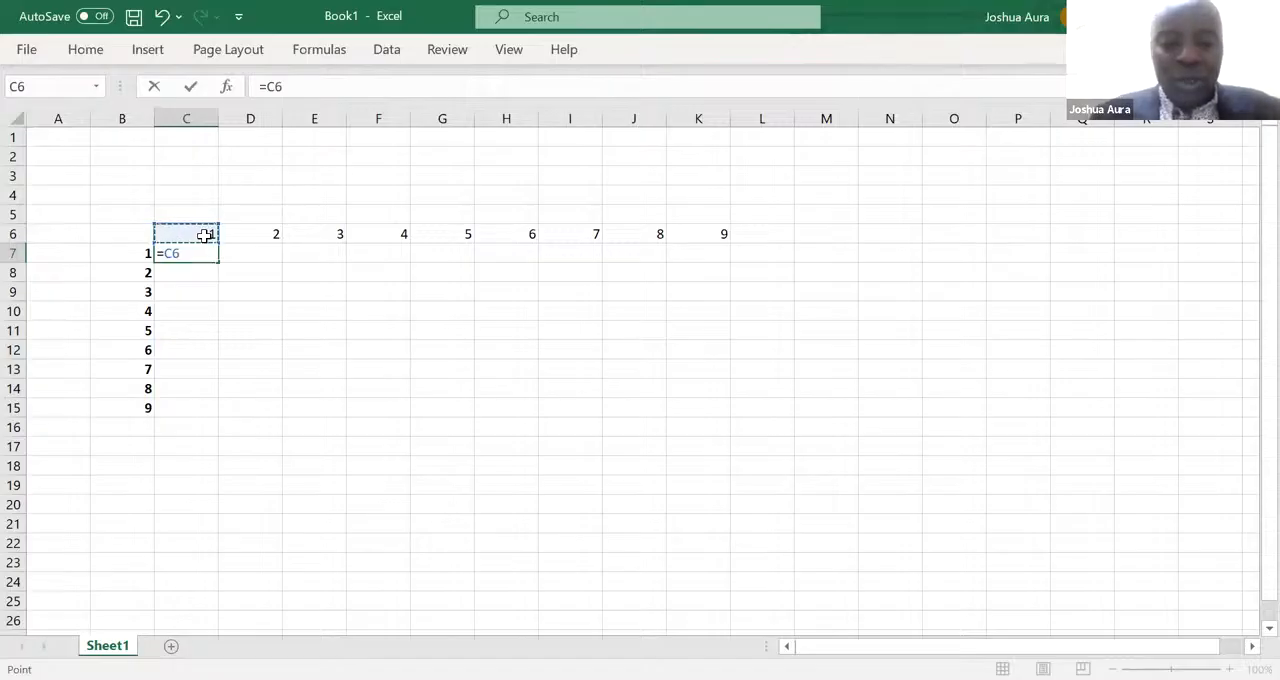
text(*)
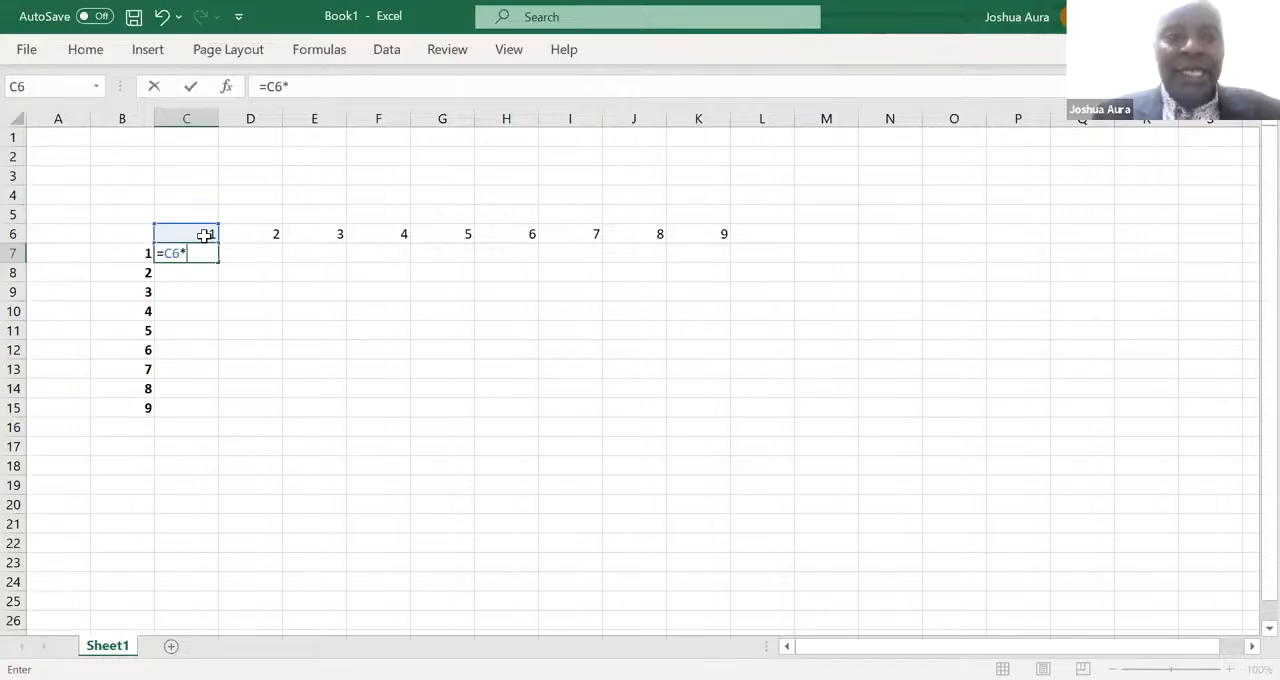
click(141, 253)
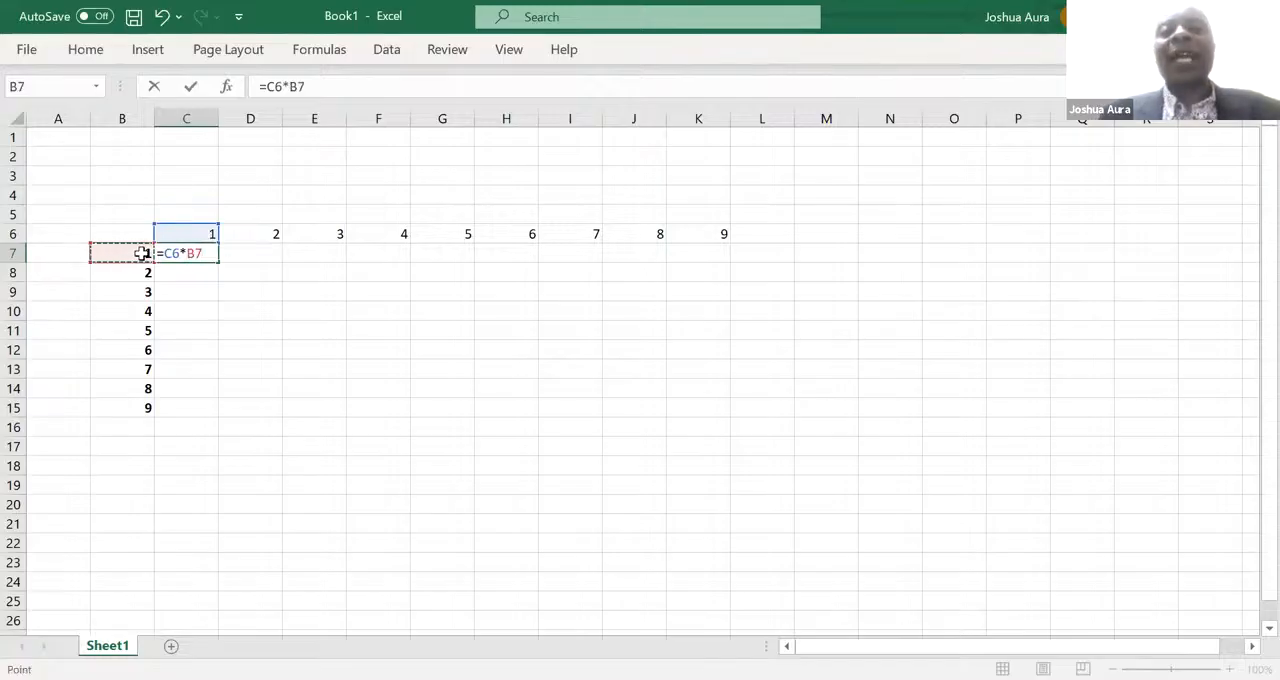
key(Return)
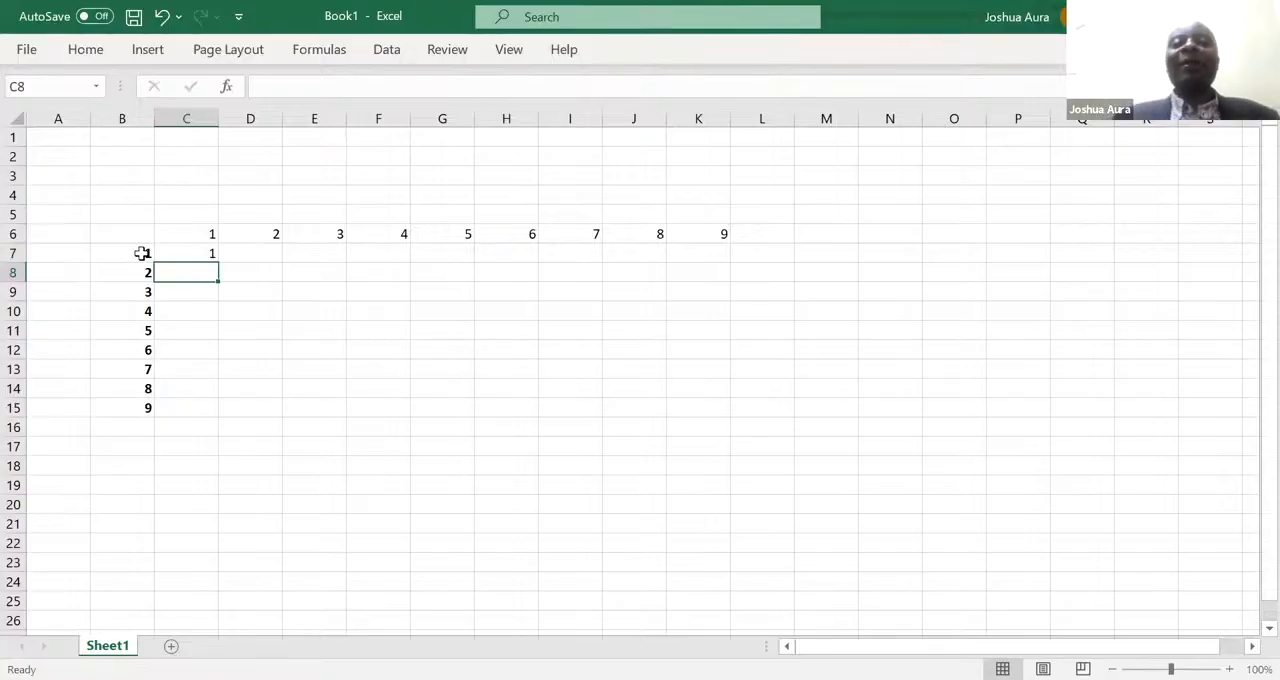
click(198, 255)
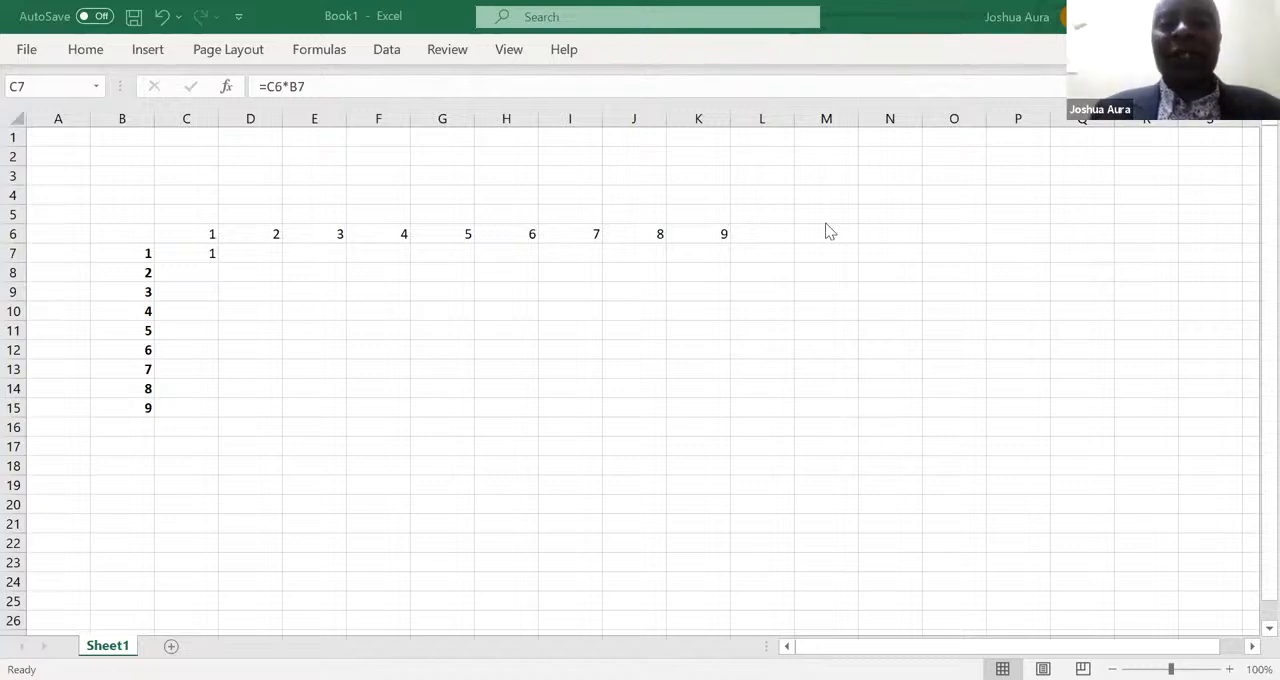
click(193, 258)
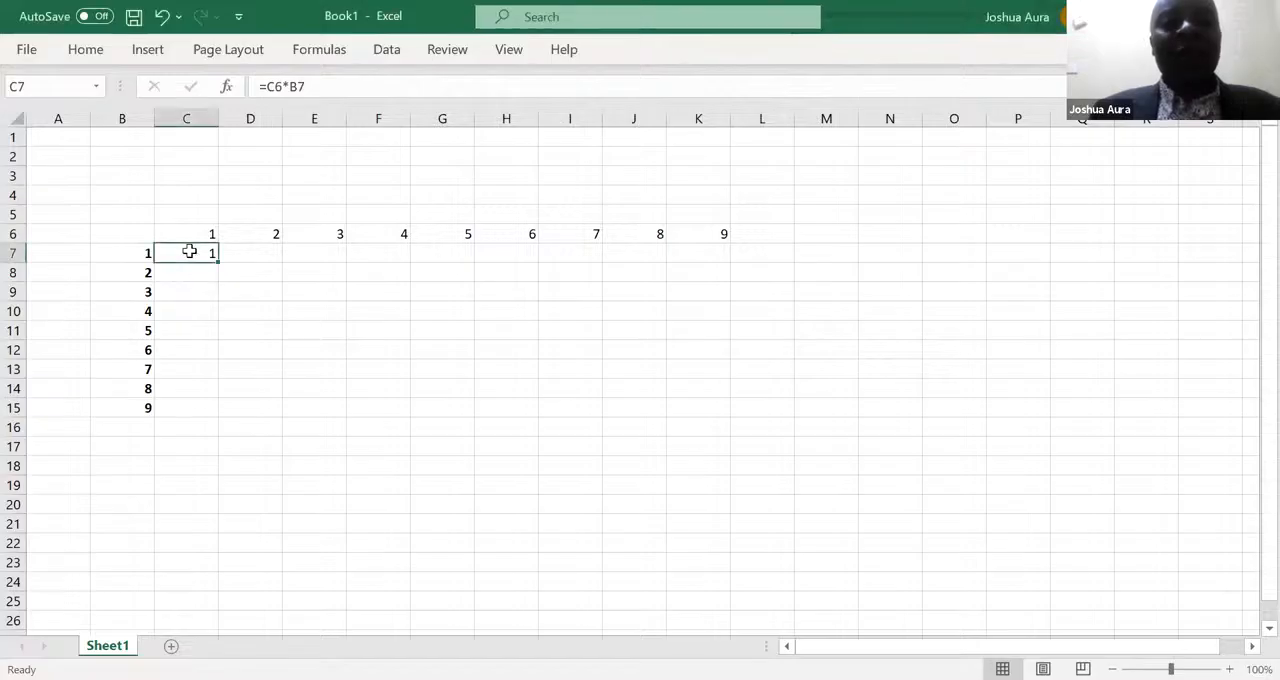
- Enter the formula =E6*B9 in E9 to multiply the column heading 3 by the row heading 3
click(311, 294)
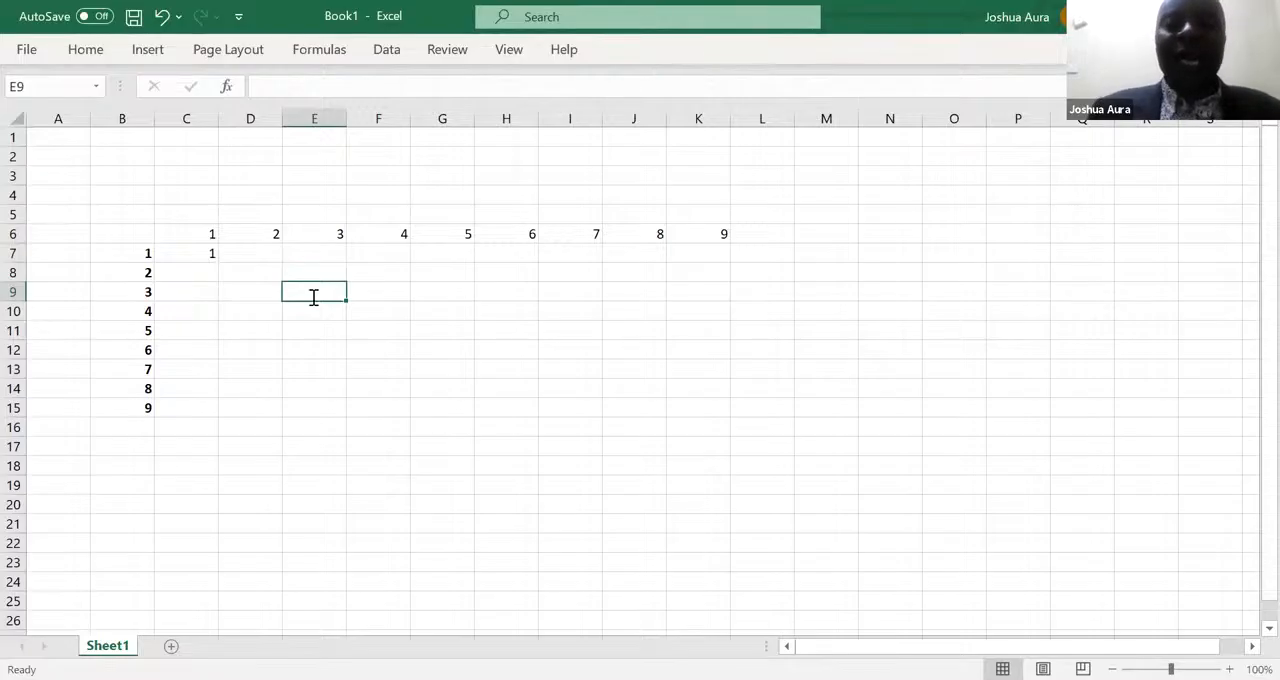
text(=)
click(343, 234)
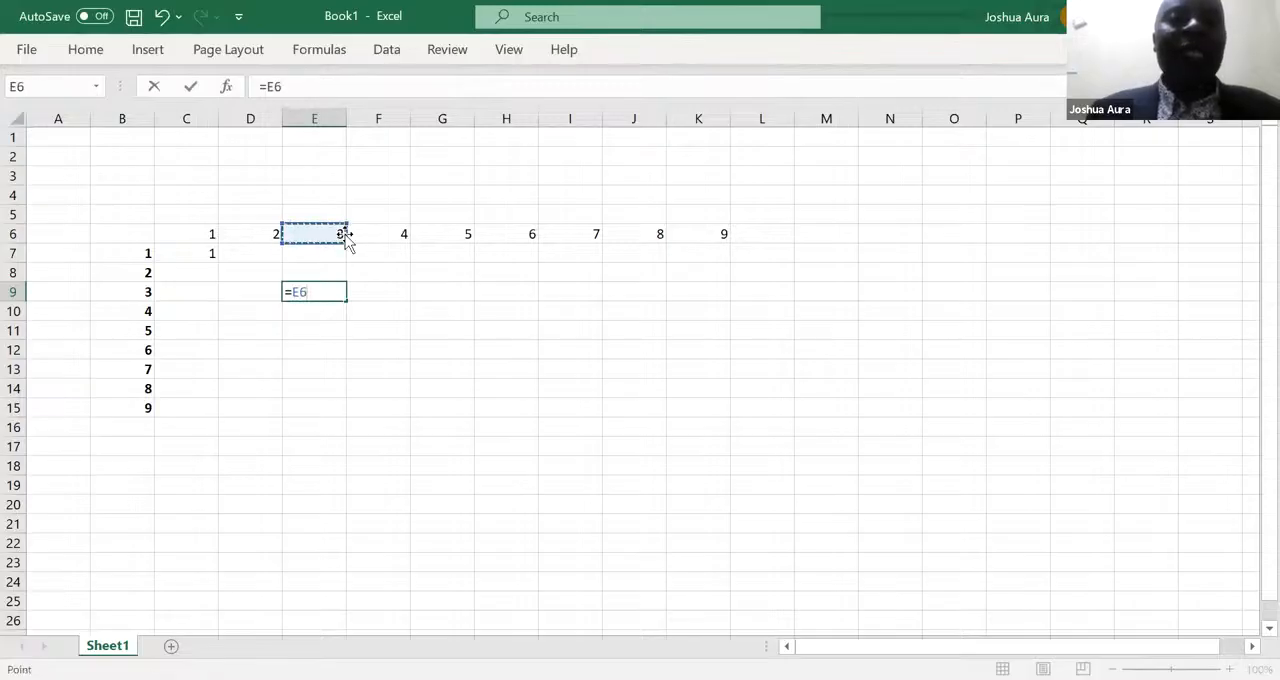
text(*)
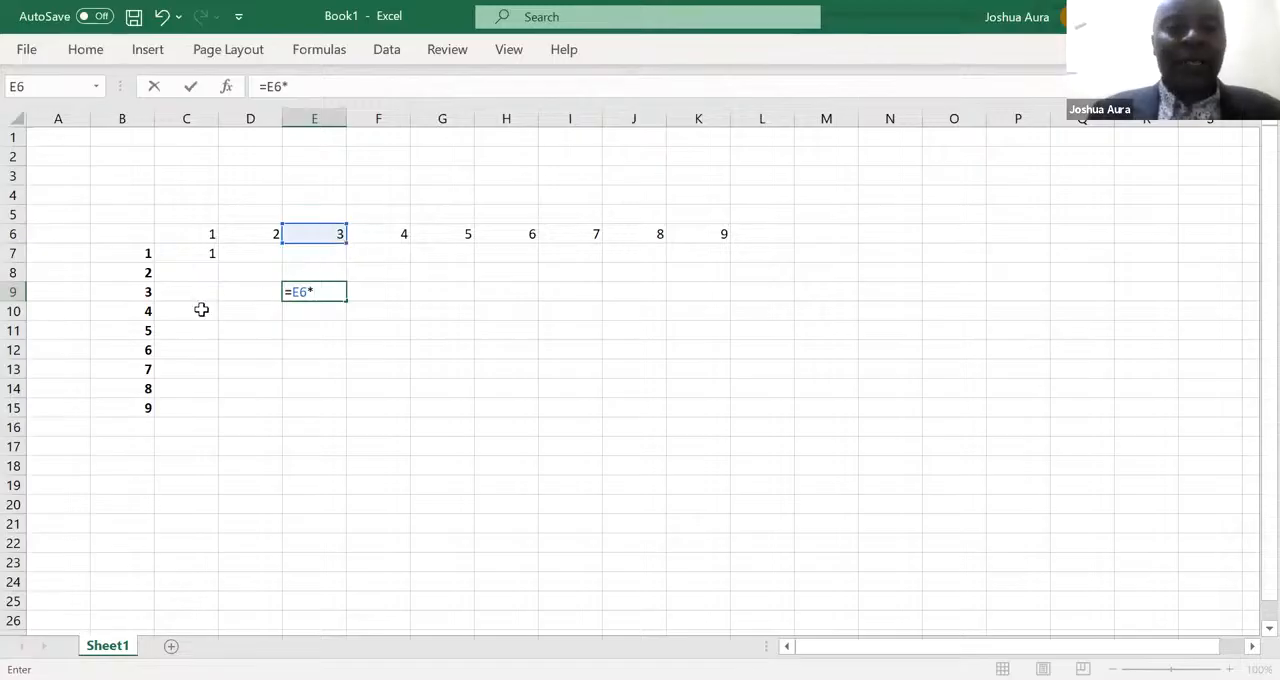
click(149, 291)
key(Return)
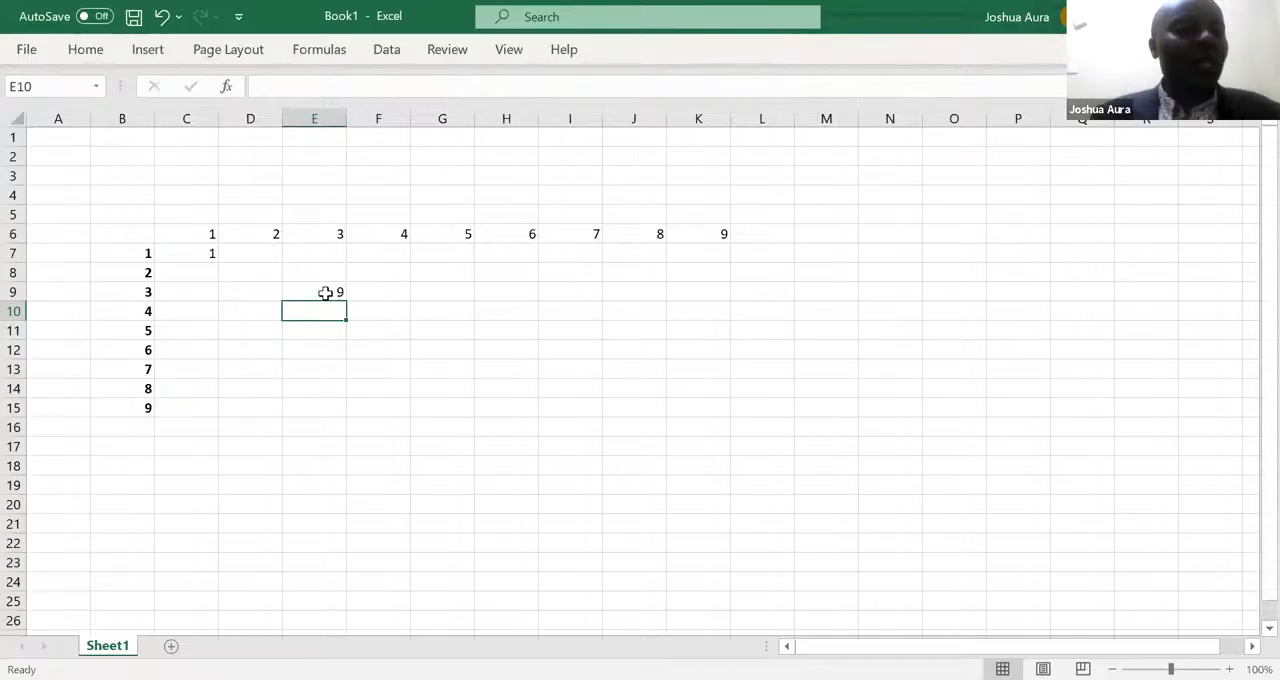
- Fill the C7 formula across the row to K7 with AutoFill and inspect the copied formulas in D7 and E7
click(192, 254)
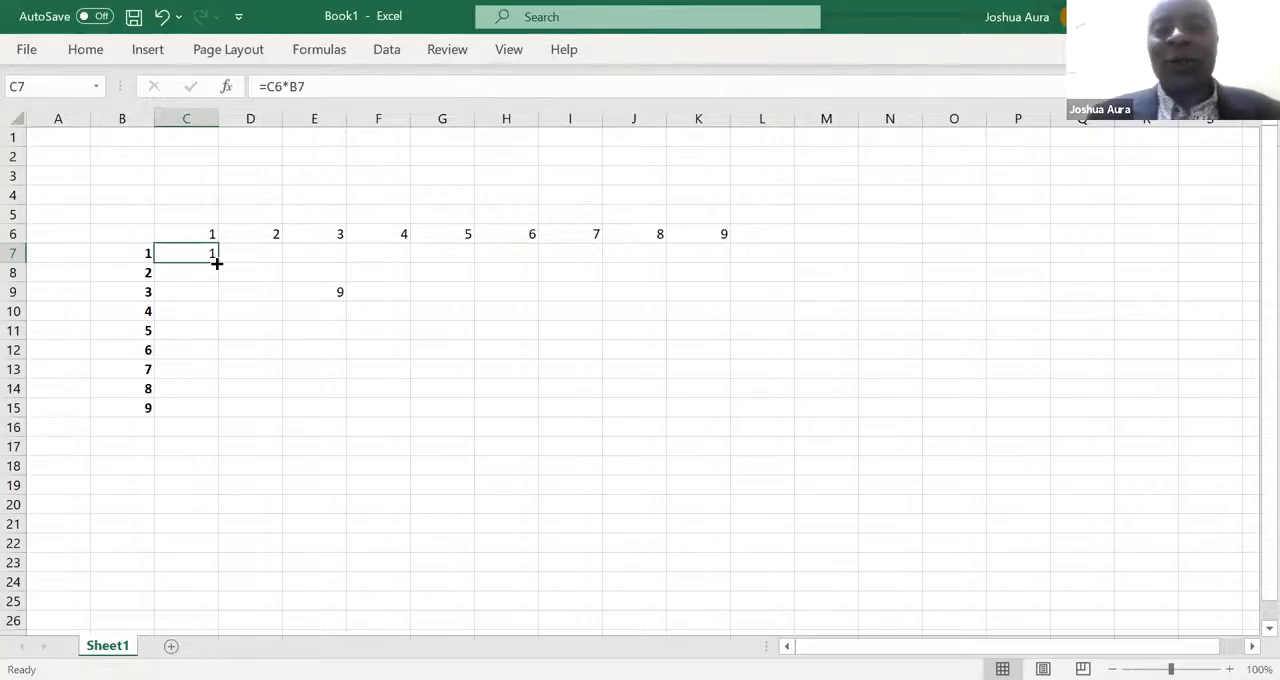
drag(217, 263, 703, 266)
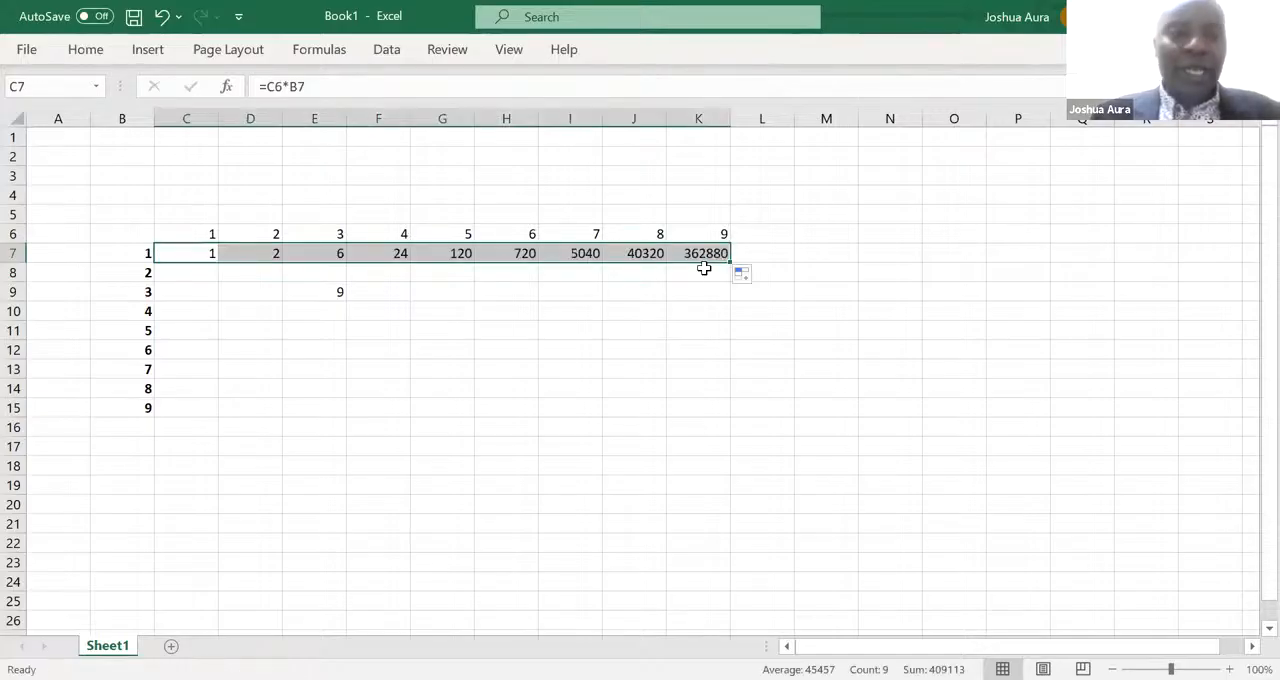
click(263, 254)
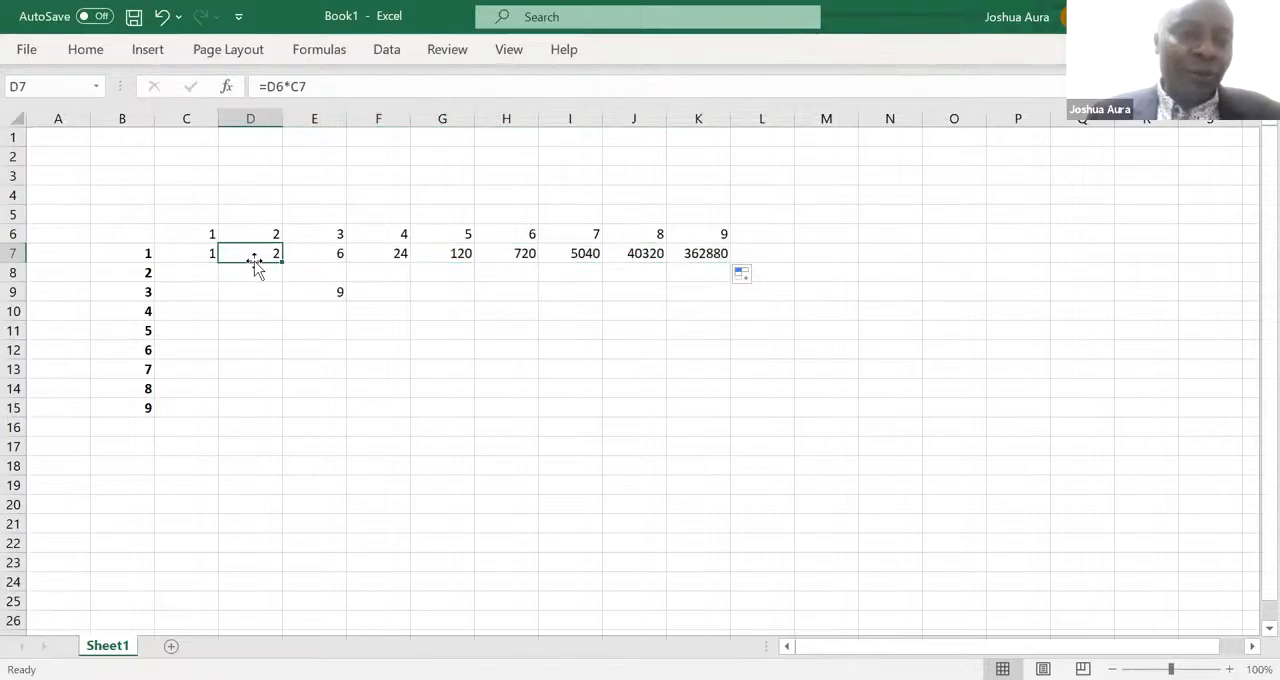
click(337, 251)
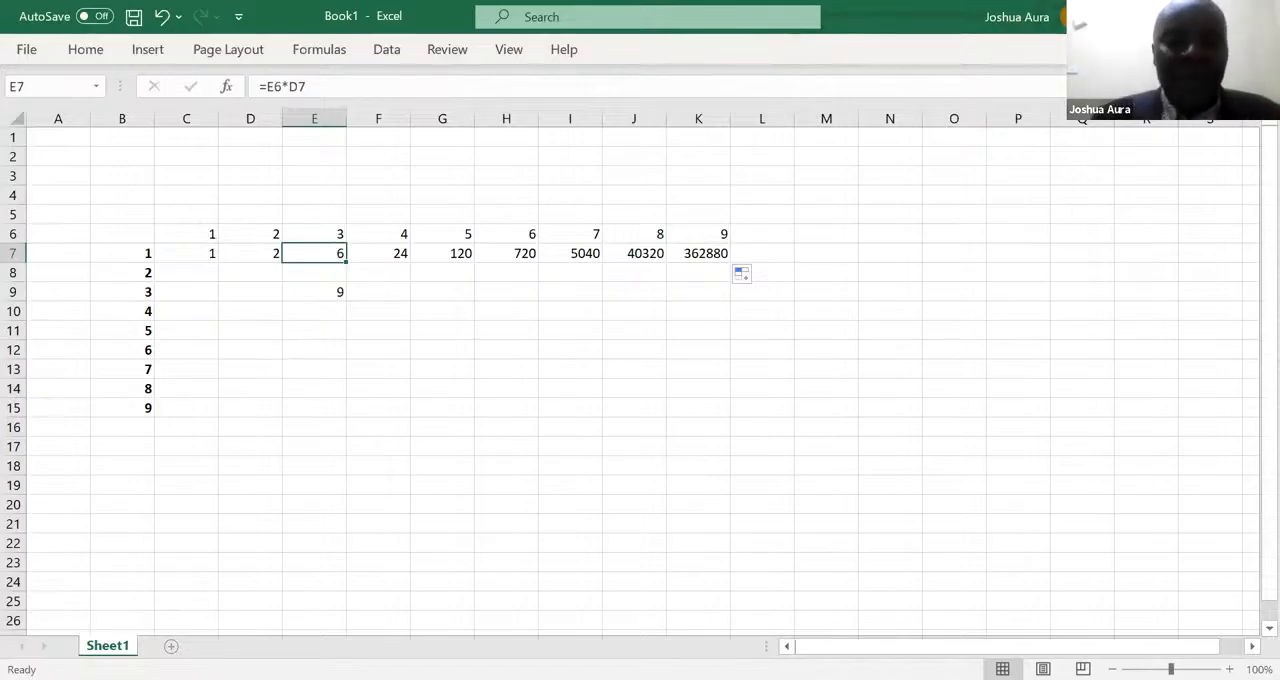
- Add a new worksheet and enter the three employees' names down the column in E10:E12
click(171, 645)
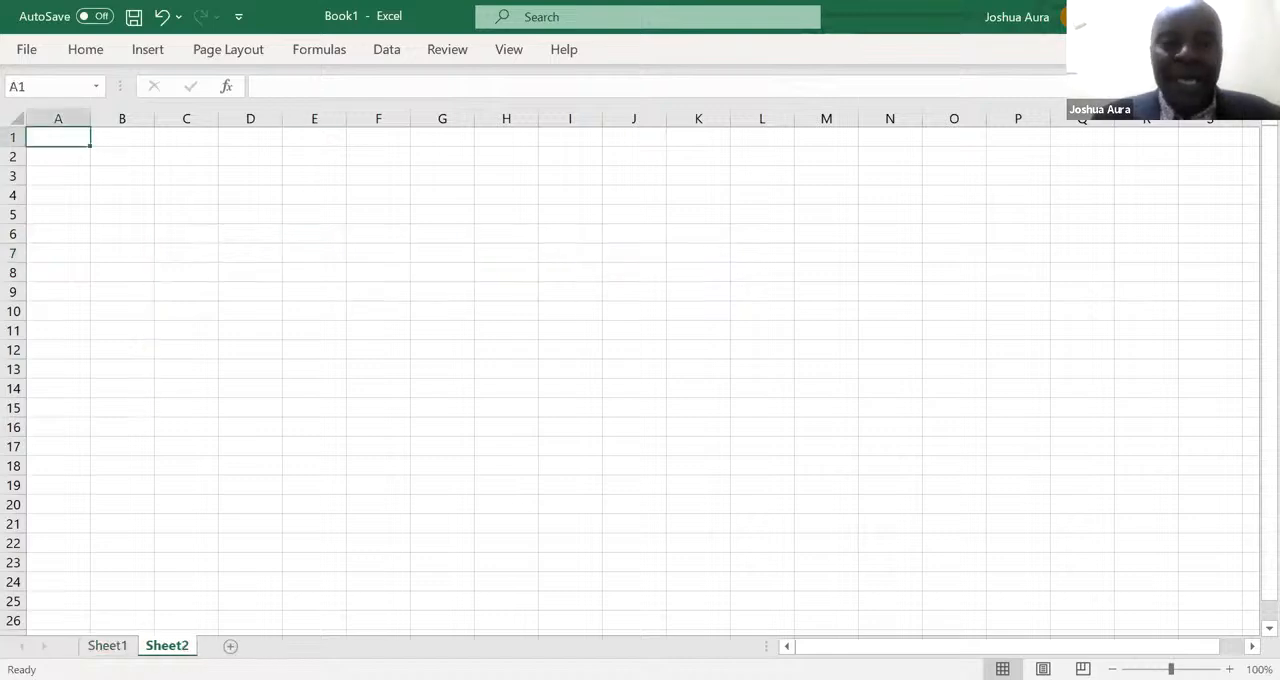
click(313, 315)
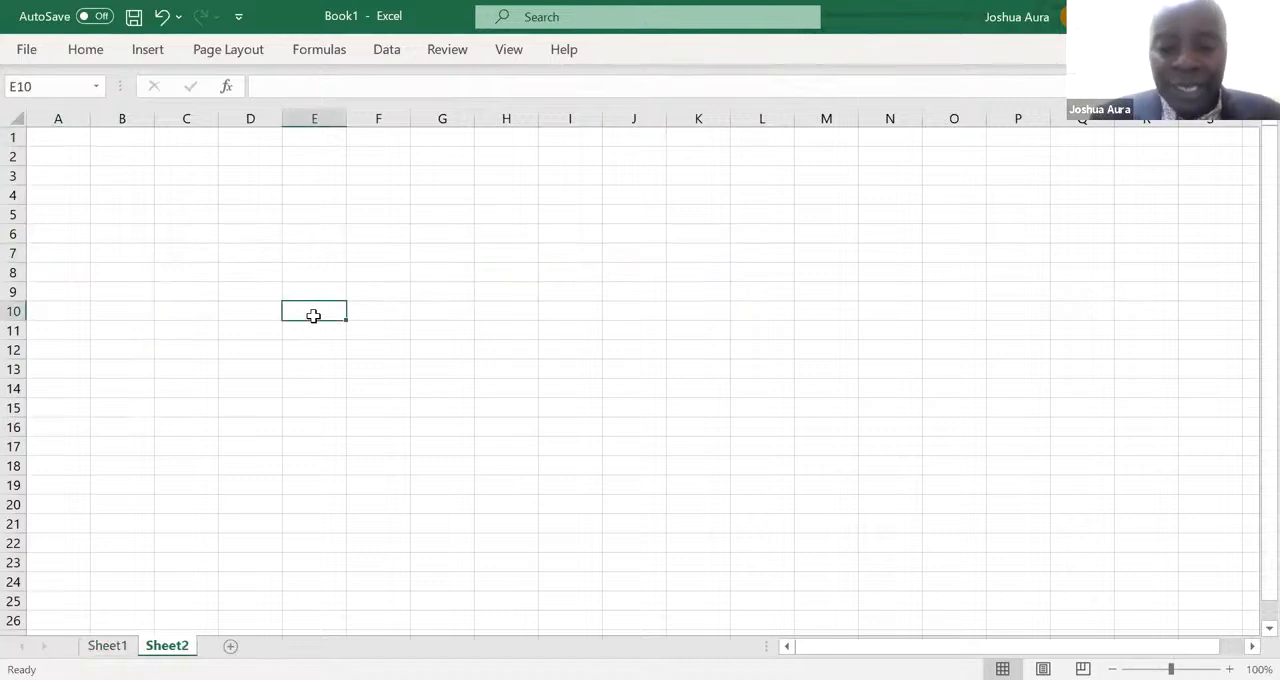
text(Omo)
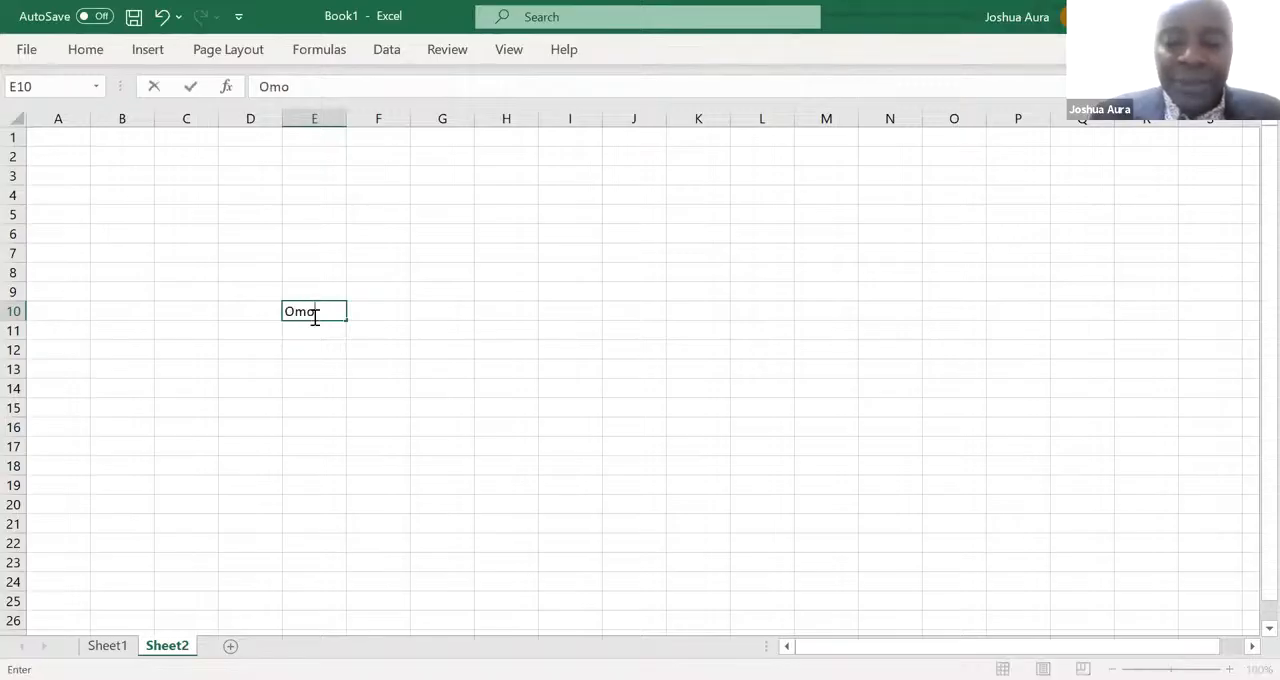
text(ndi)
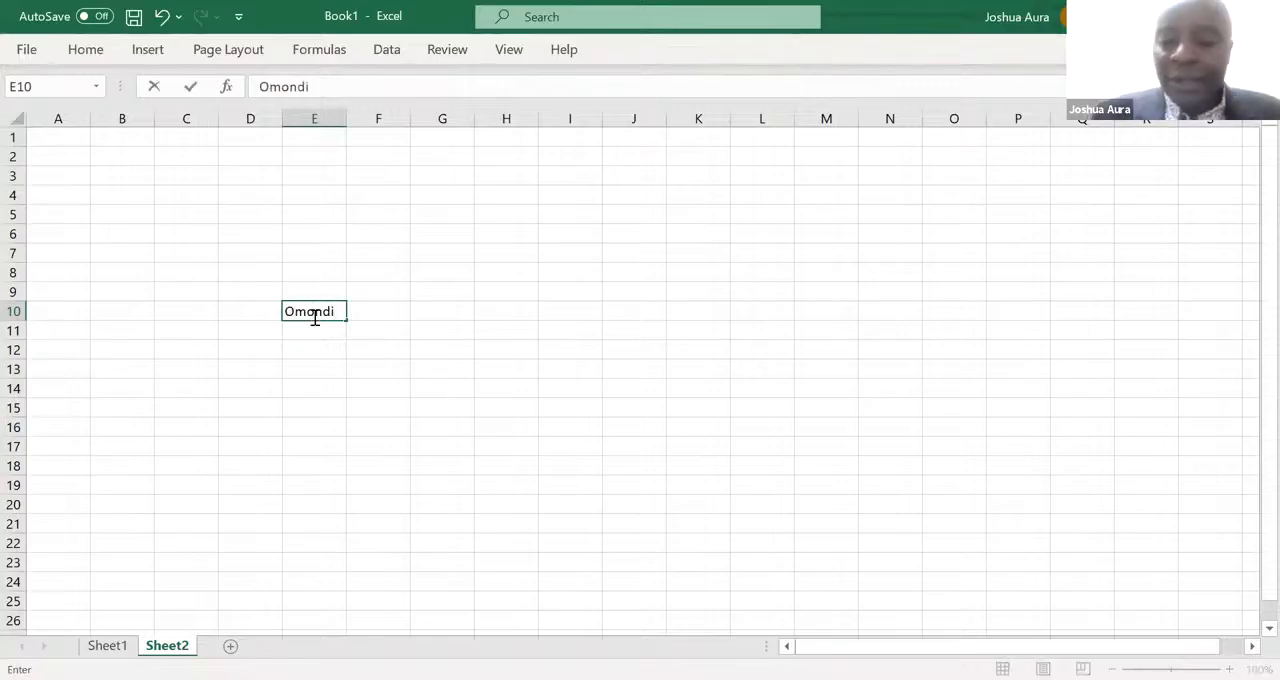
key(Return)
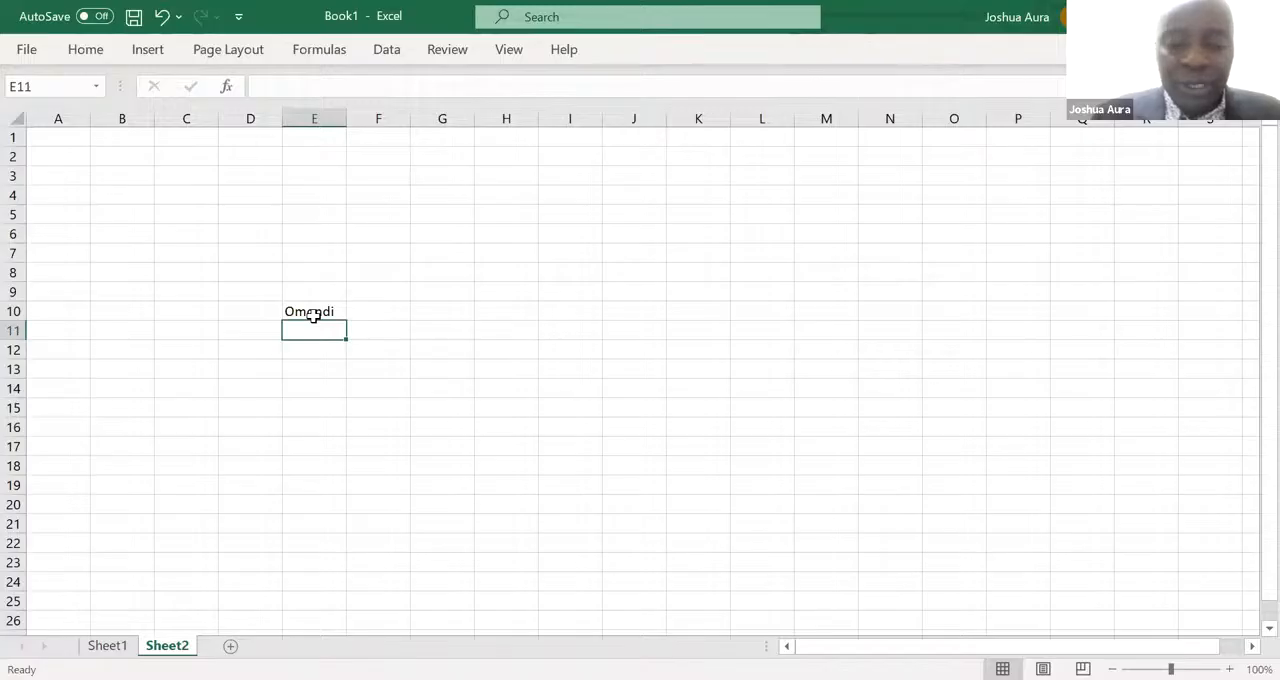
text(Venny)
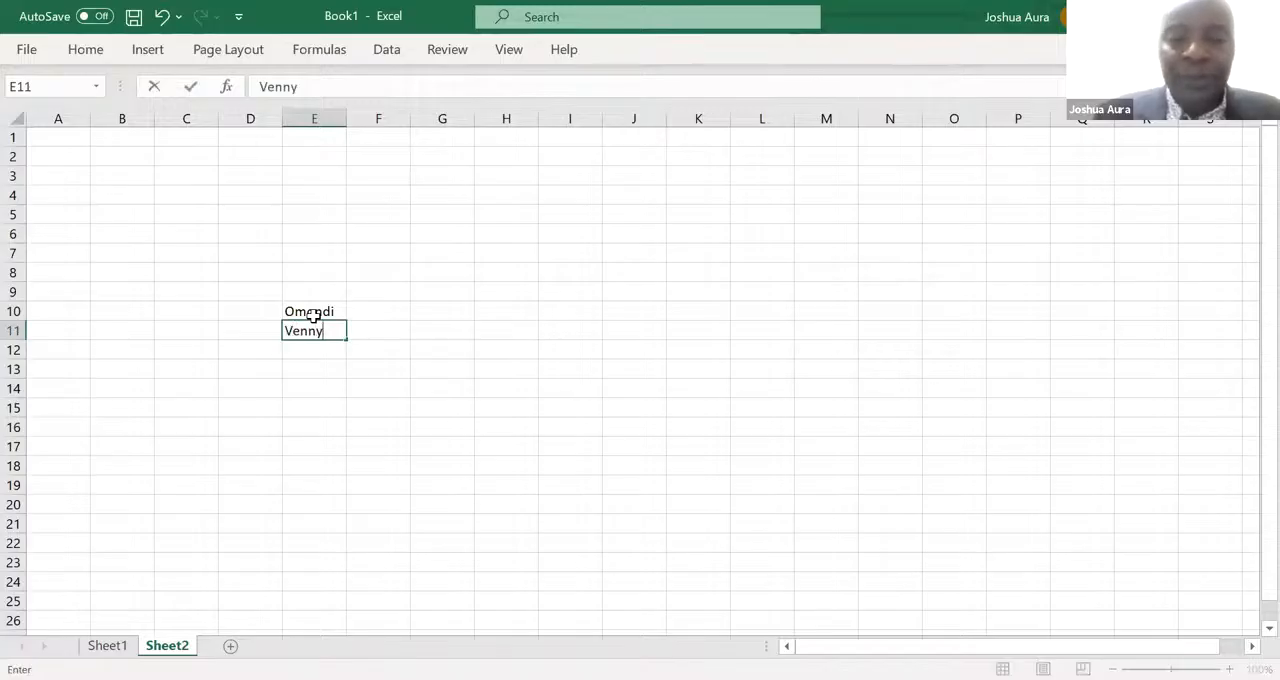
key(Return)
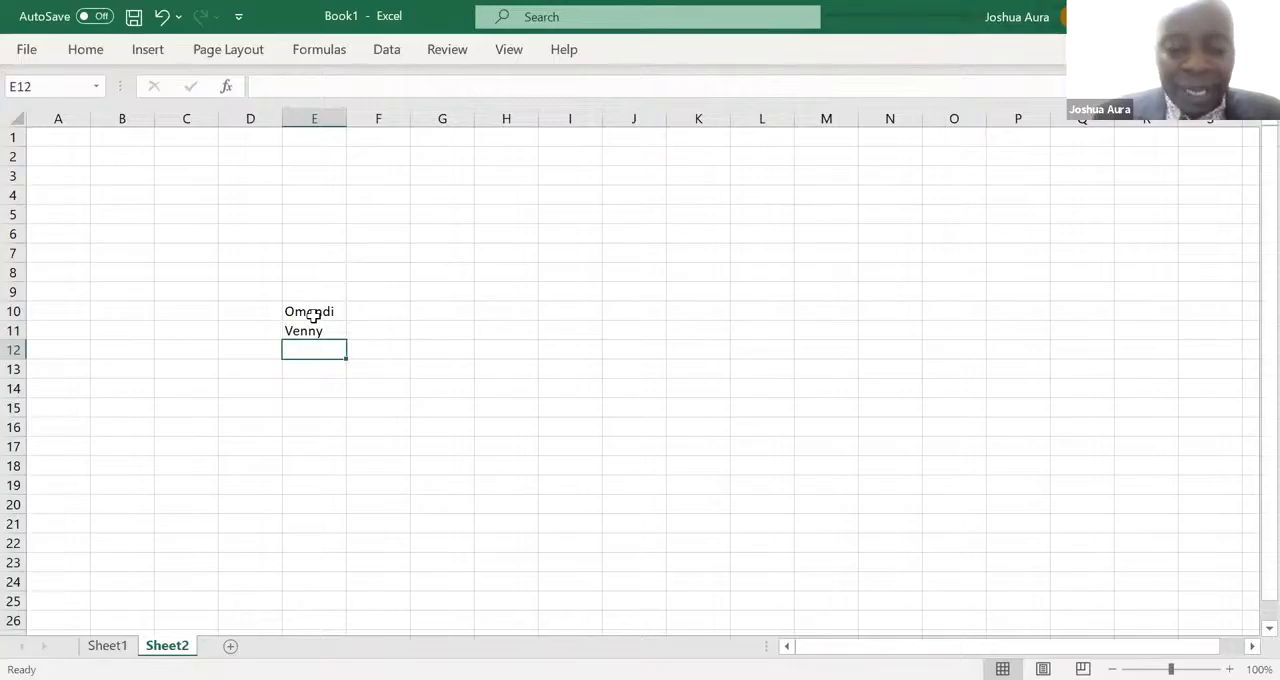
text(Njeri)
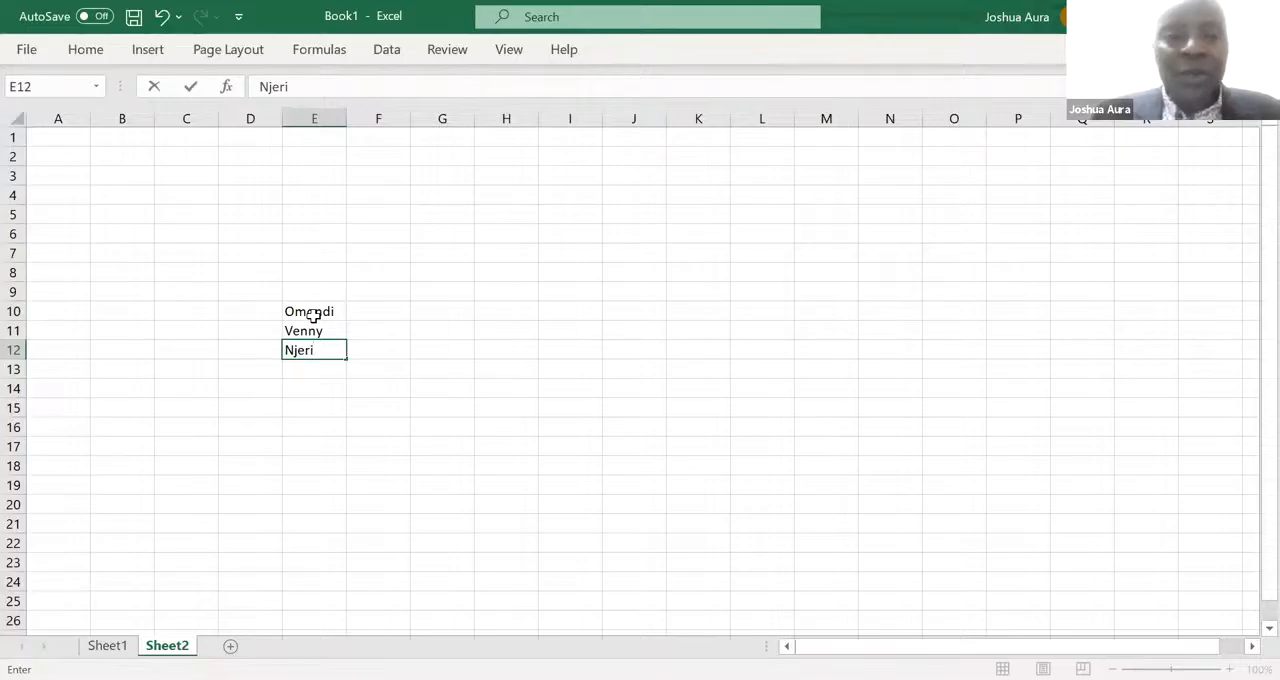
- Enter the column heading "Current salaries" in F9, above and beside the list of names
click(372, 289)
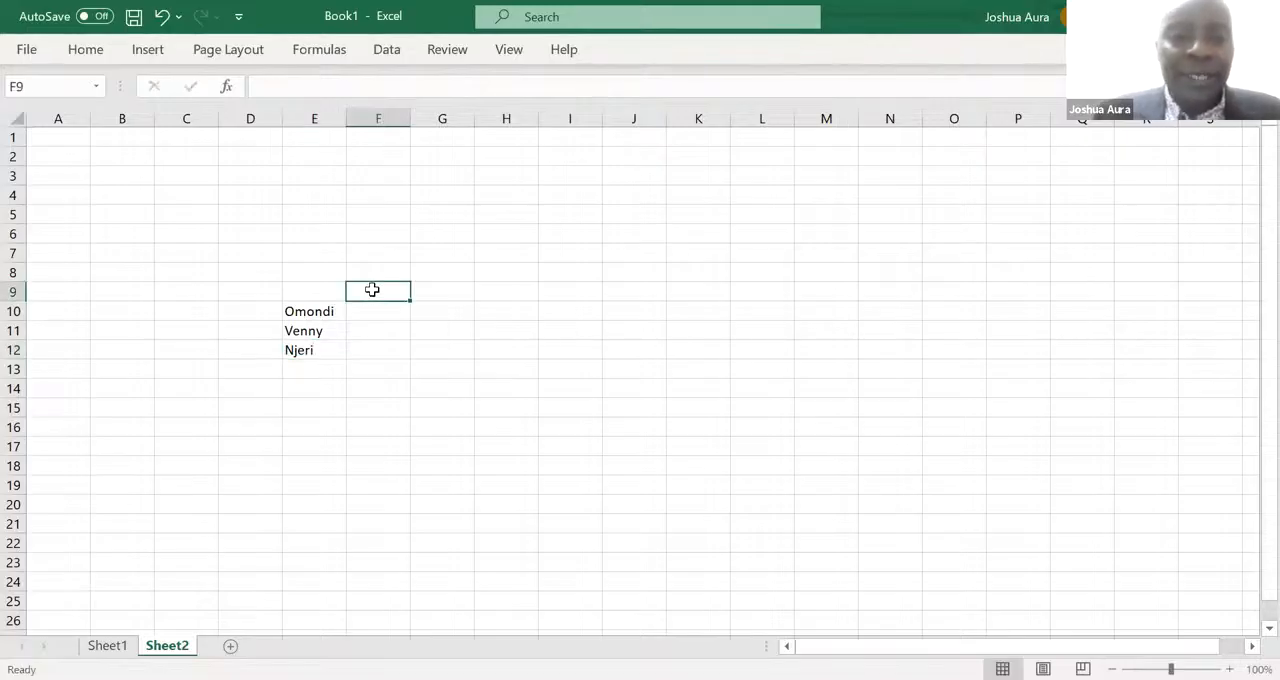
text(C)
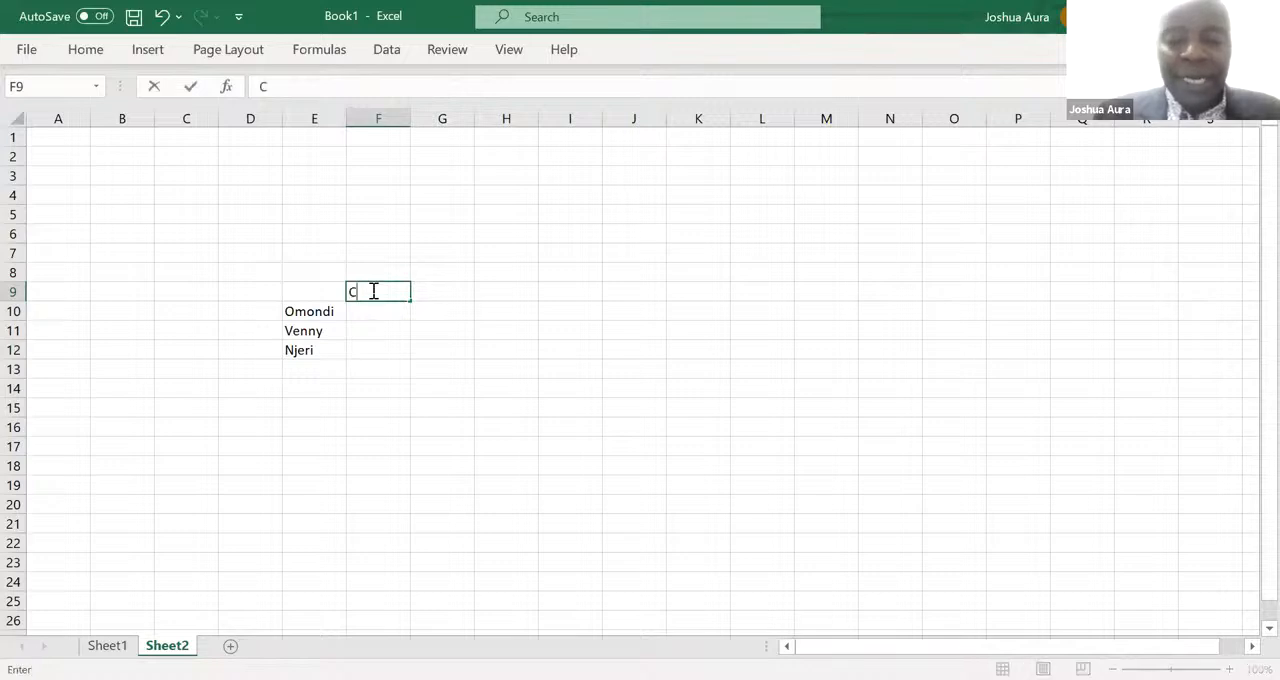
text(urrent)
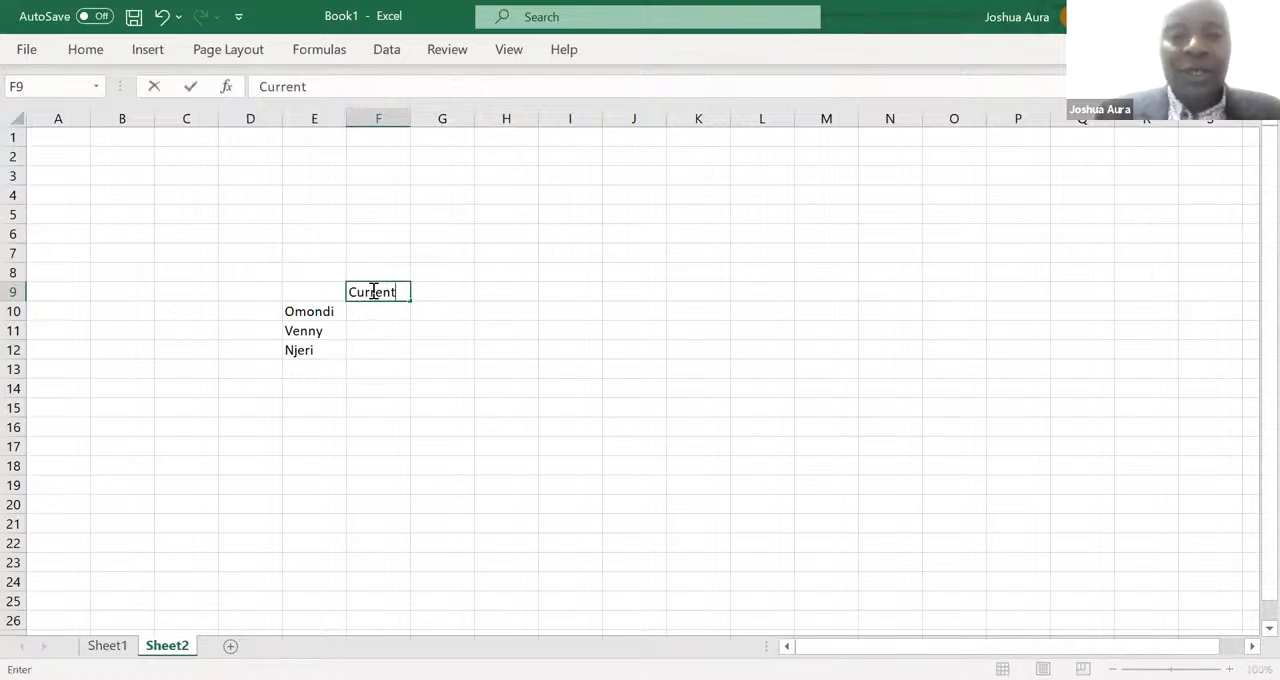
text( salaries)
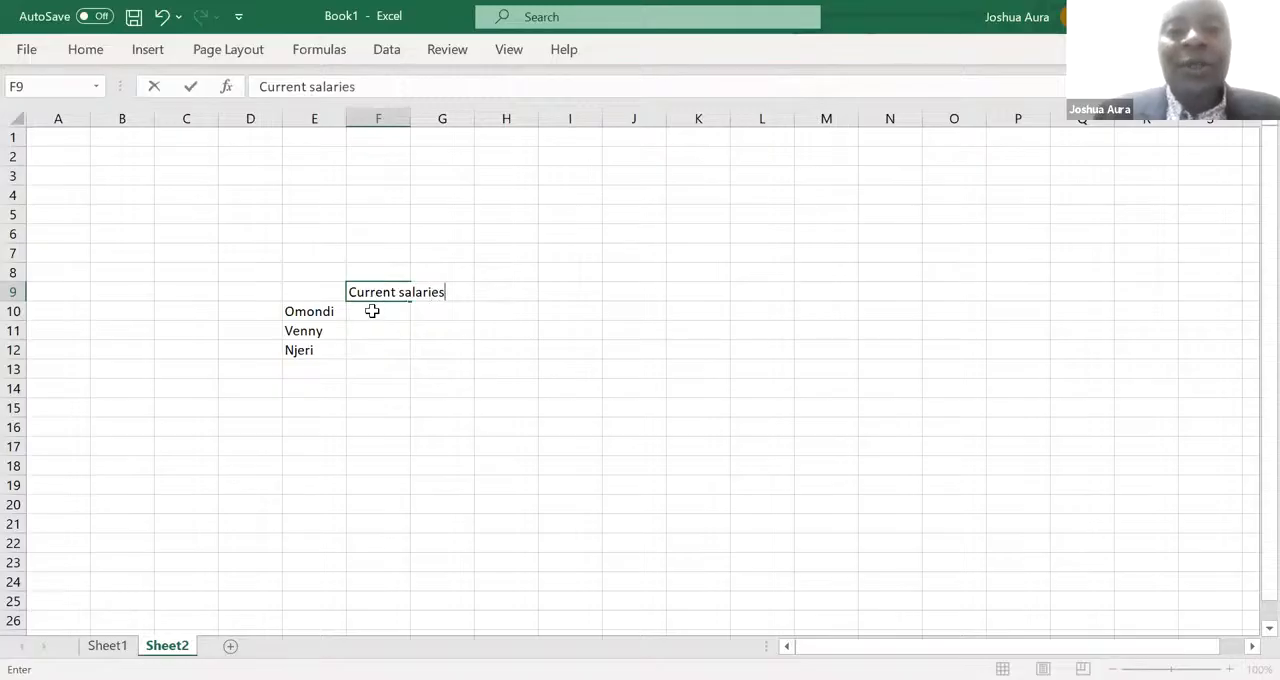
- Enter 400,000 as the first employee's current salary in F10
click(372, 311)
text(4)
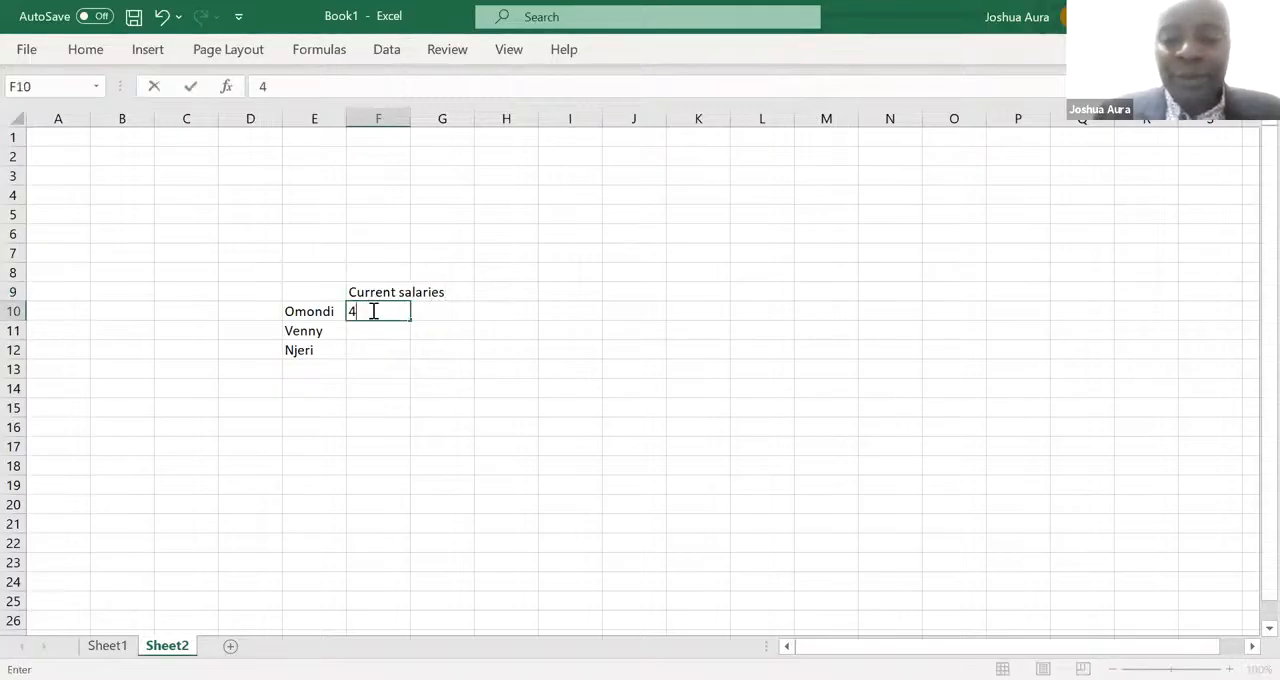
text(00,)
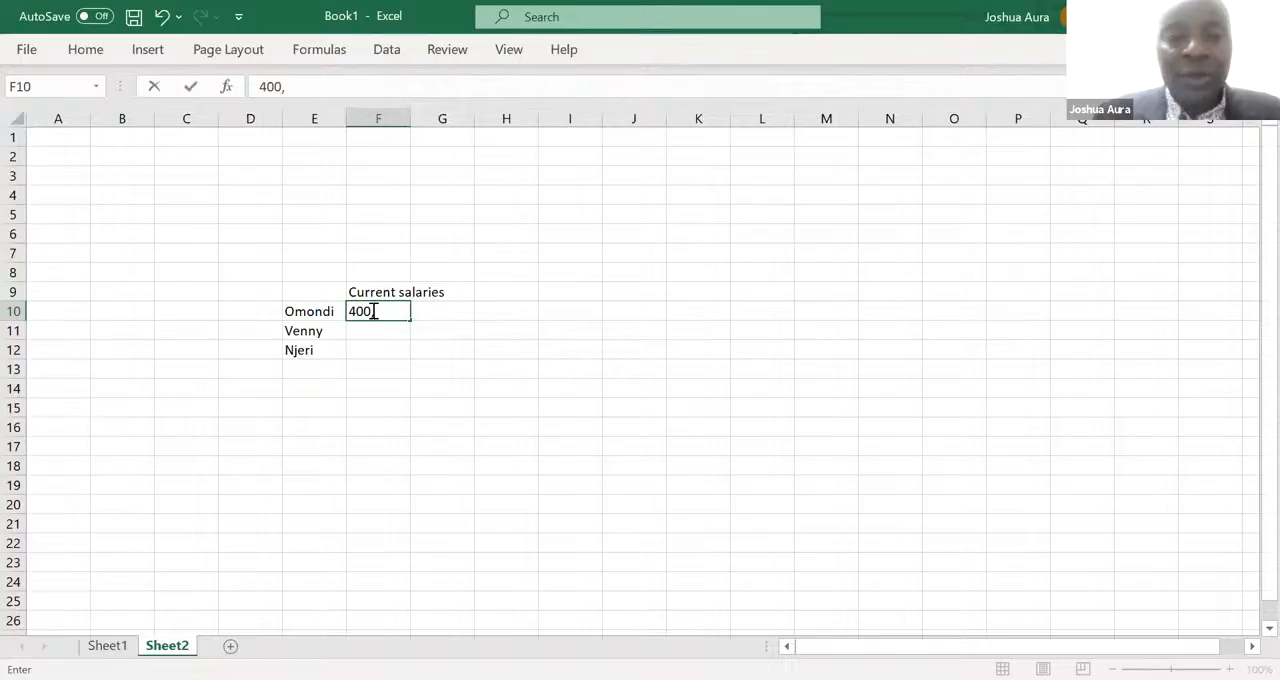
text(00)
click(372, 325)
click(375, 311)
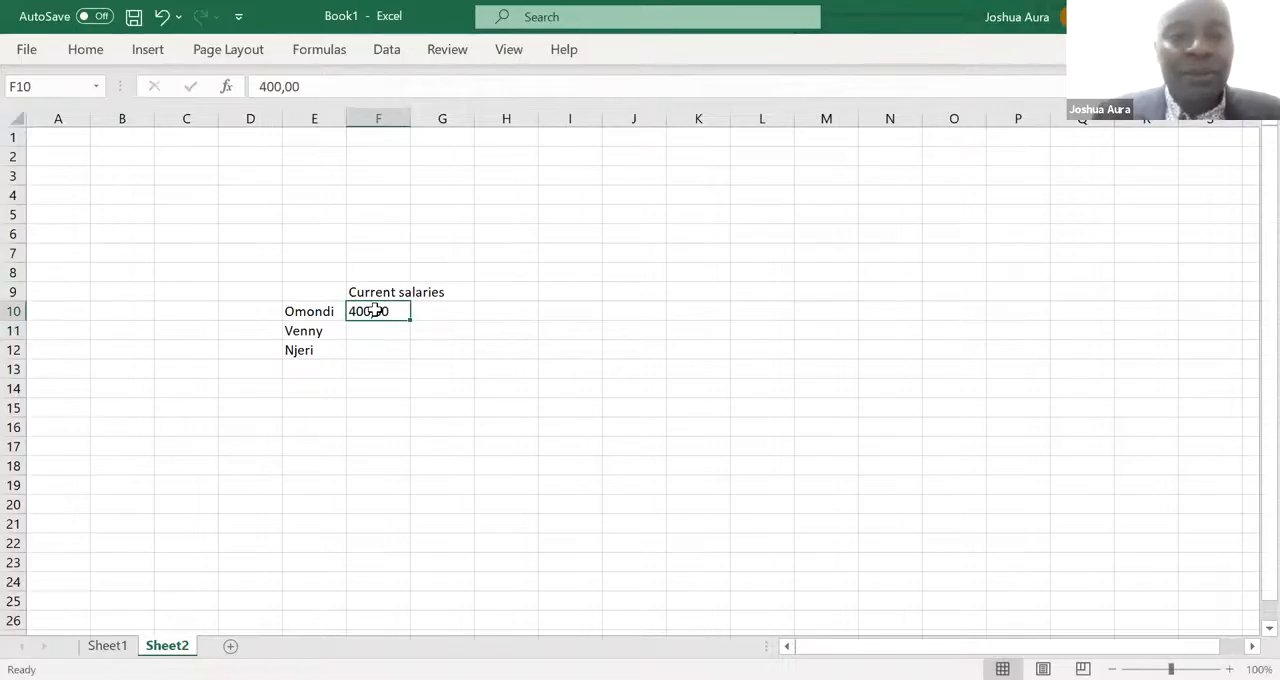
double_click(396, 311)
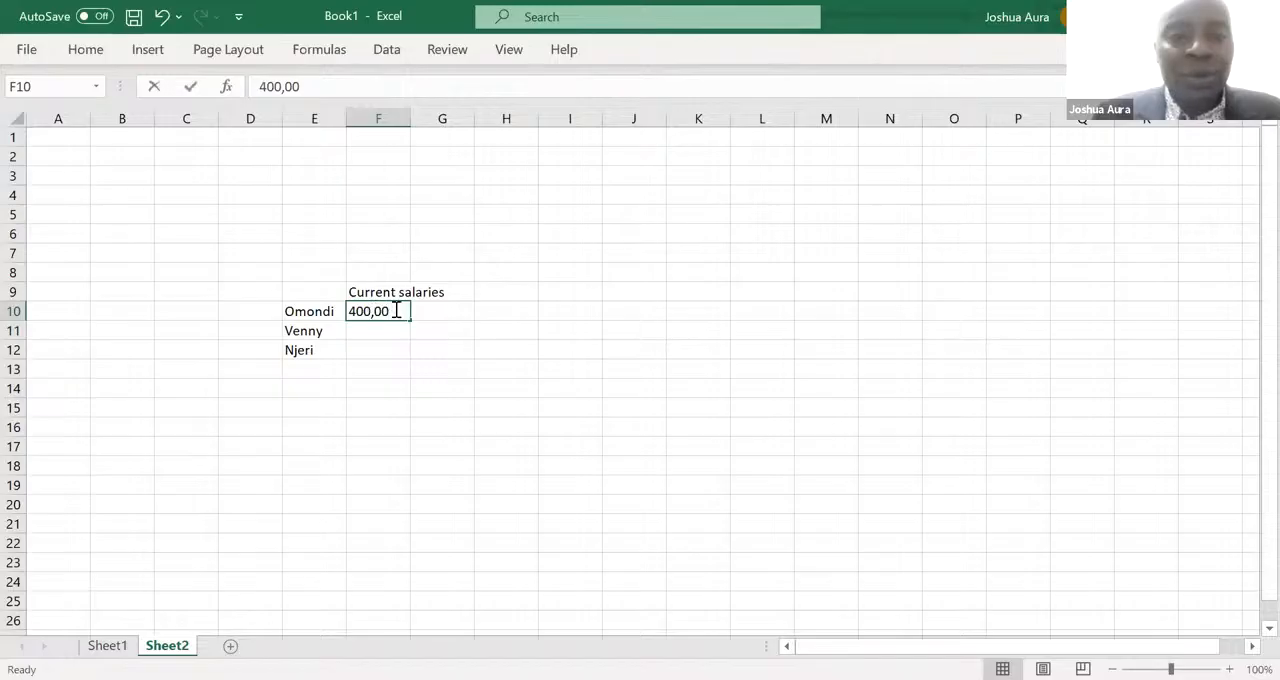
text(0)
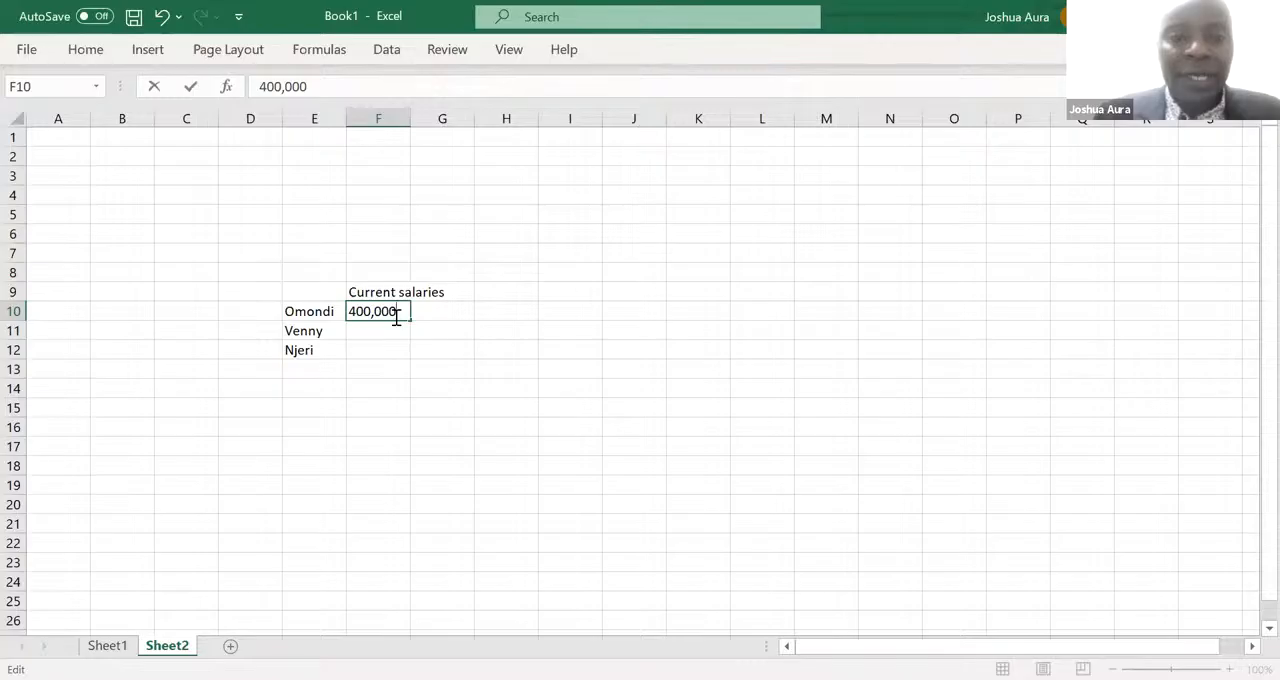
- Enter the other two employees' current salaries, 450,000 in F11 and 500,000 in F12
click(381, 329)
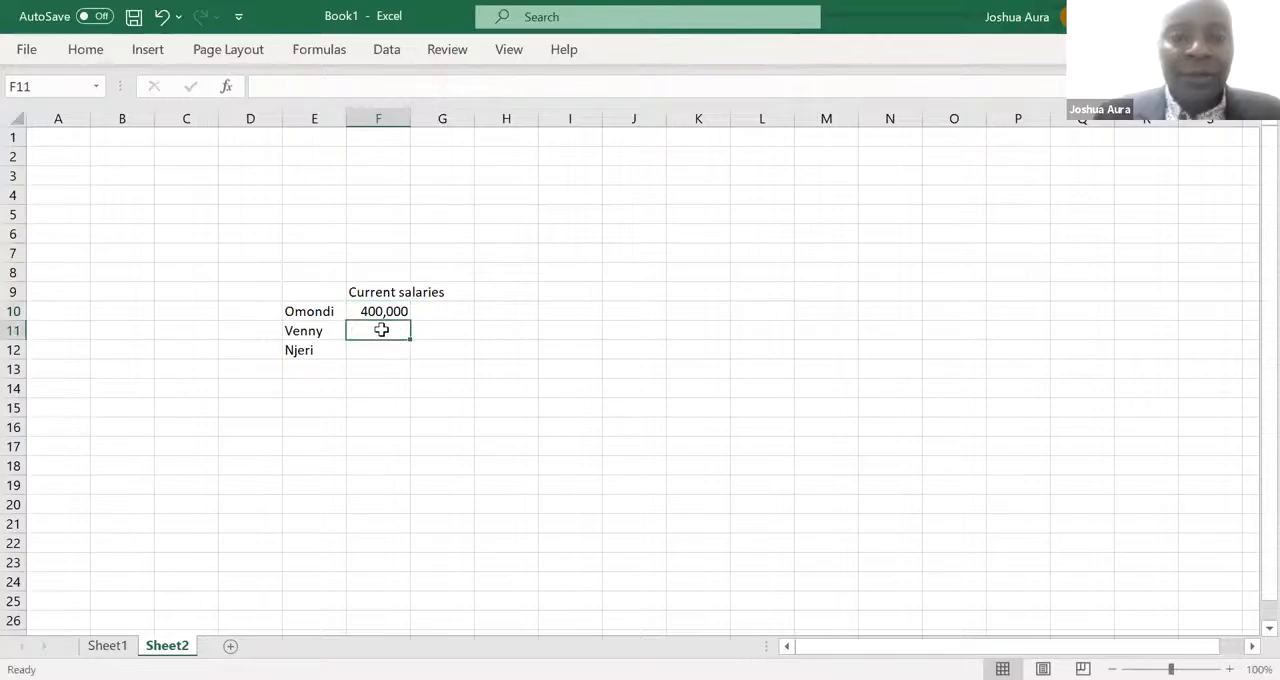
text(4)
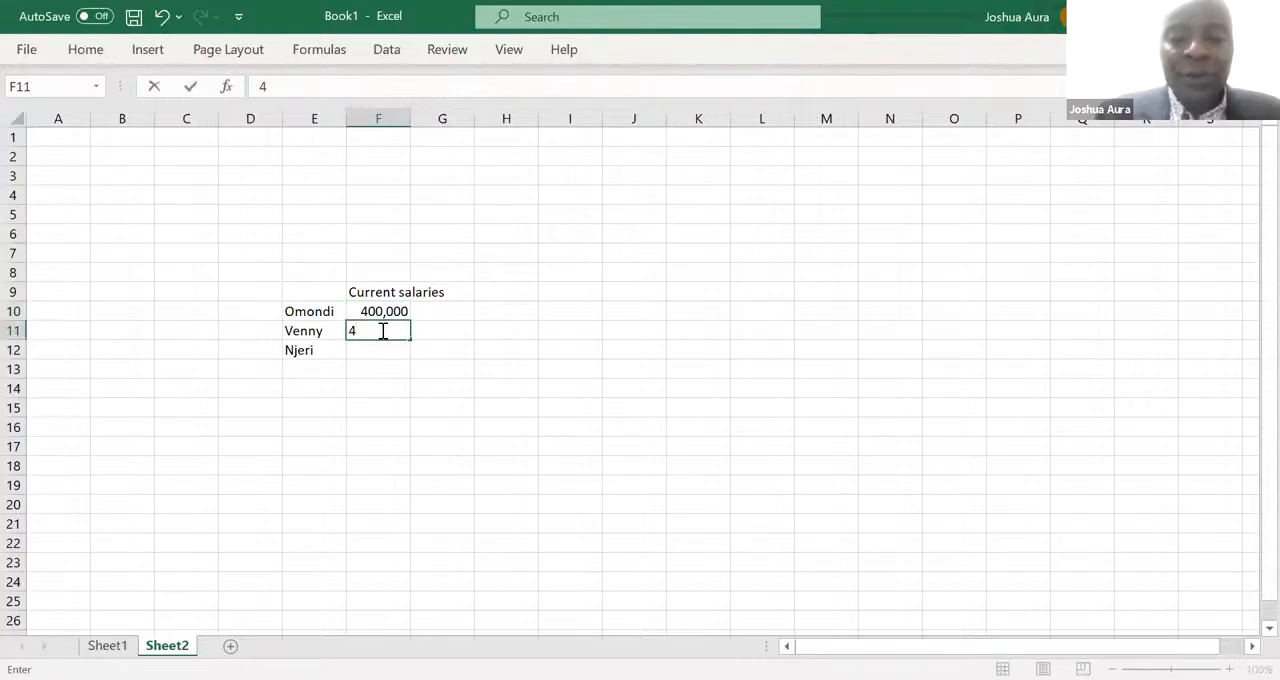
text(50,)
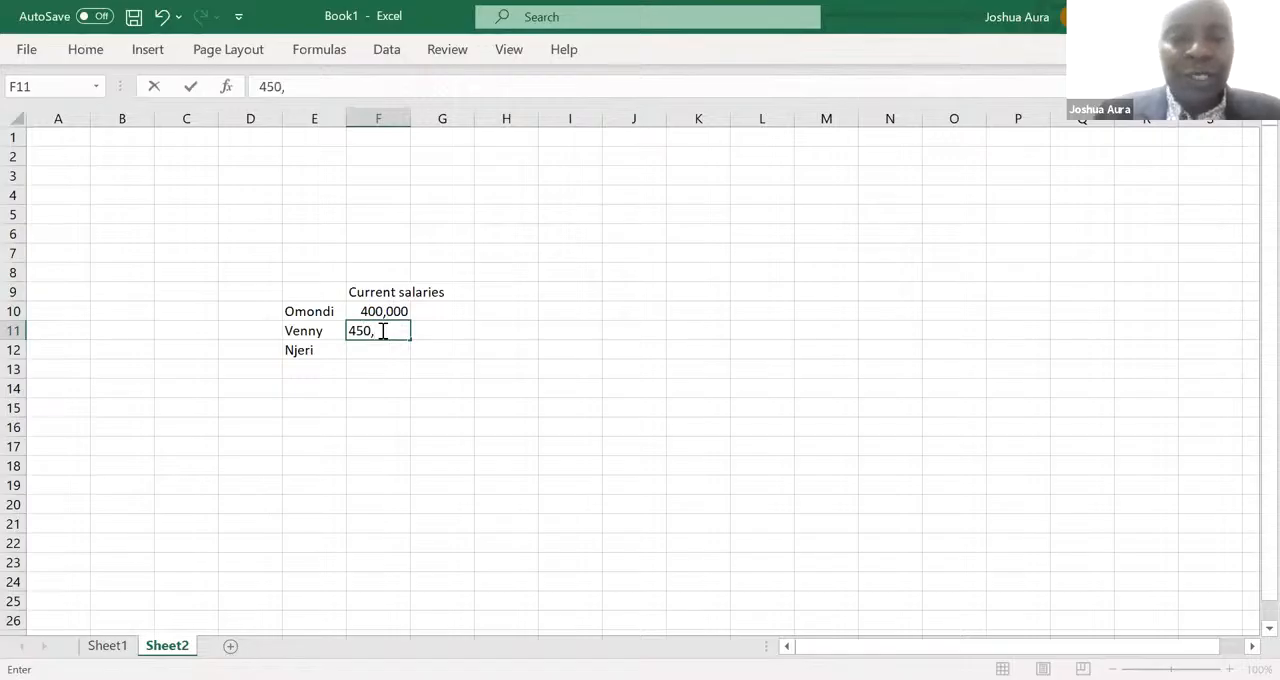
text(000)
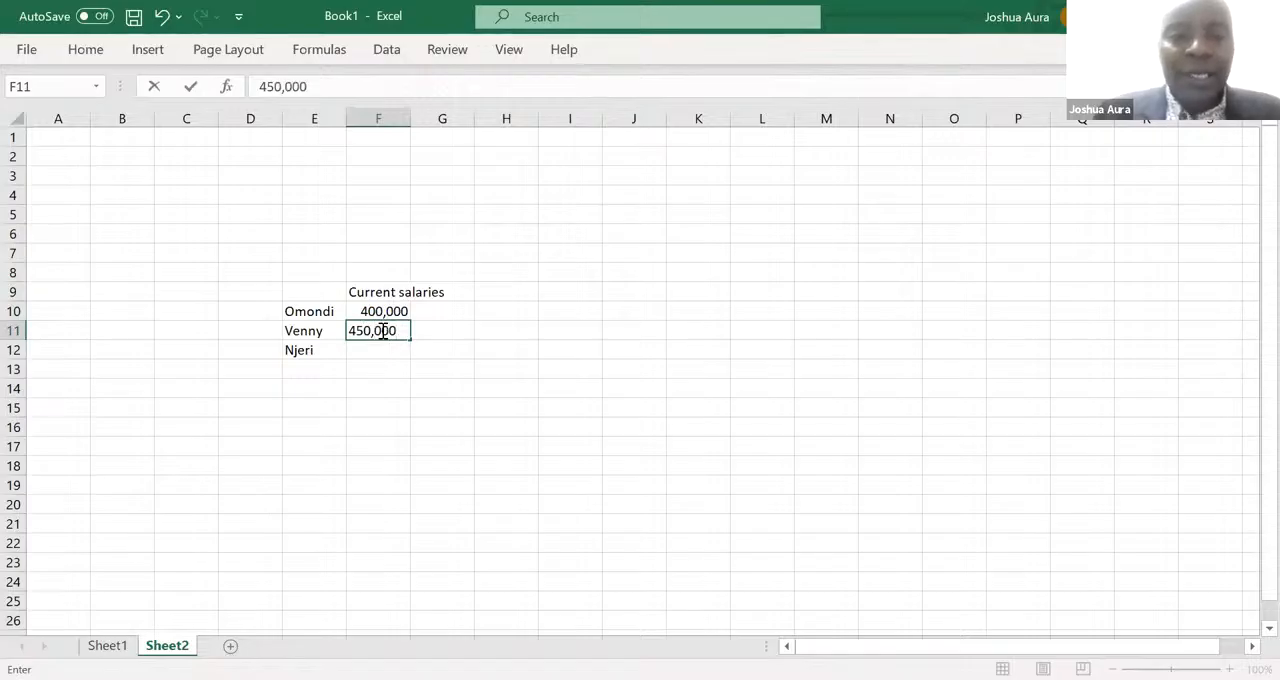
click(378, 348)
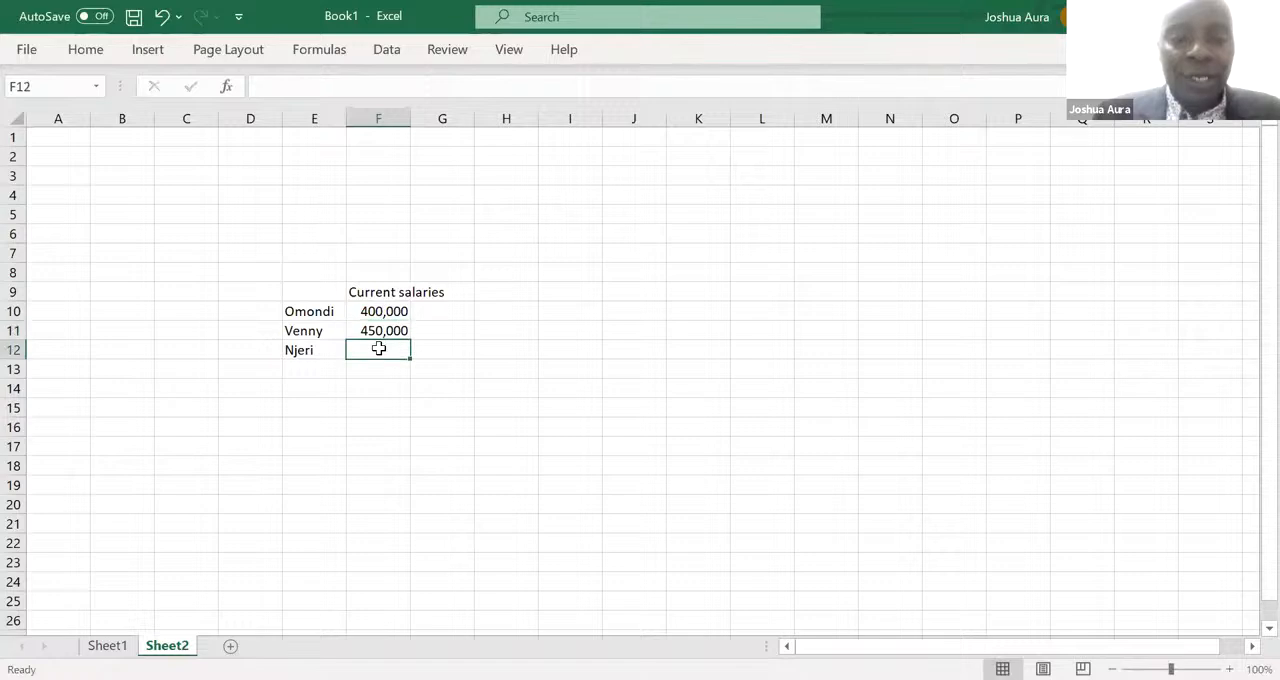
text(500)
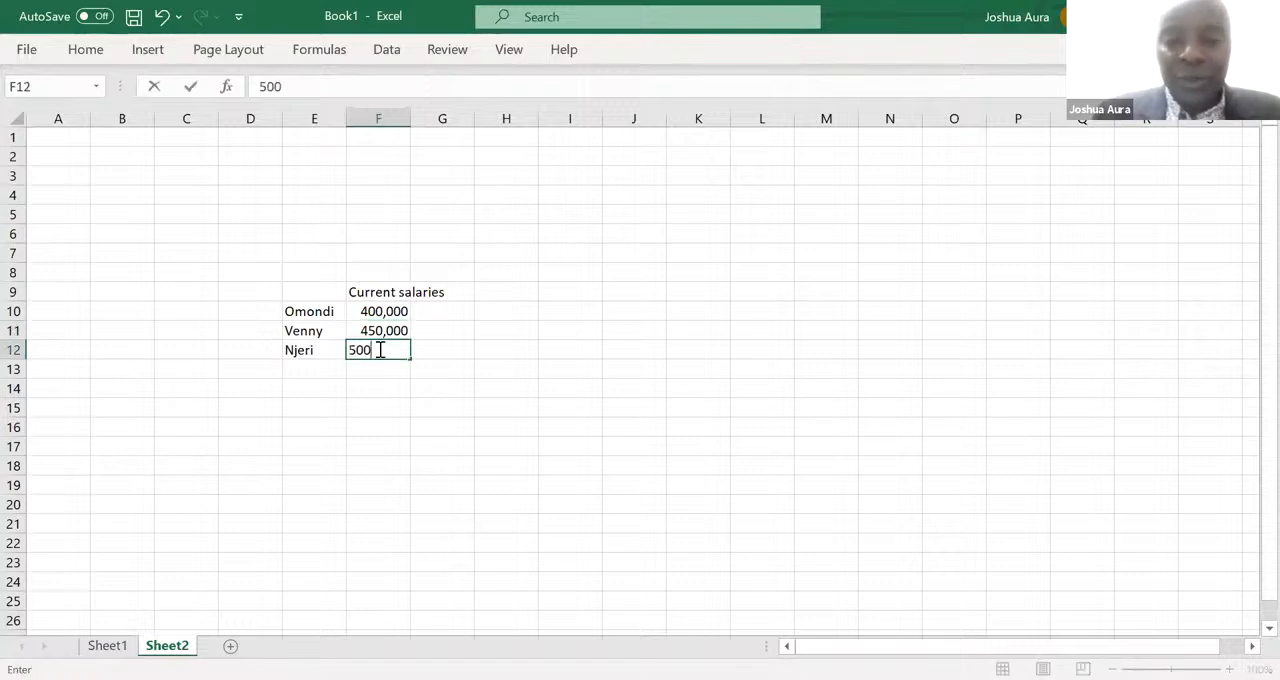
text(,000)
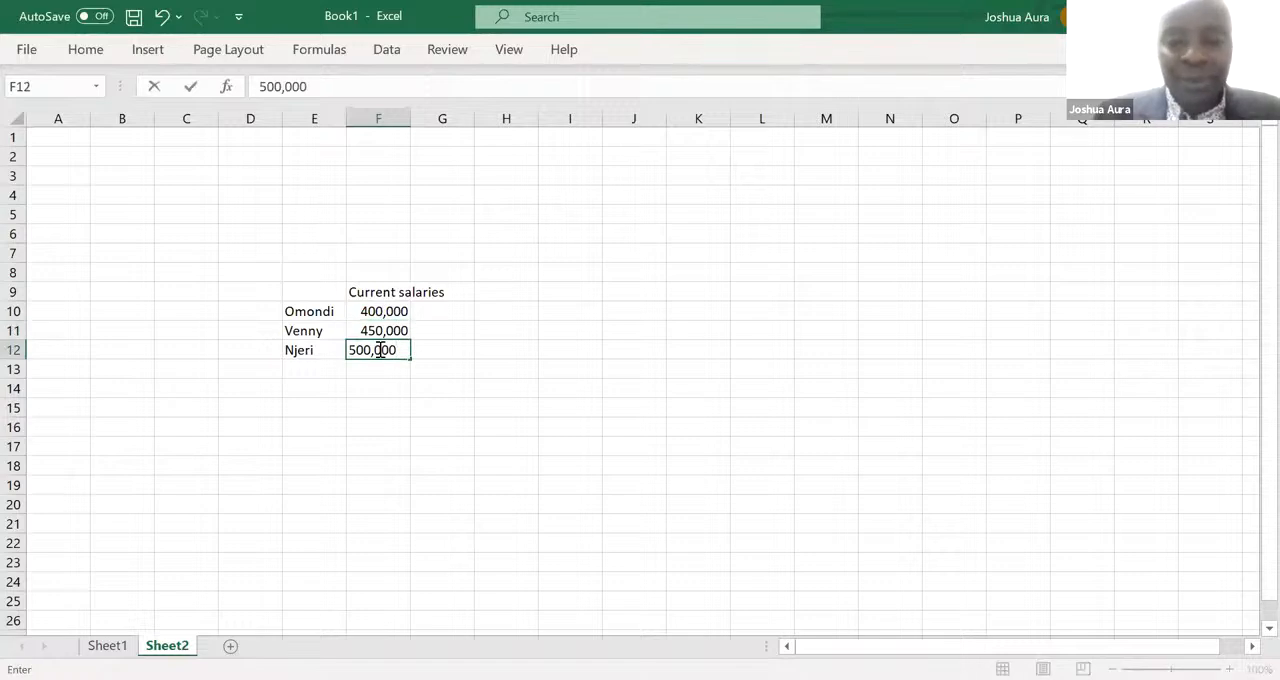
key(Return)
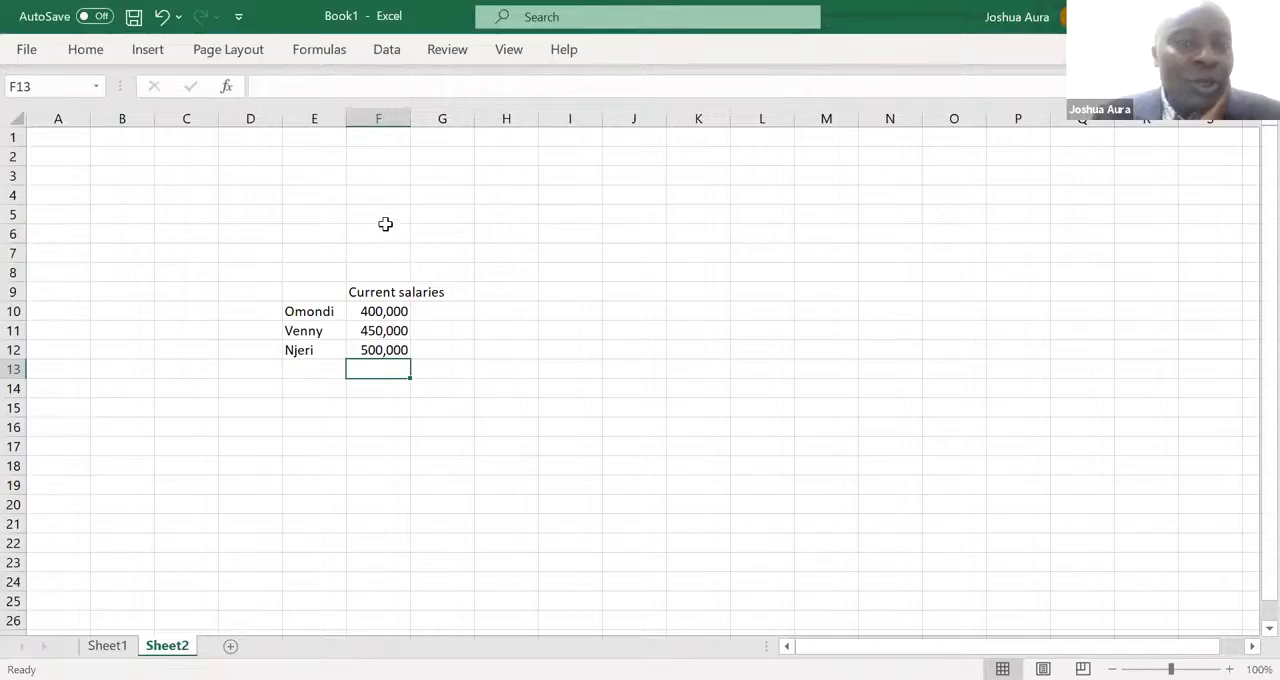
- AutoFit the width of column F and enter the column heading "New salaries" in G9
double_click(409, 118)
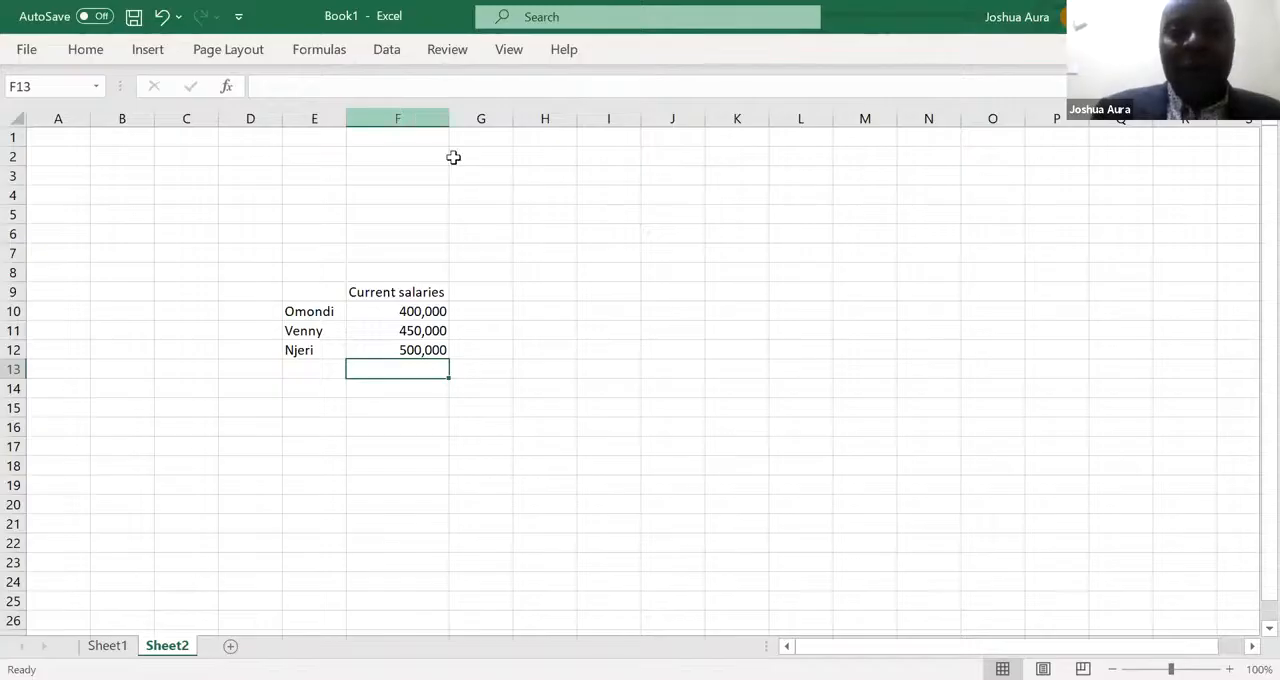
click(482, 290)
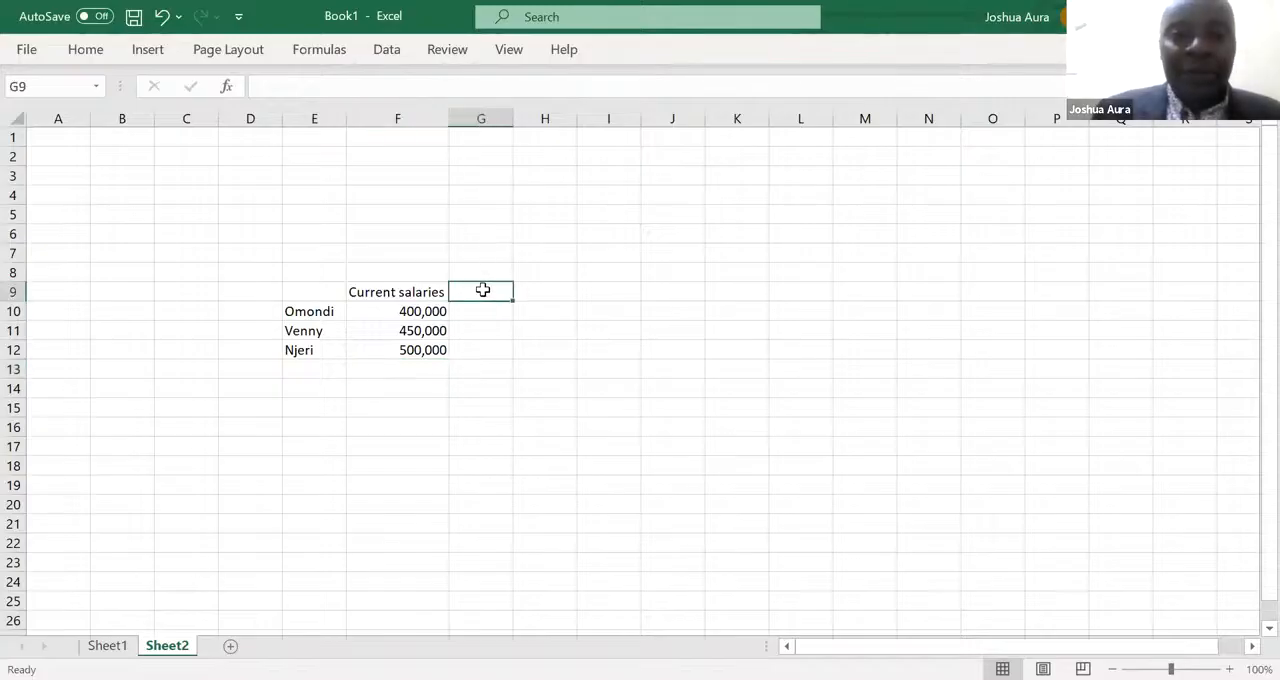
text(New)
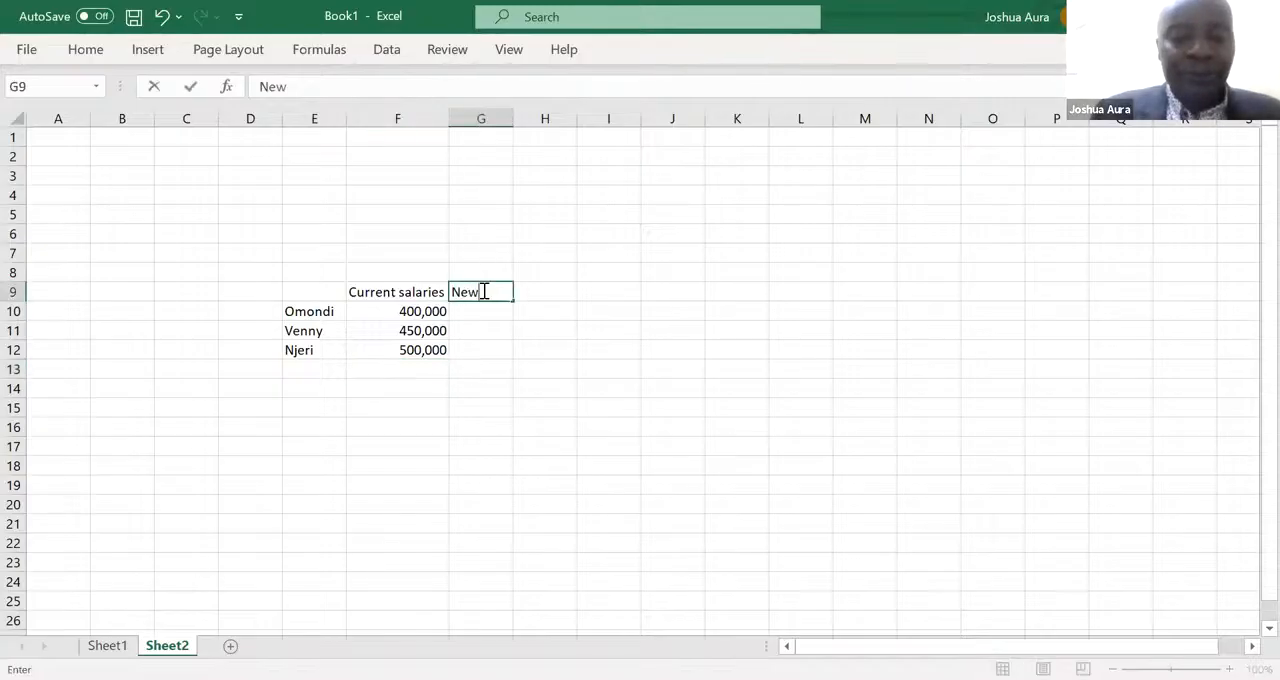
text( salaries)
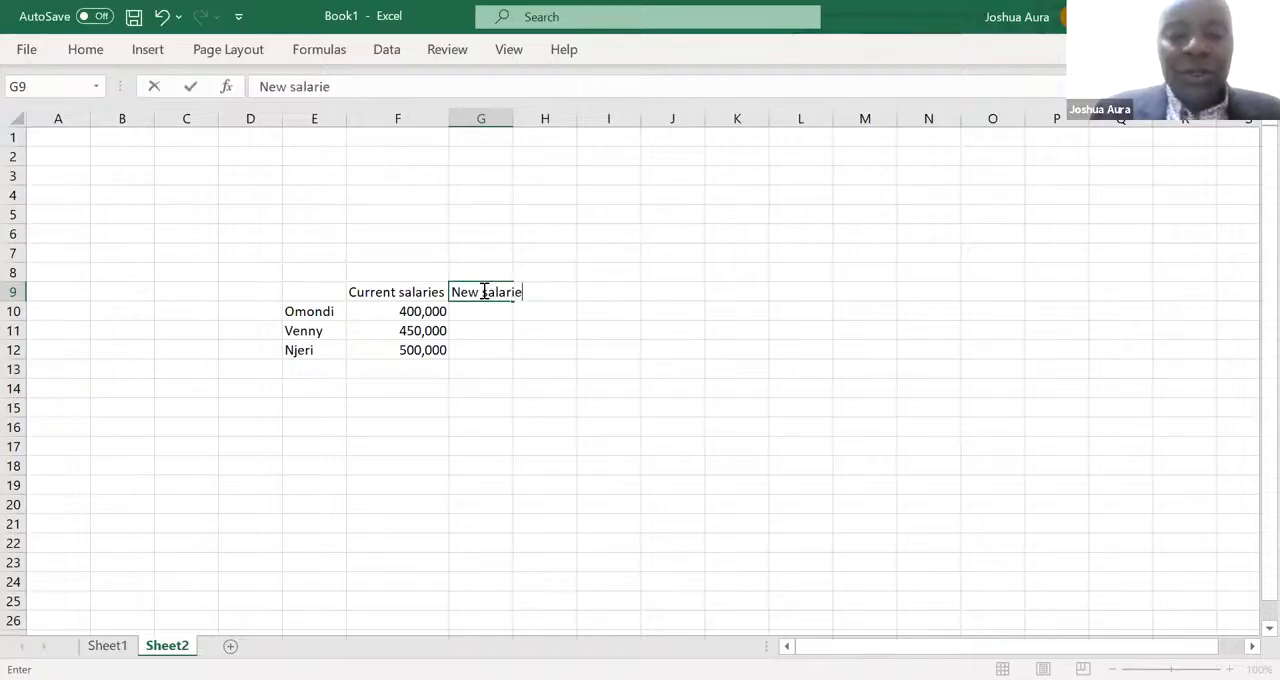
- Enter the salary increase rate of 10% in F6, above the salary table
click(420, 232)
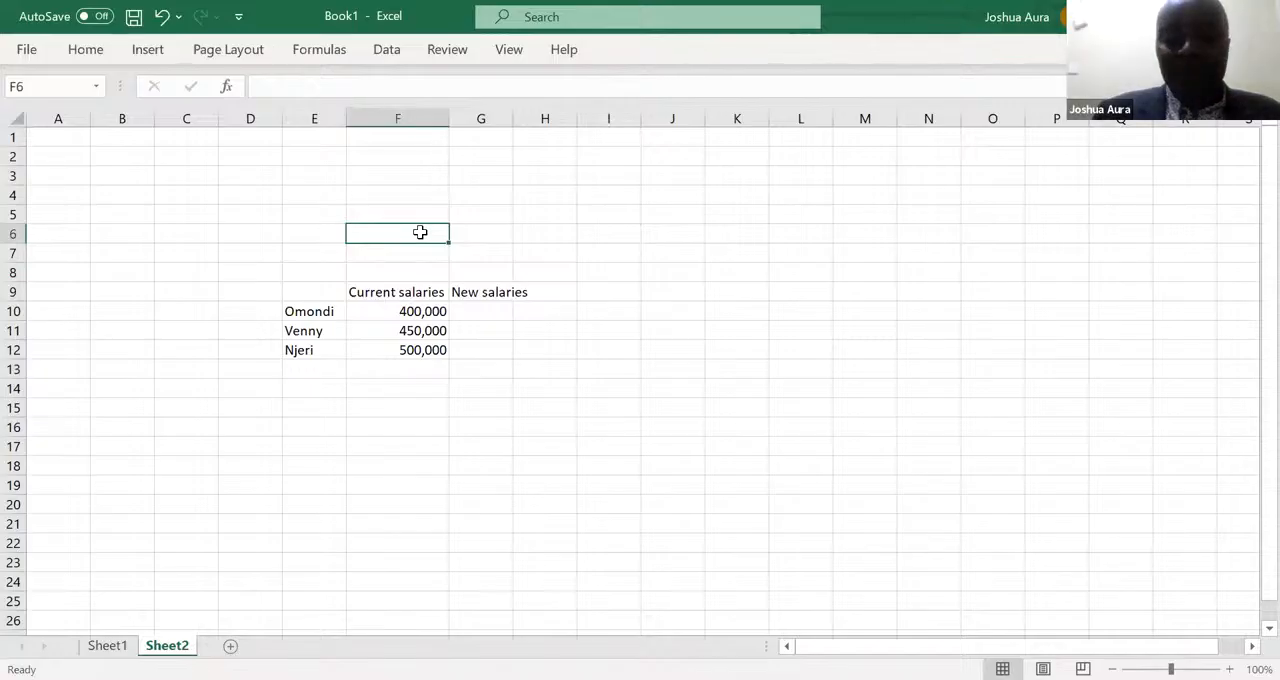
text(1)
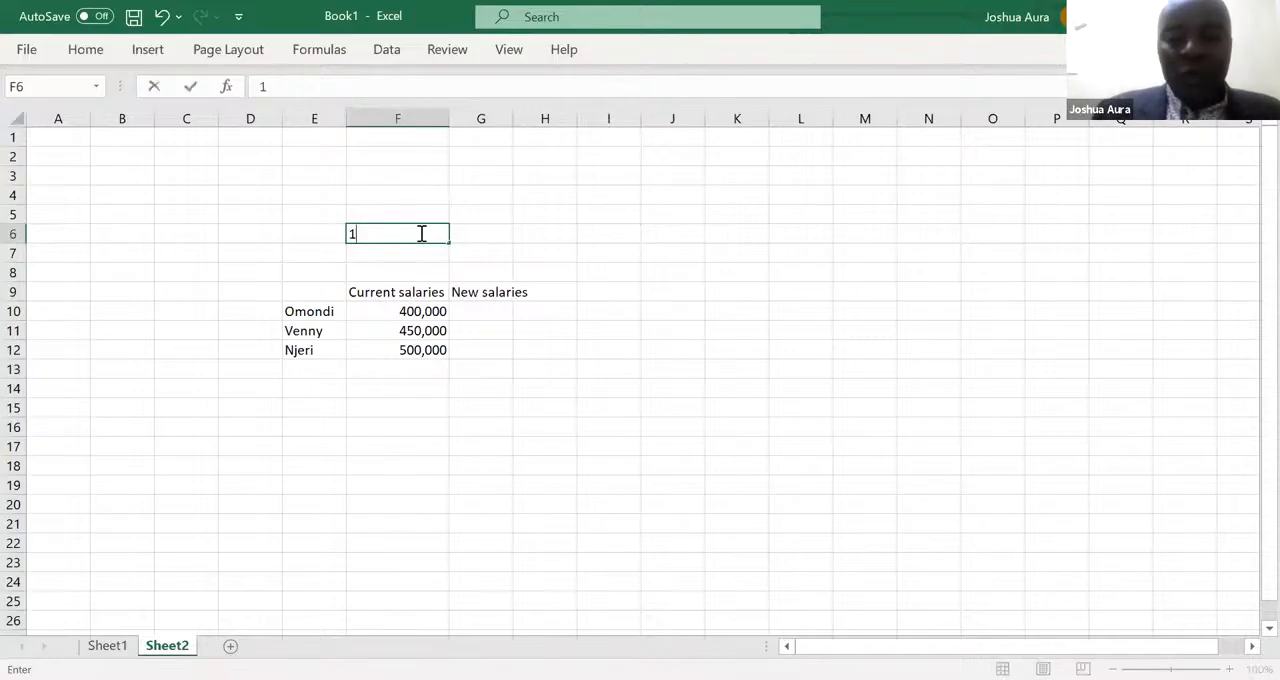
text(0%)
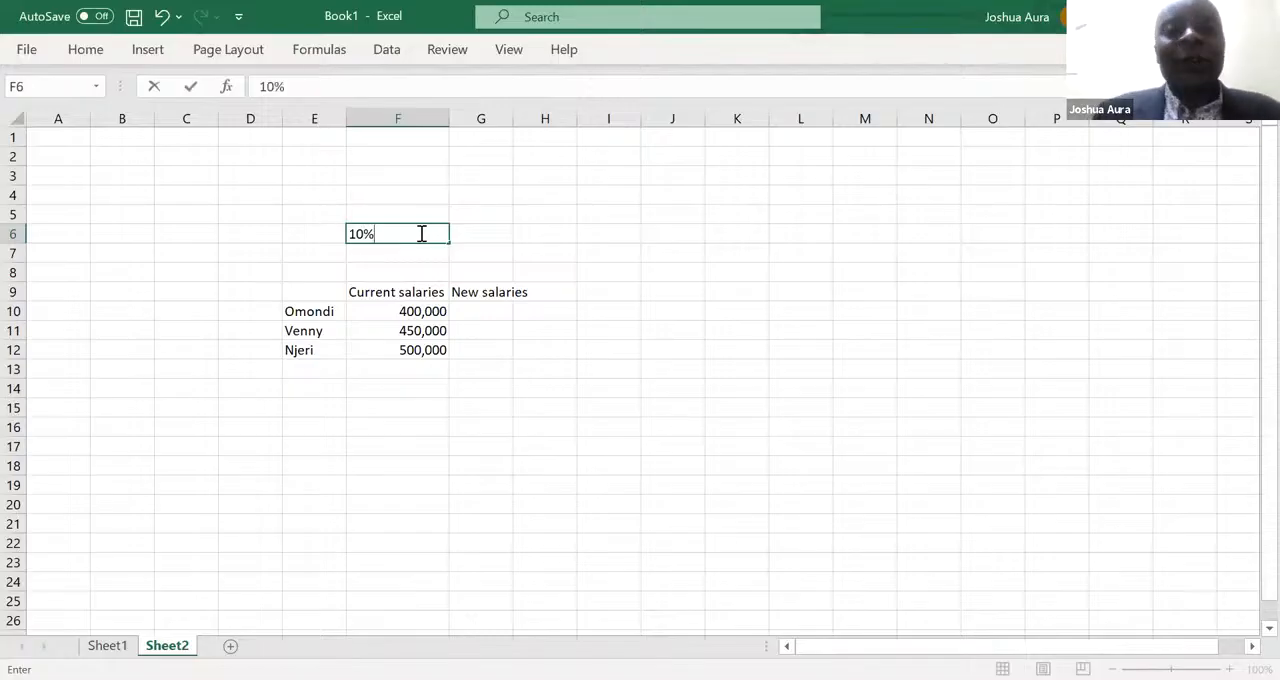
- Enter the formula =F10*(1+F6) in G10 to calculate the first employee's new salary
click(480, 312)
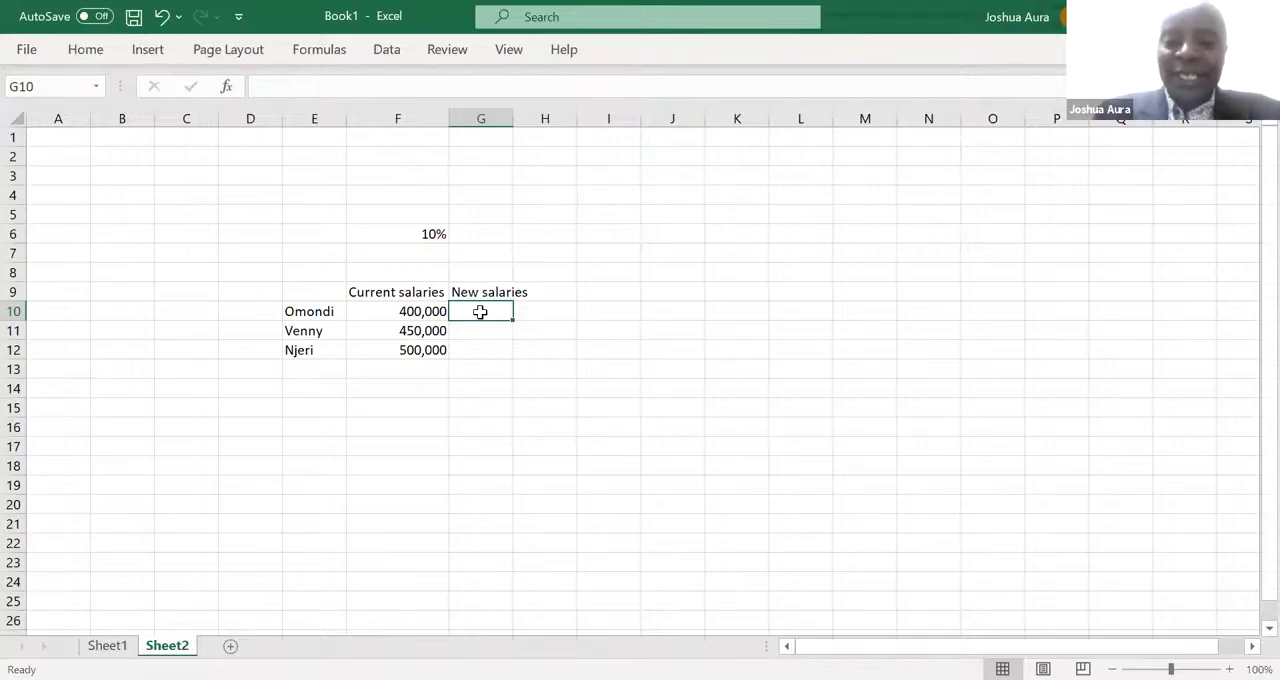
text(=)
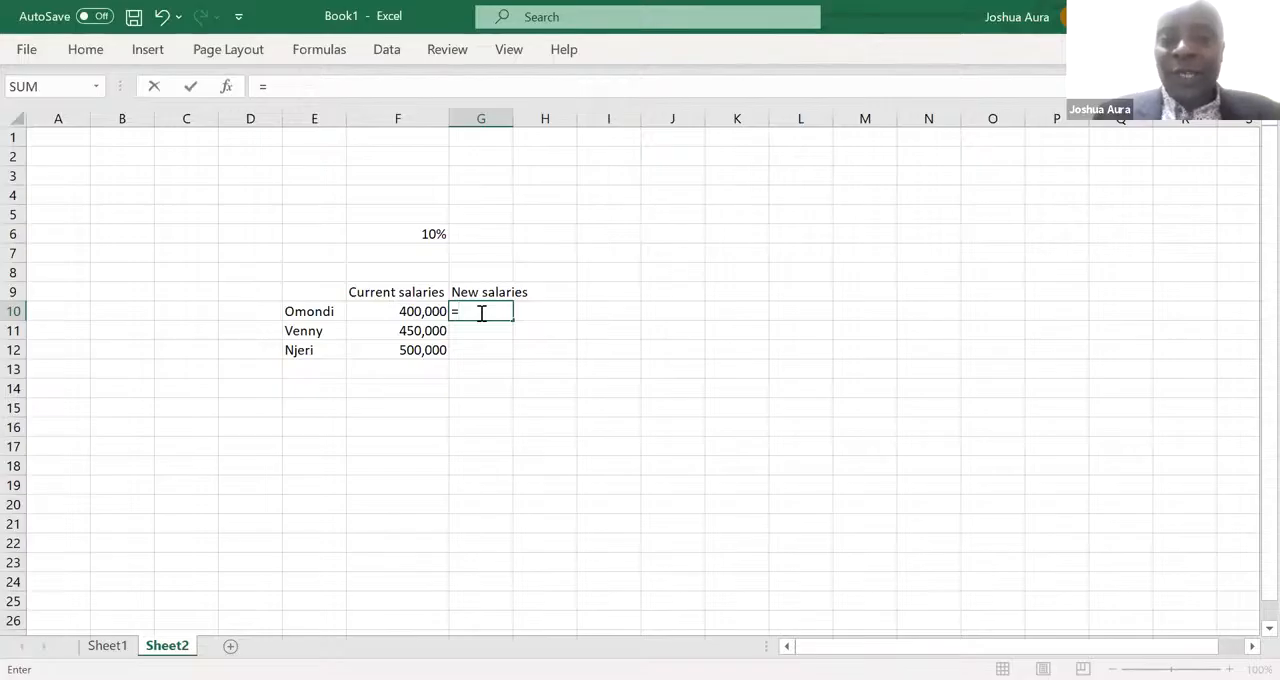
click(418, 313)
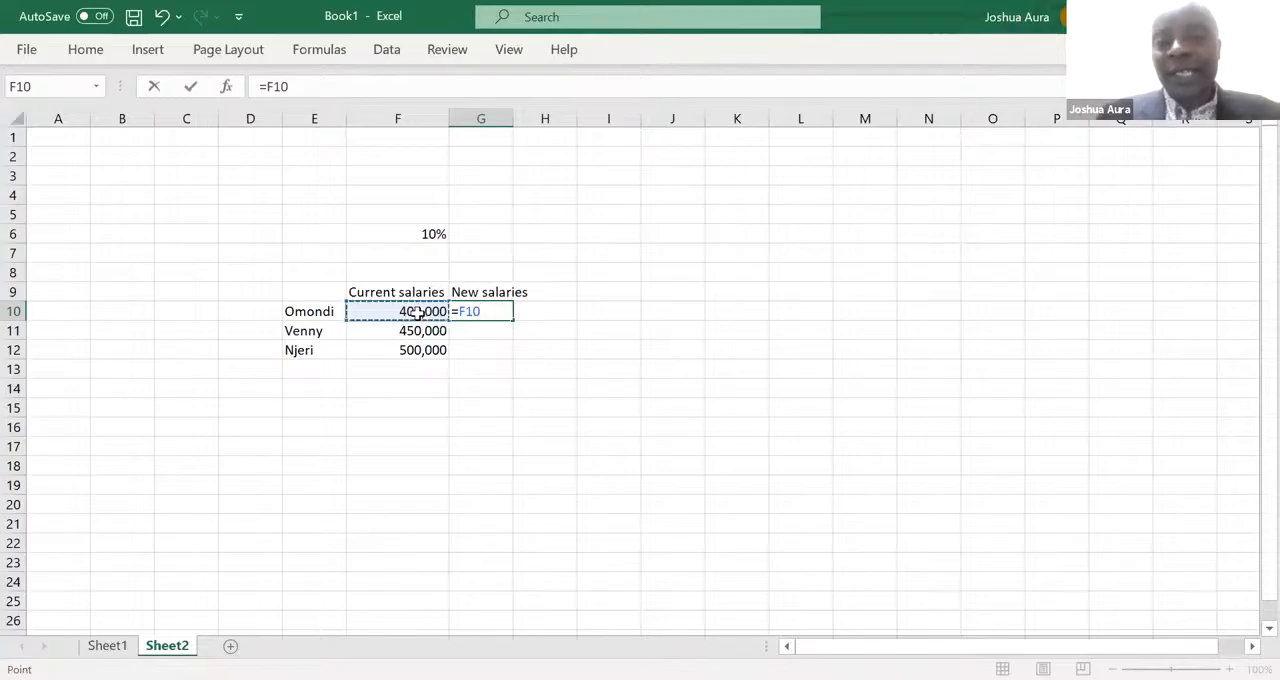
text(*)
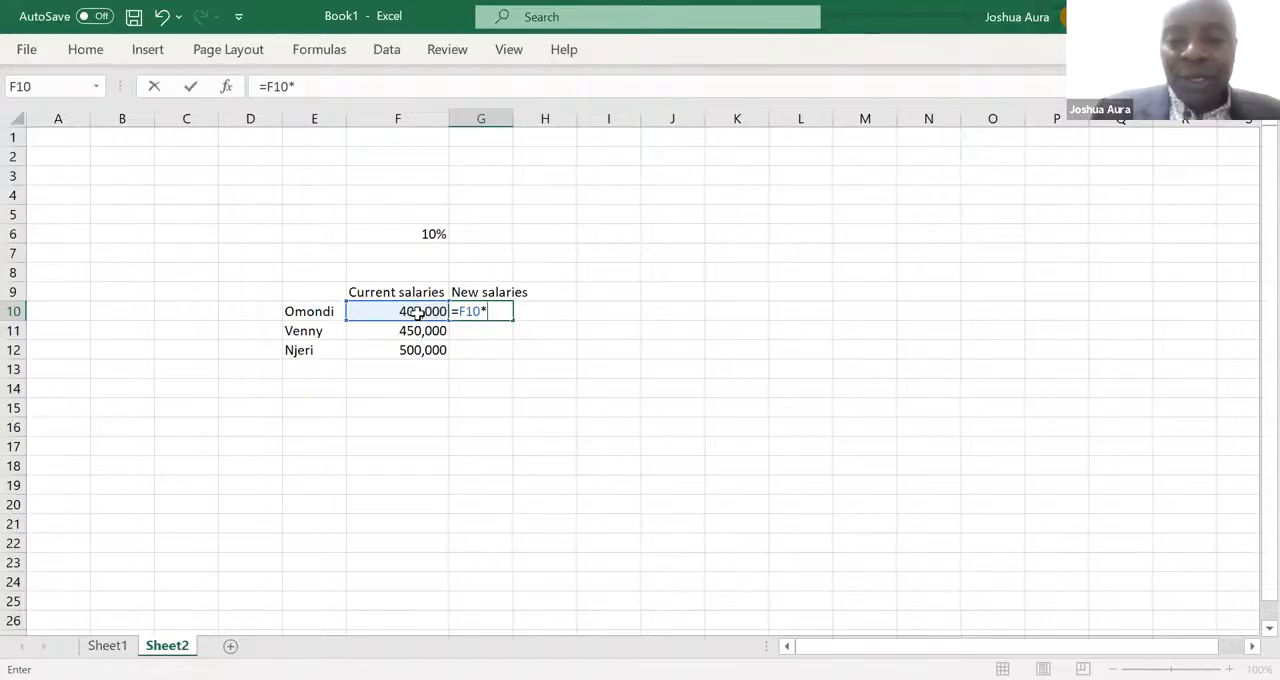
text(()
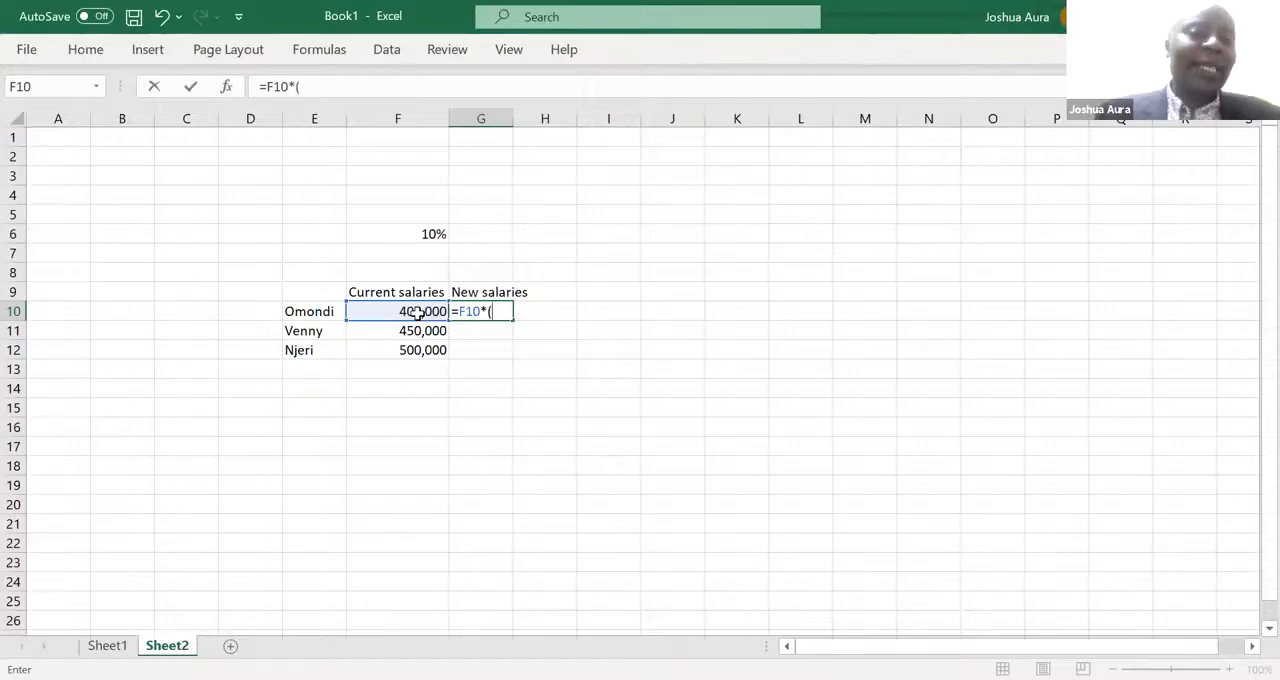
text(1)
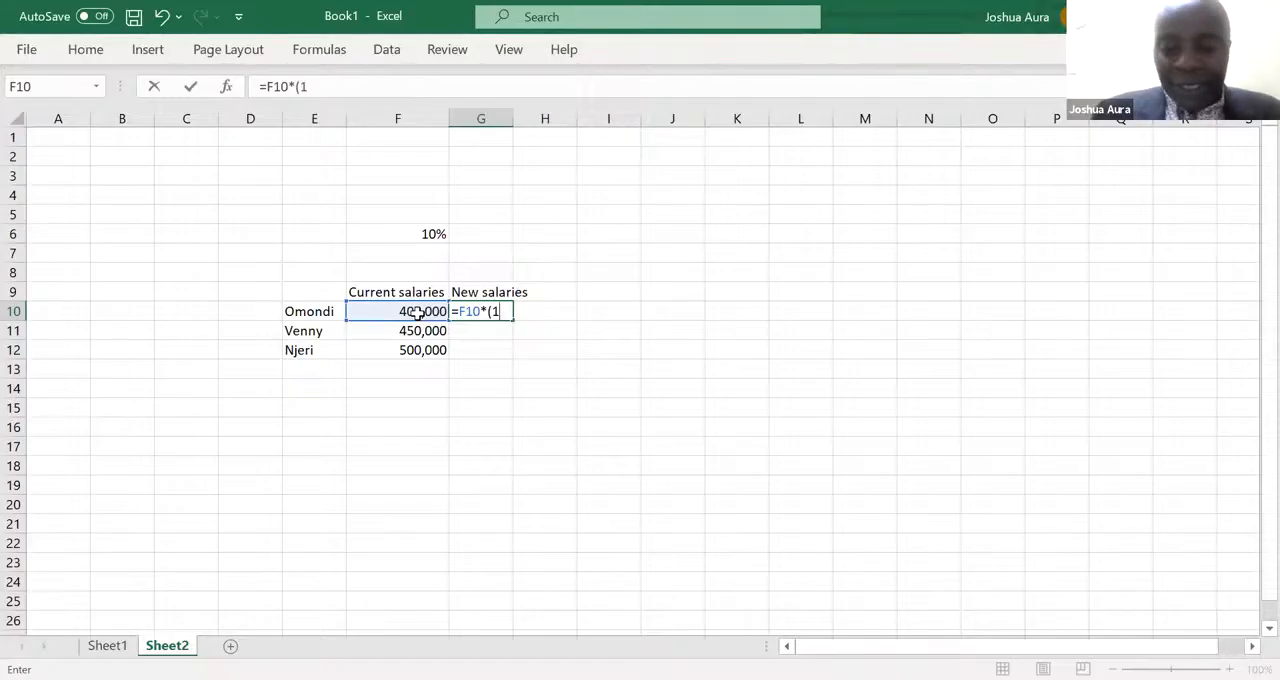
text(+)
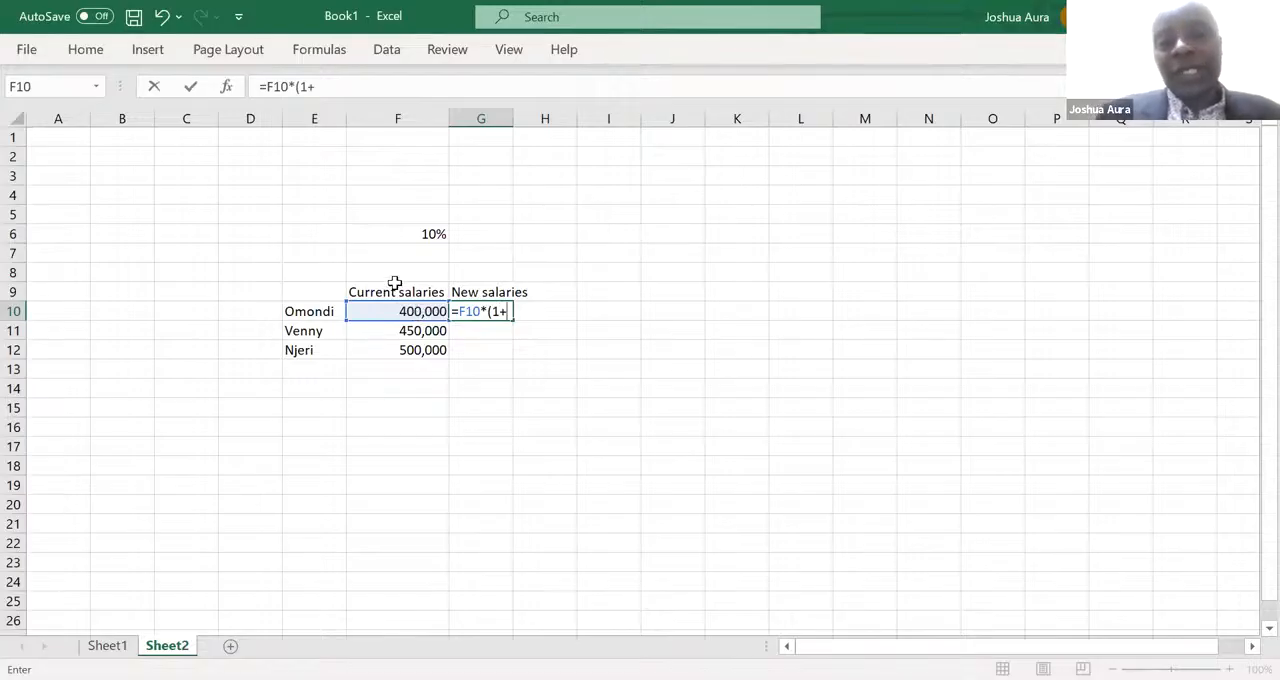
click(427, 235)
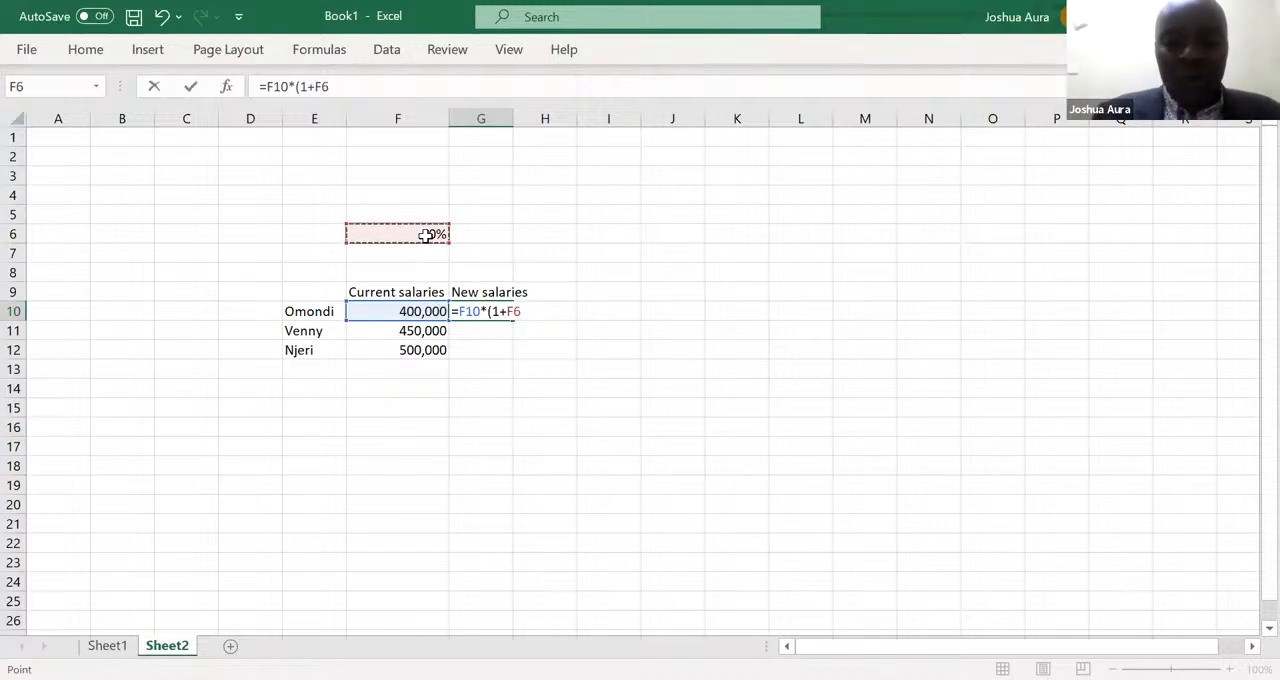
text())
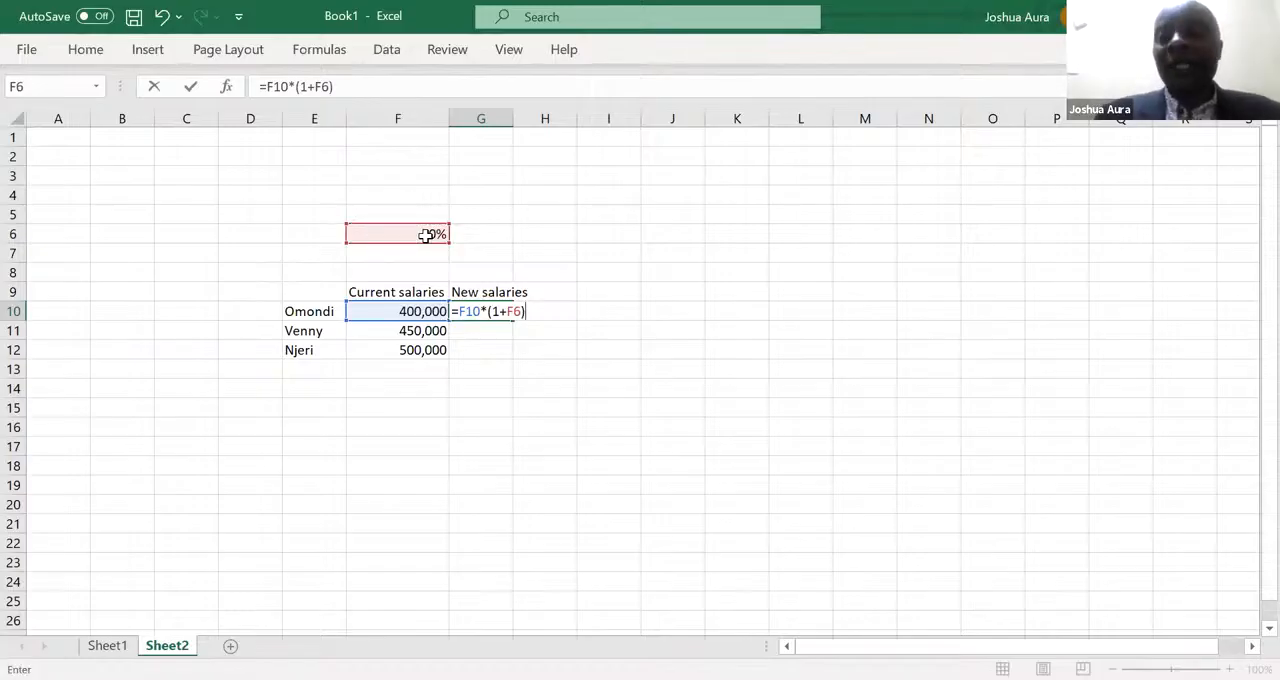
key(Return)
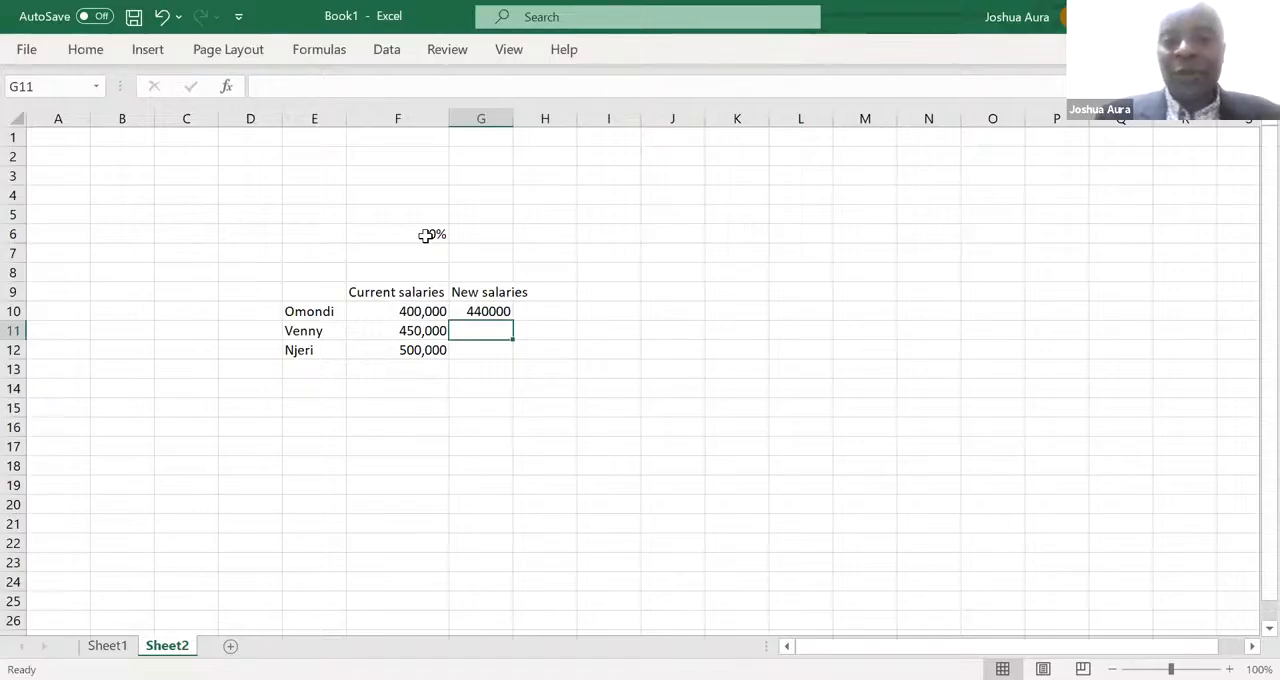
- Fill the G10 formula down to G12 with its relative reference to the increase rate
click(483, 311)
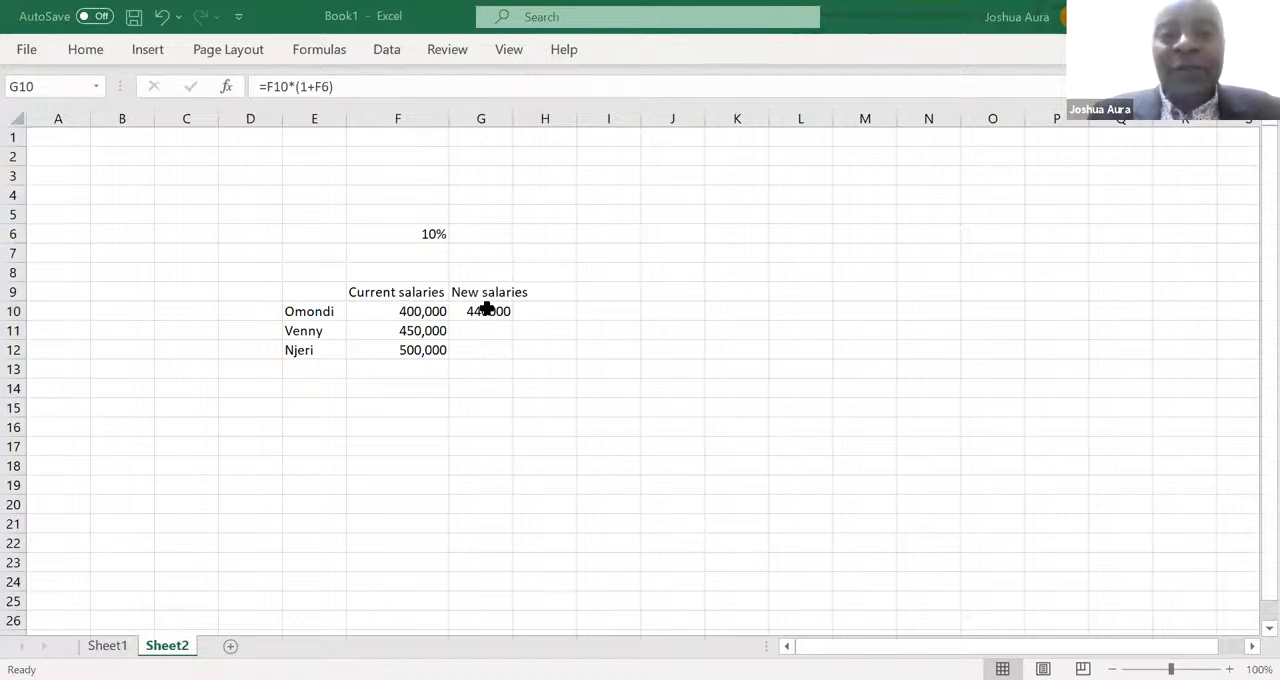
click(489, 312)
drag(512, 318, 511, 354)
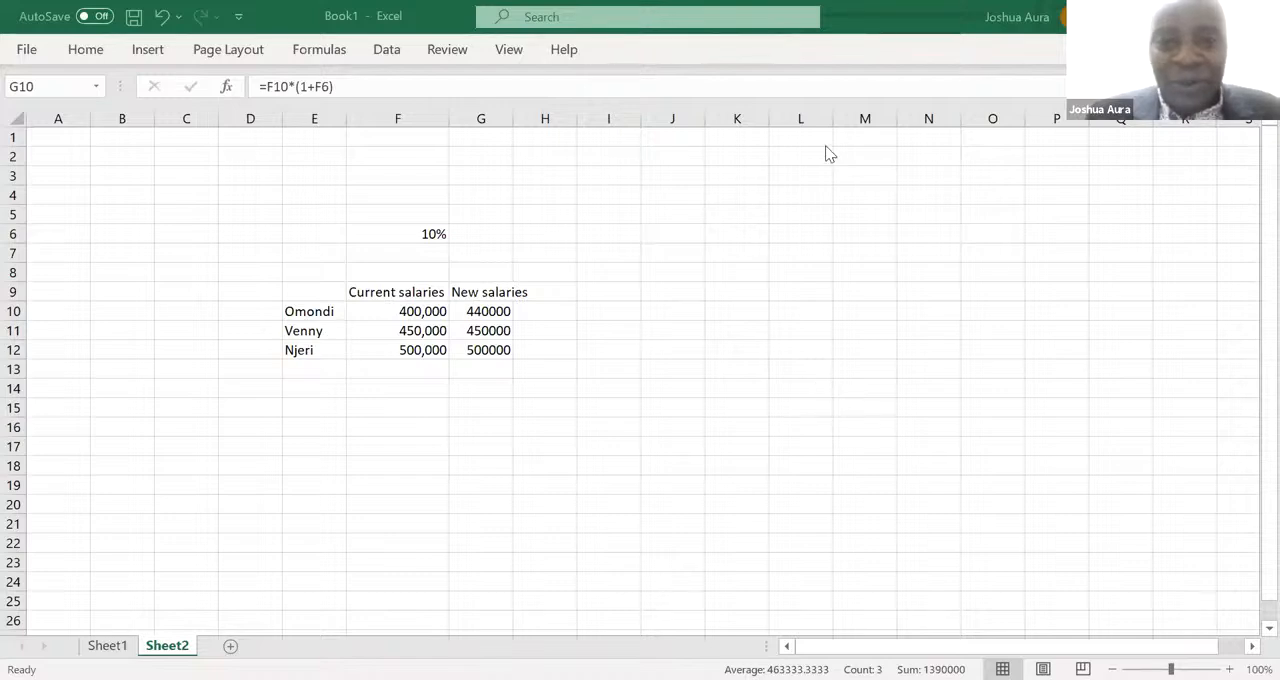
- Clear the copied new-salary formulas from G11:G12
click(487, 332)
drag(487, 330, 487, 340)
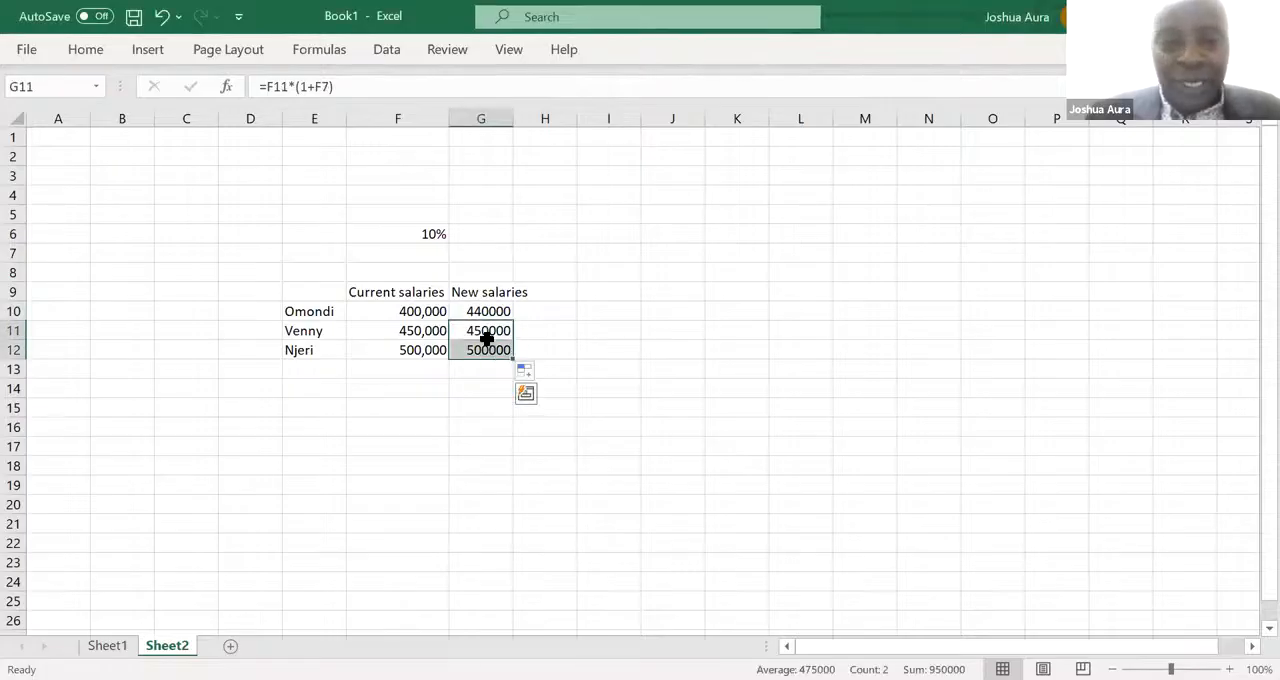
key(Delete)
- Copy the G10 formula into G11 and remove the pasted formula
click(484, 312)
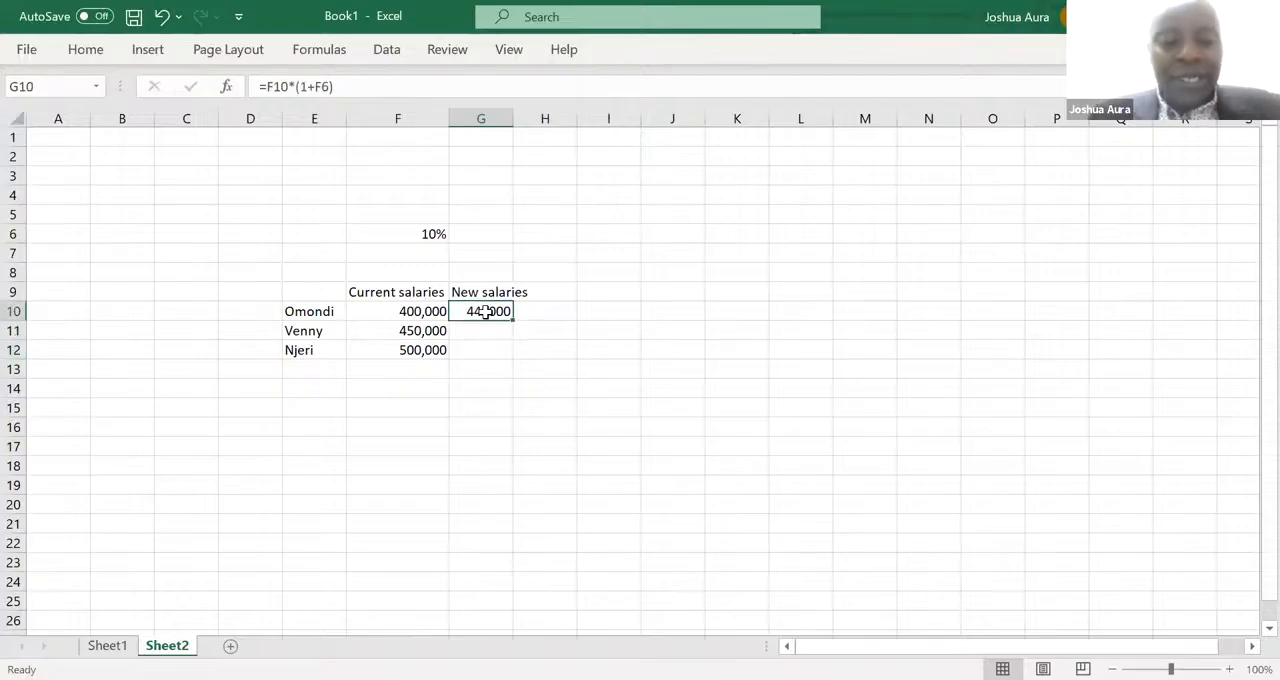
key(ctrl+c)
click(485, 329)
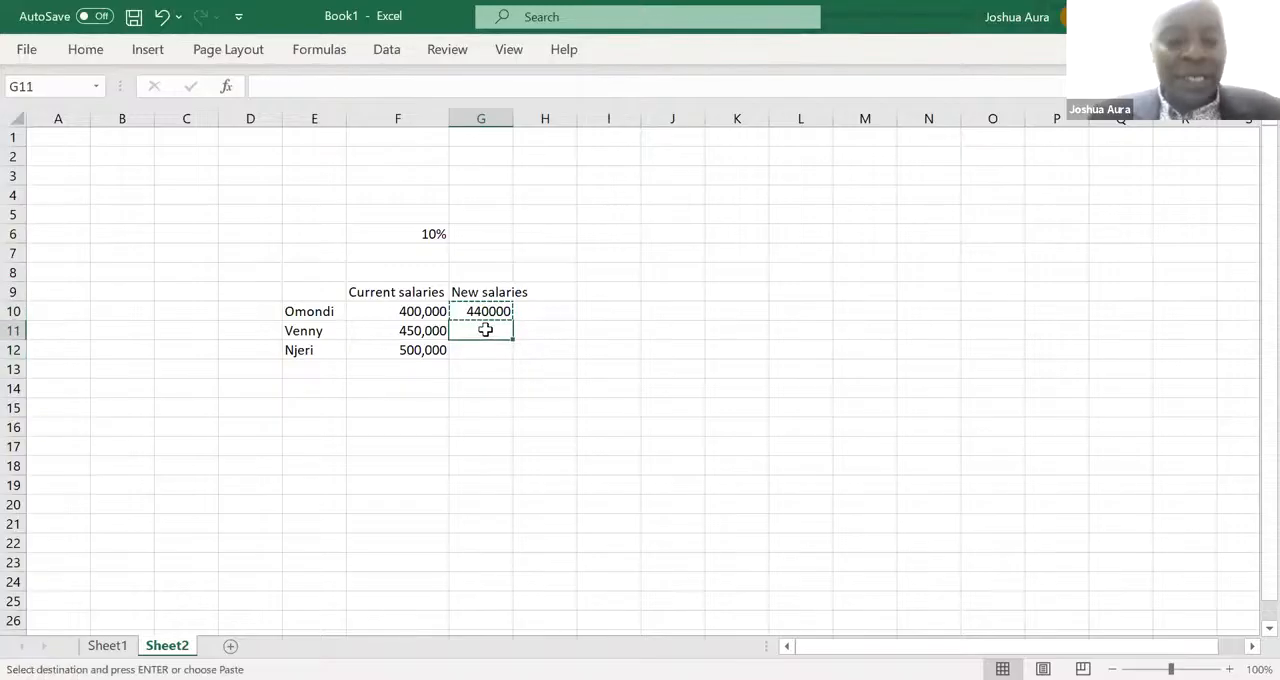
key(ctrl+v)
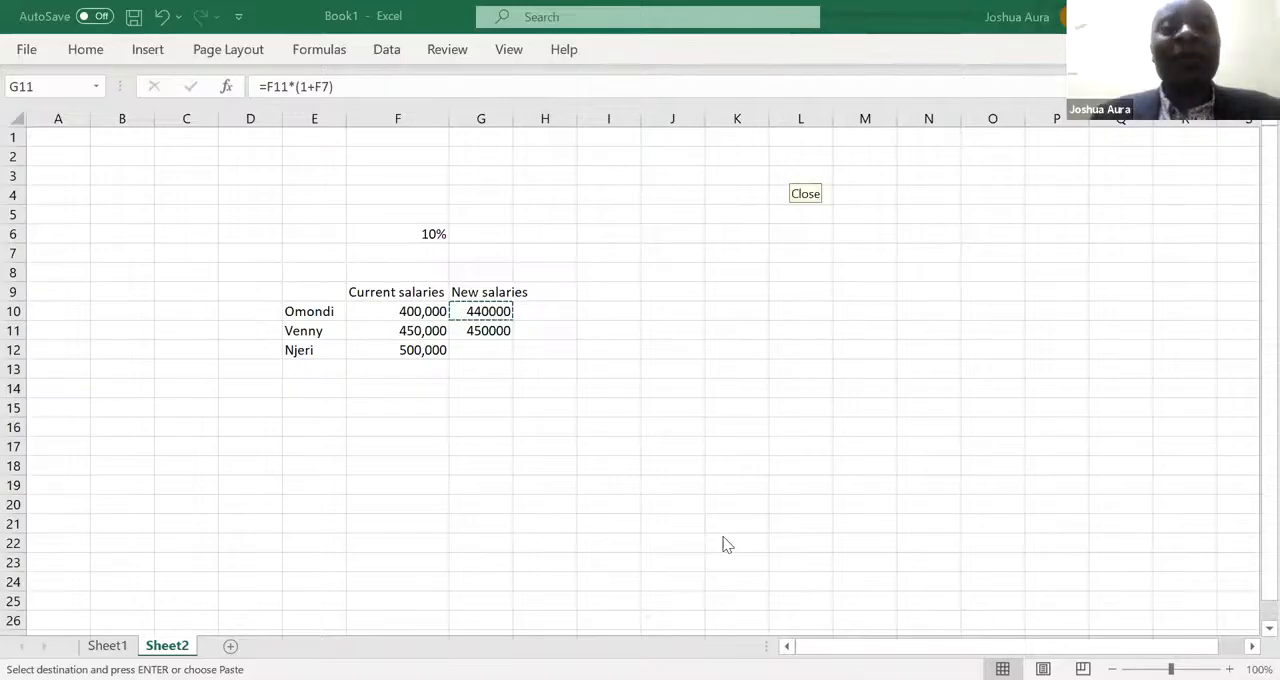
key(ctrl+v)
double_click(485, 332)
click(500, 366)
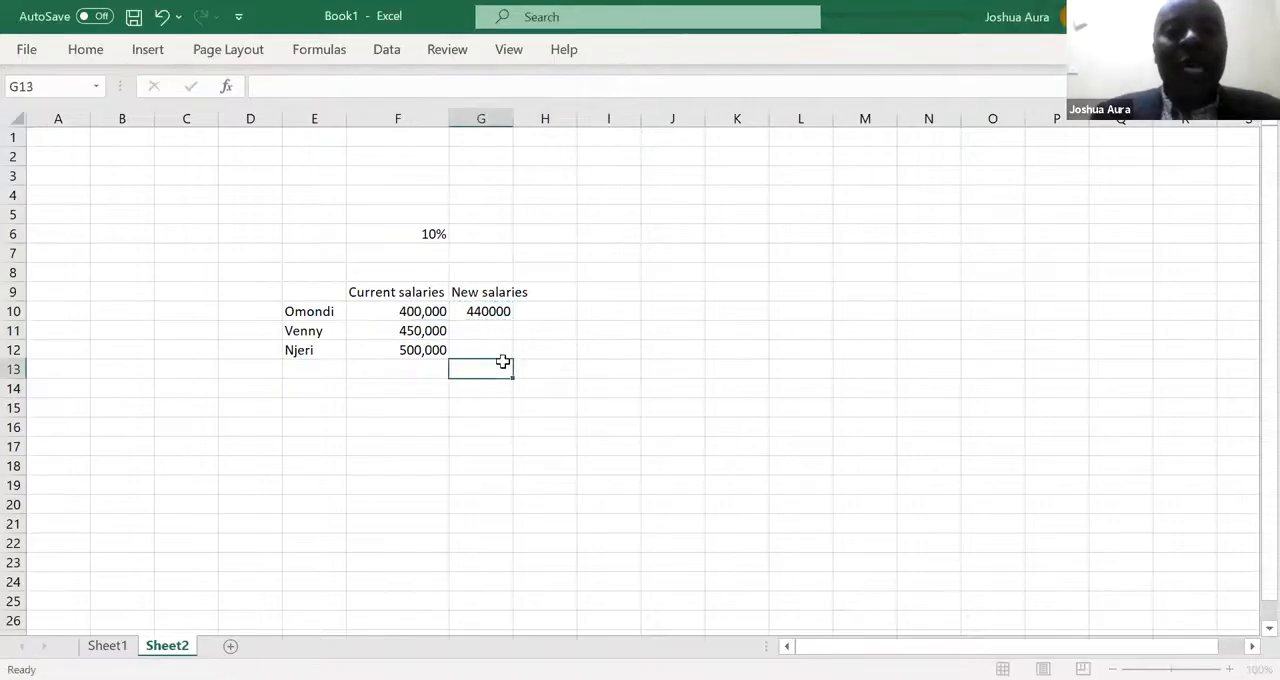
- Make the rate reference in G10 absolute with =F10*(1+$F$6) and fill the formula down to G12
click(484, 312)
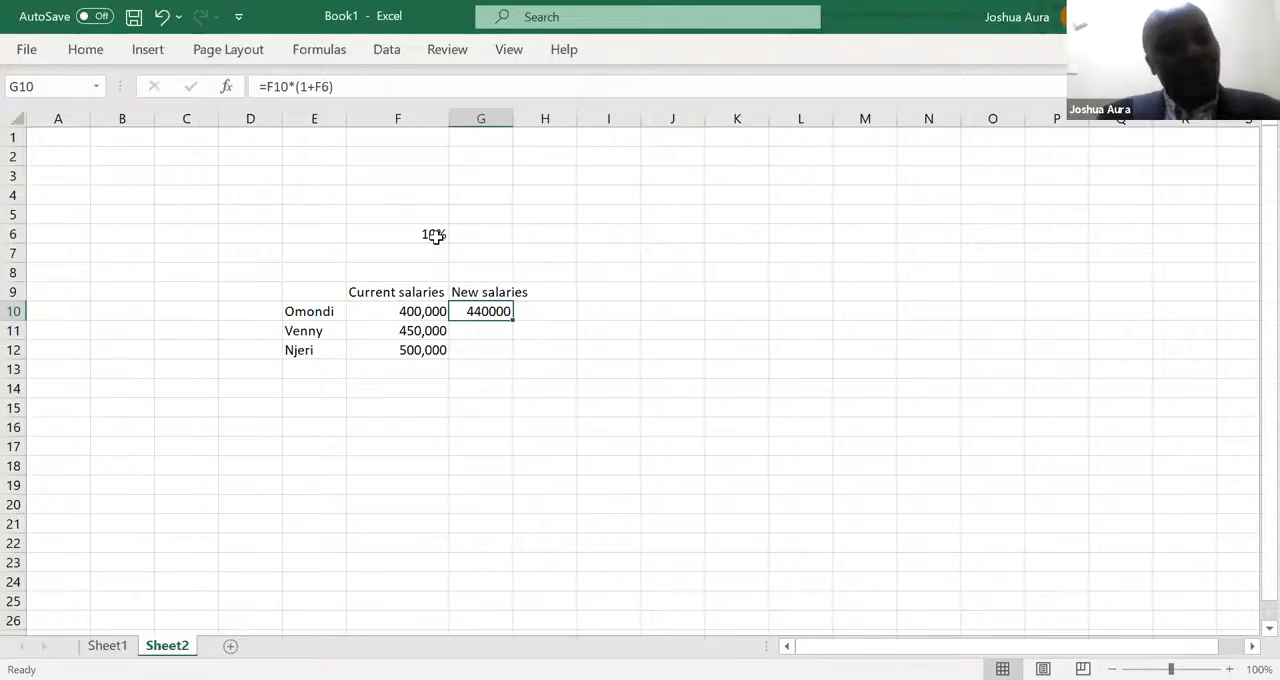
click(315, 88)
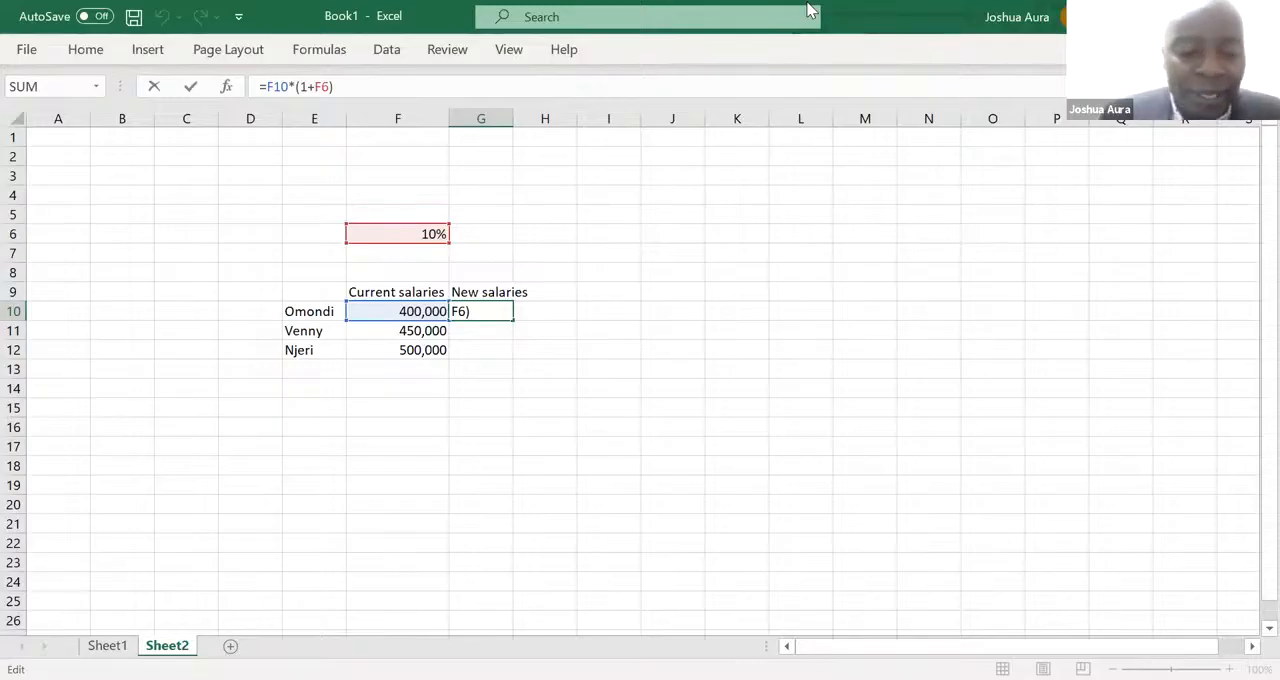
text($)
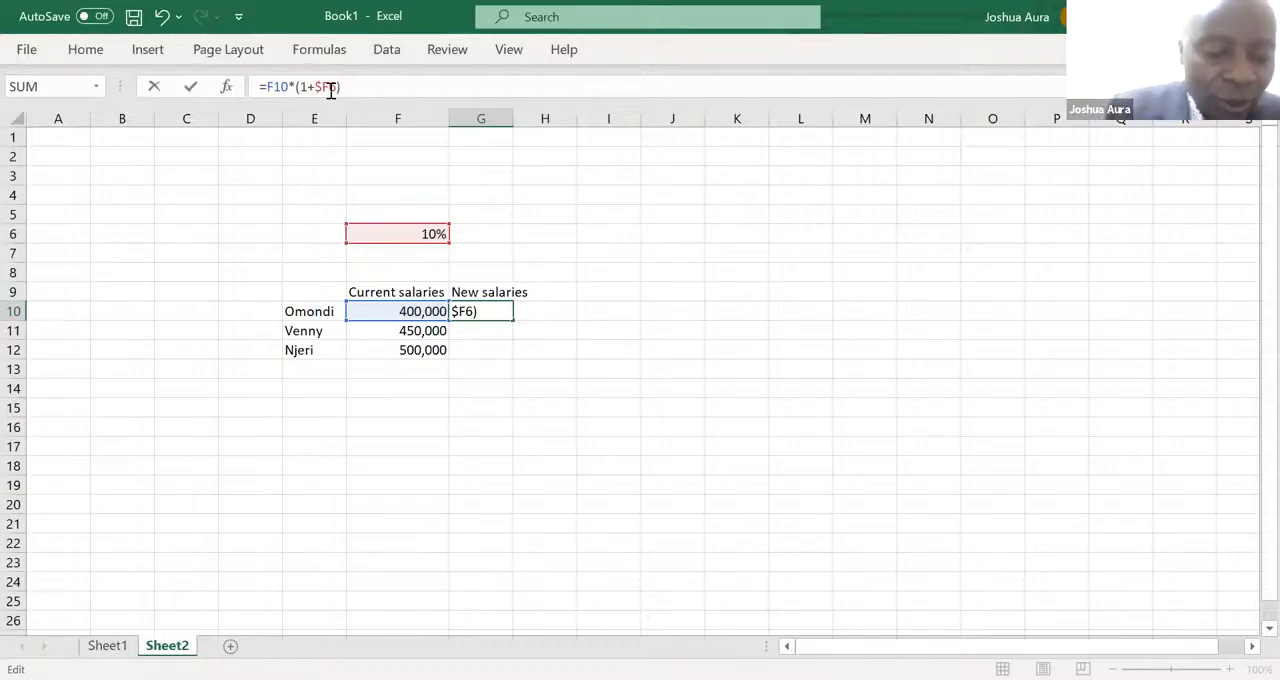
text($)
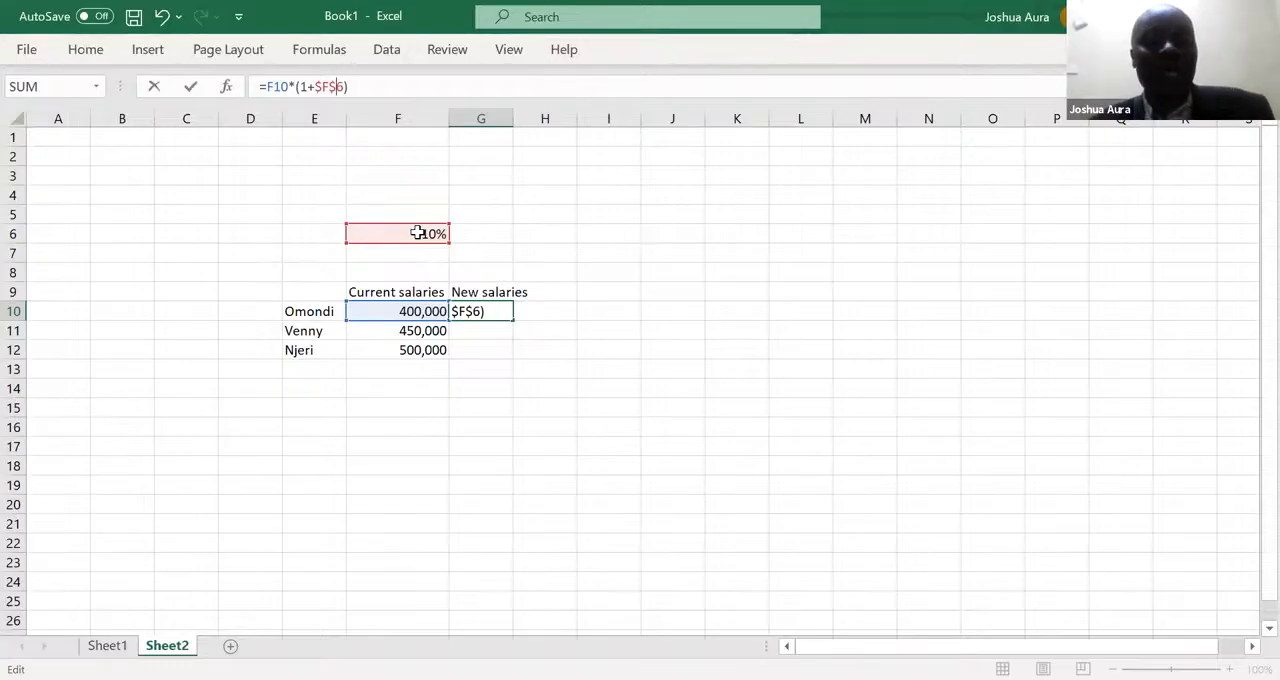
key(Return)
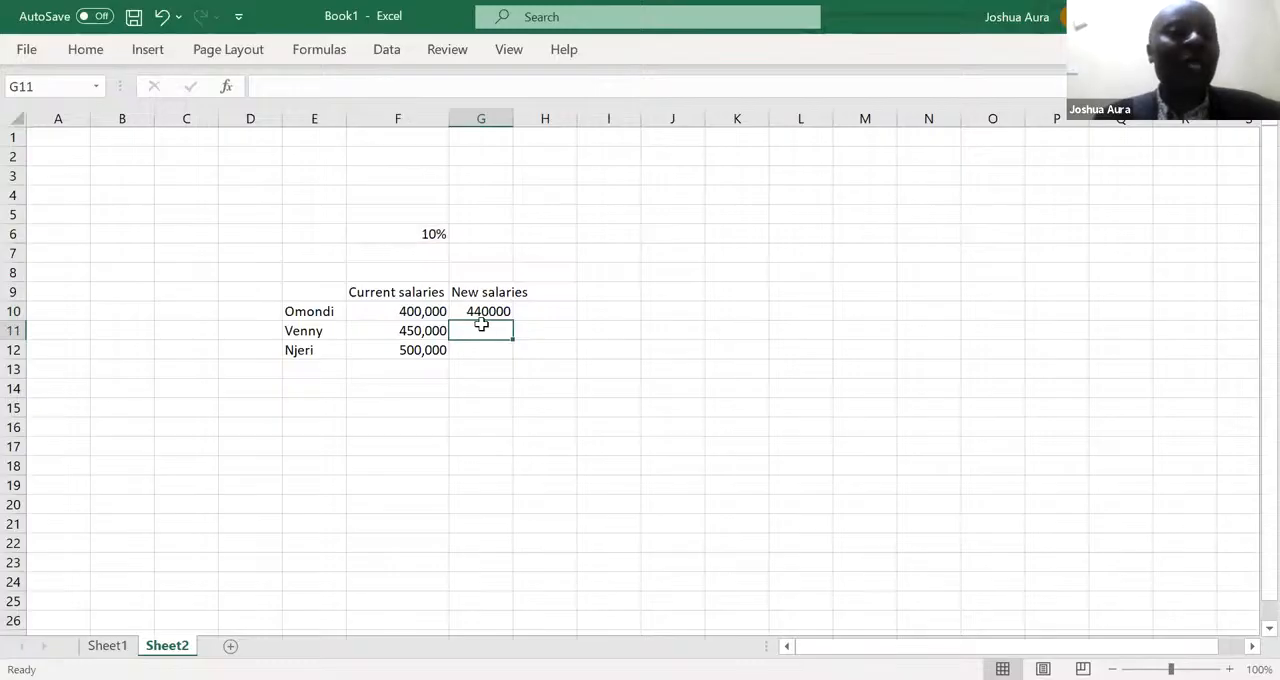
click(483, 313)
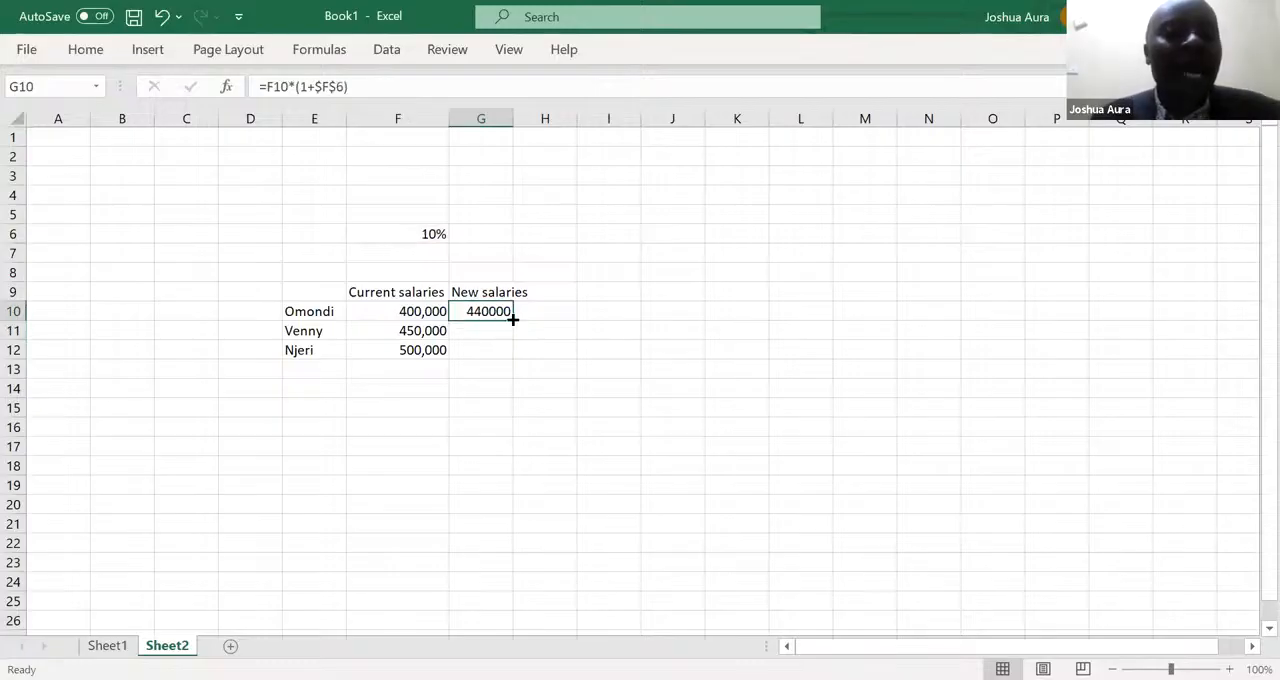
drag(512, 316, 513, 356)
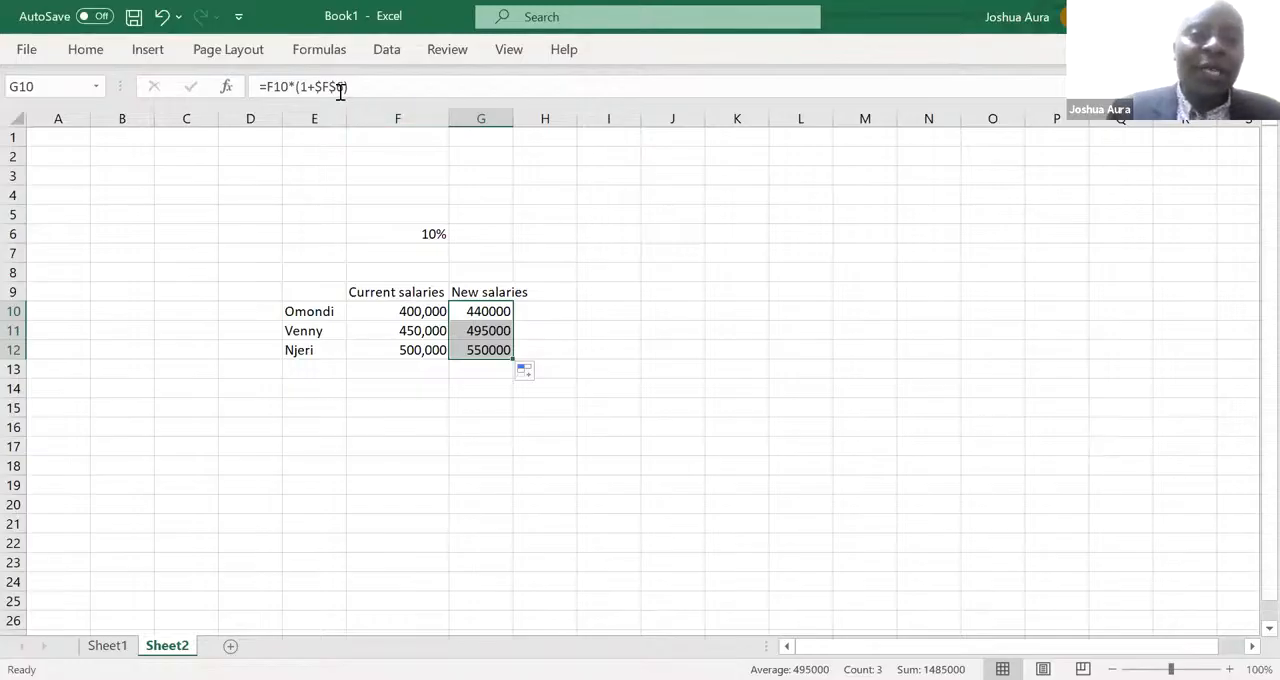
- Remove both dollar signs from the rate reference in G10's formula, and toggle the reference back to absolute as $F$6
click(481, 311)
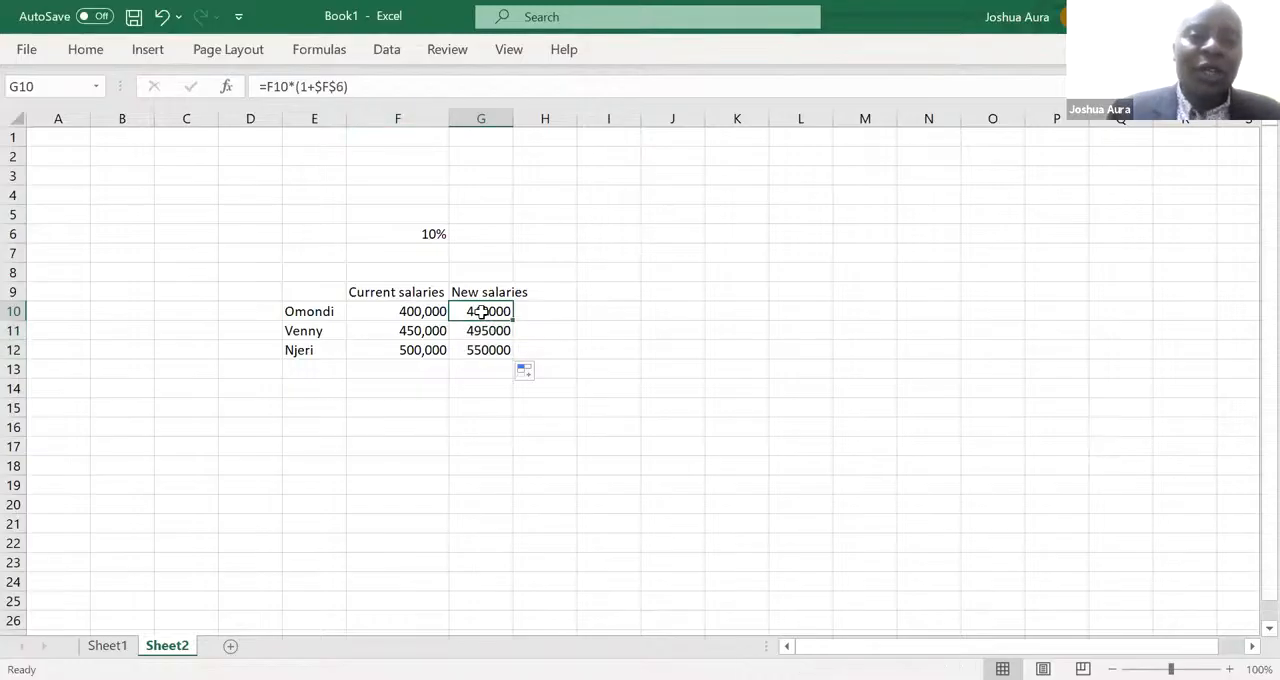
click(338, 86)
key(BackSpace)
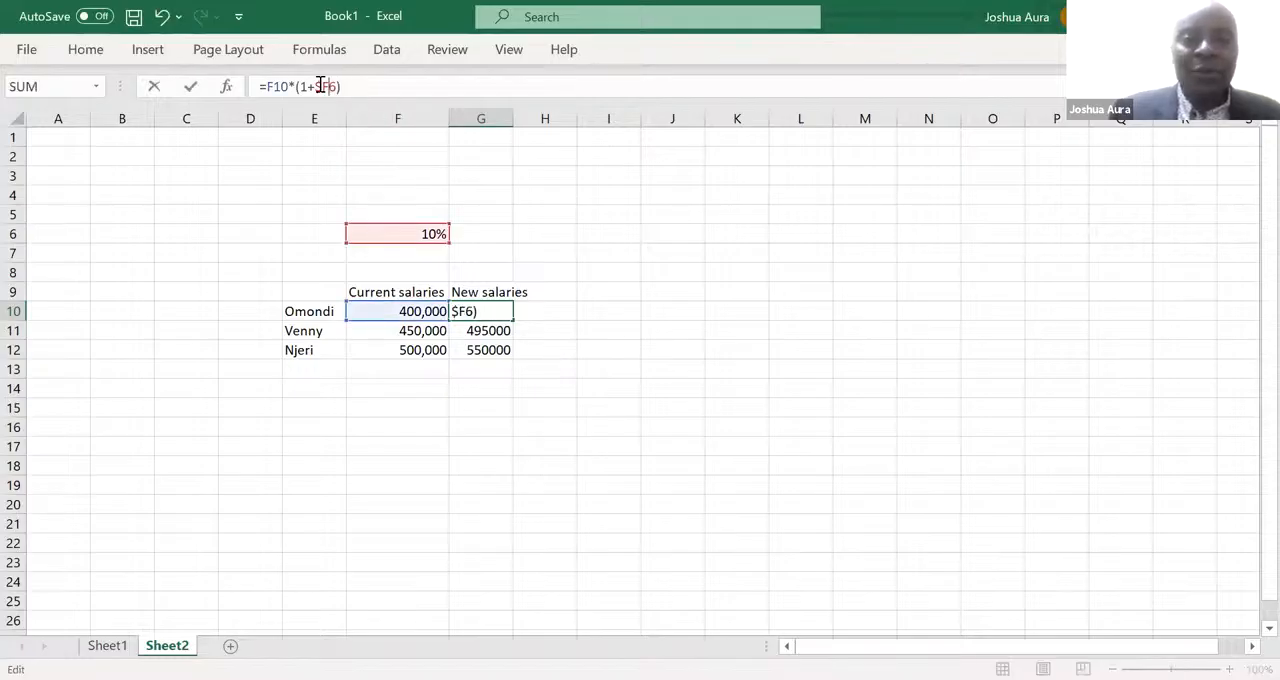
click(321, 86)
key(BackSpace)
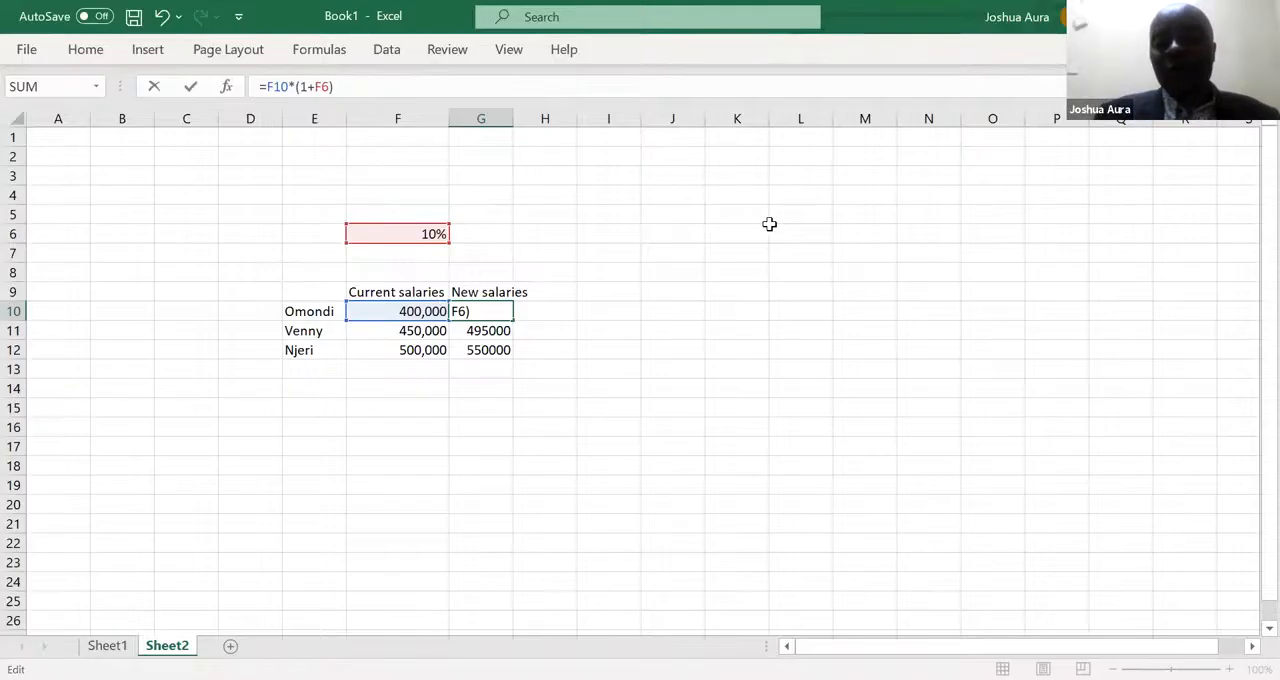
key(F4)
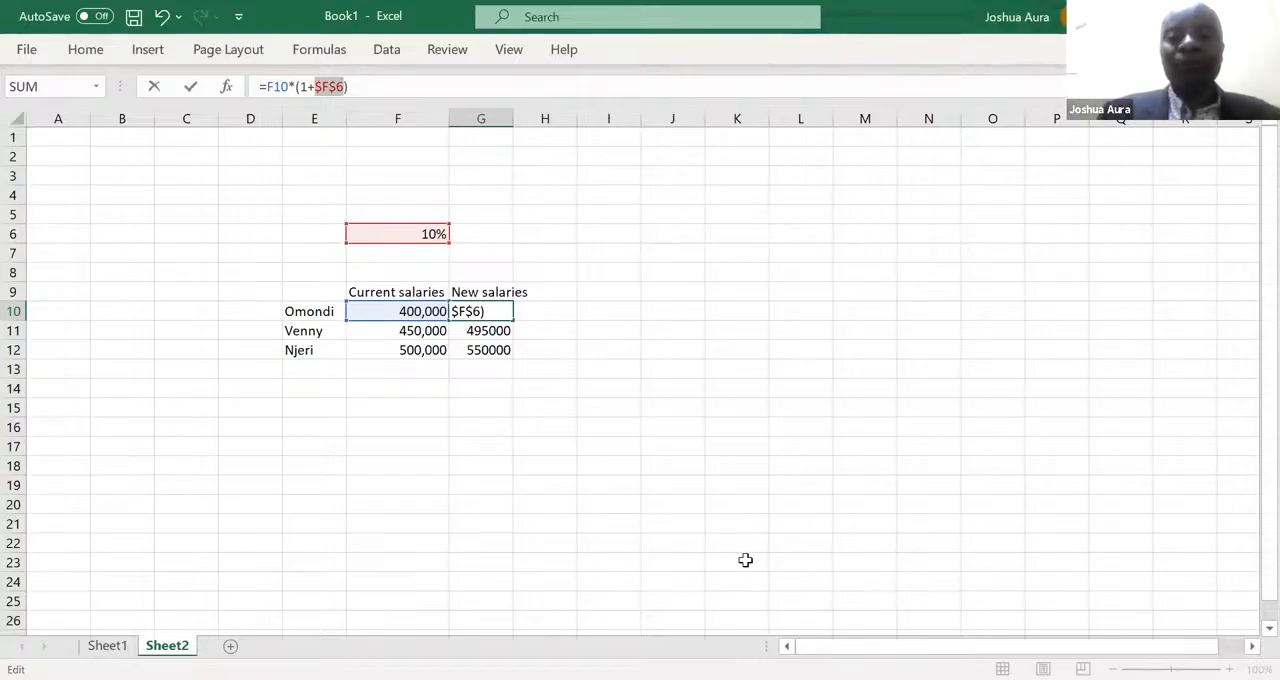
key(alt+Tab)
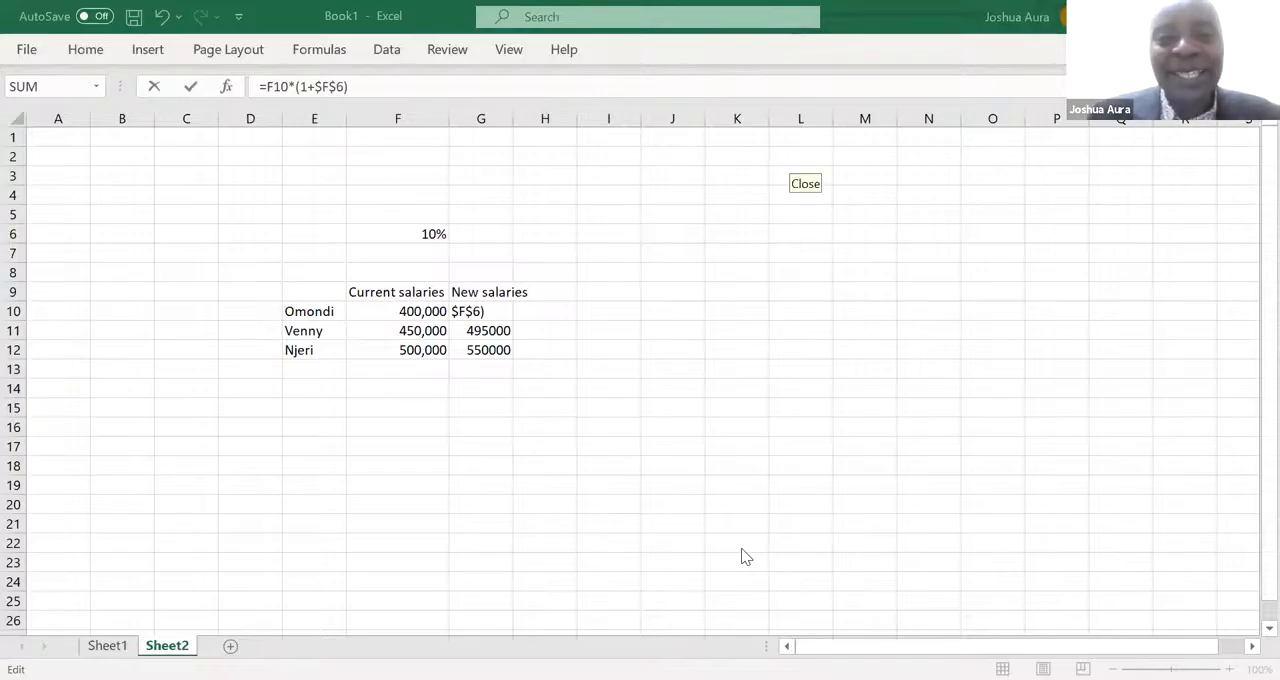
- Try to enter the G10 formula without its closing parenthesis as =F10*(1+$F$6, declining the suggested correction
click(490, 312)
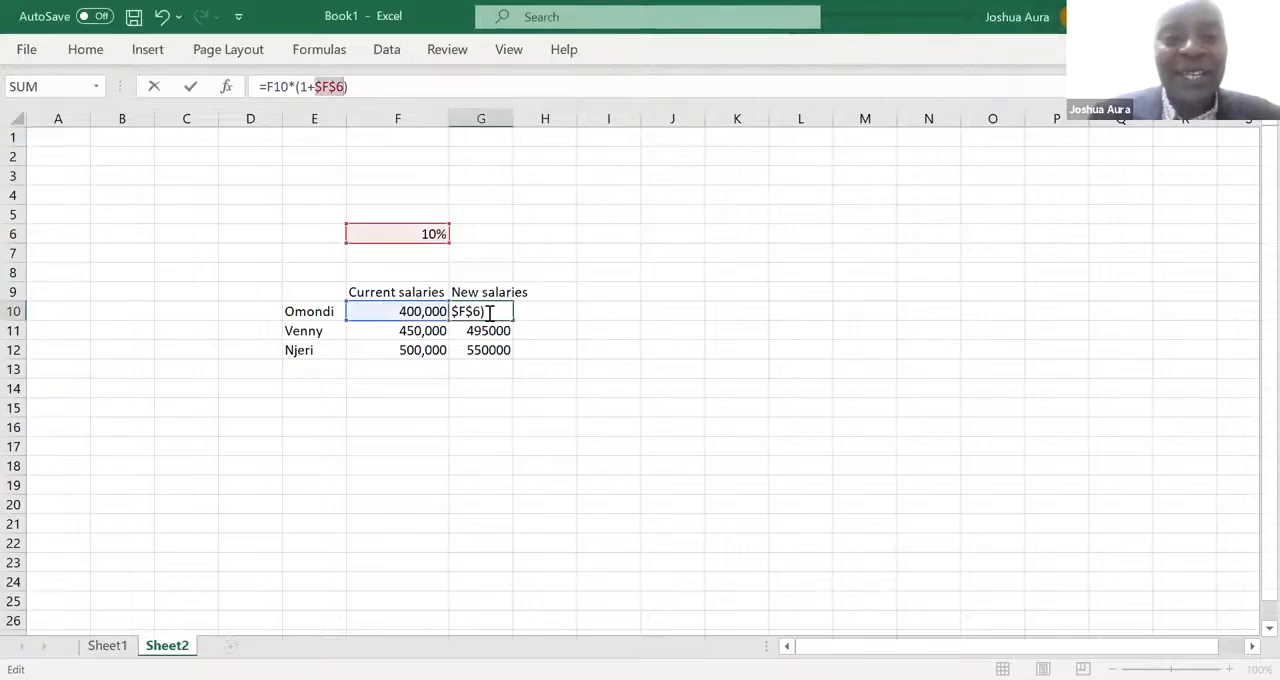
click(490, 312)
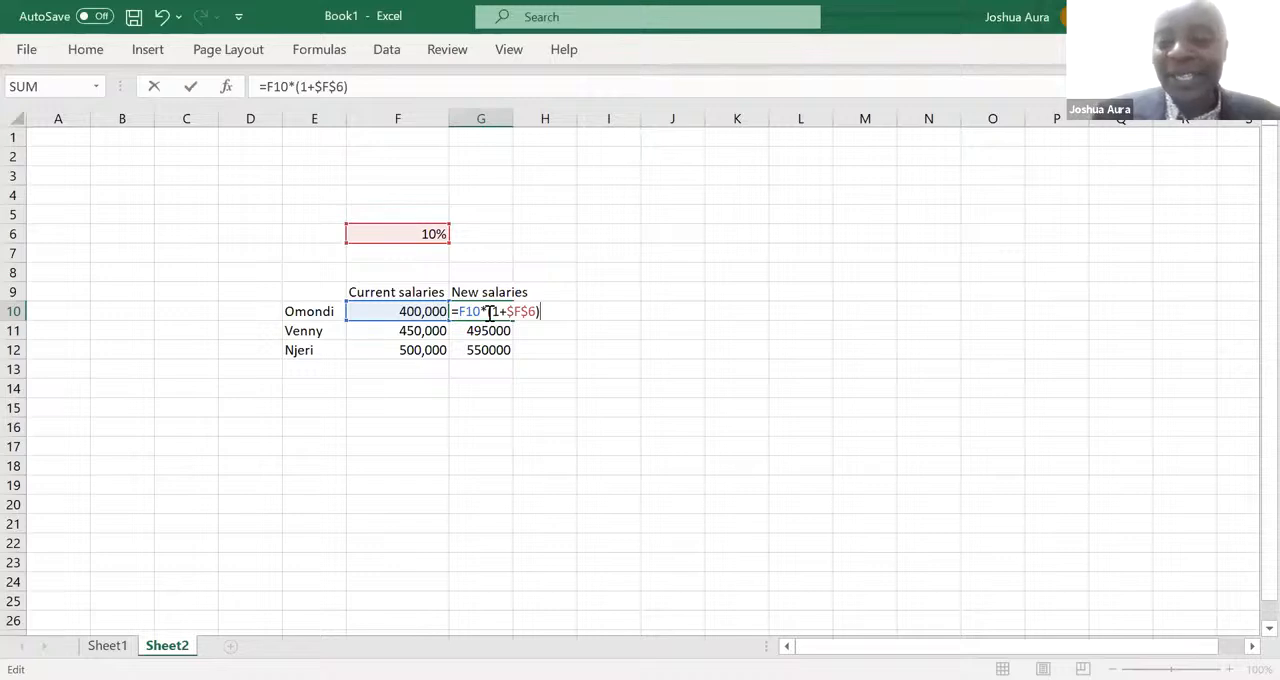
key(BackSpace)
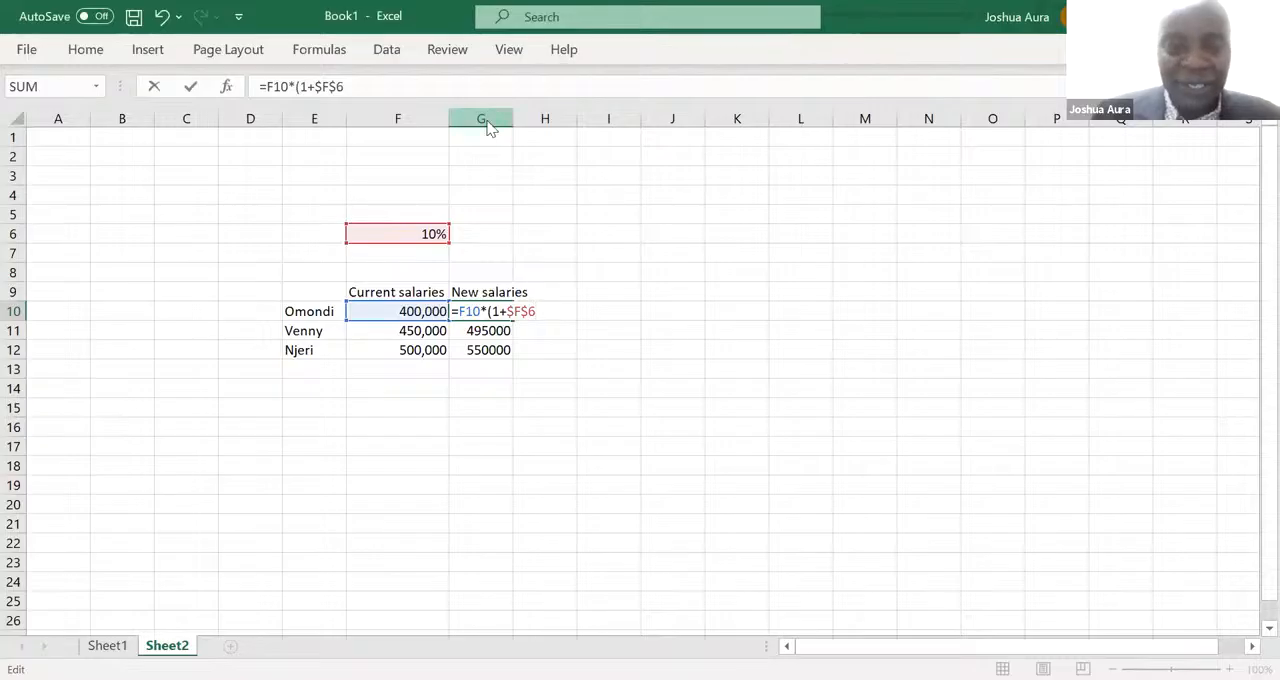
key(Return)
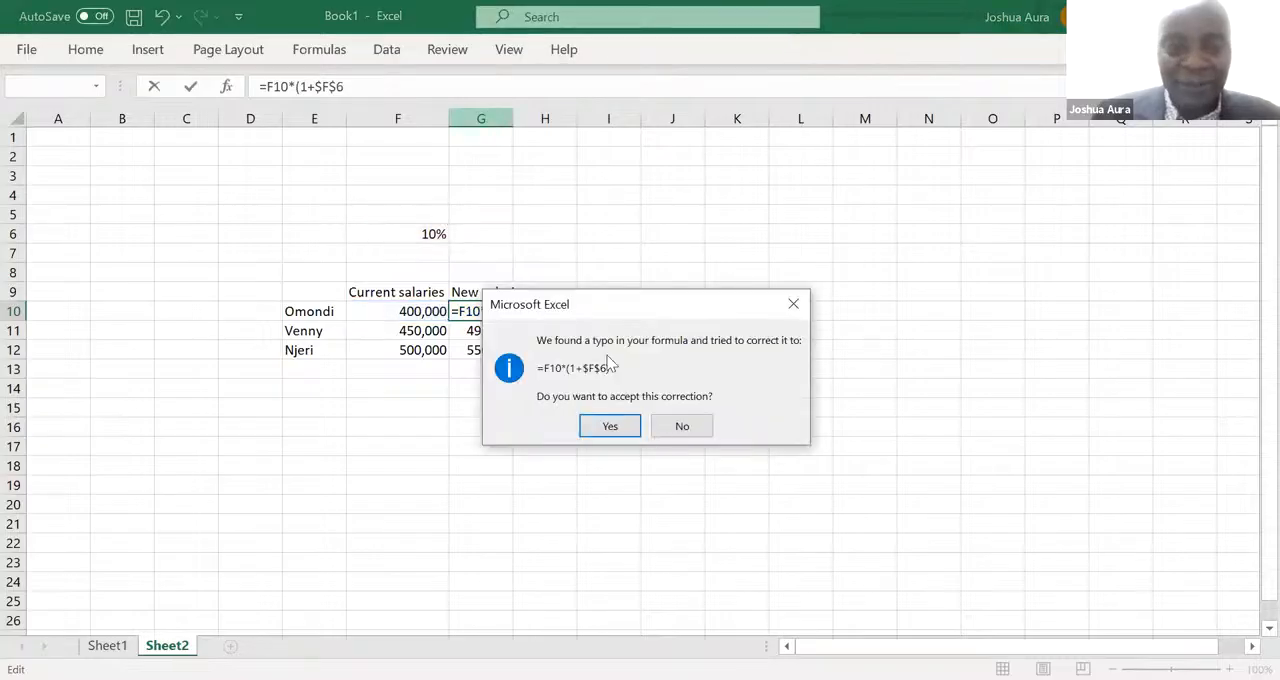
click(671, 430)
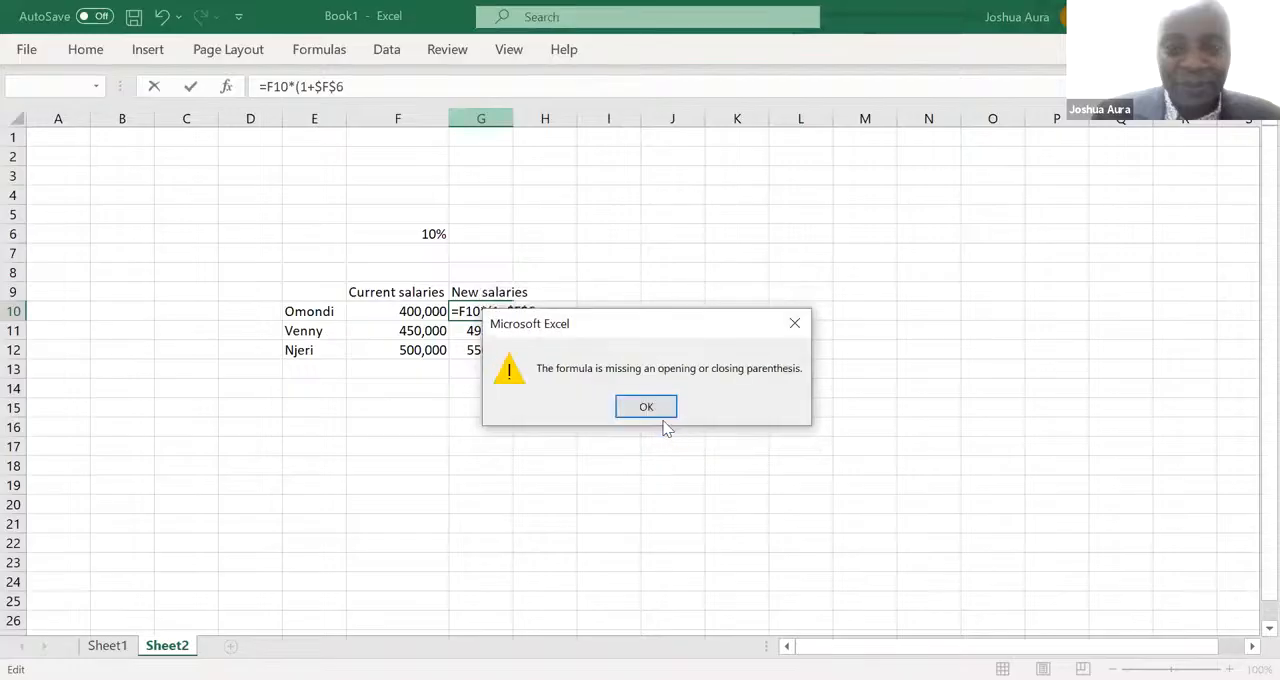
click(646, 403)
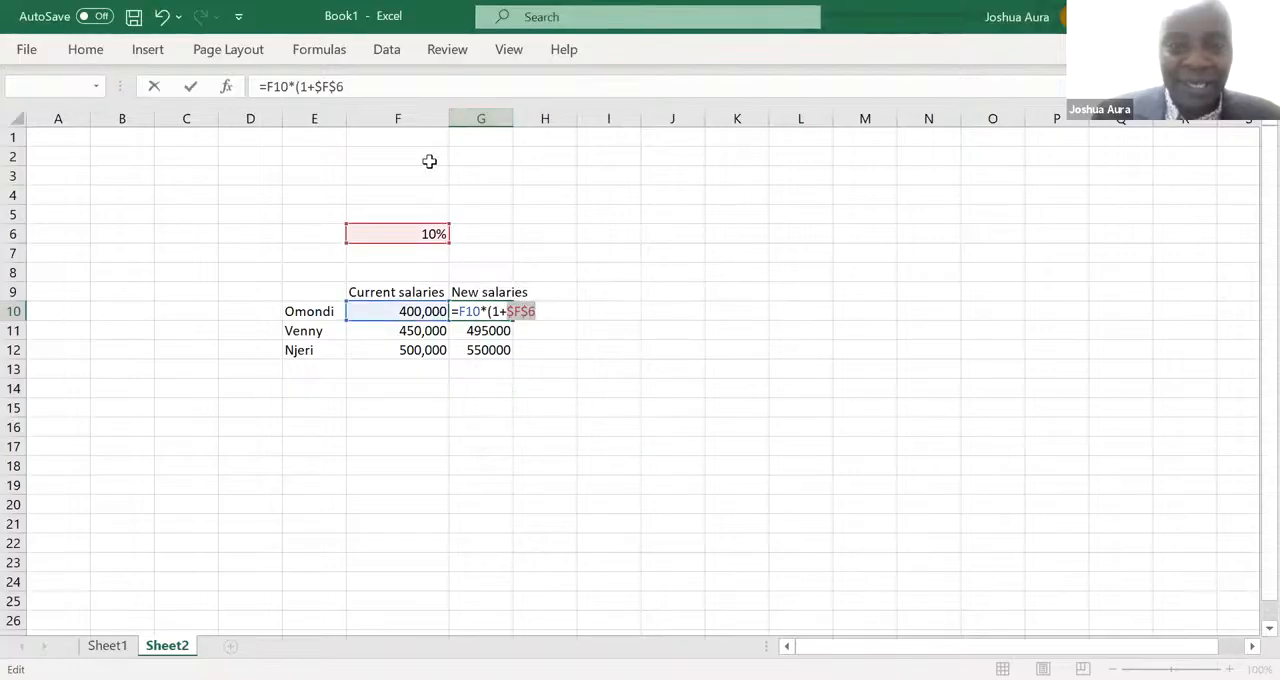
- Empty G10 and clear the filled new-salary formulas from G11:G12
click(361, 85)
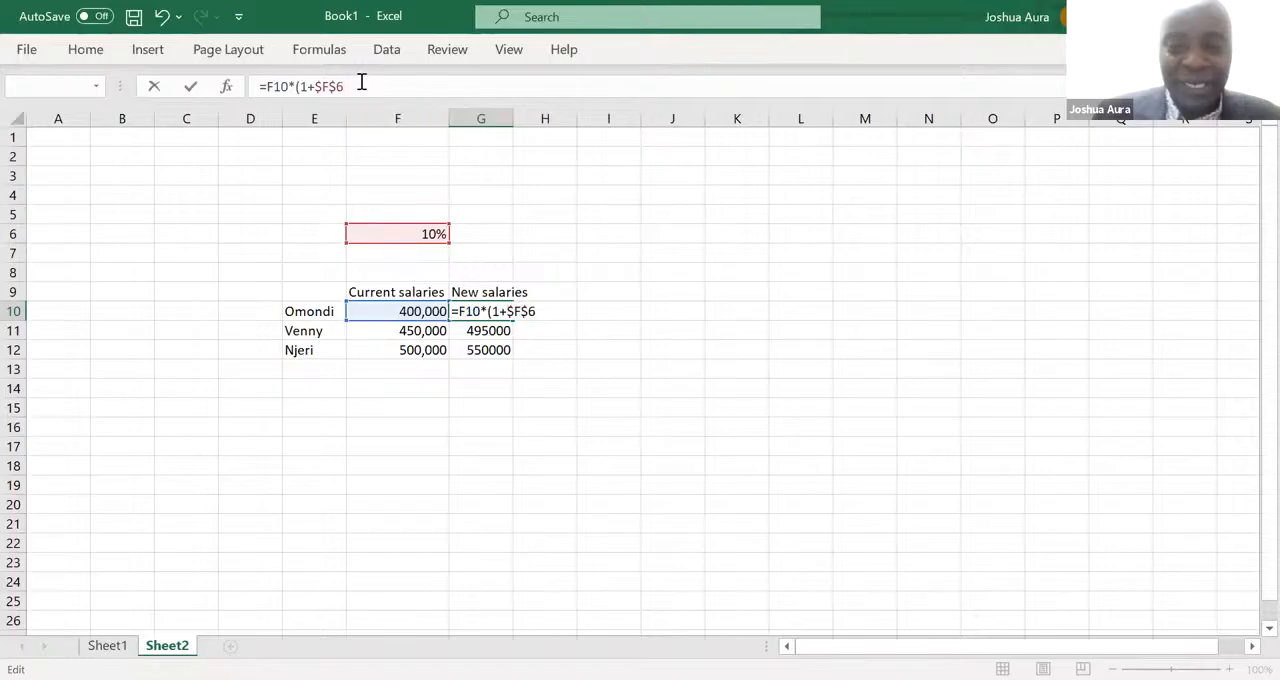
key(BackSpace)
key(BackSpace)
key(BackSpace)
key(BackSpace)
key(BackSpace)
key(BackSpace)
key(BackSpace)
key(BackSpace)
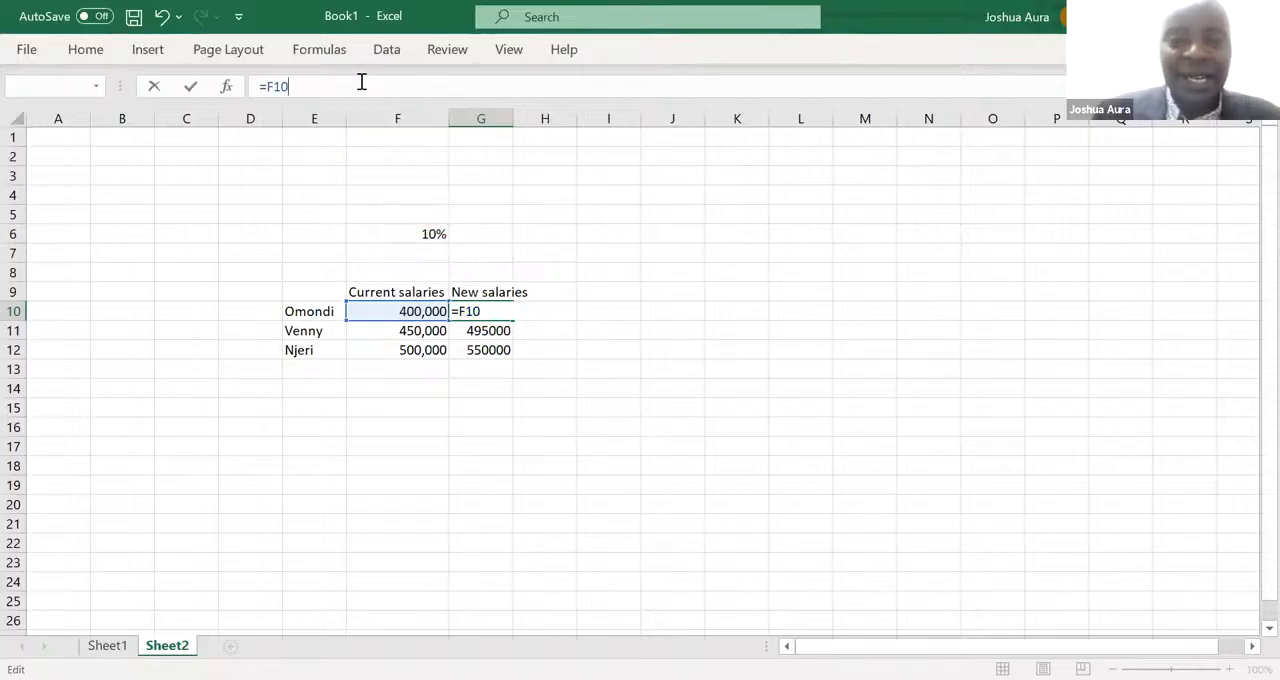
key(Escape)
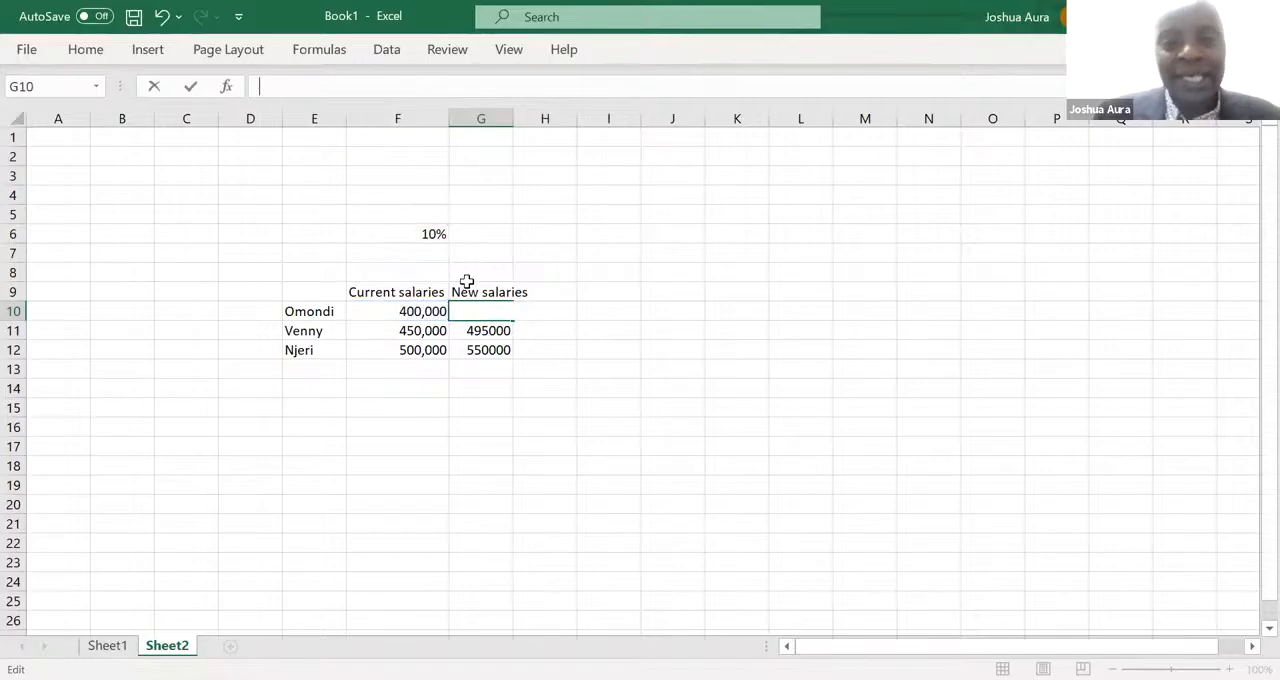
click(482, 338)
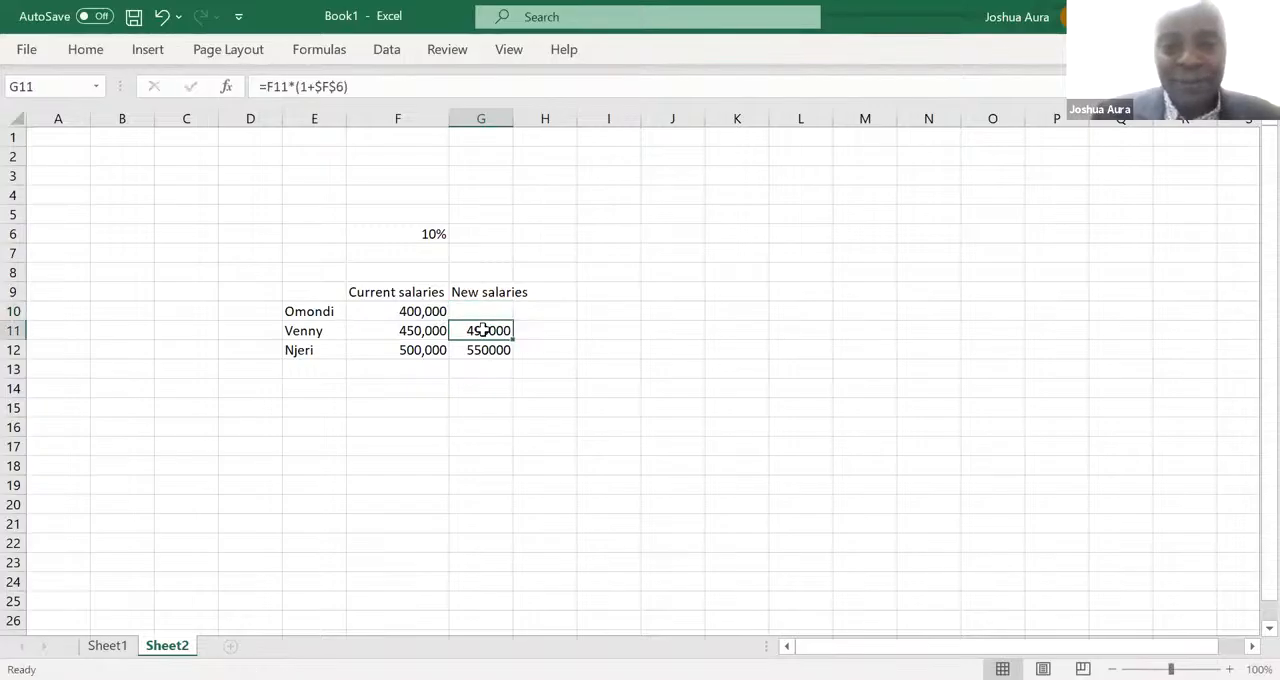
drag(513, 341, 485, 351)
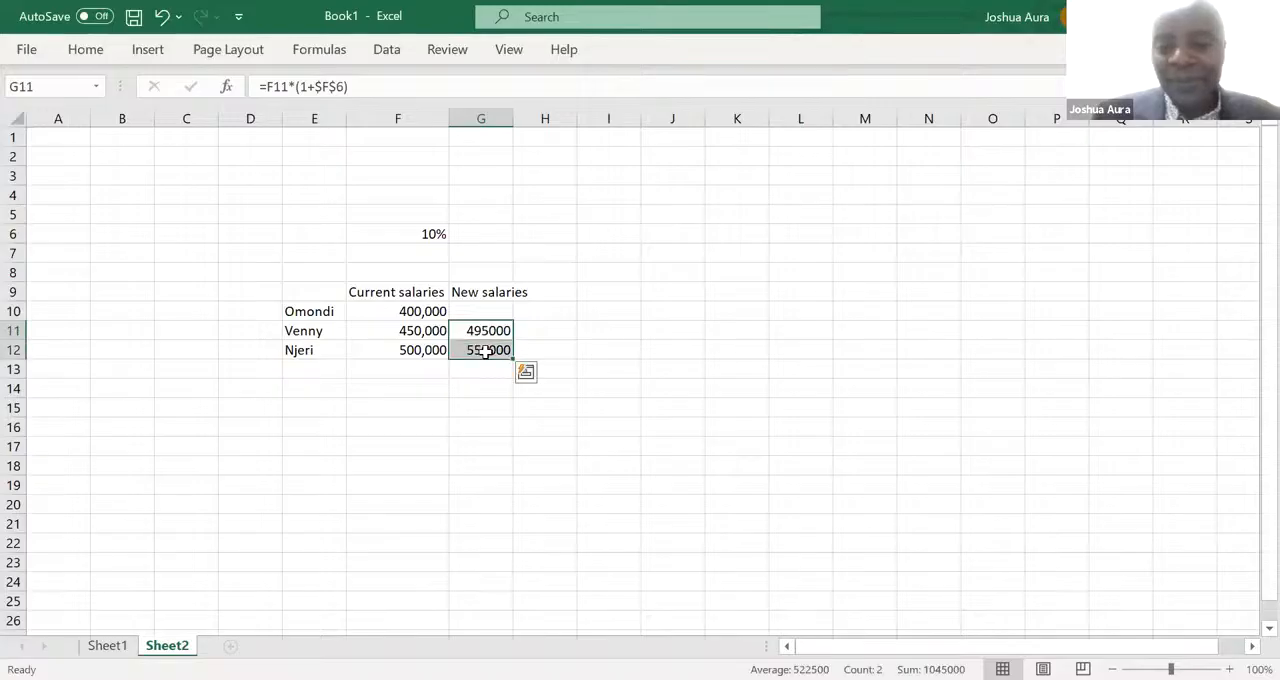
key(Delete)
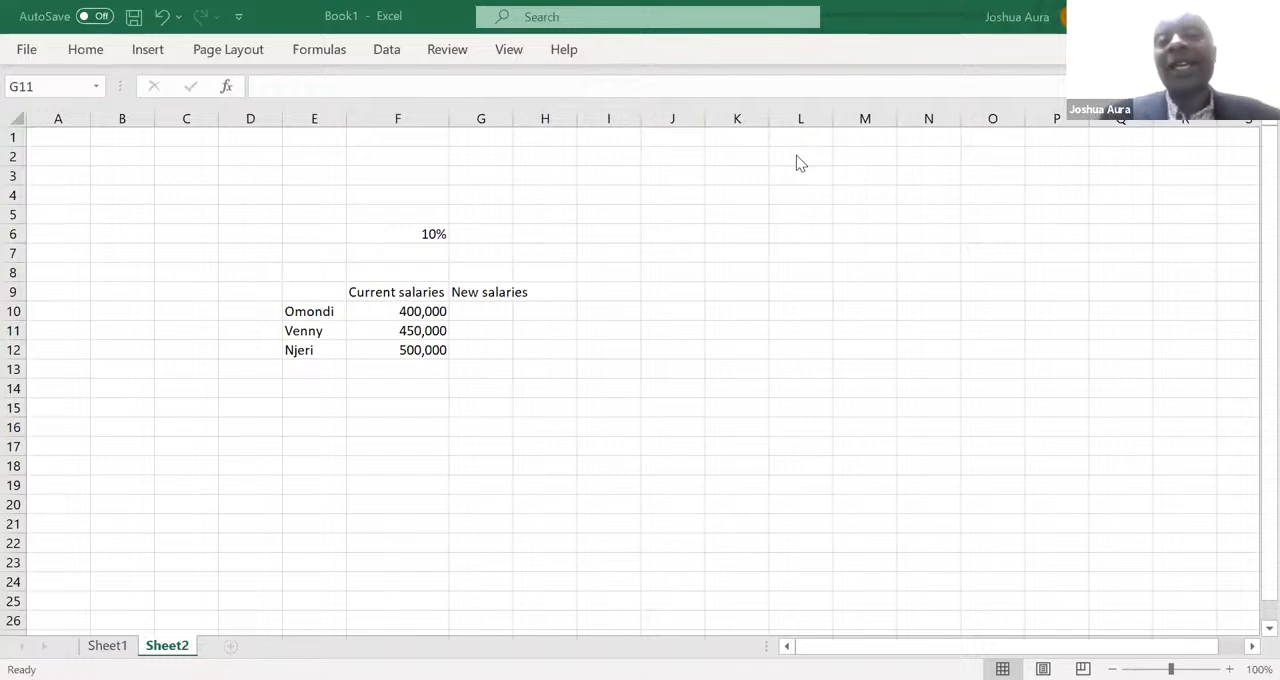
- Enter the formula =F10*(1+F6) in the emptied cell G10 for the first employee's new salary
click(484, 310)
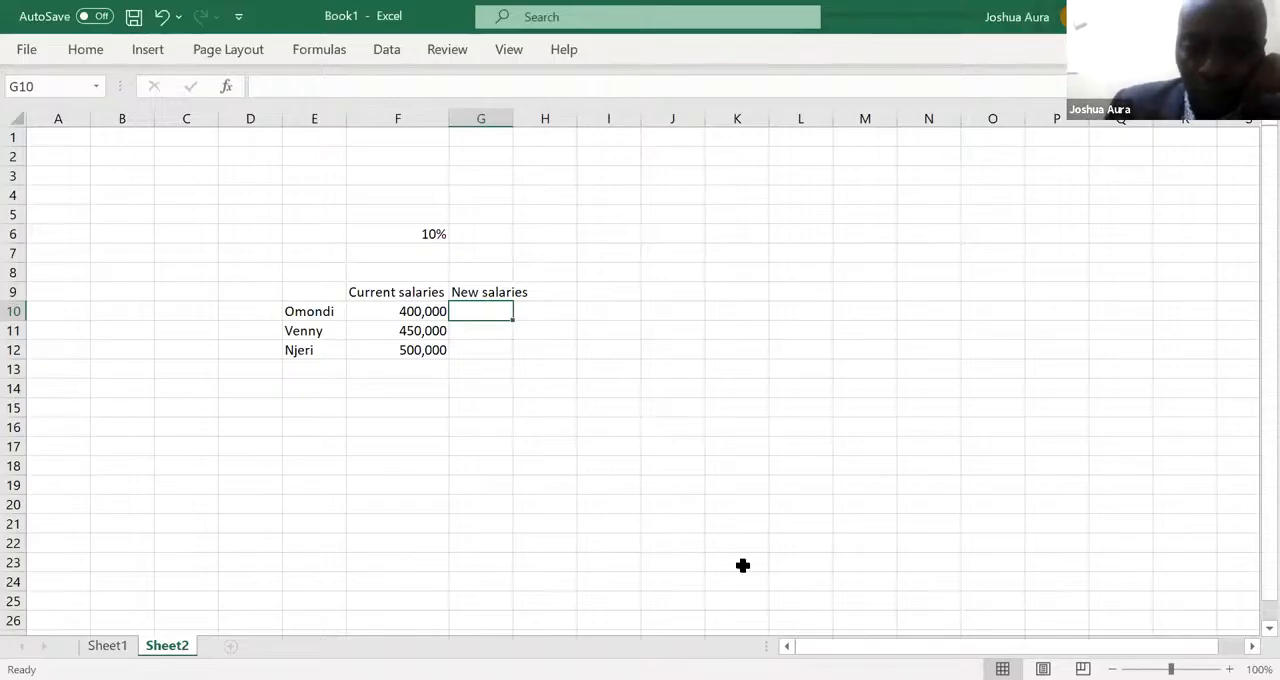
key(alt+Tab)
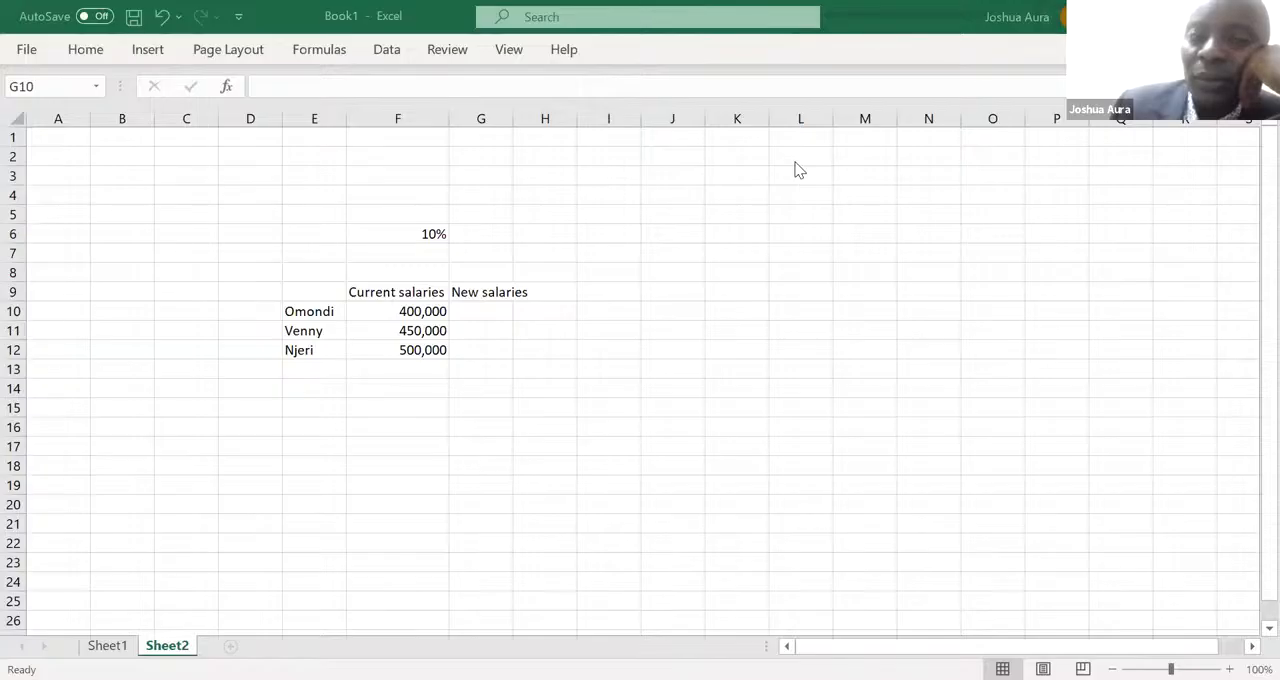
click(467, 307)
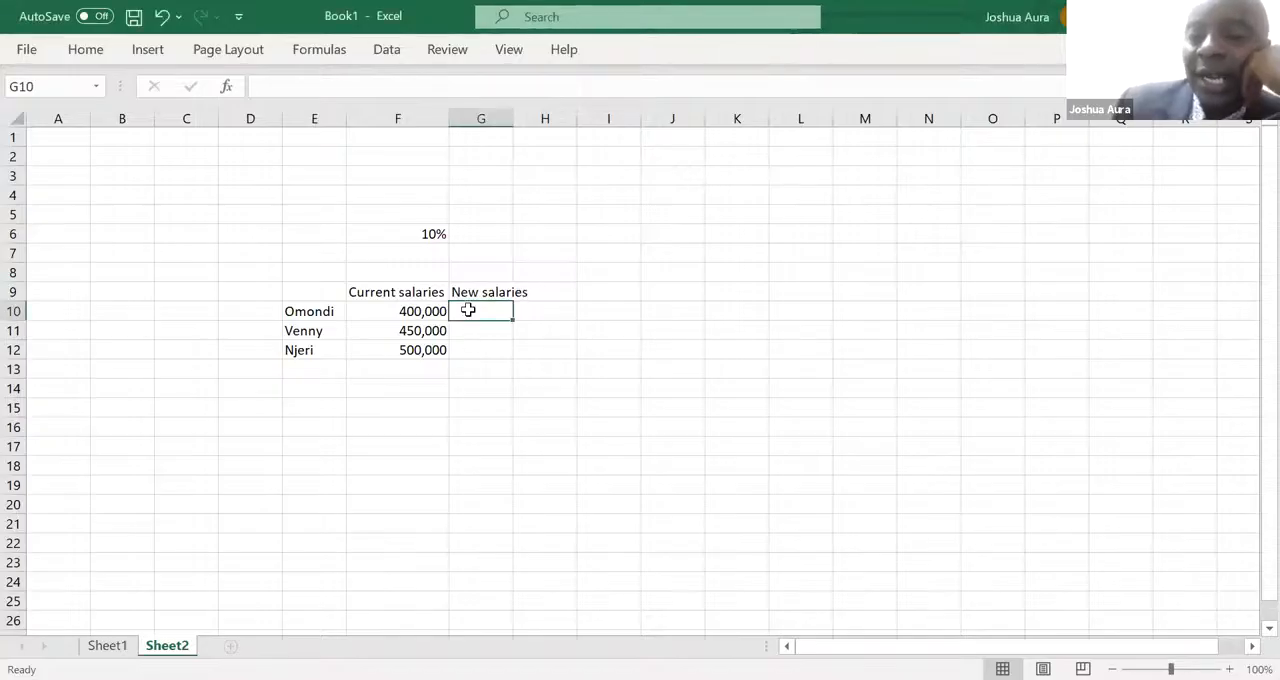
text(=)
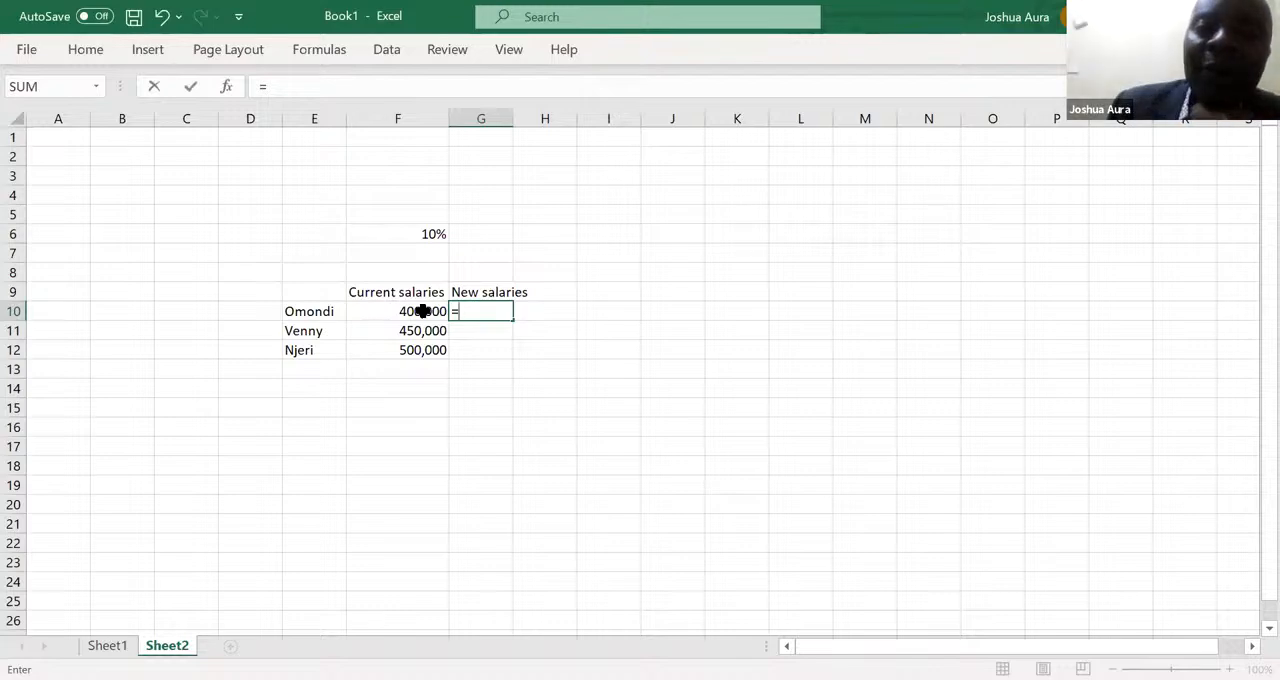
click(423, 311)
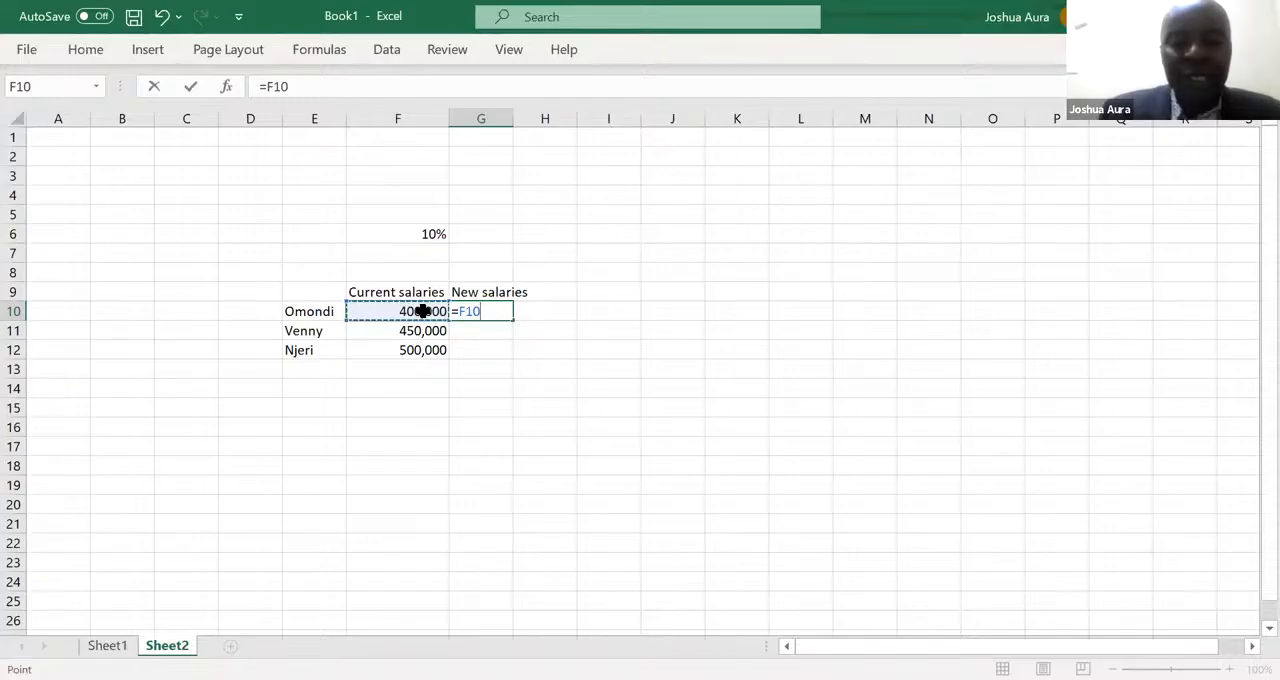
text(*)
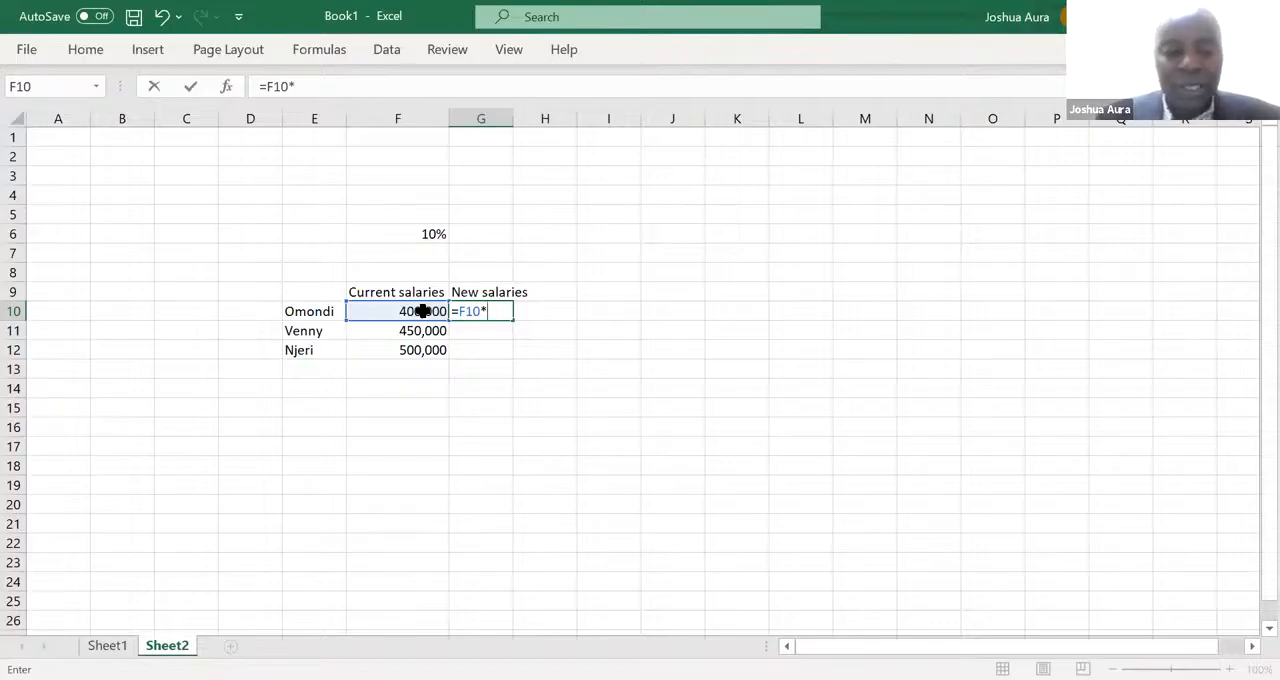
text(()
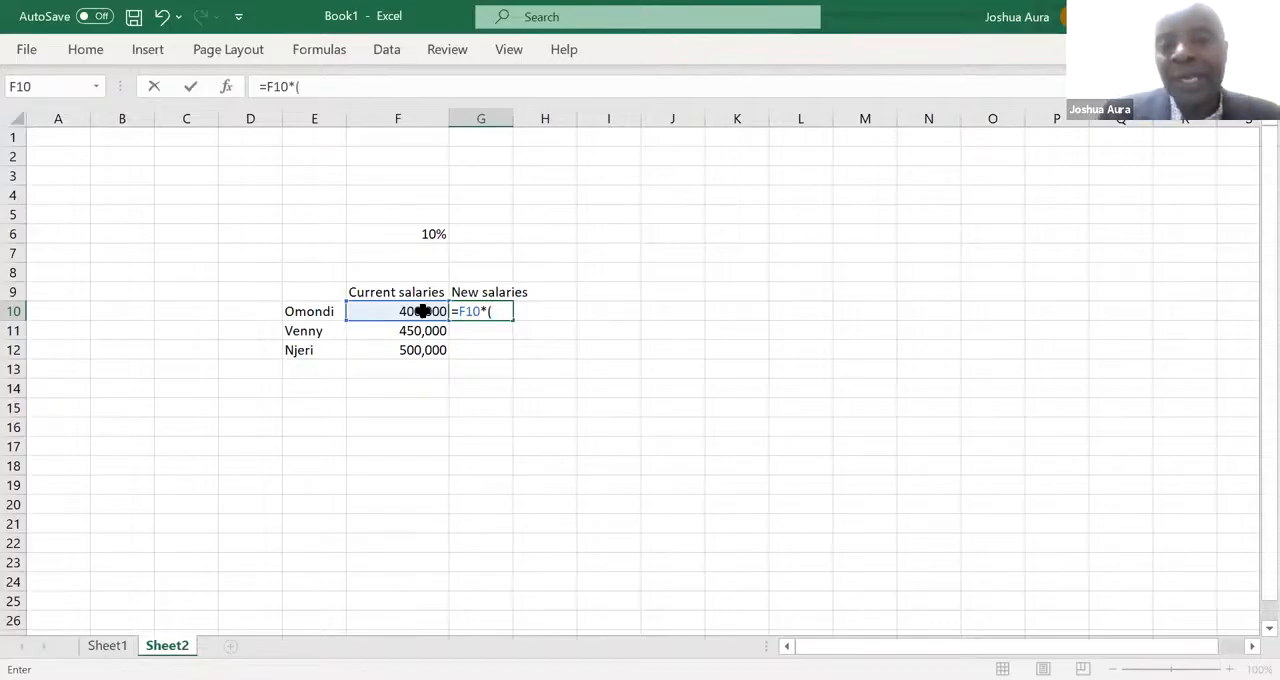
text(1+)
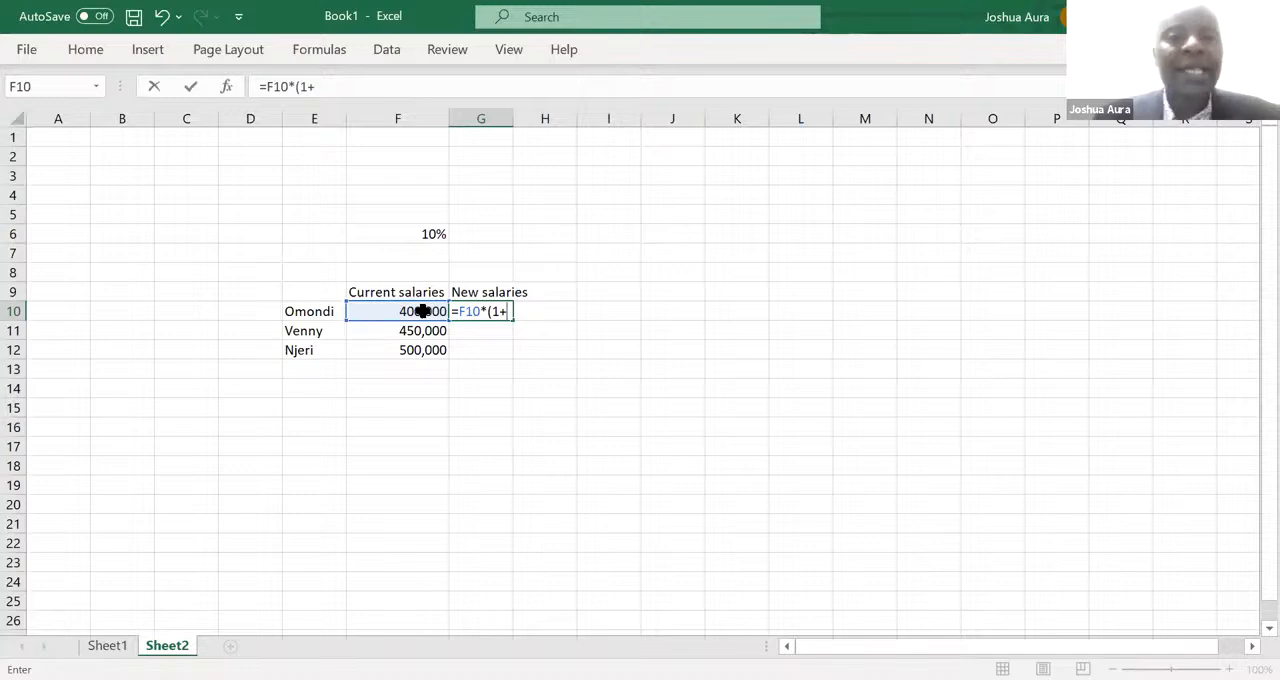
click(421, 234)
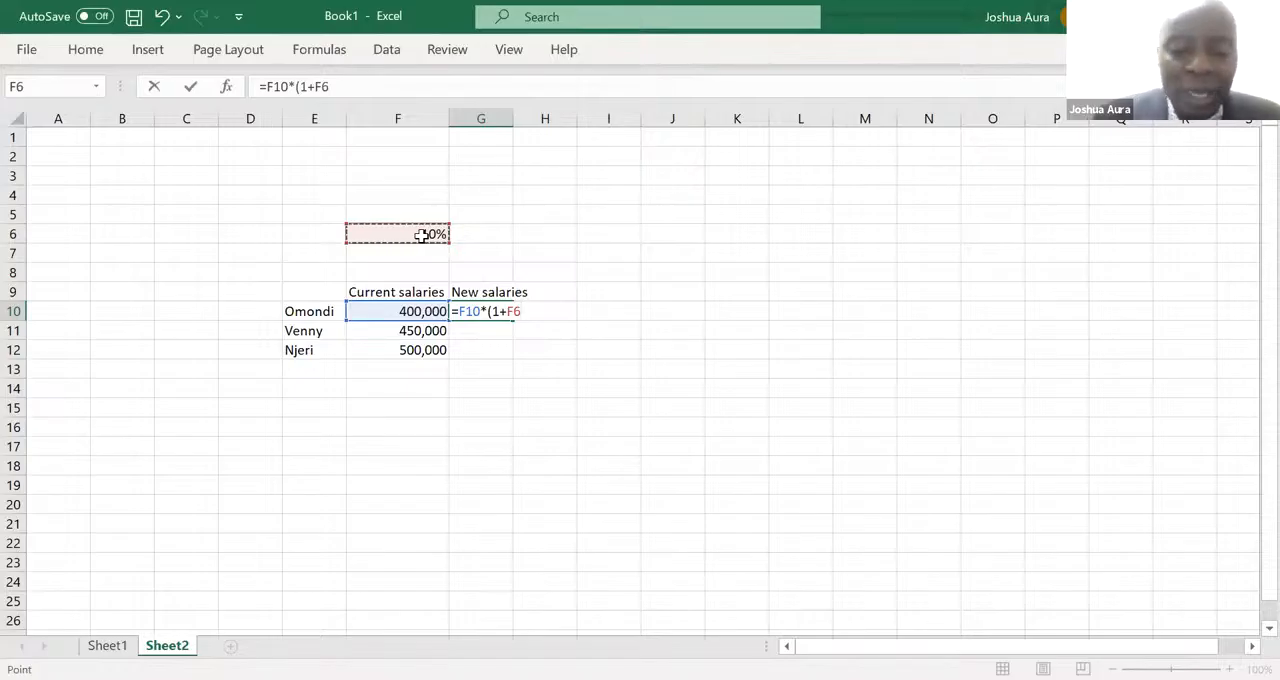
text())
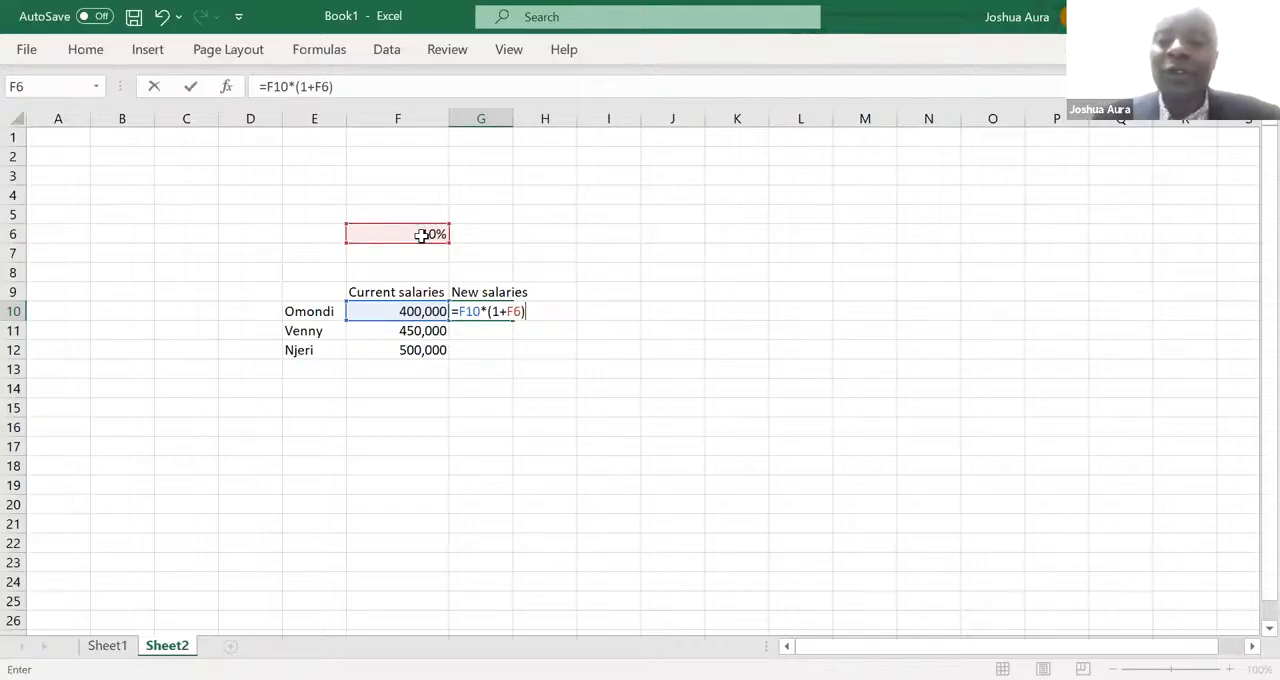
key(Return)
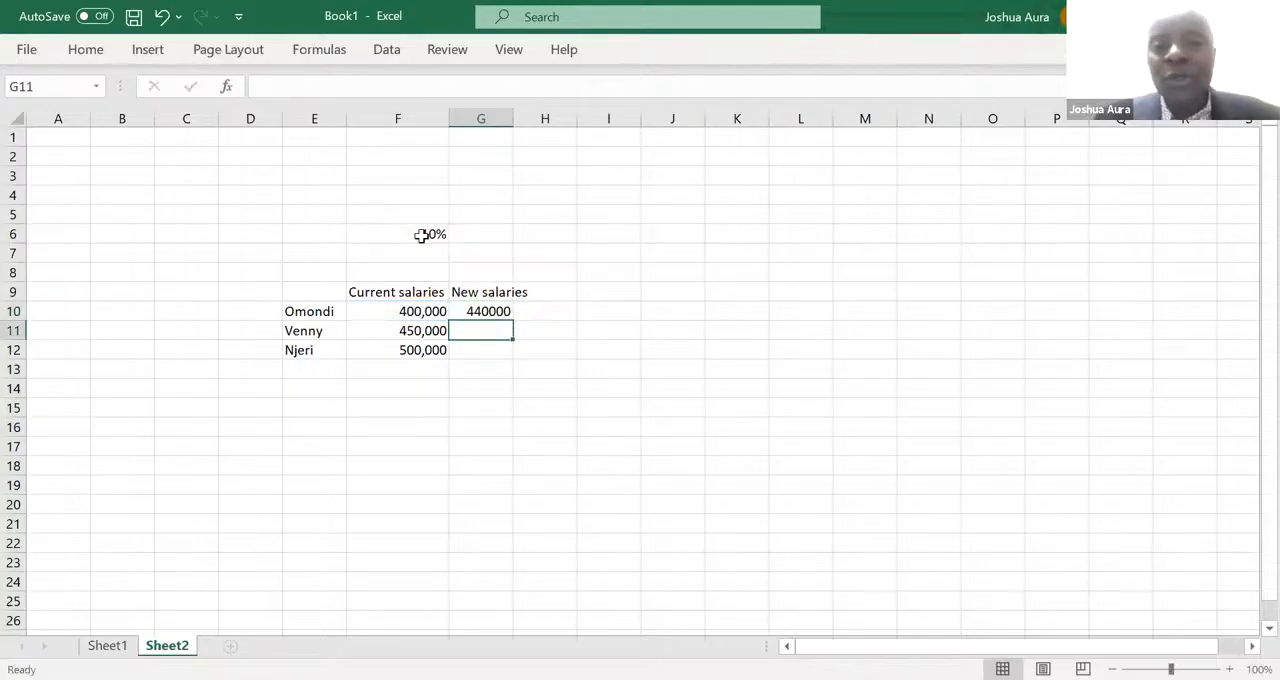
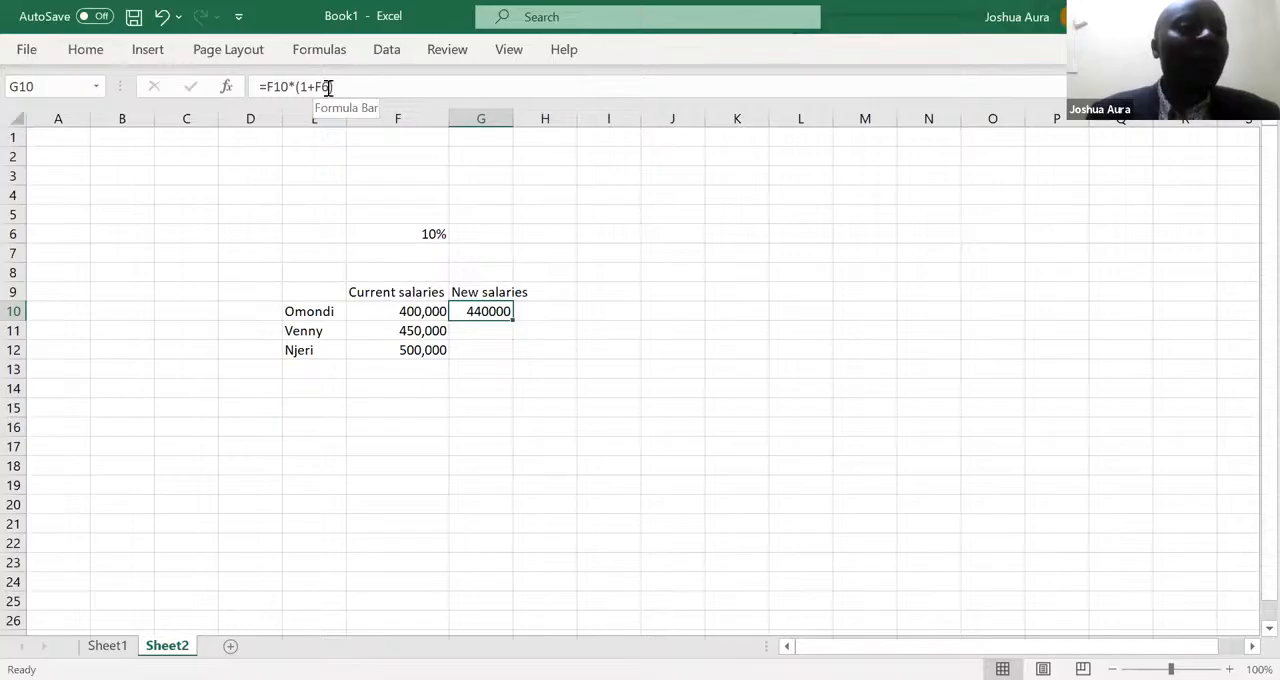
- Make the rate reference in G10's formula absolute so it reads =F10*(1+$F$6)
click(329, 87)
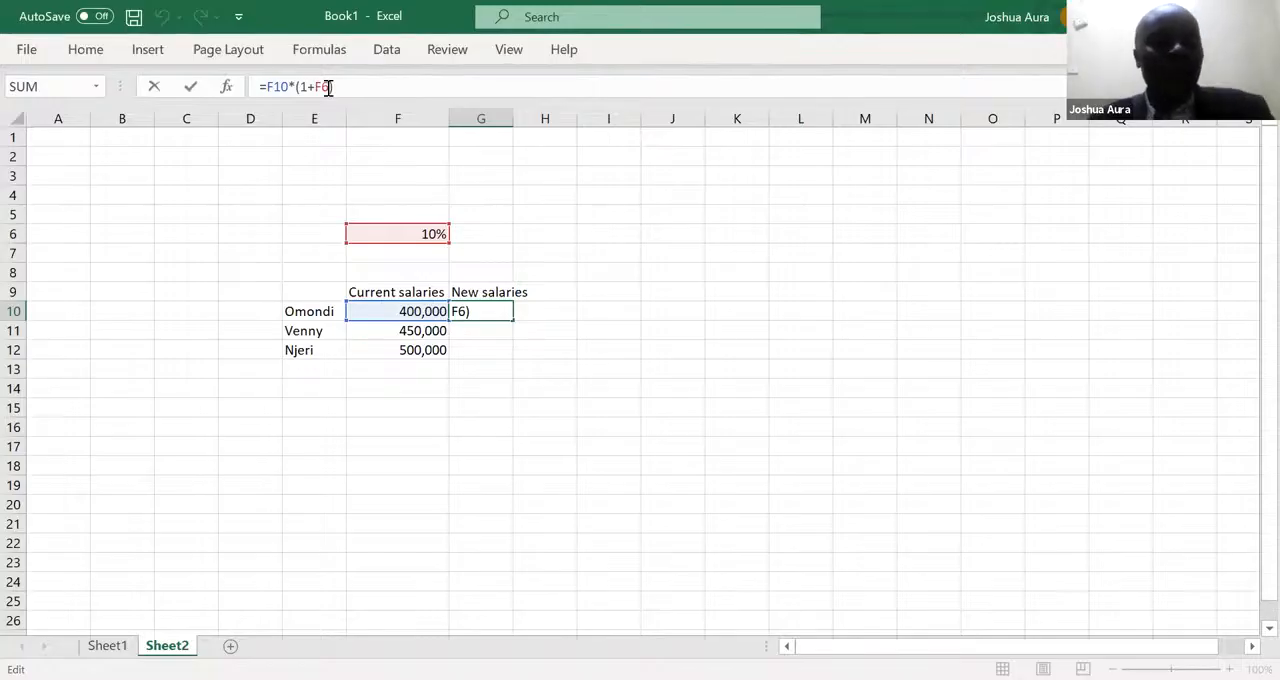
key(F4)
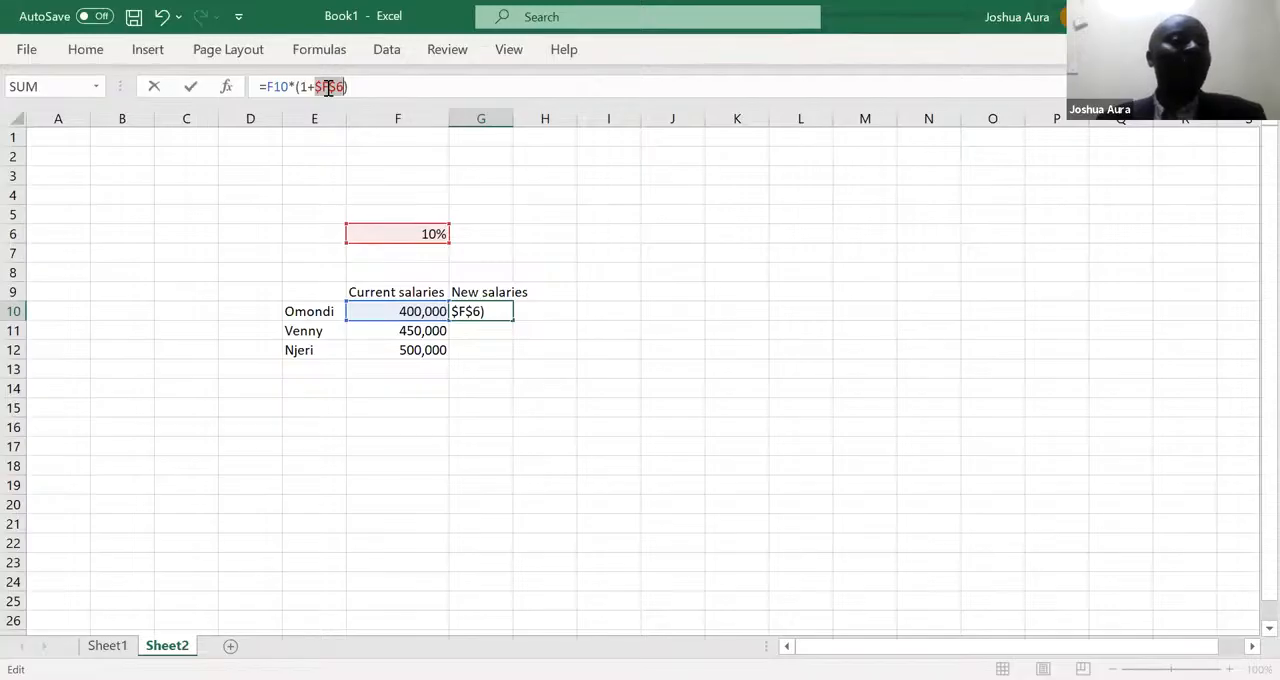
key(Return)
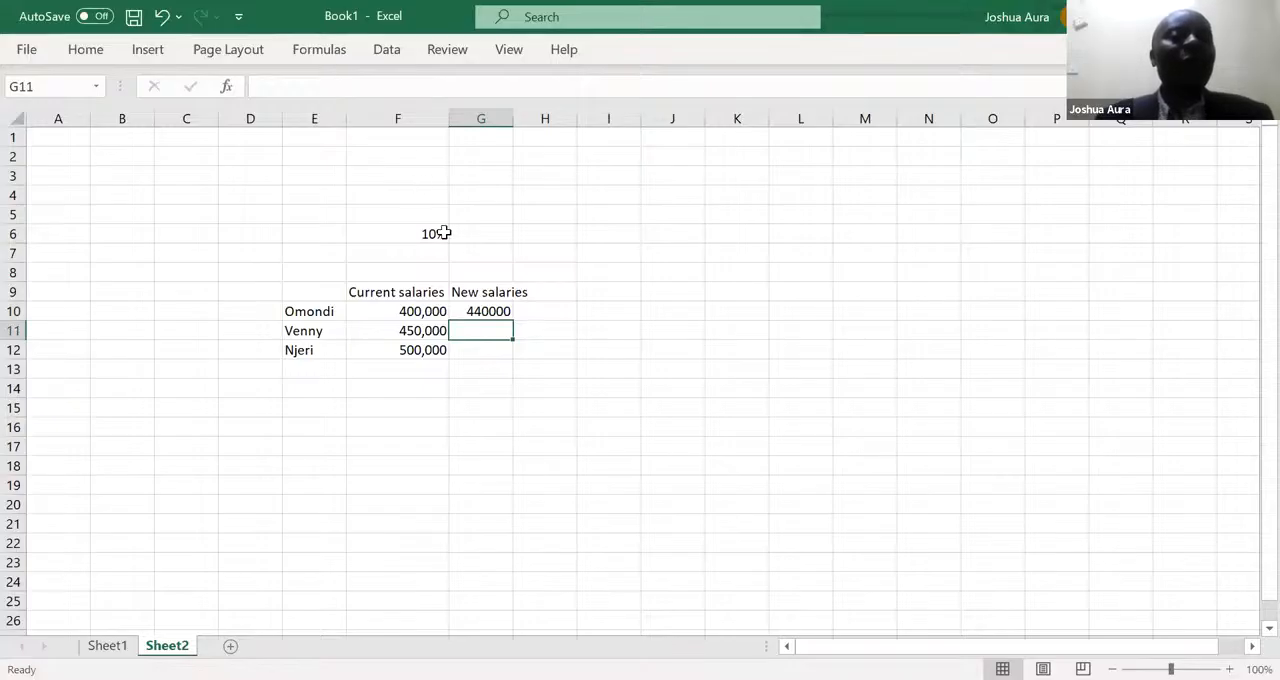
- Fill the new-salary formula from G10 down through G15
click(481, 310)
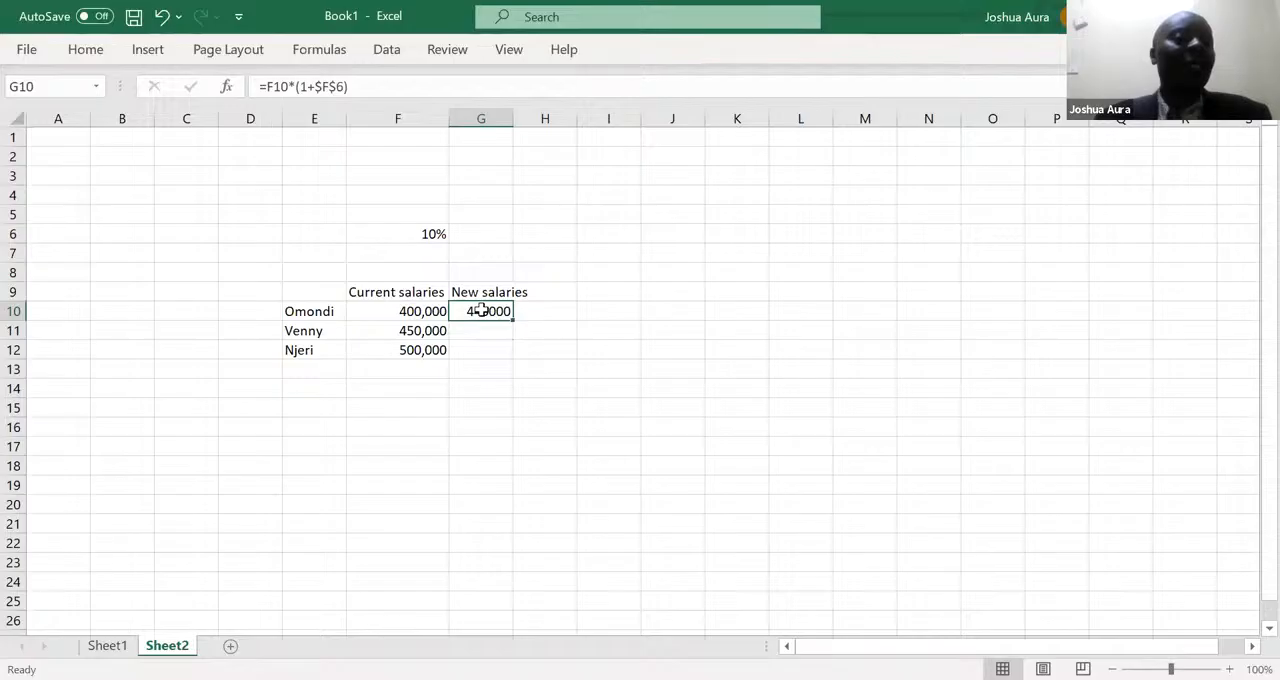
drag(513, 318, 513, 355)
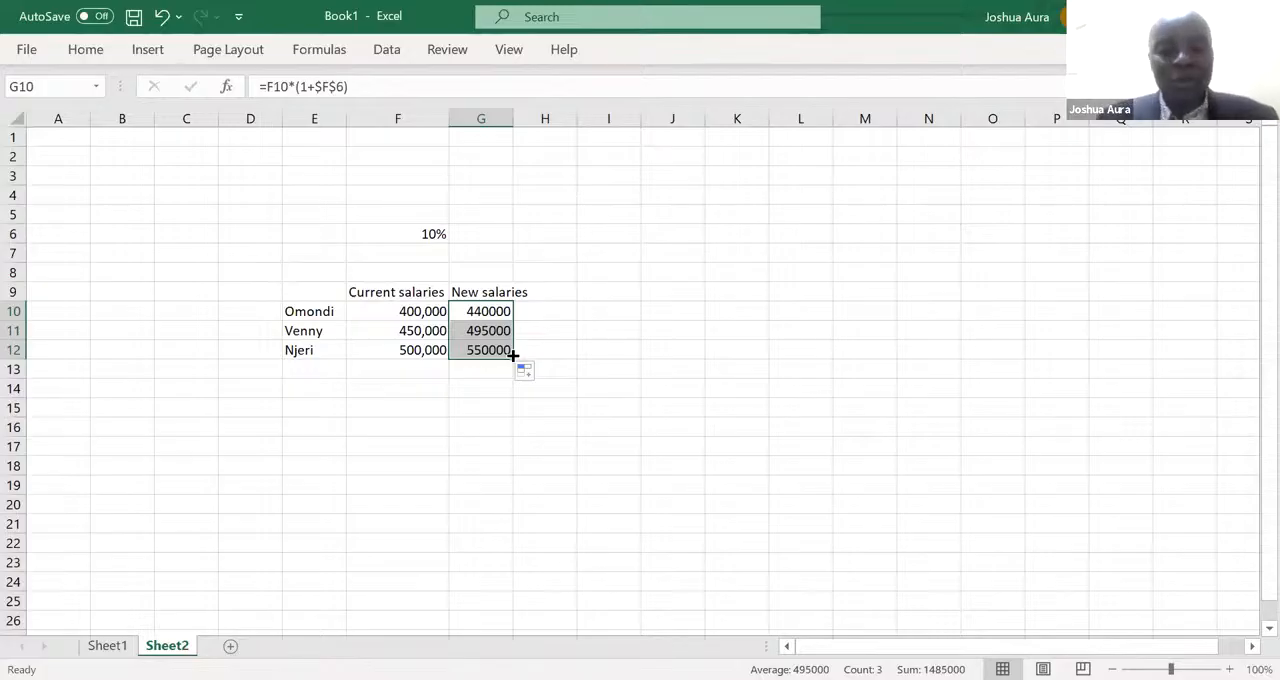
drag(512, 355, 517, 412)
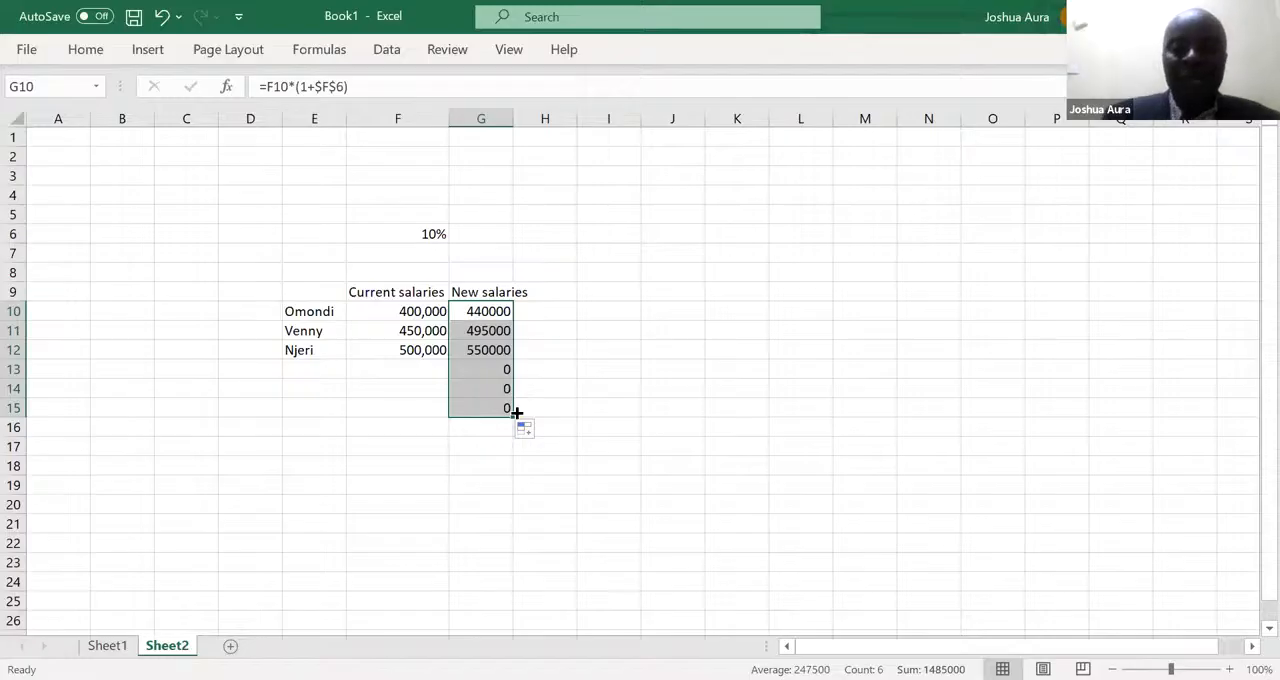
- Add a fourth employee in row 13 with the first name in E13 and a current salary of 470,000
click(322, 372)
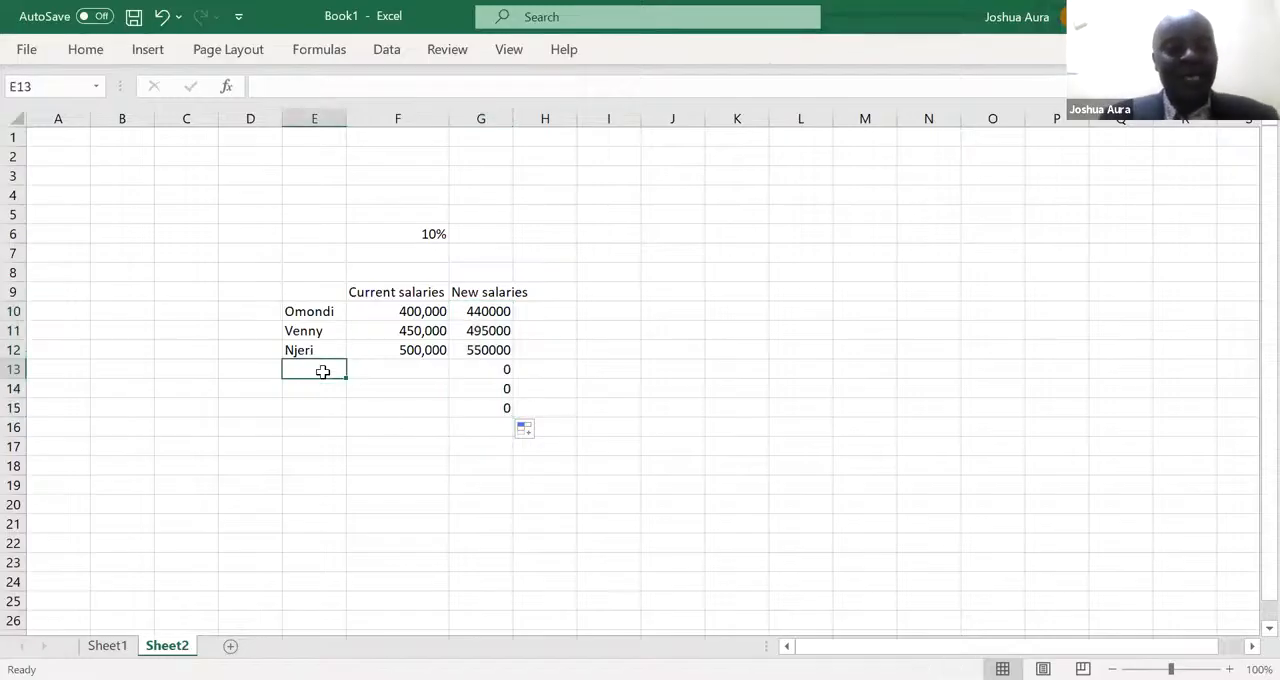
text(Ali)
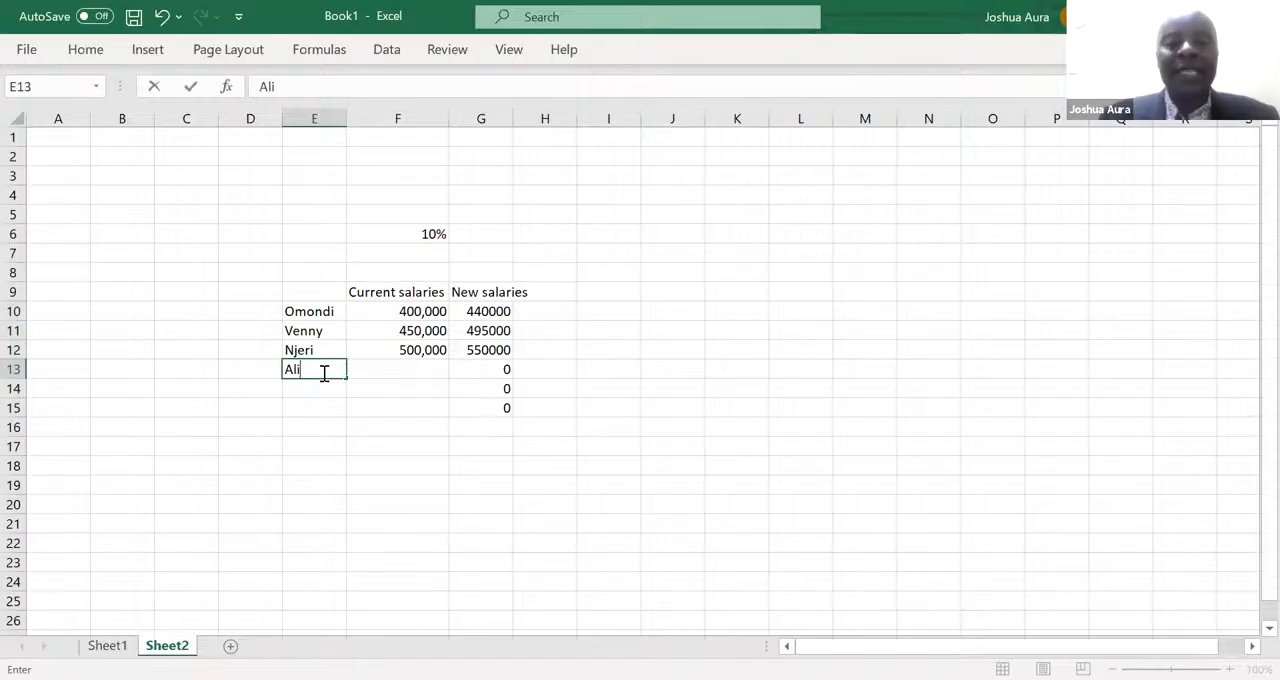
click(402, 369)
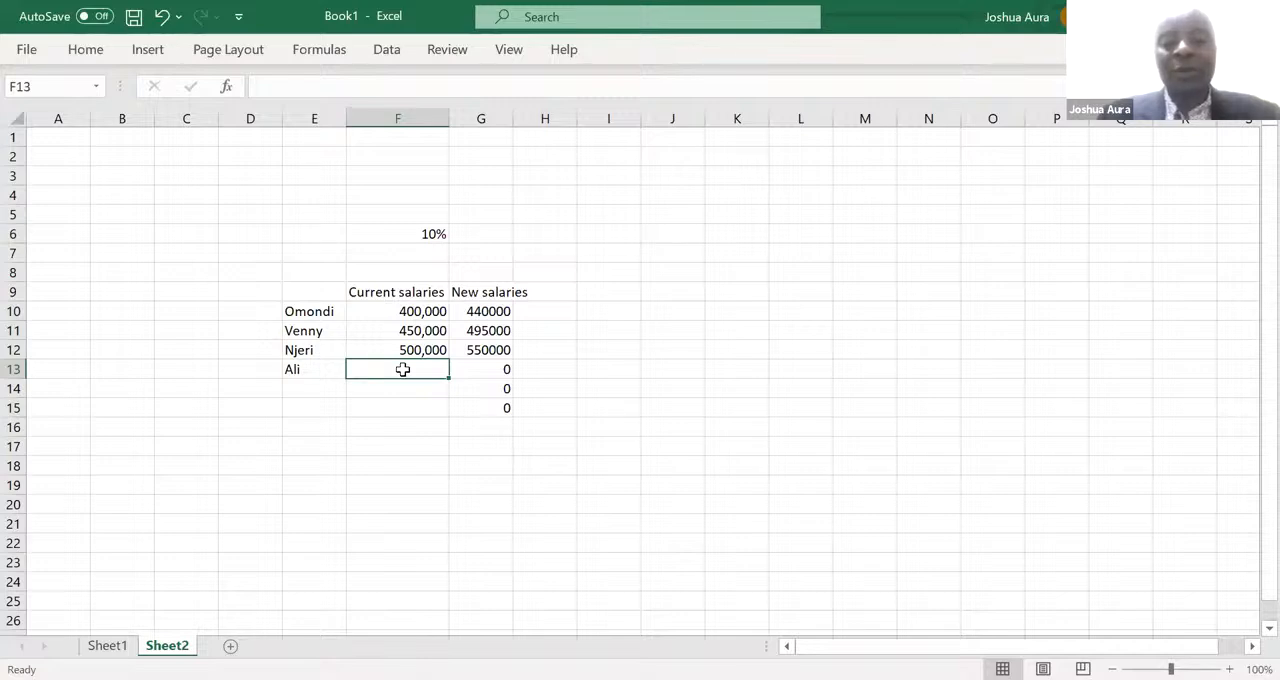
text(470)
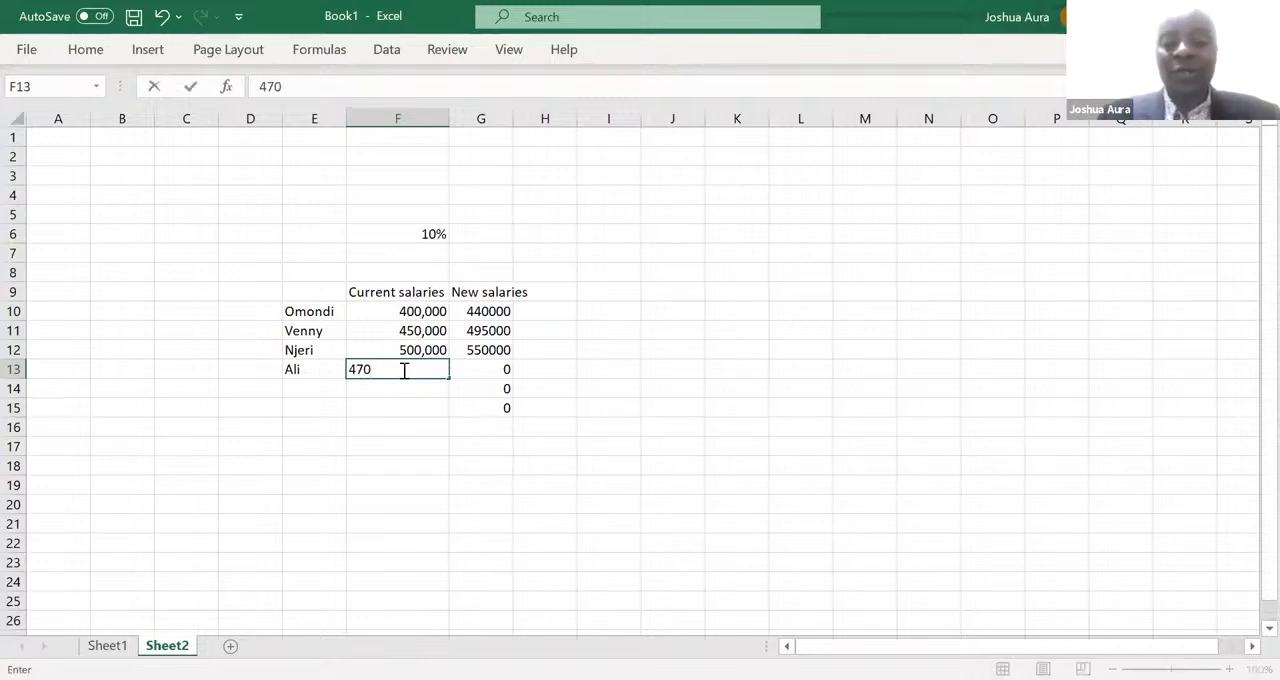
text(,000)
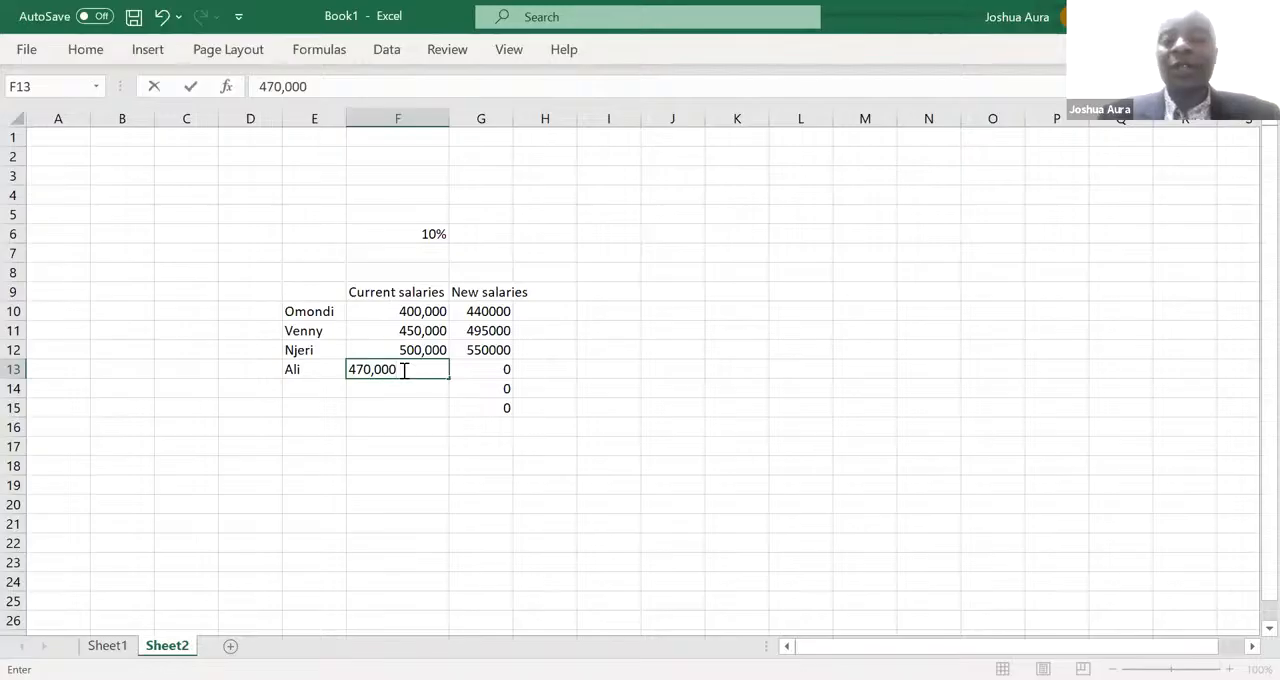
key(Return)
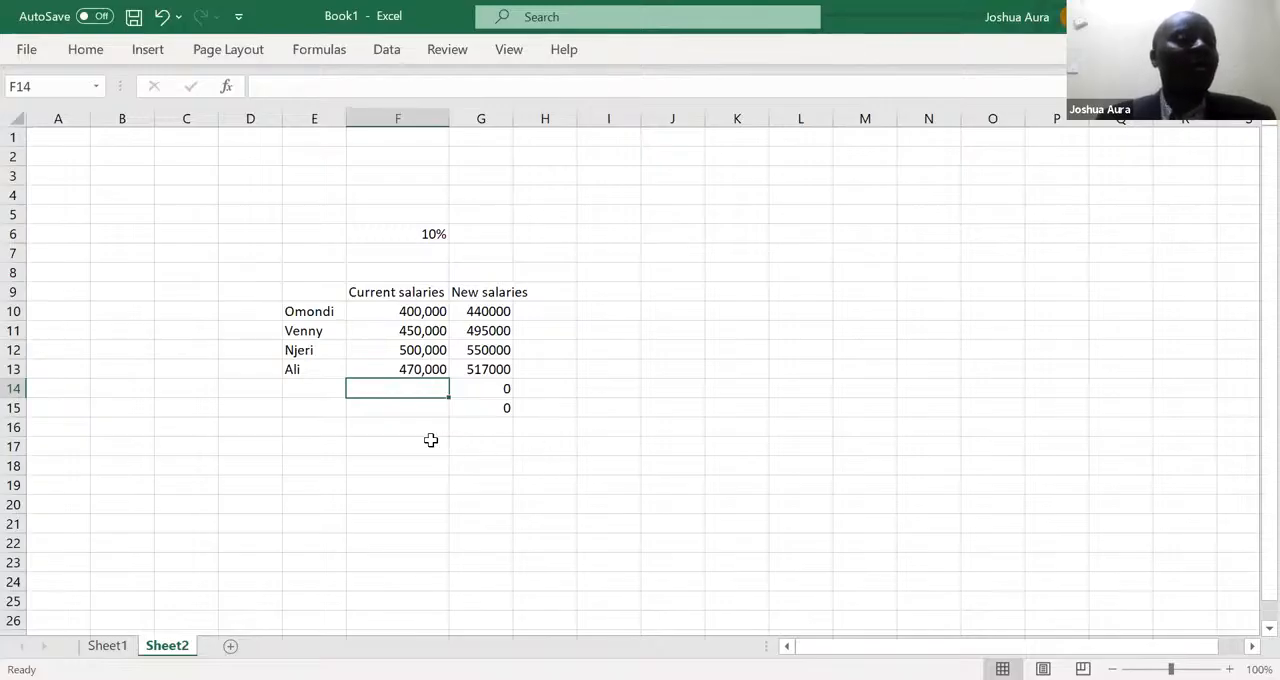
- Add a fifth employee in row 14 with the first name in E14 and a current salary of 700,000
click(309, 389)
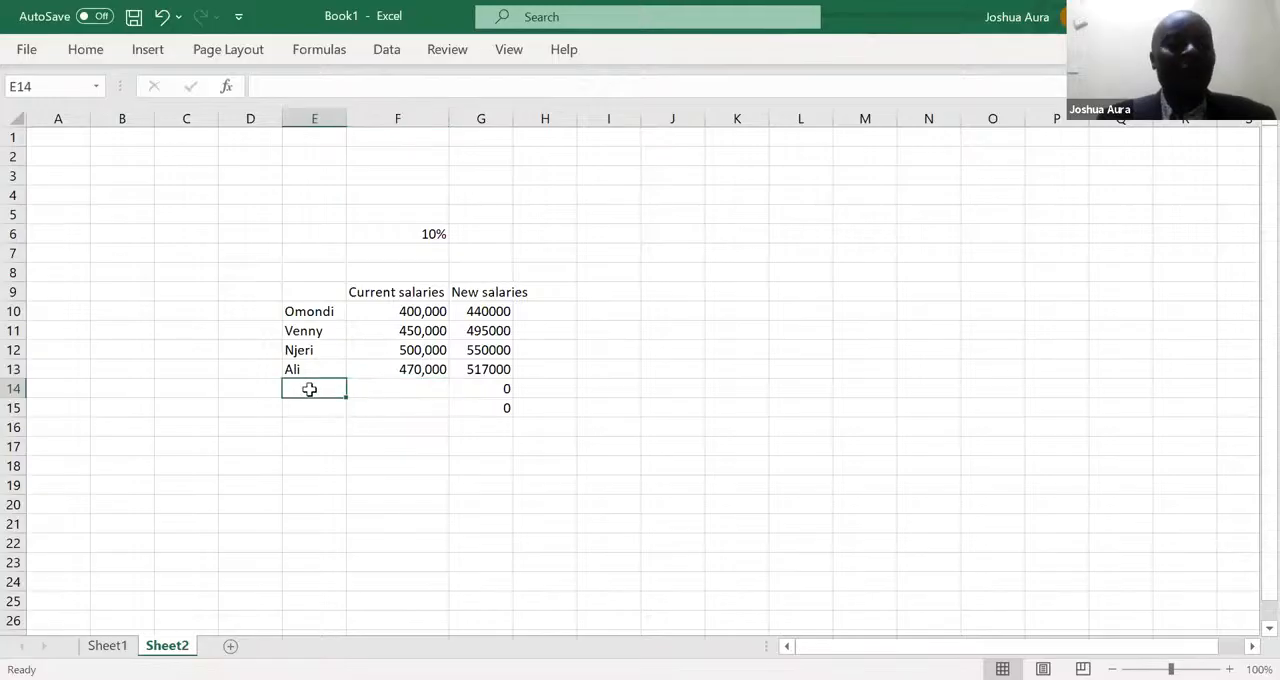
text(Winn)
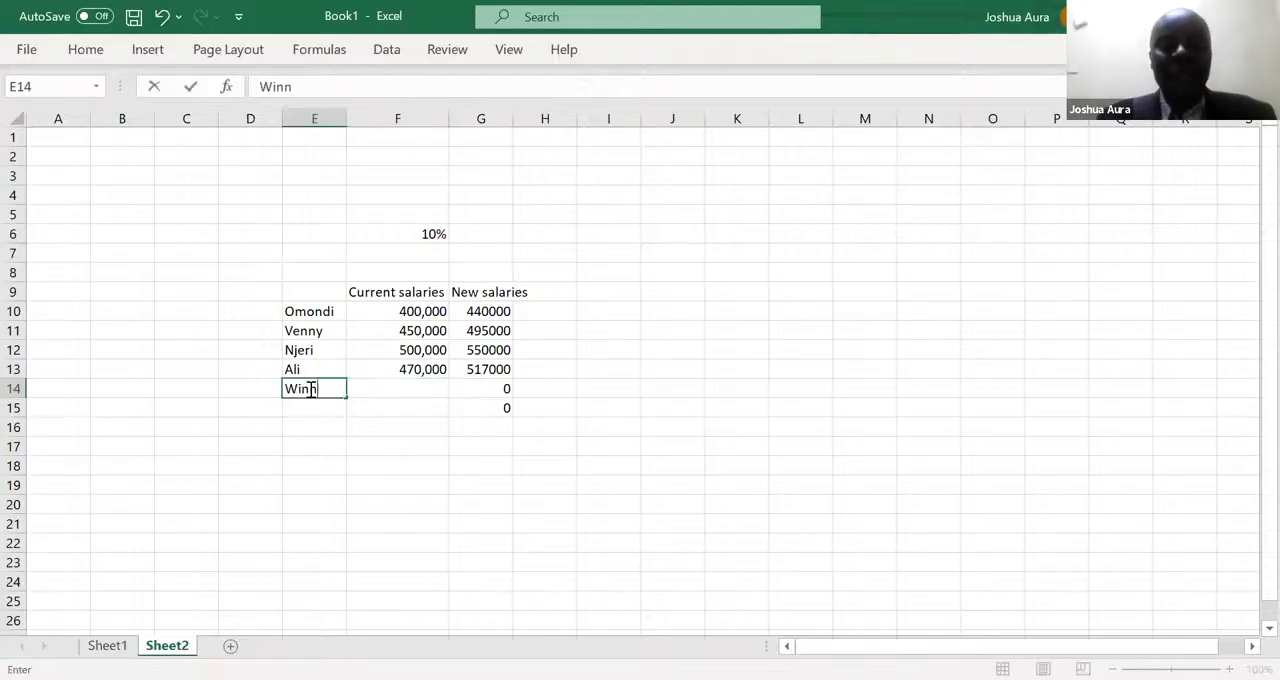
text(ie)
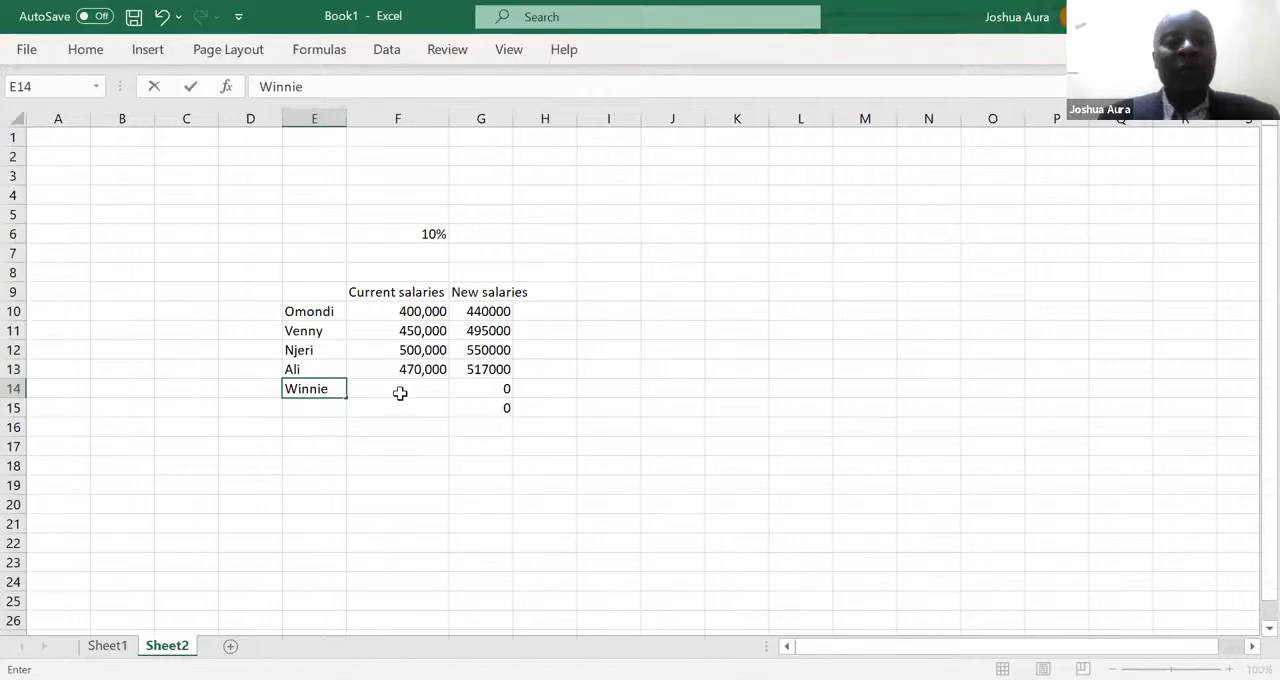
click(400, 393)
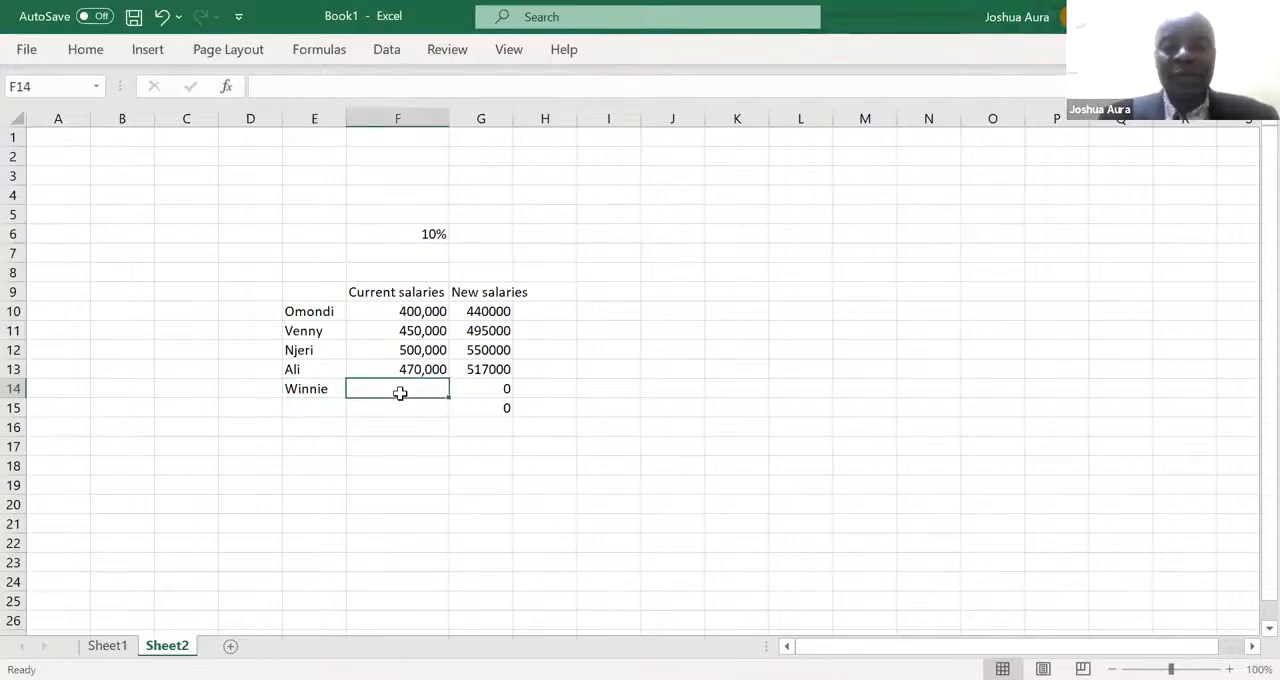
text(700)
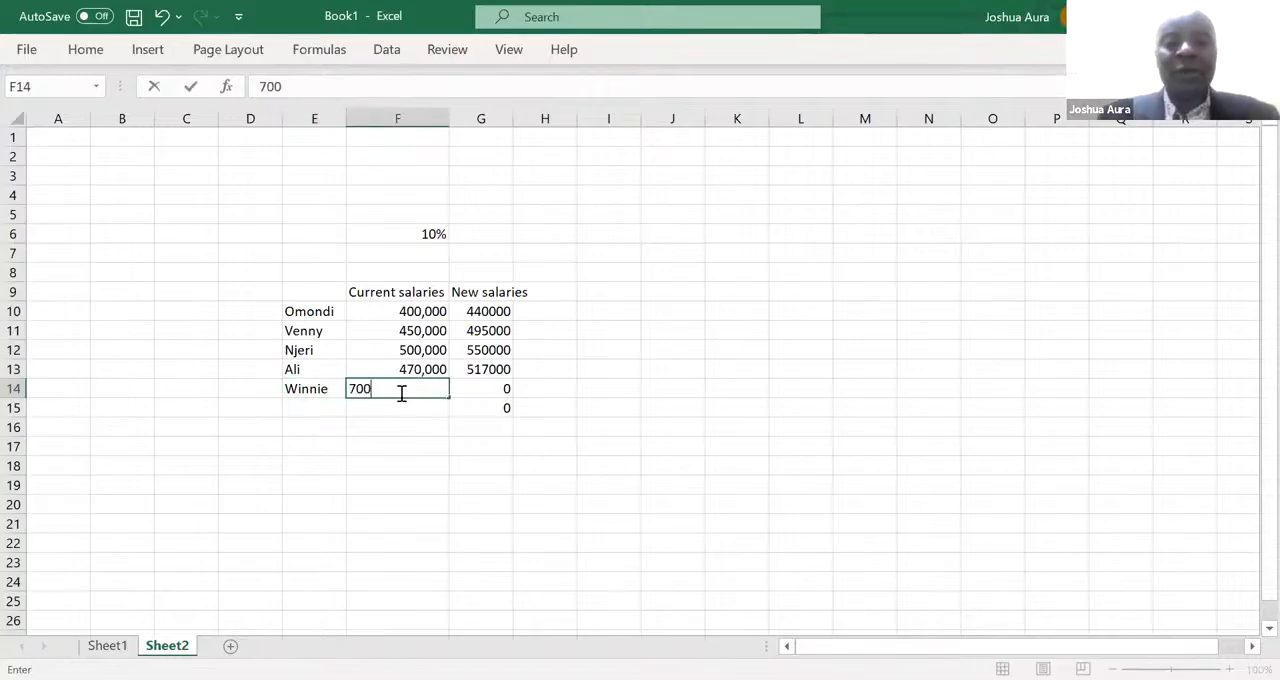
text(,000)
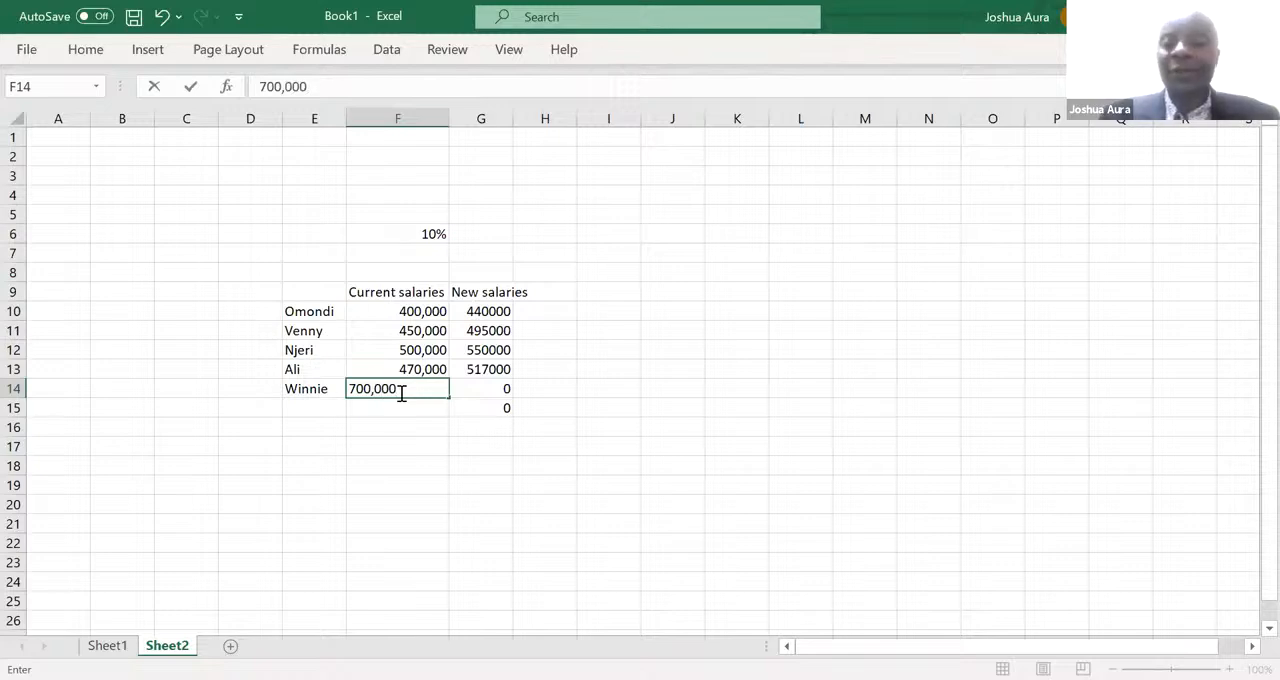
key(Return)
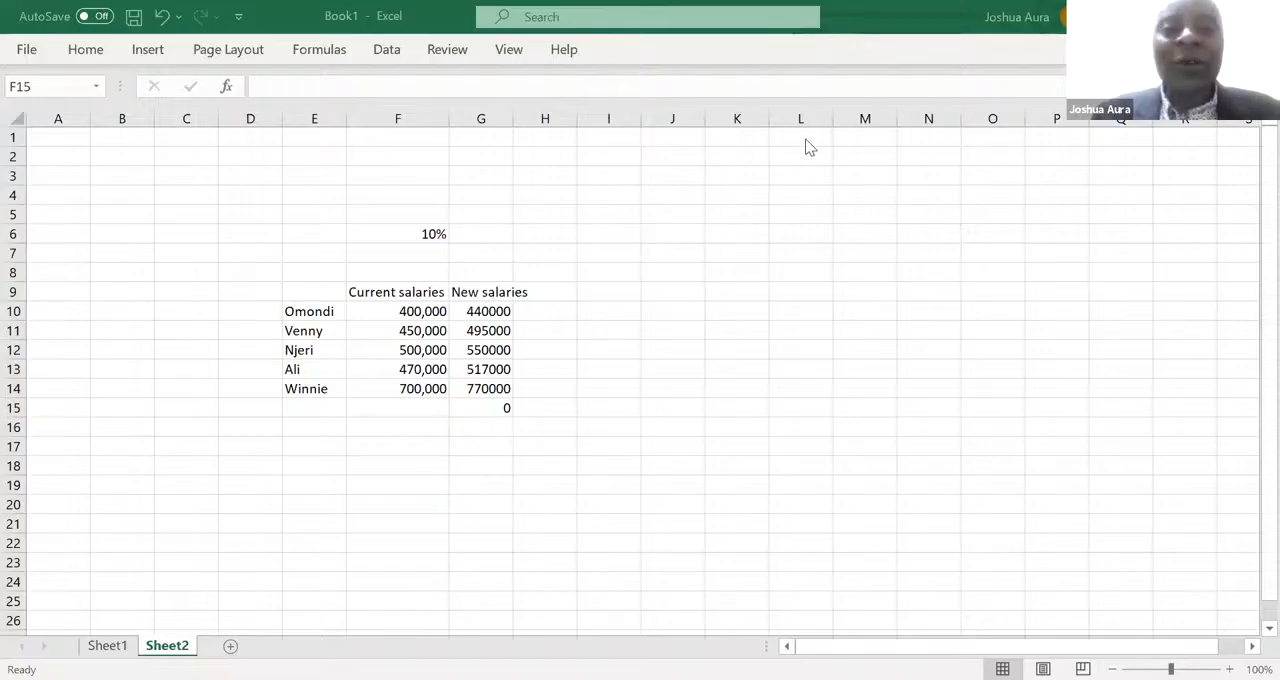
- Remove both dollar signs from the rate reference in G10's formula, and retype them so it reads $F$6
click(484, 314)
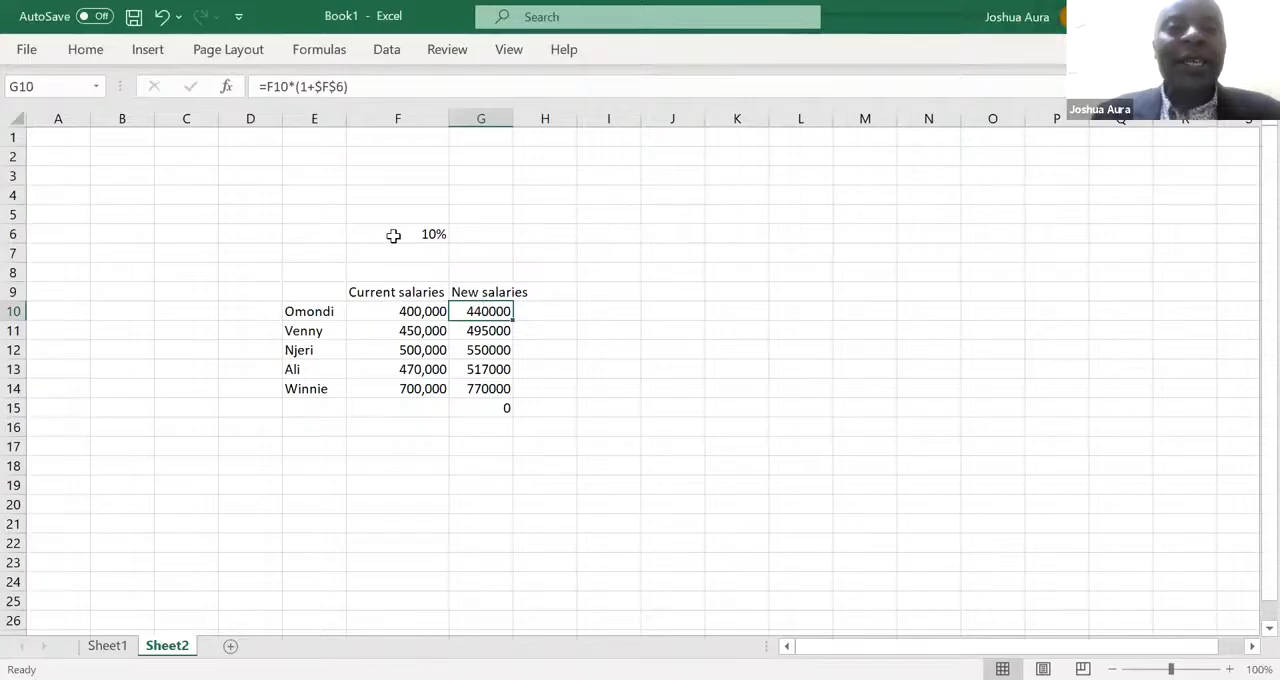
click(337, 87)
key(BackSpace)
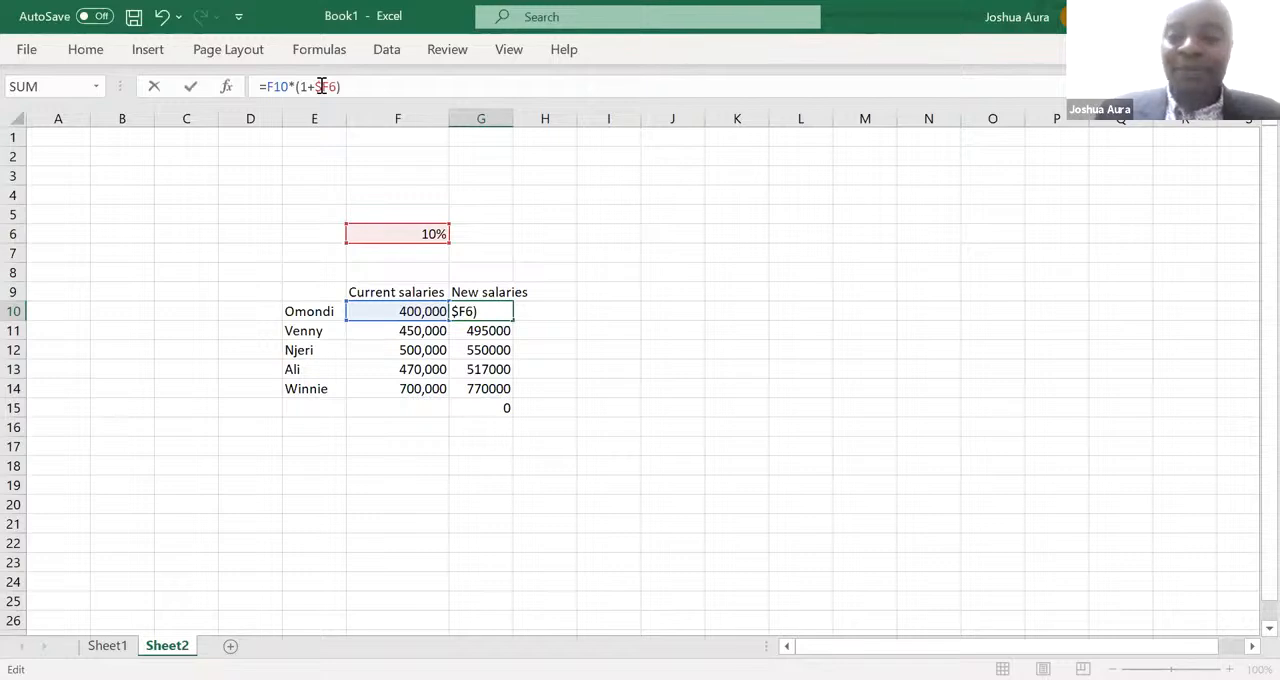
click(321, 86)
key(BackSpace)
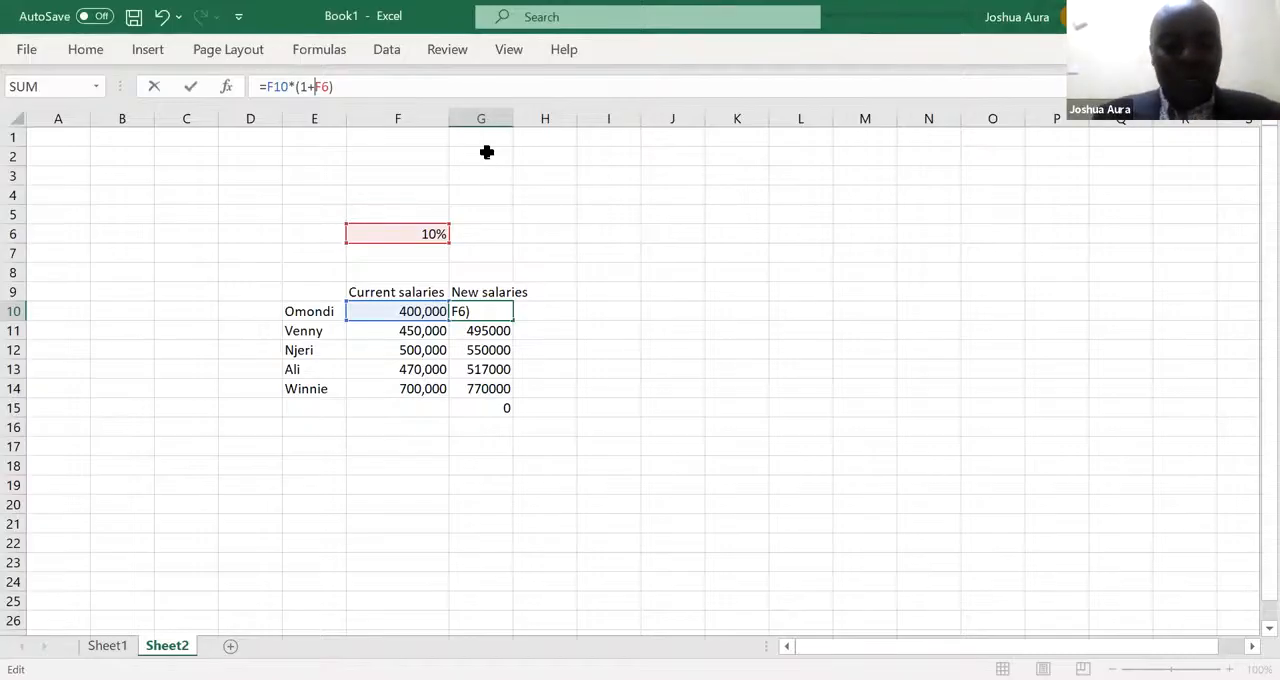
text($F$)
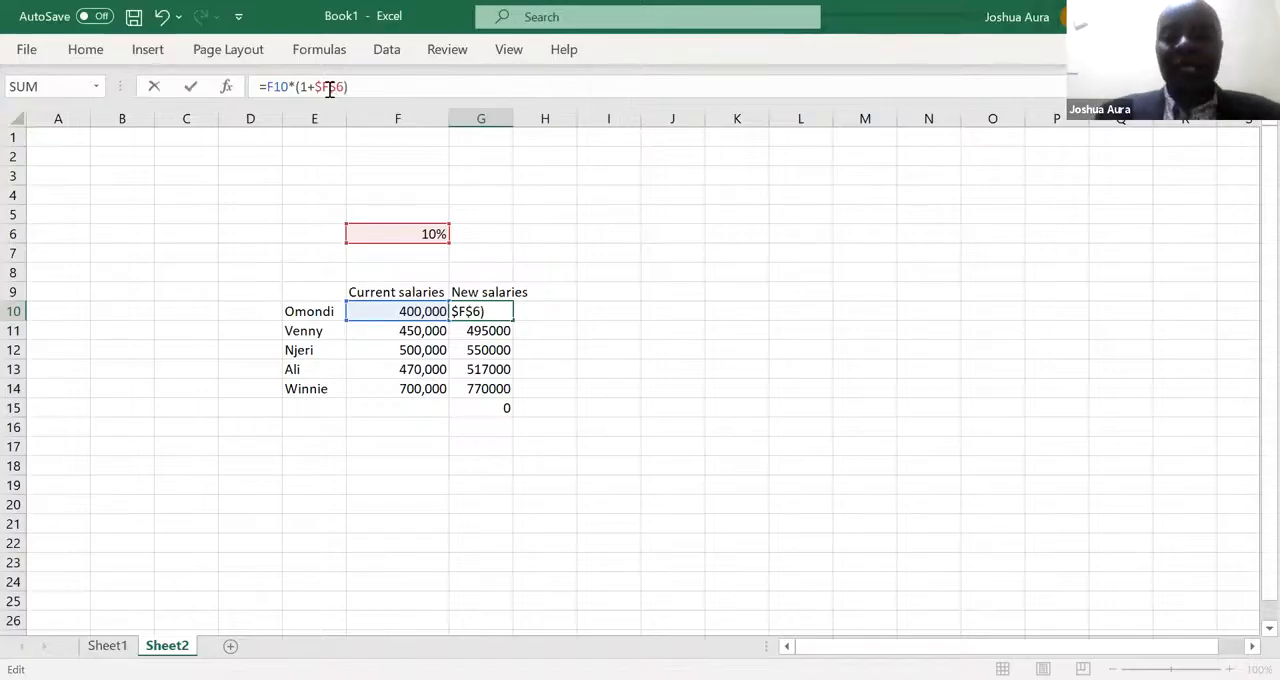
key(Return)
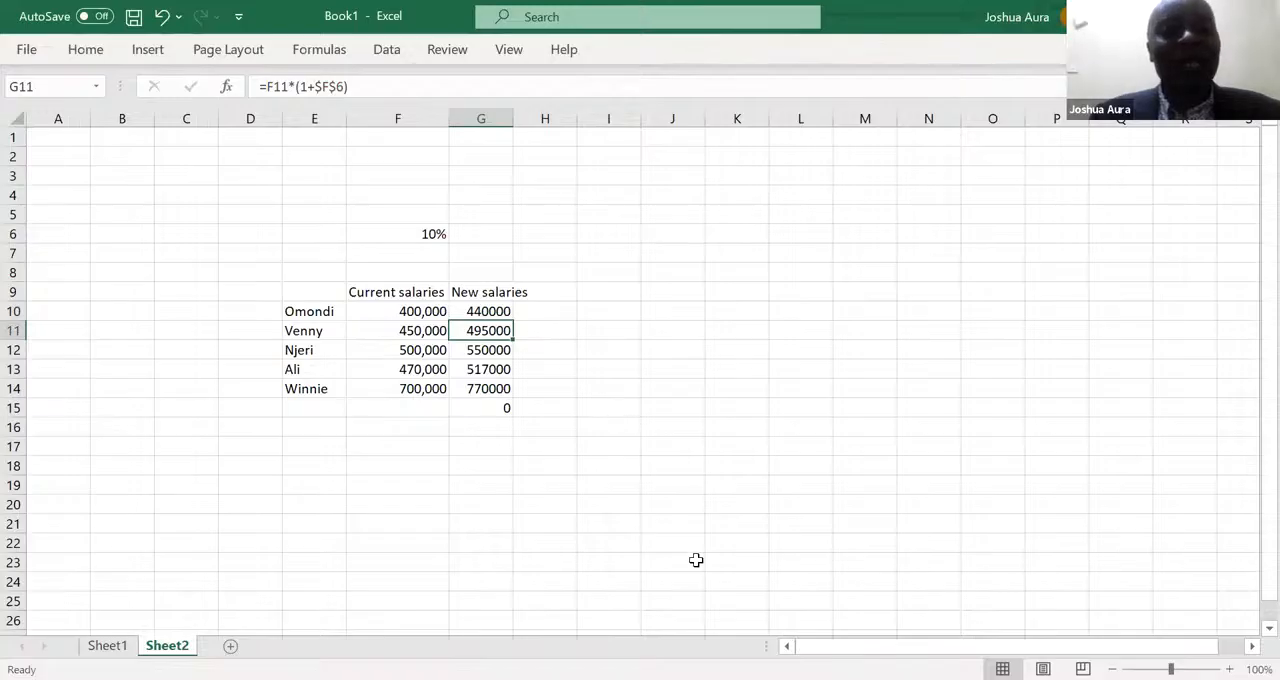
- Clear the earlier multiplication results from C7:K10 on Sheet1
key(alt+Tab)
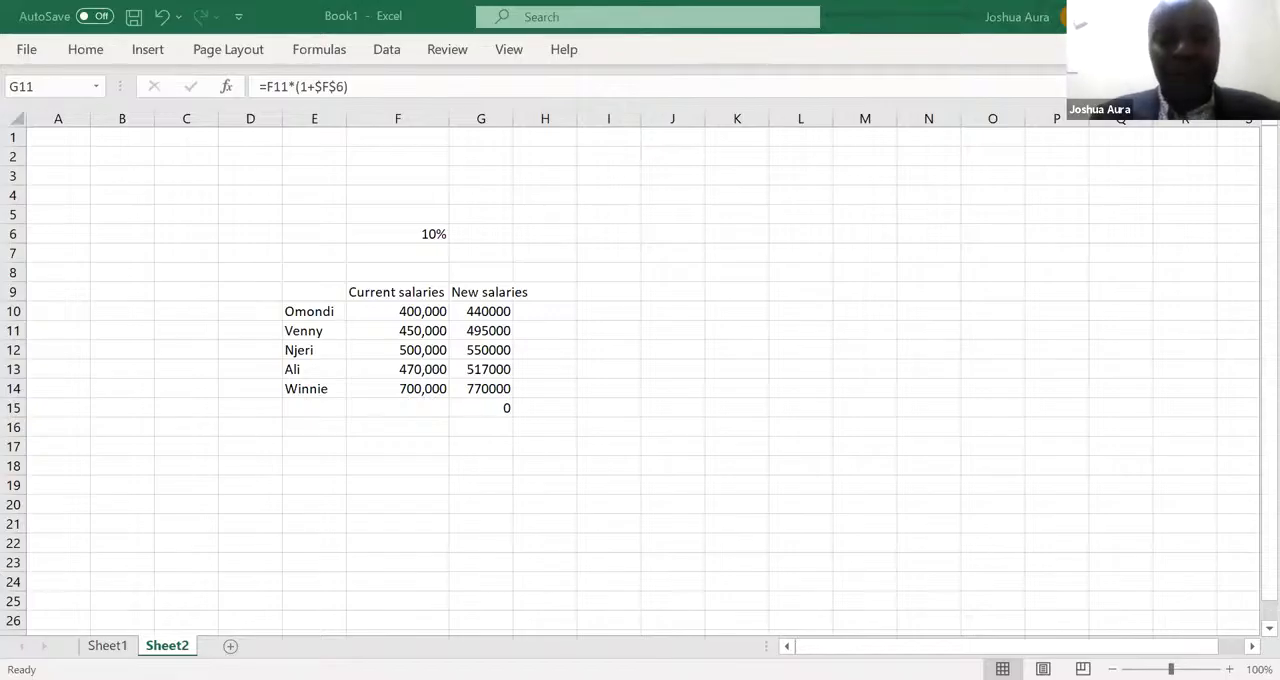
key(ctrl+Page_Up)
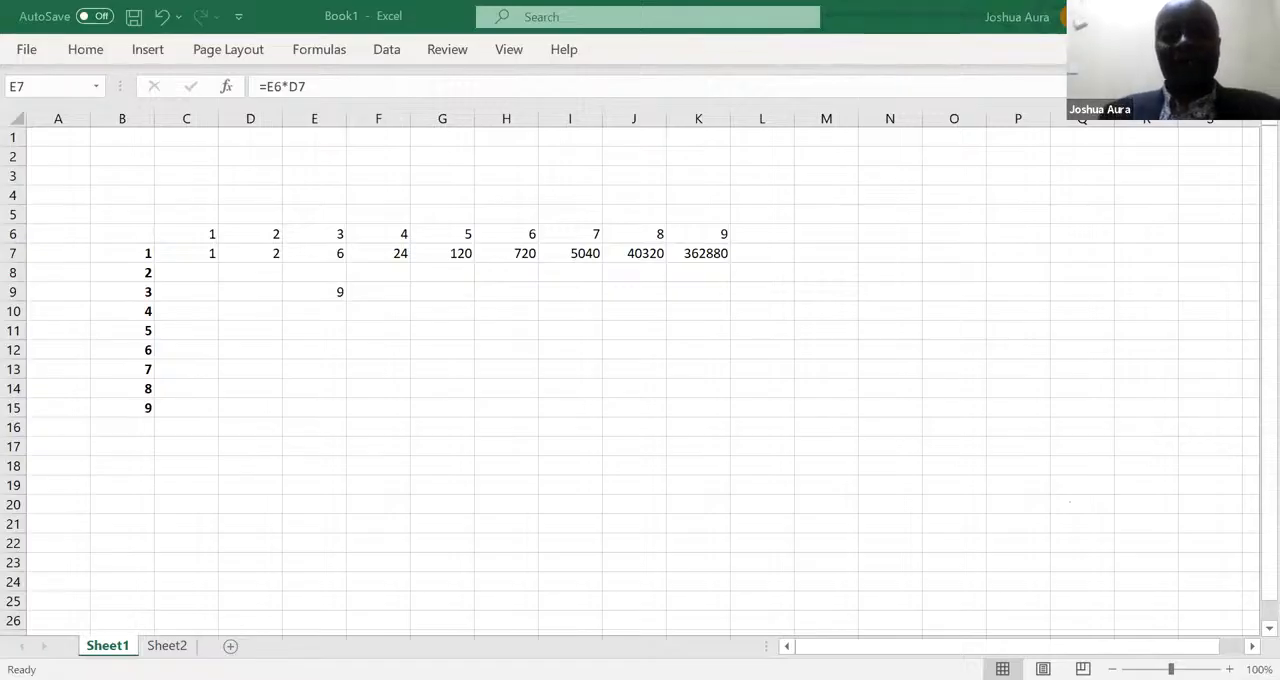
click(212, 255)
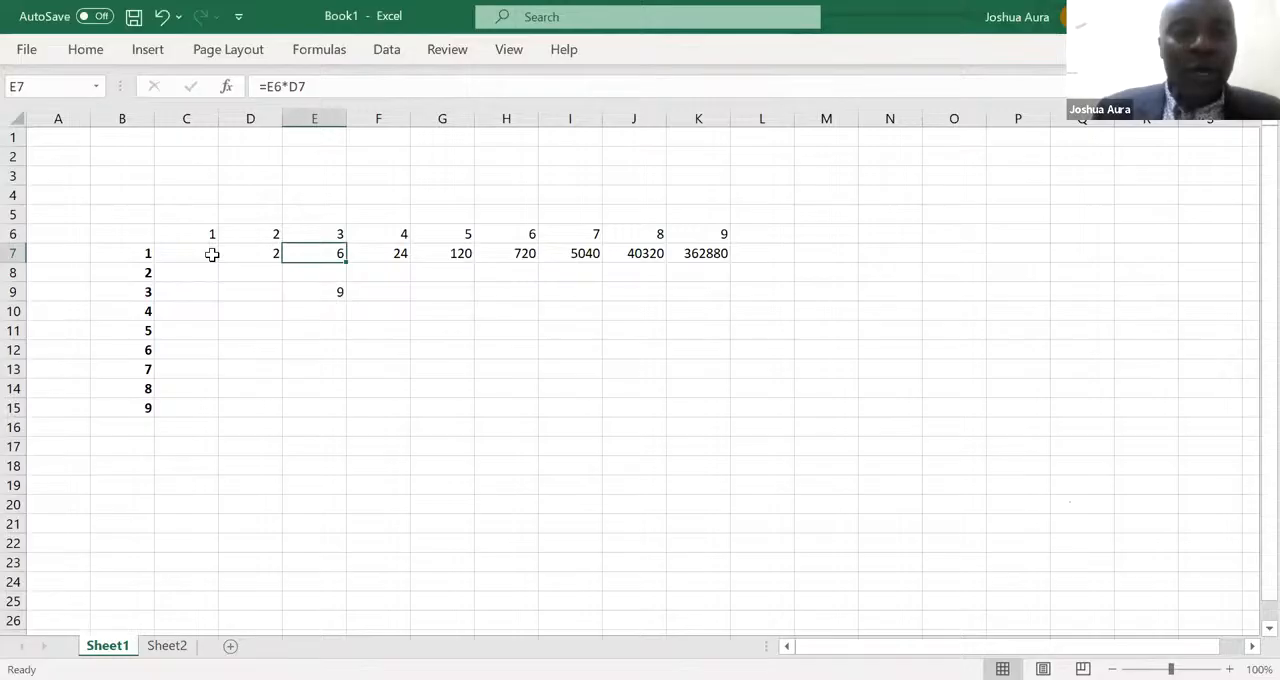
click(212, 255)
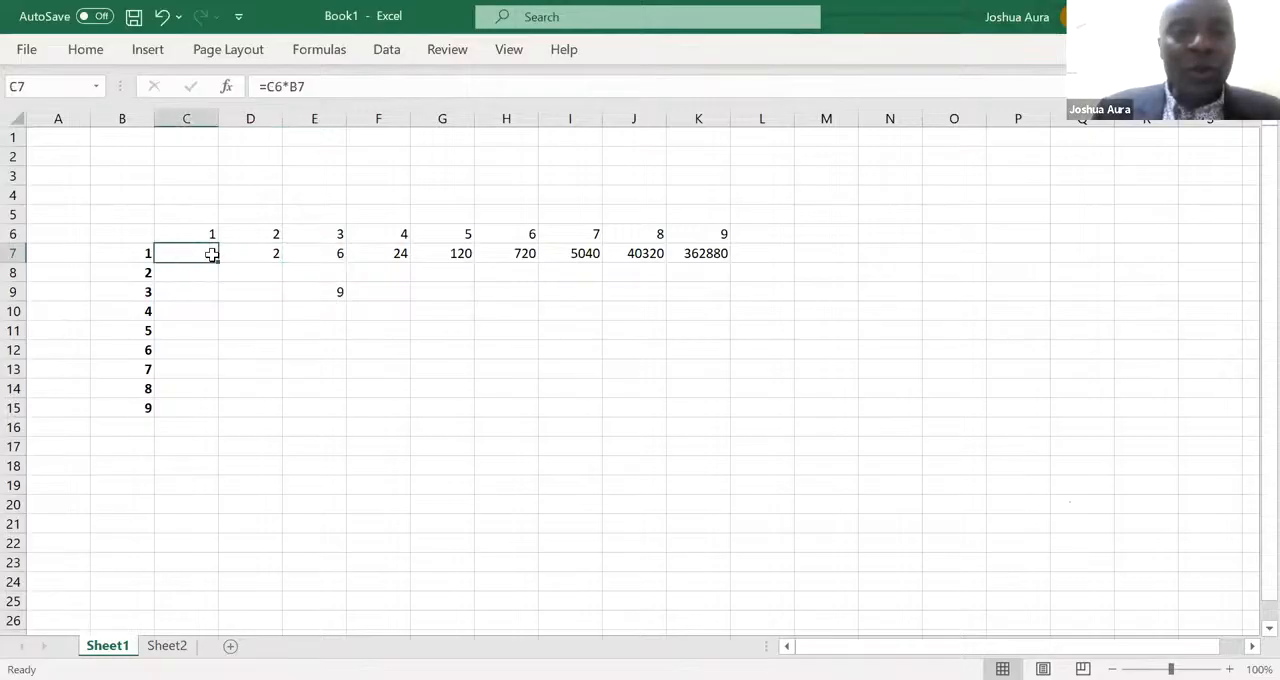
drag(212, 255, 725, 312)
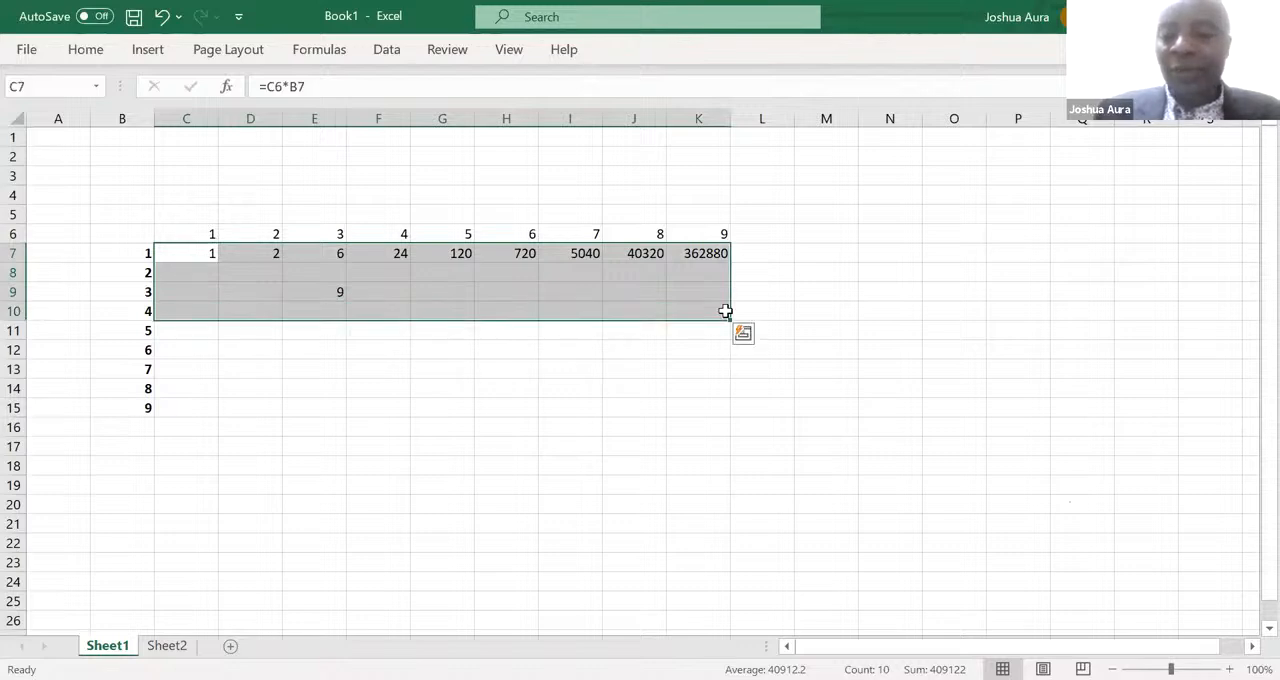
key(Delete)
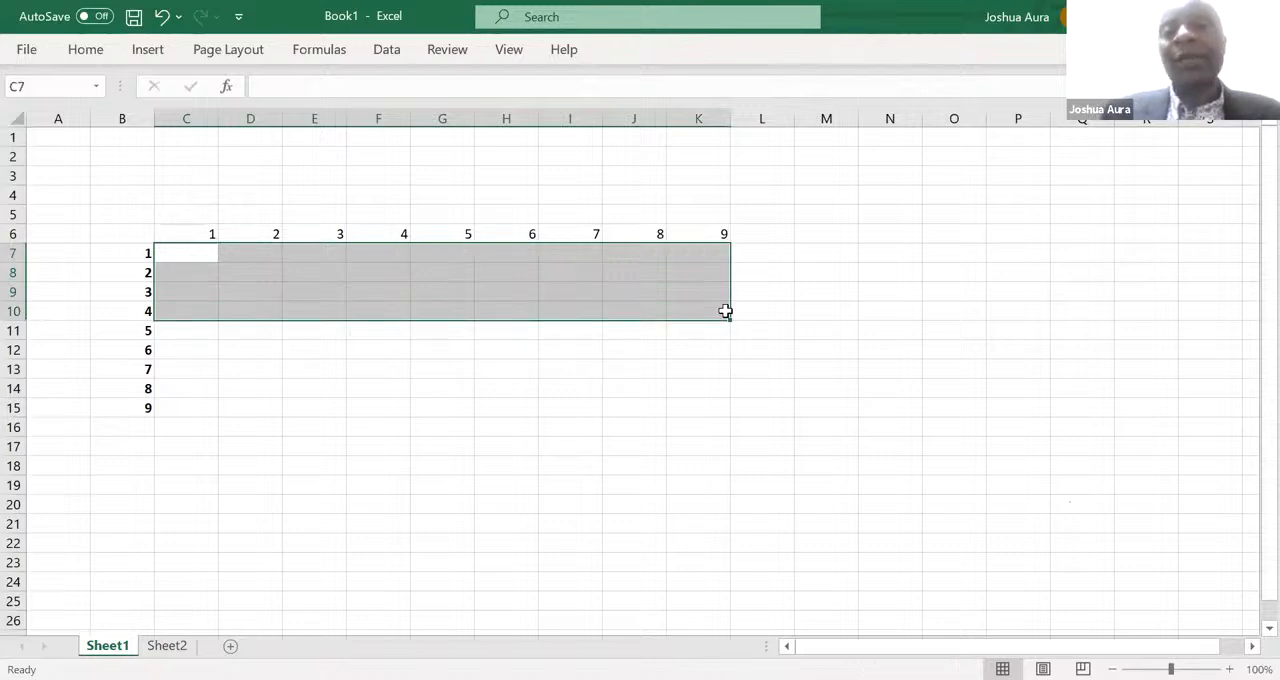
click(785, 304)
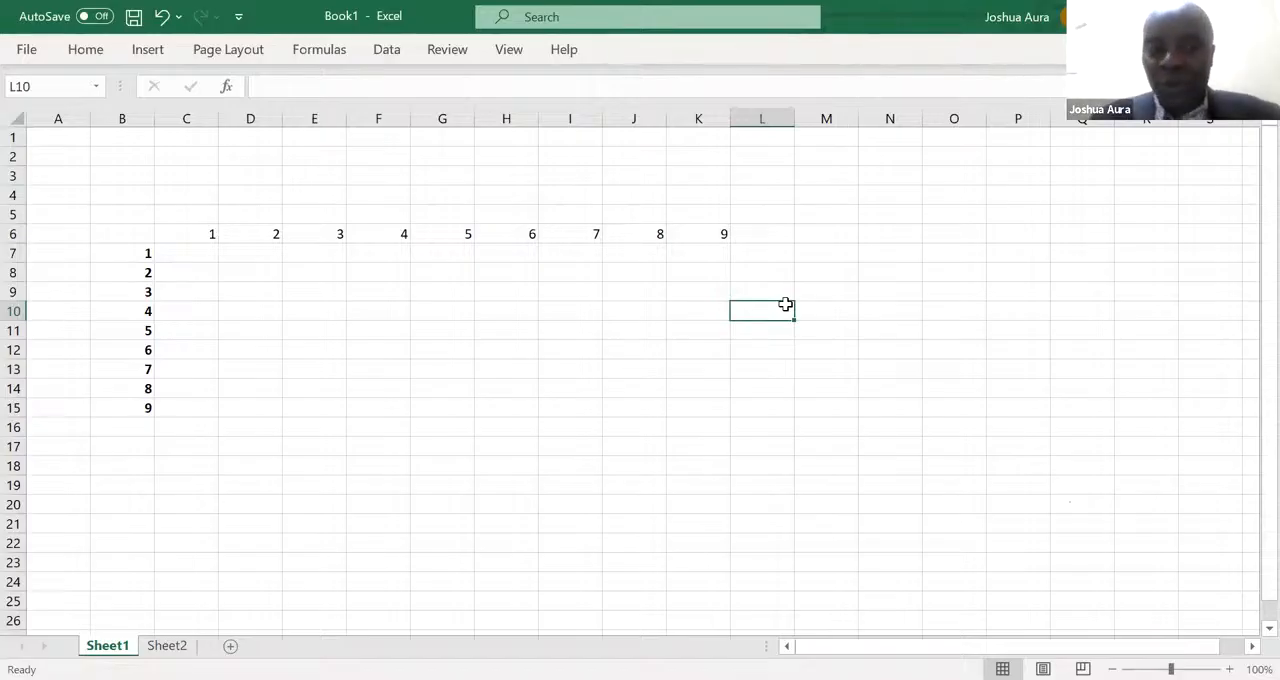
- Bold the column headings 1 to 9 in C6:K6 of the multiplication grid
click(193, 232)
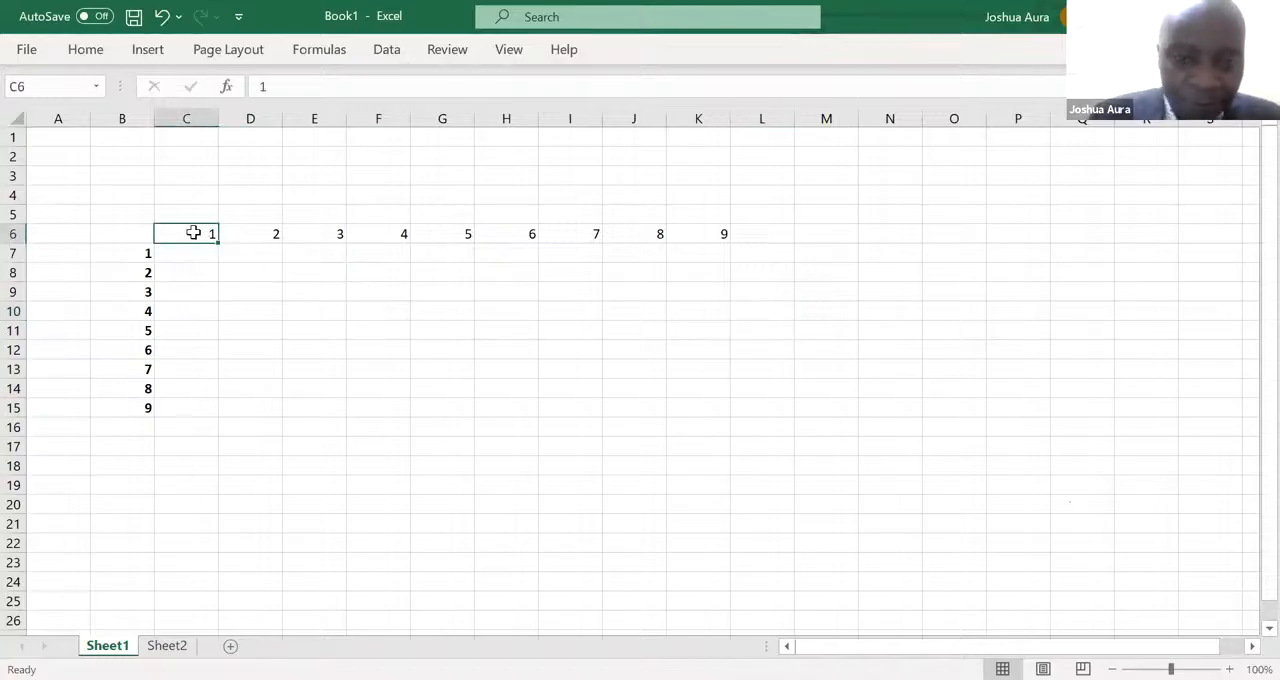
drag(193, 232, 688, 236)
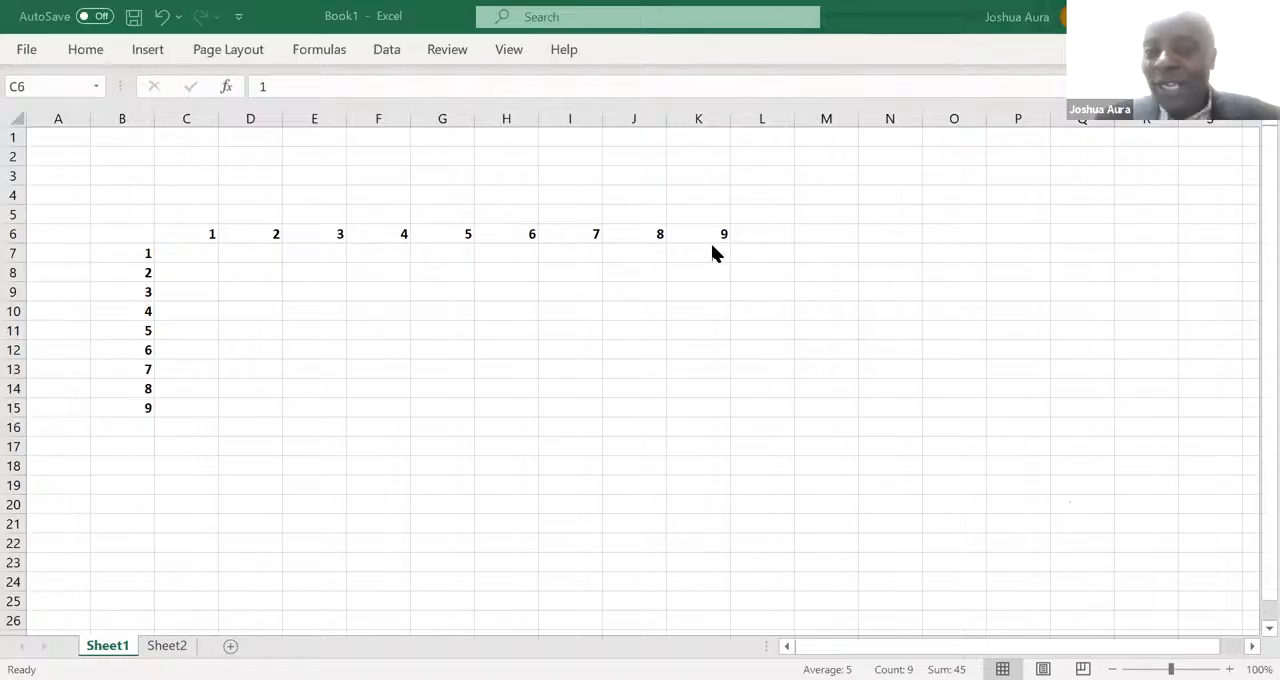
- Enter the formula =C6*B7 in C7 to multiply the first column heading by the first row heading
click(199, 252)
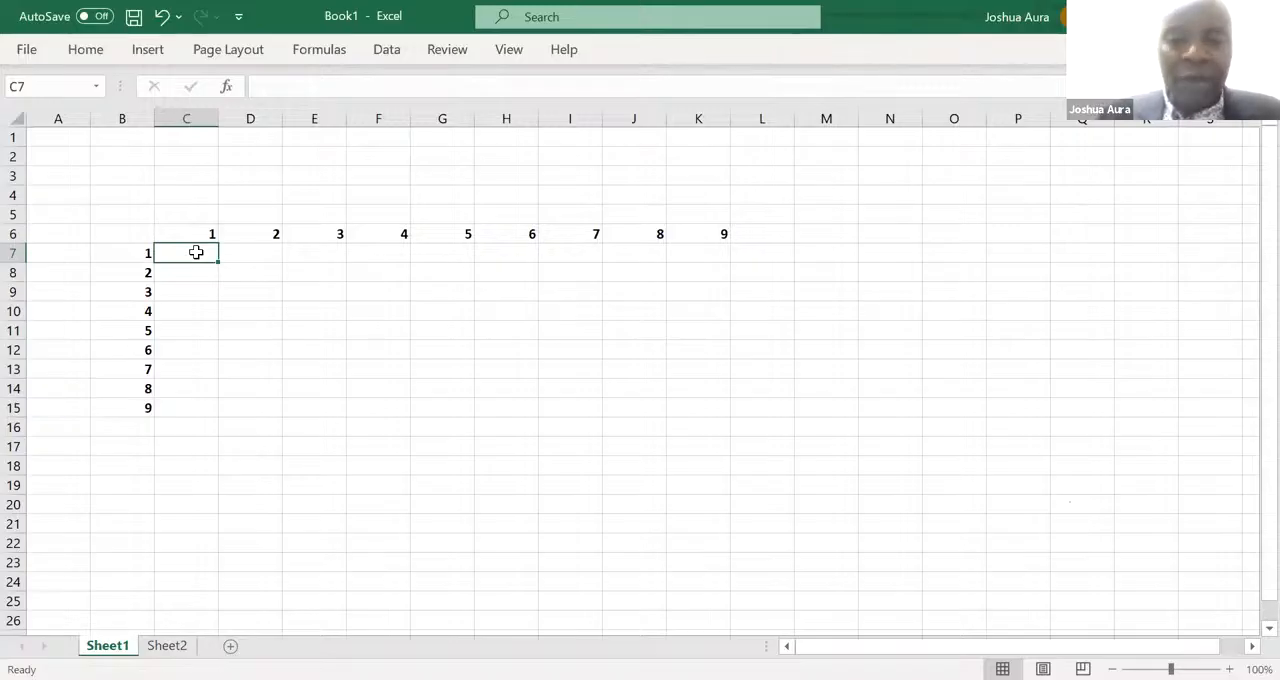
text(=)
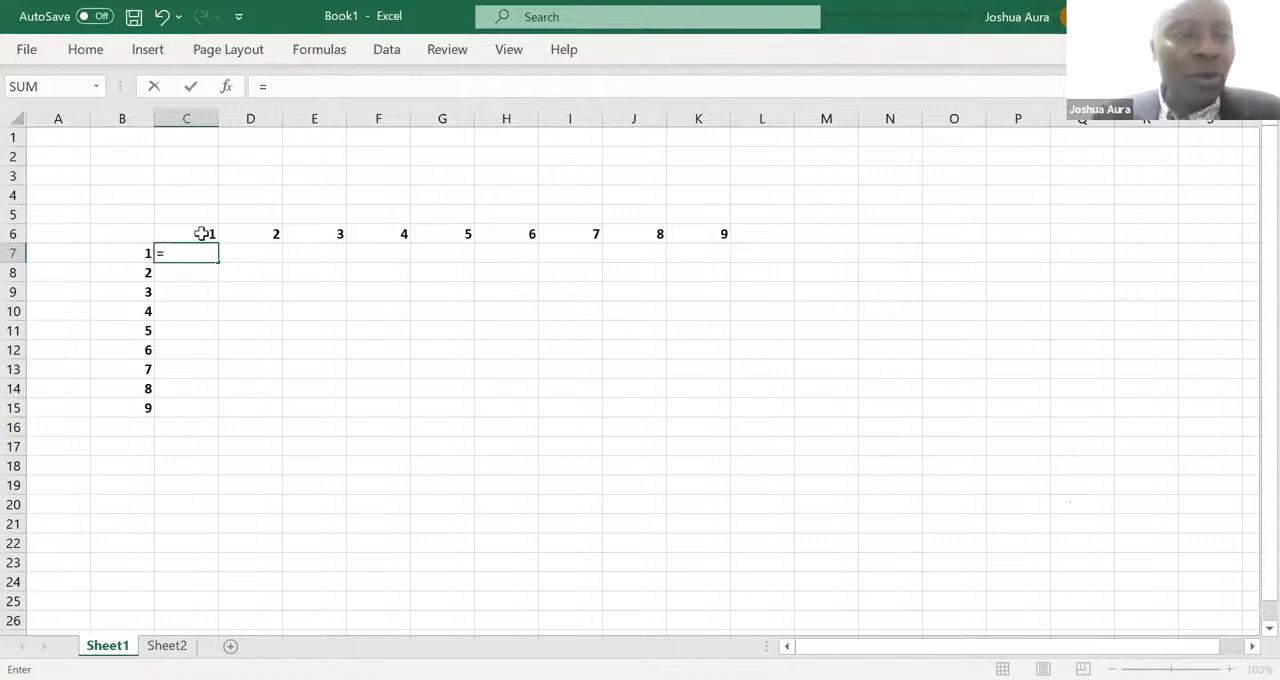
click(201, 233)
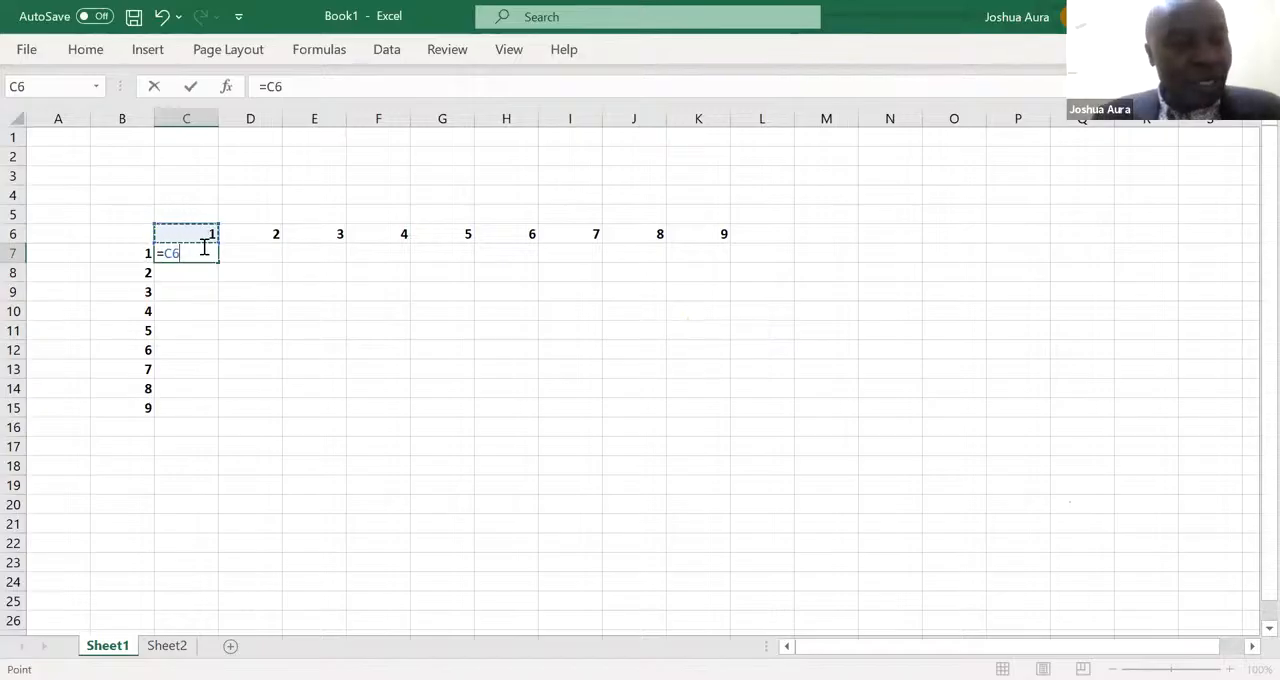
text(*)
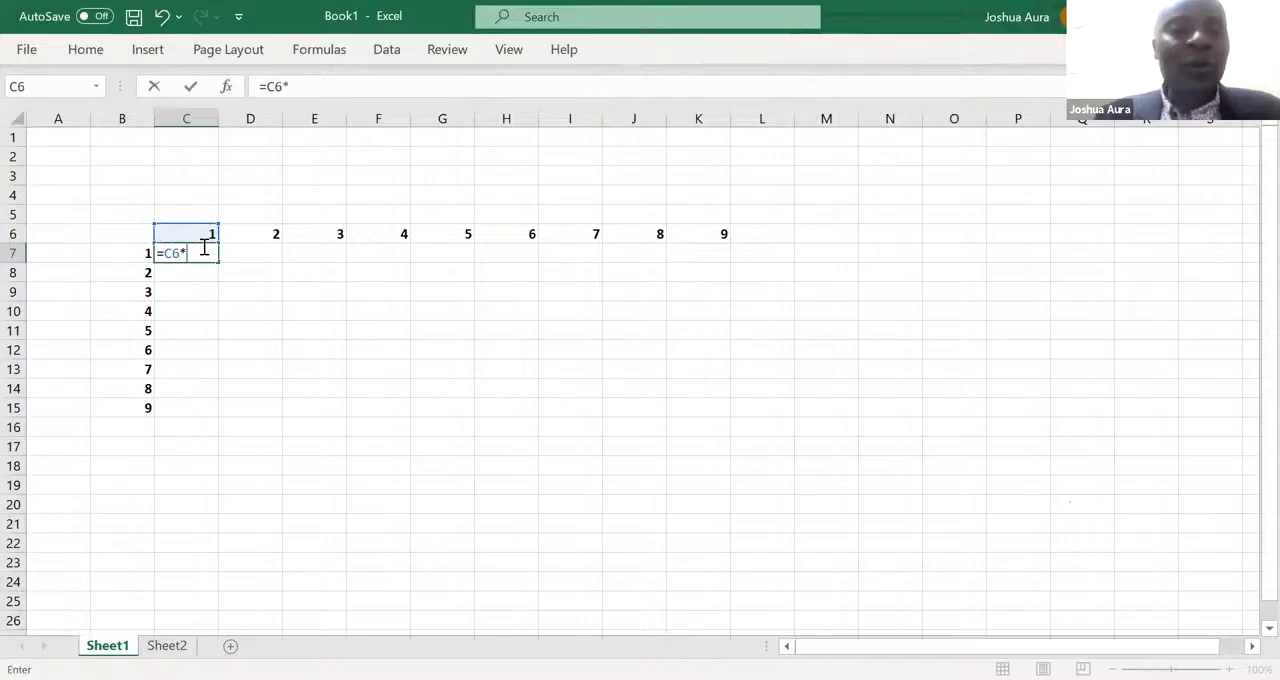
click(144, 250)
key(Return)
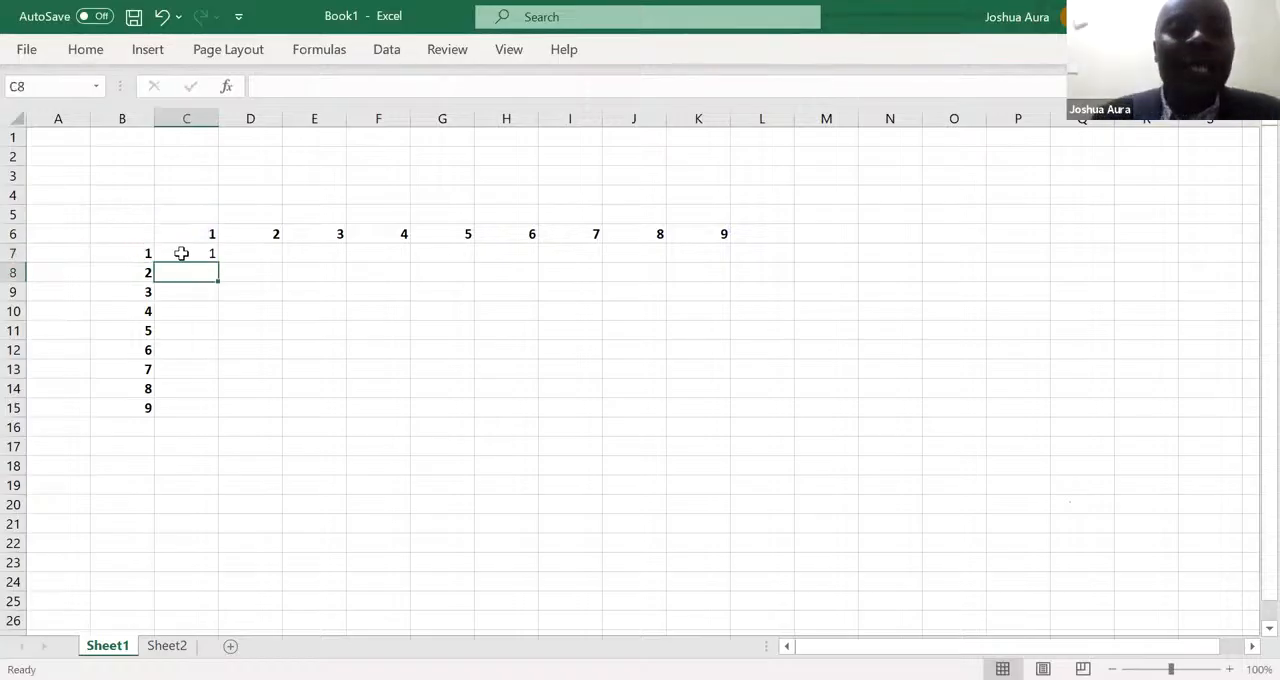
- Copy the formula in C7 down through C15 to fill the grid's first column
click(193, 254)
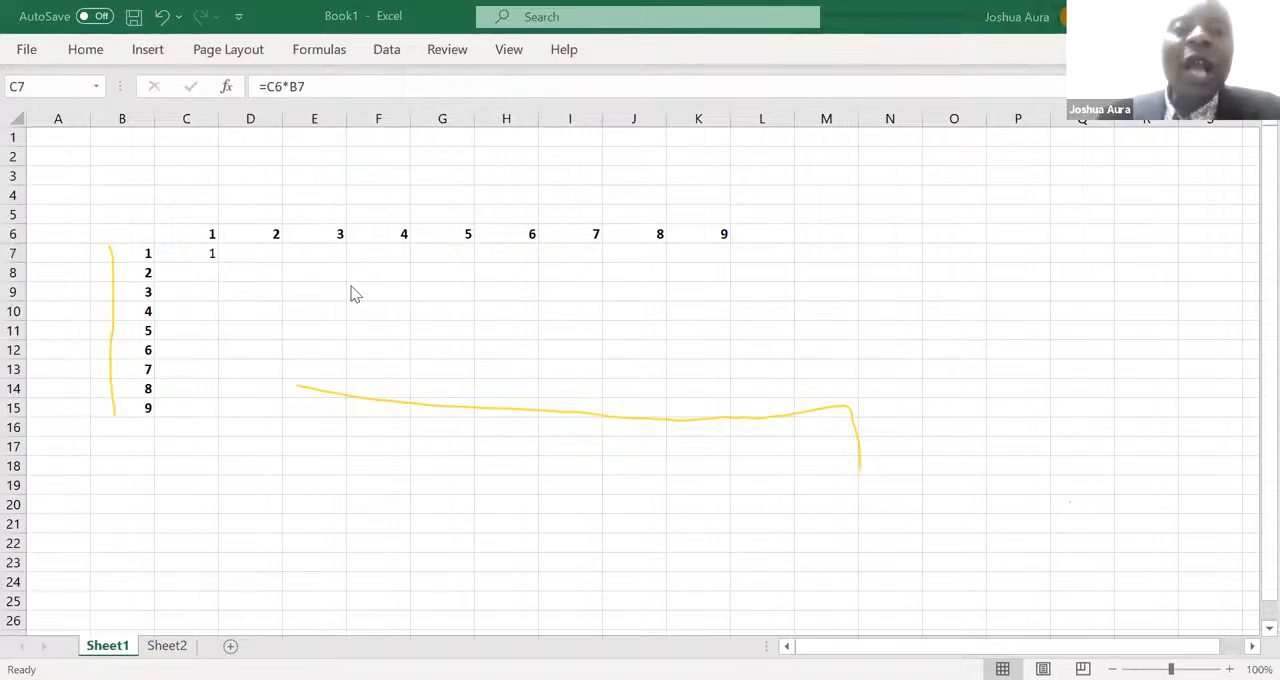
click(206, 253)
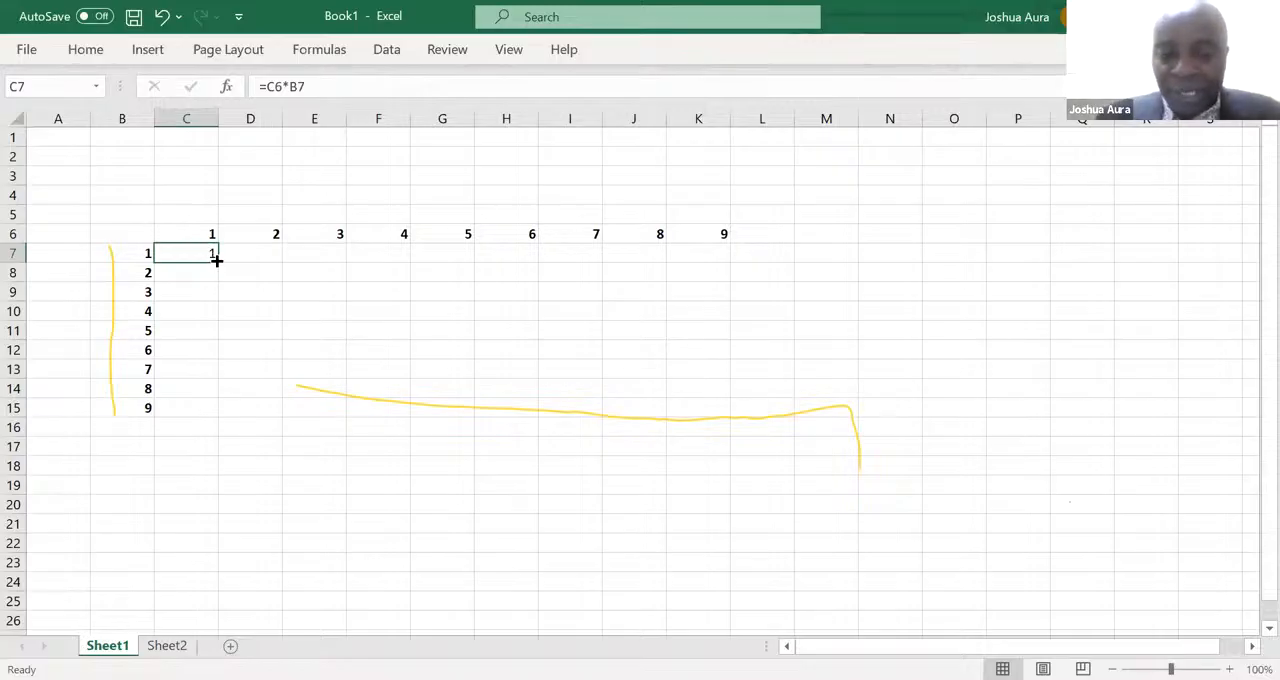
drag(216, 259, 224, 410)
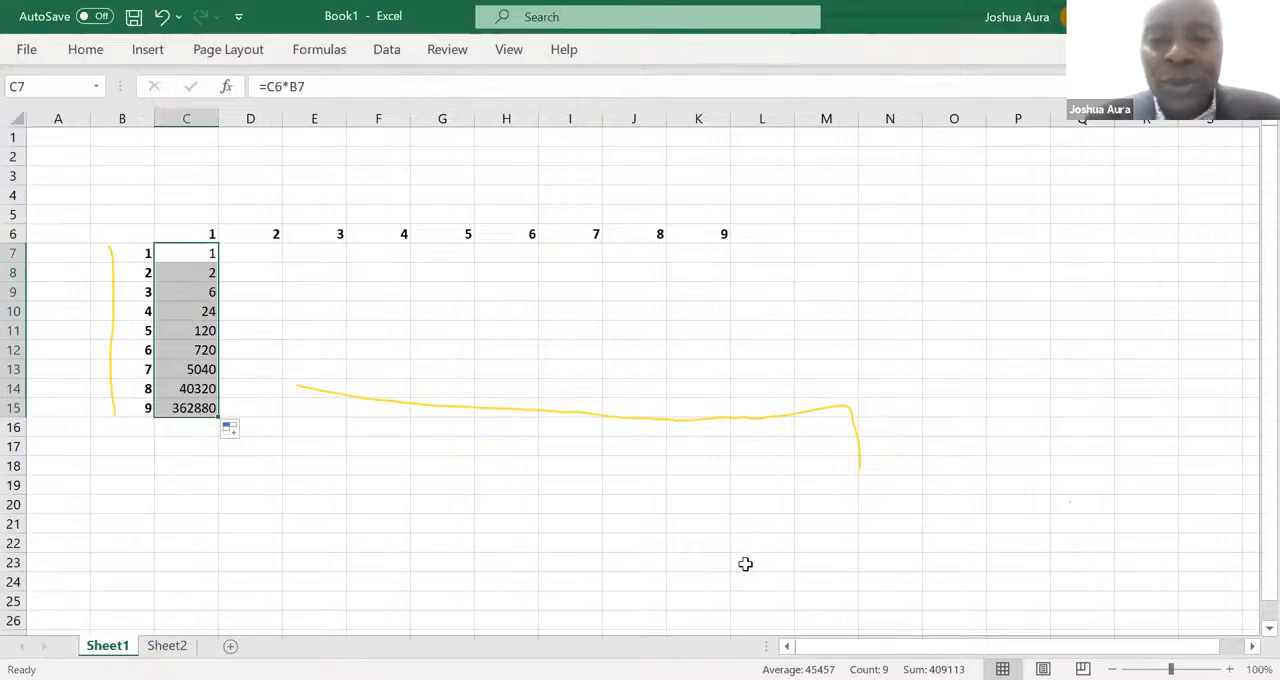
key(alt+Tab)
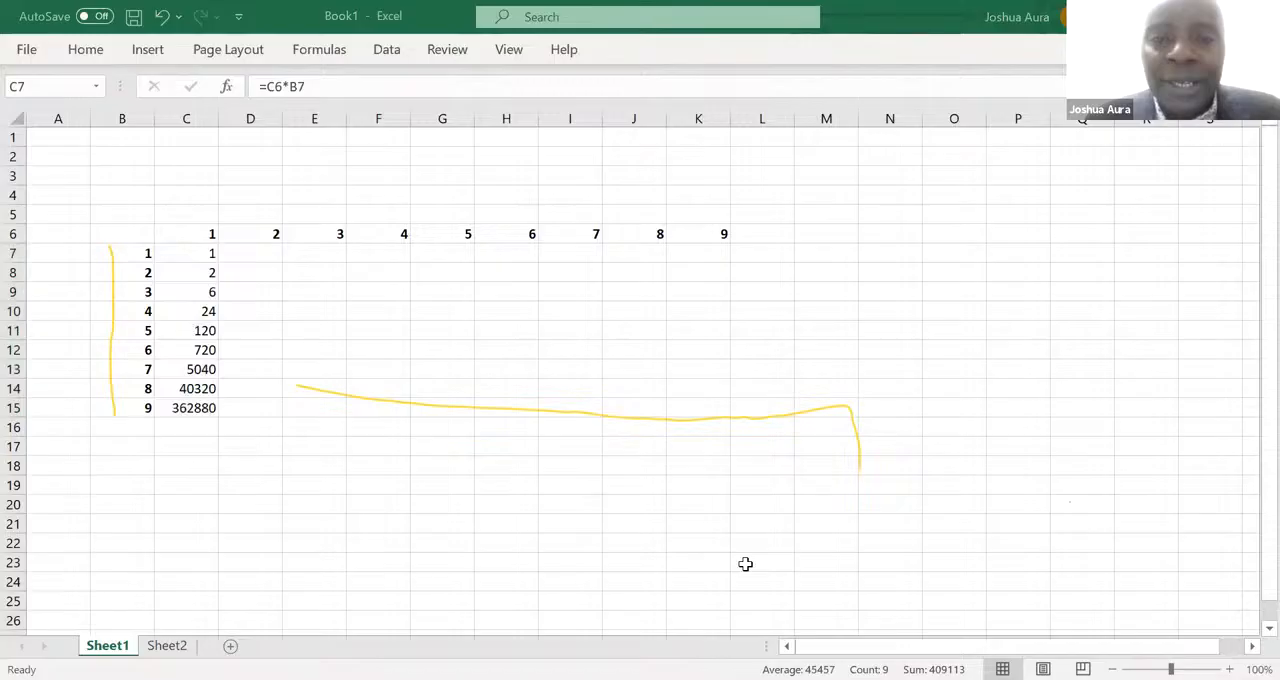
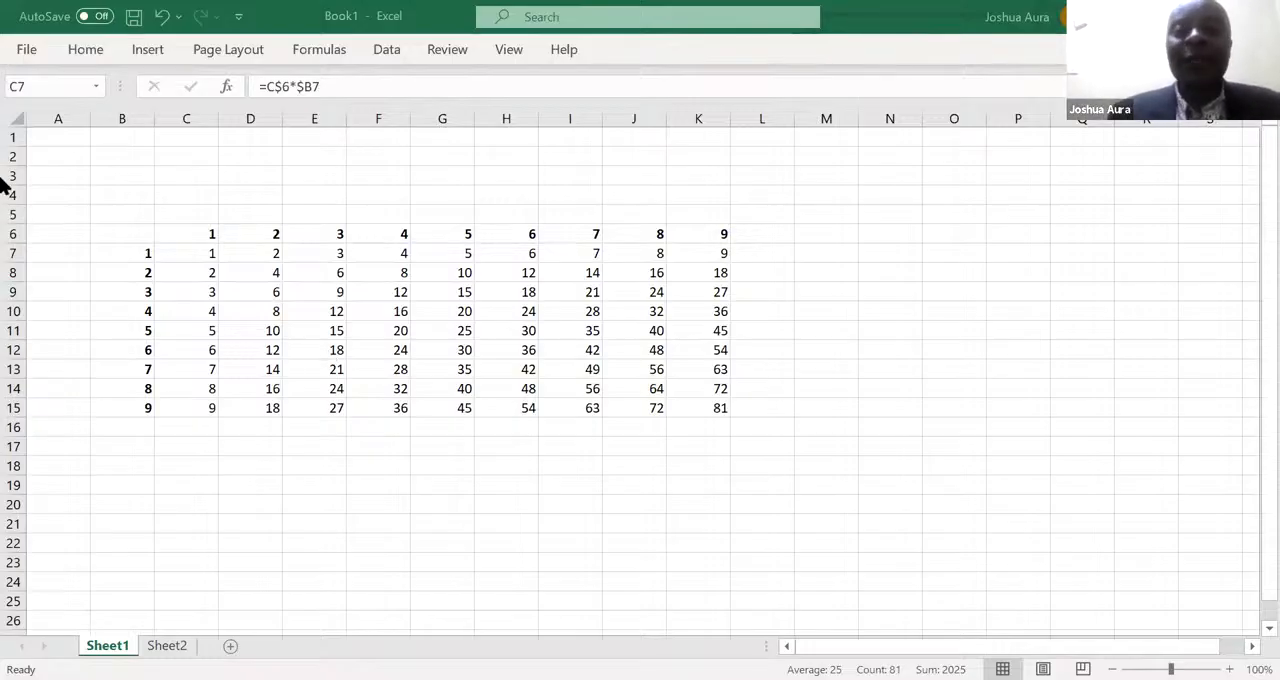
- Clear the multiplication results in C7:K15 and enter the formula =C6*B7 in C7
click(207, 254)
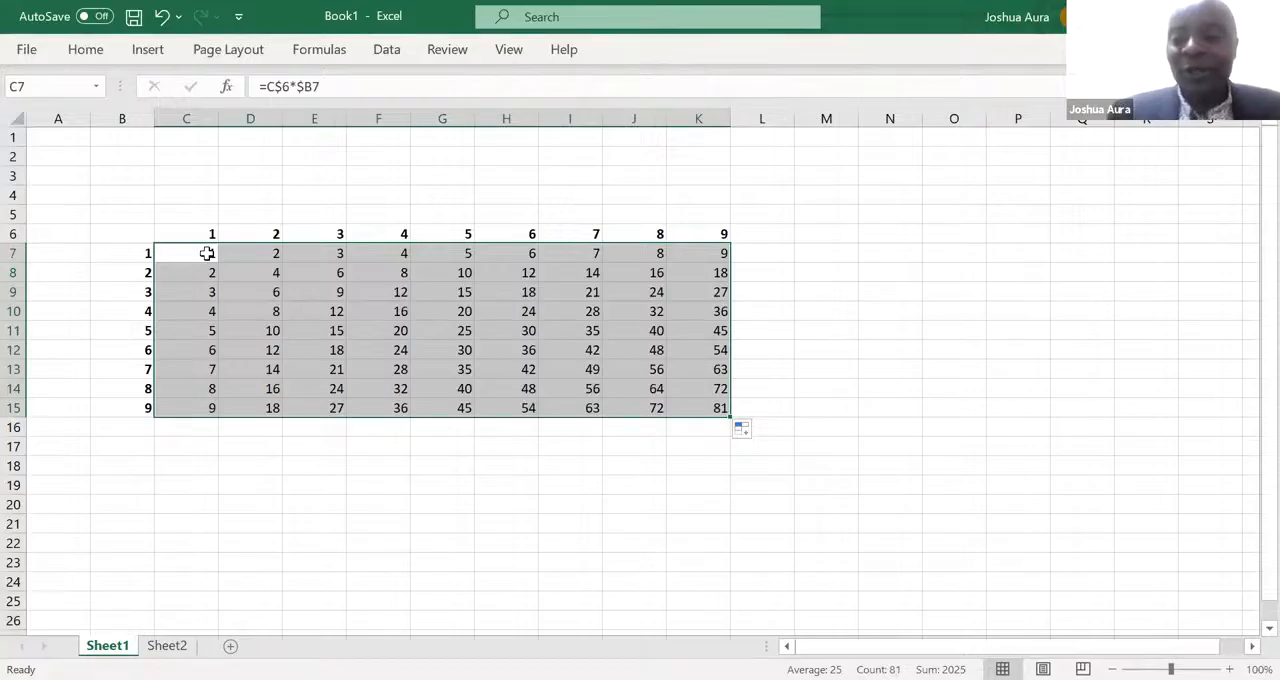
key(Delete)
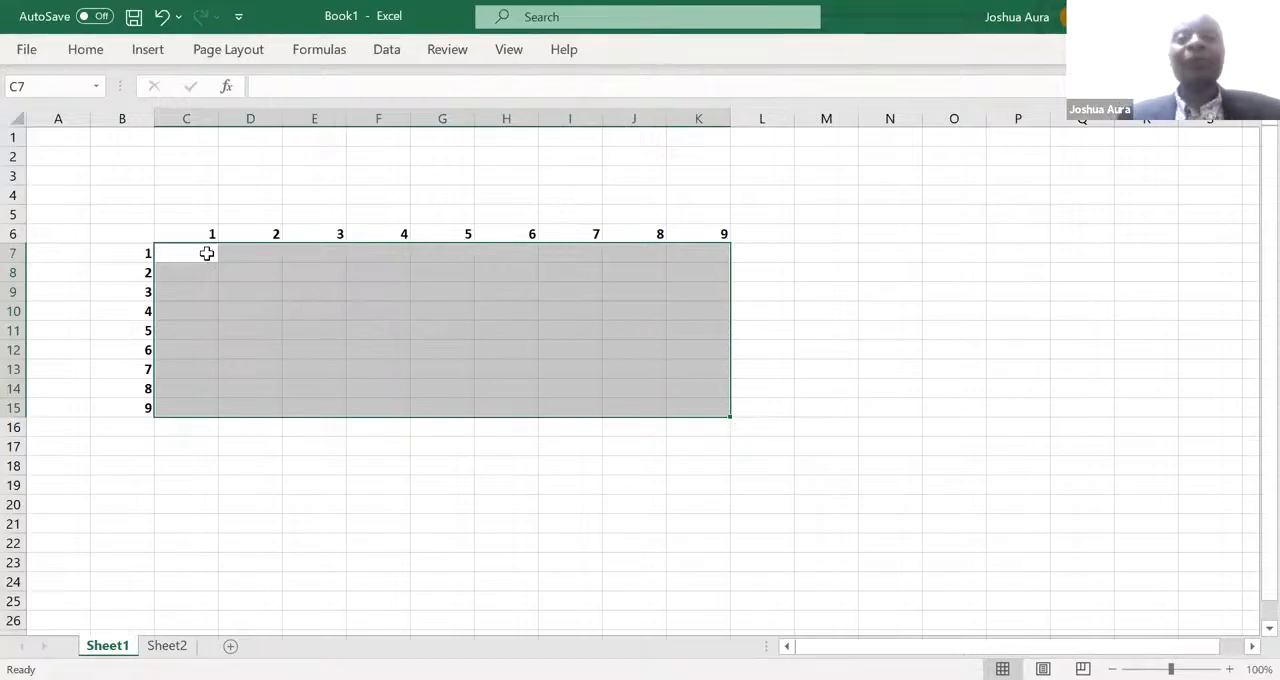
click(206, 253)
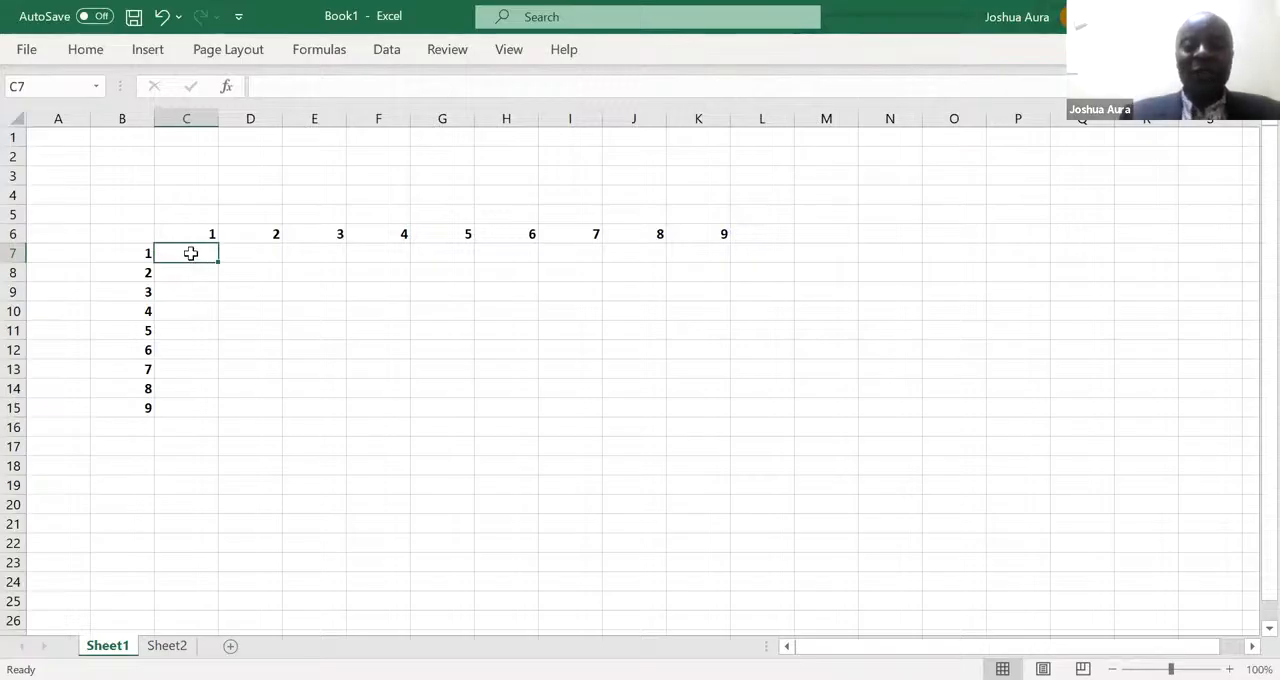
text(=)
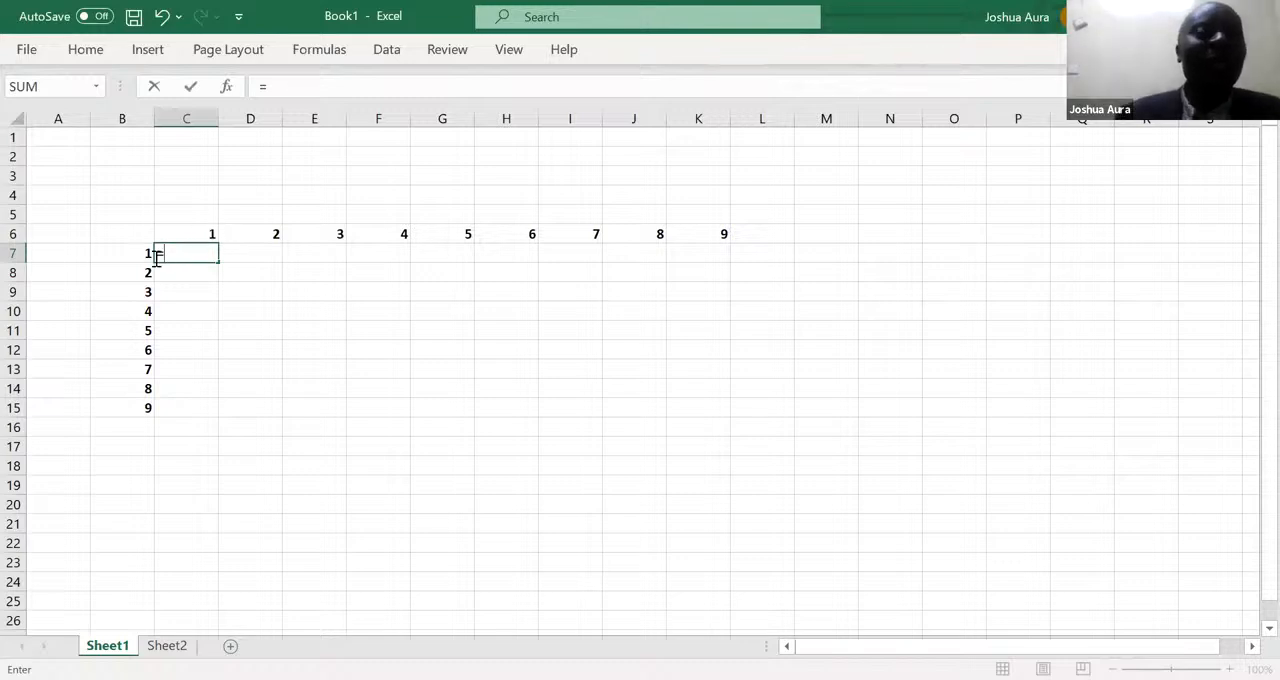
click(208, 233)
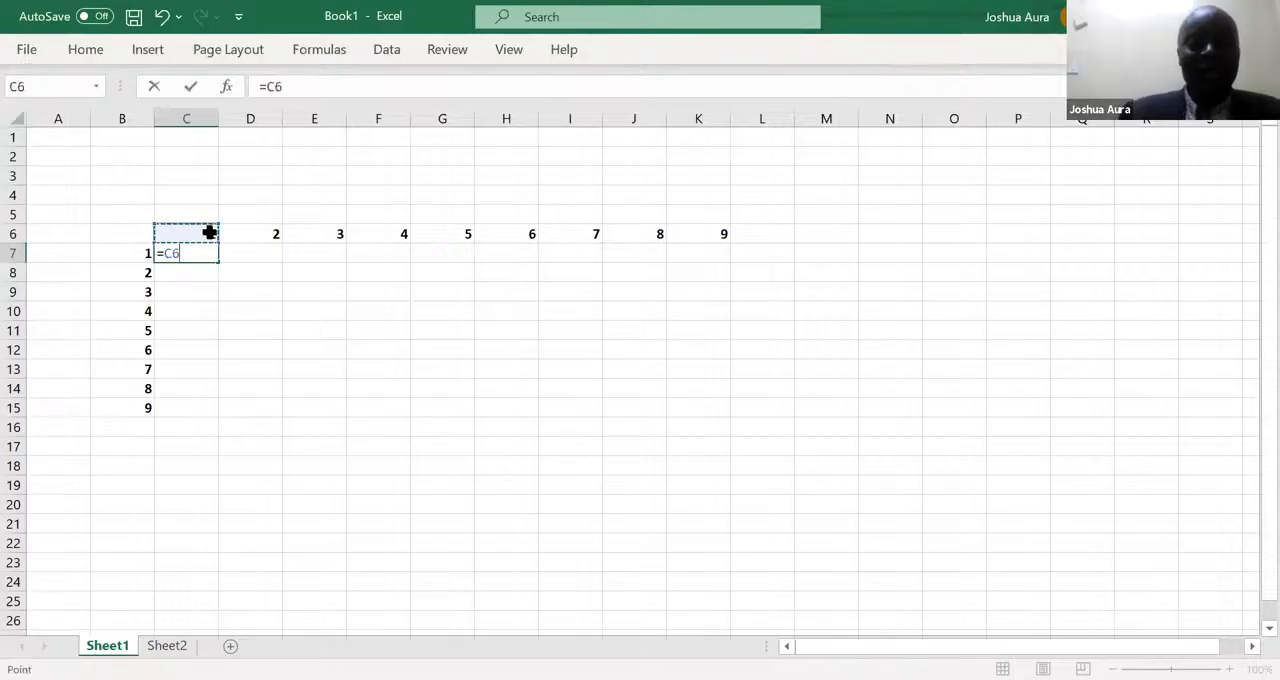
text(*)
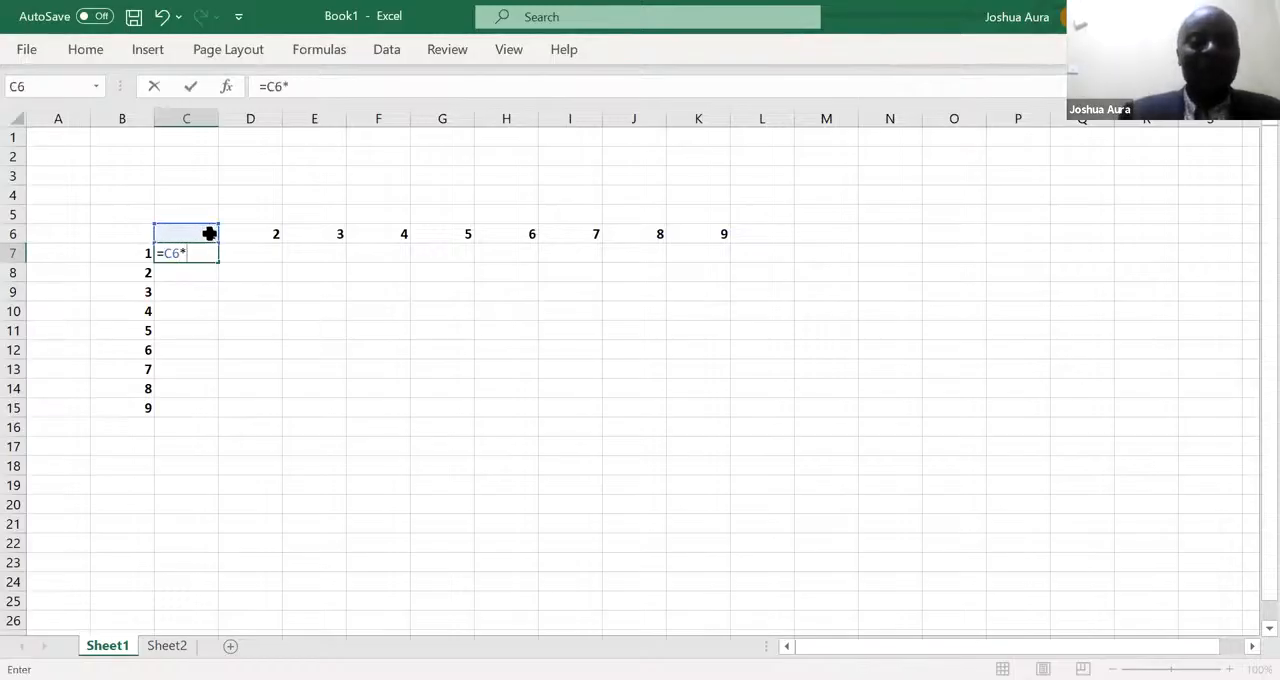
click(144, 252)
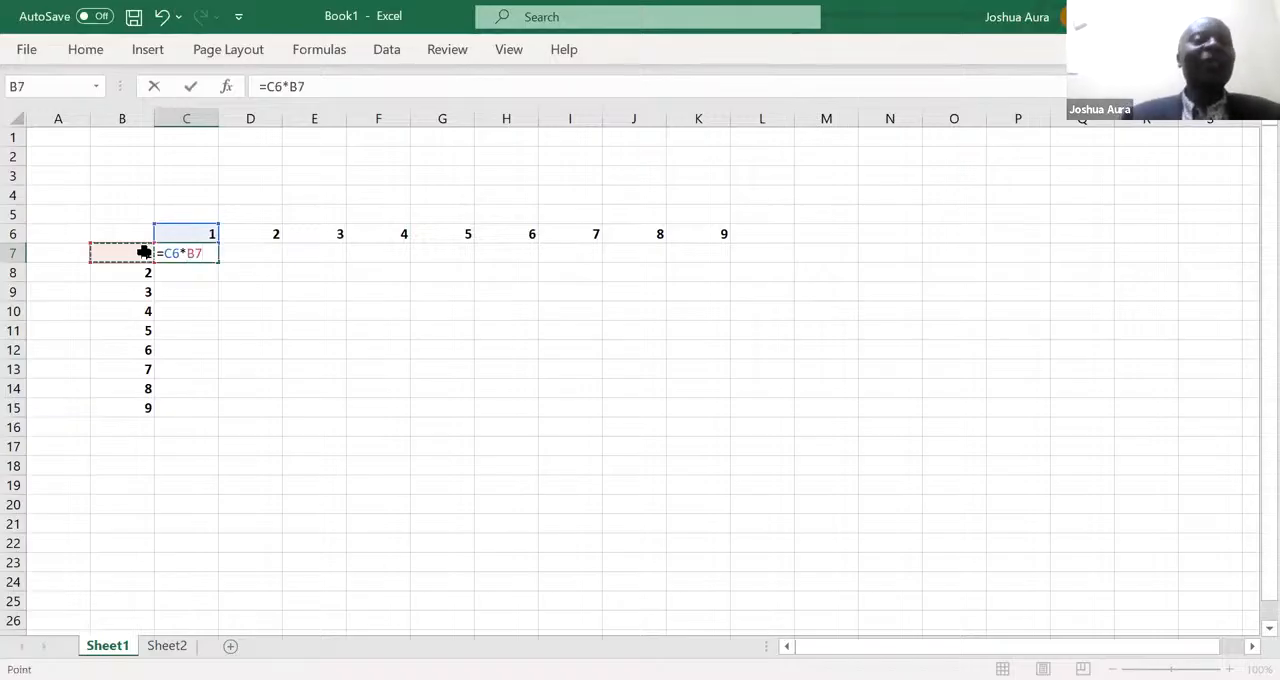
key(Return)
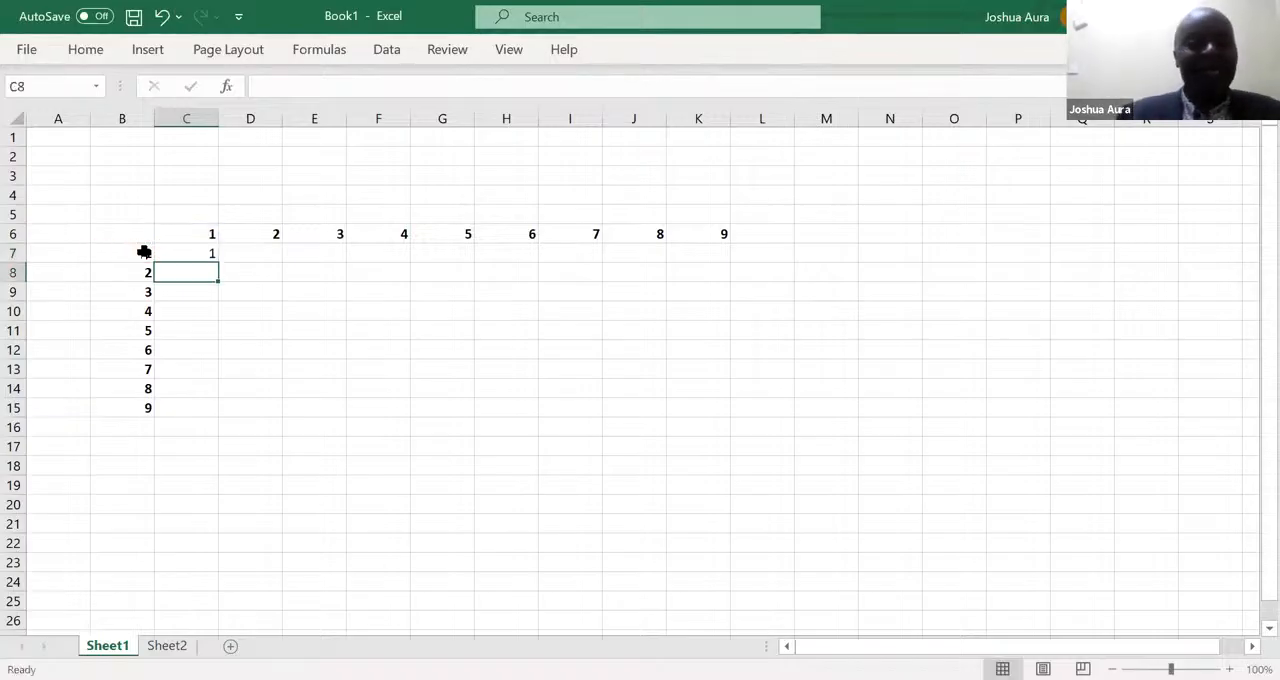
- Change the formula in C7 to =C$6*$B7, locking the heading row 6 and the heading column B
click(184, 253)
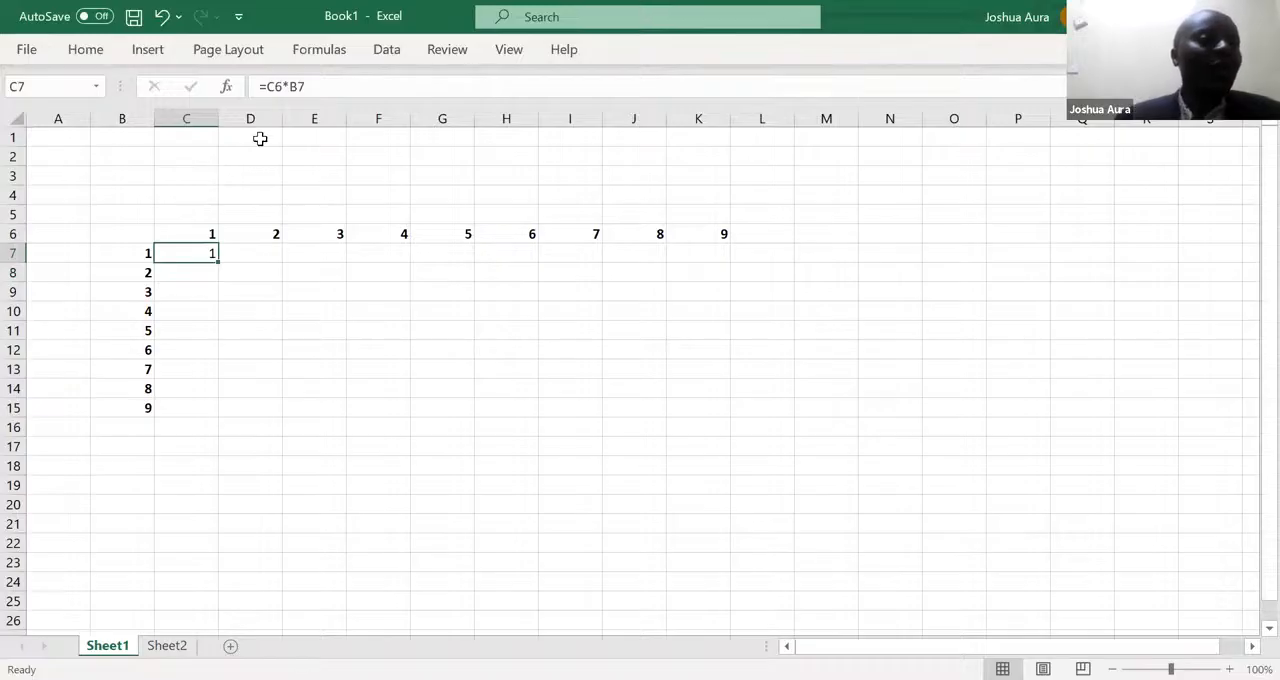
click(290, 86)
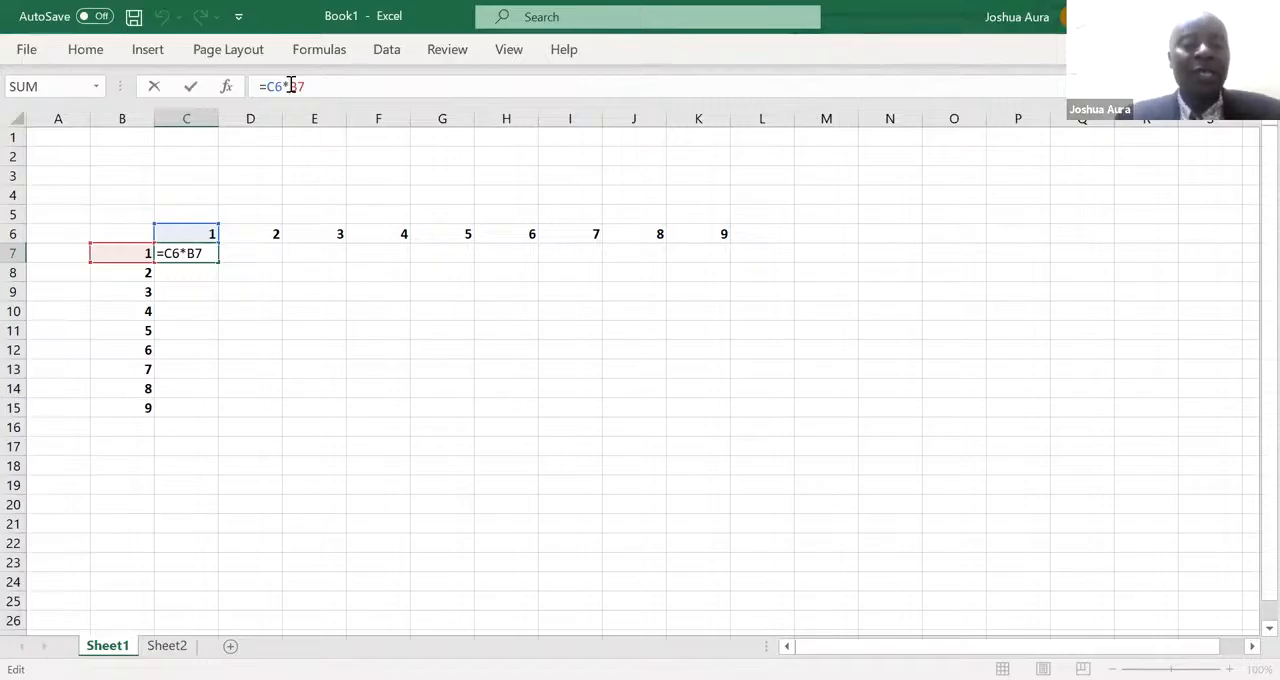
text($)
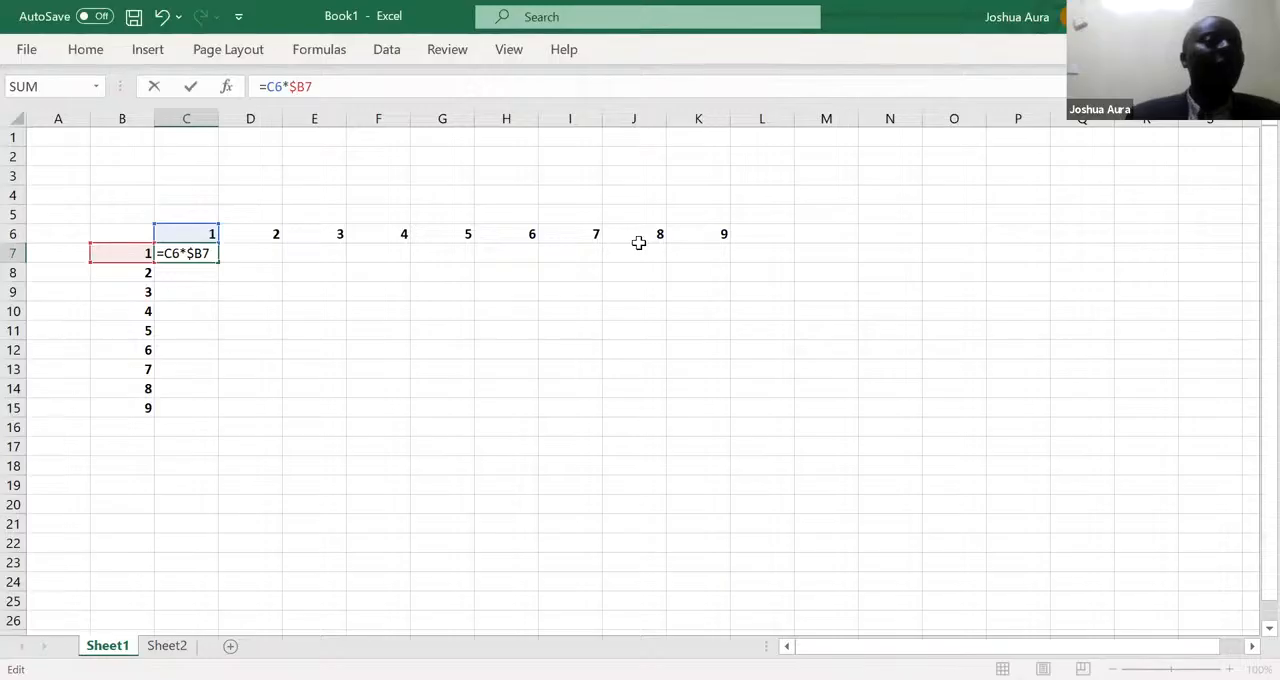
click(273, 87)
text($)
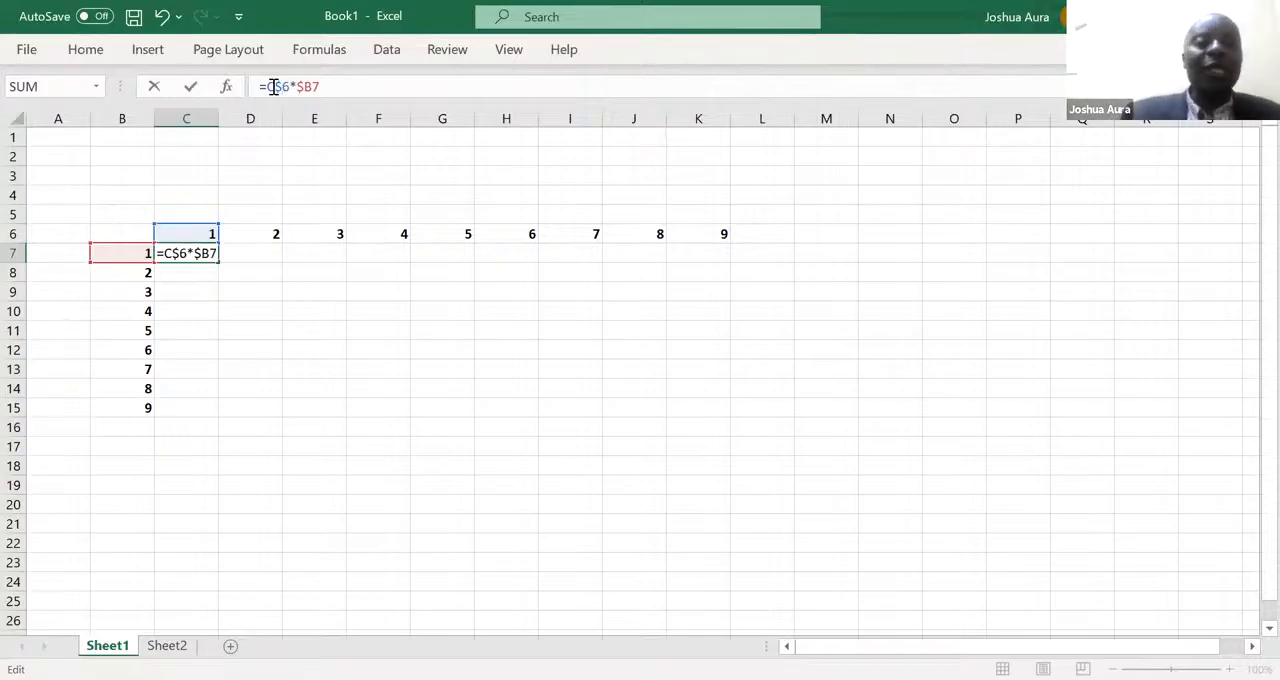
key(Return)
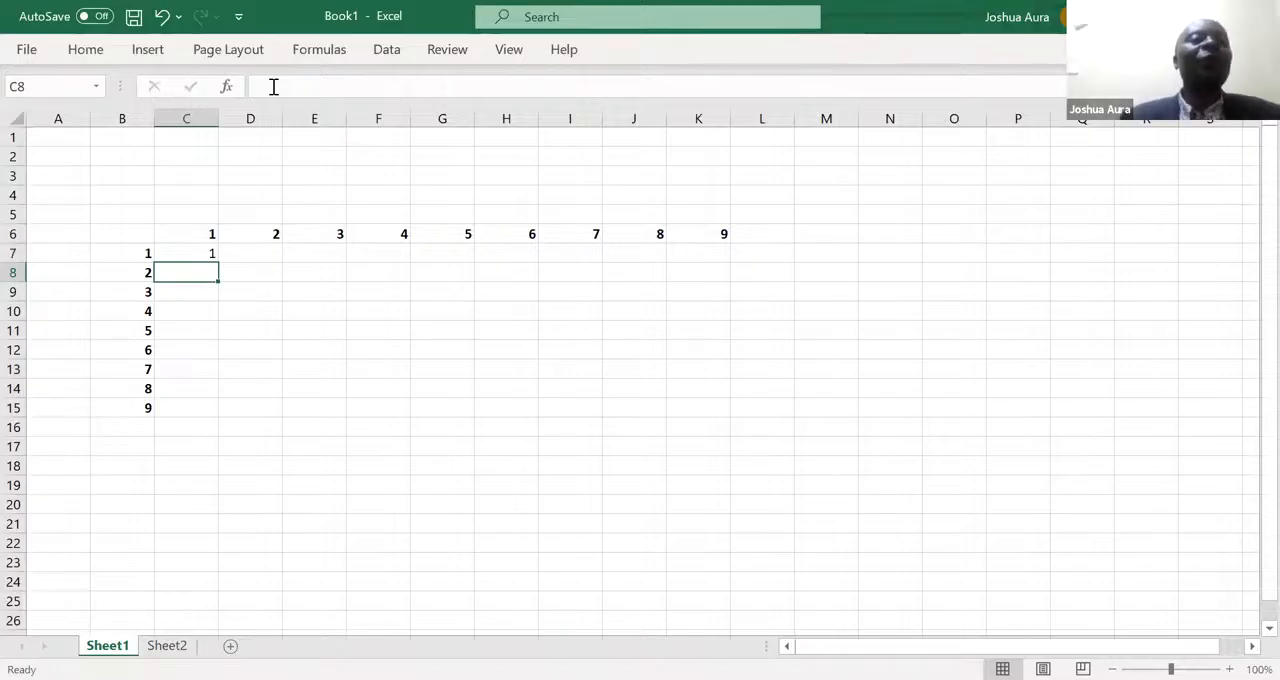
- Copy the formula in C7 across to K7, and fill that row down through row 15 to complete the grid
click(210, 249)
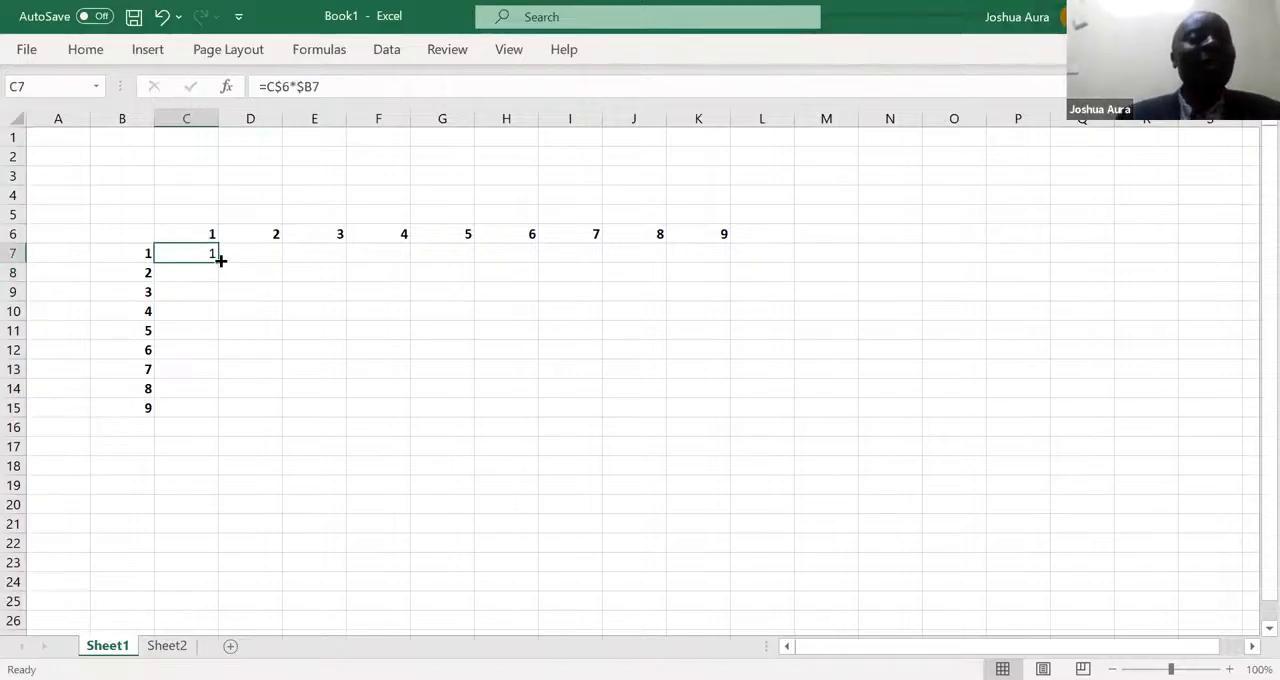
drag(220, 260, 714, 266)
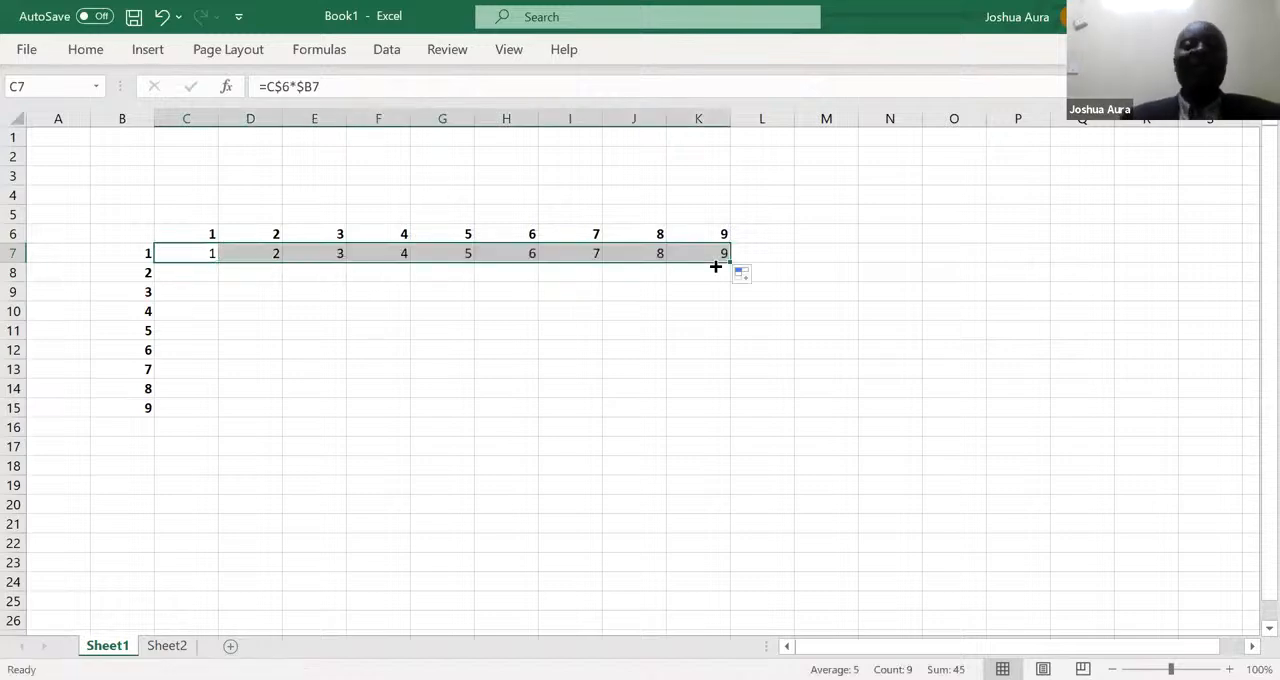
drag(729, 260, 735, 412)
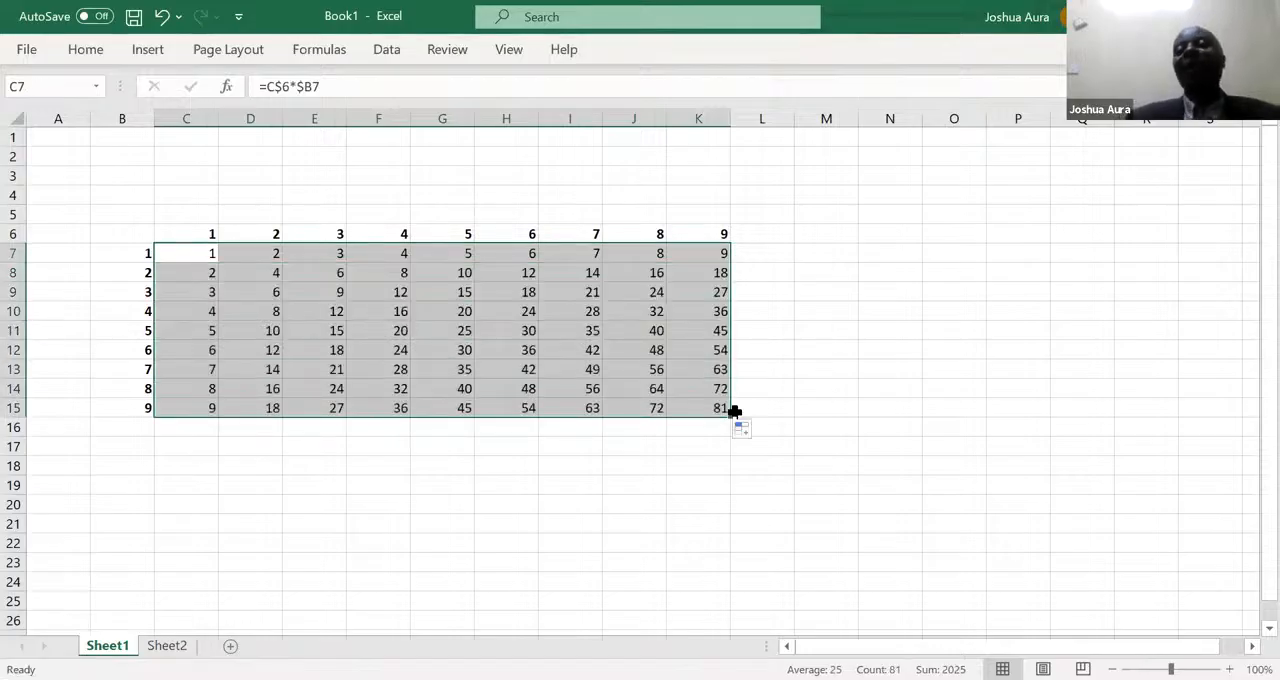
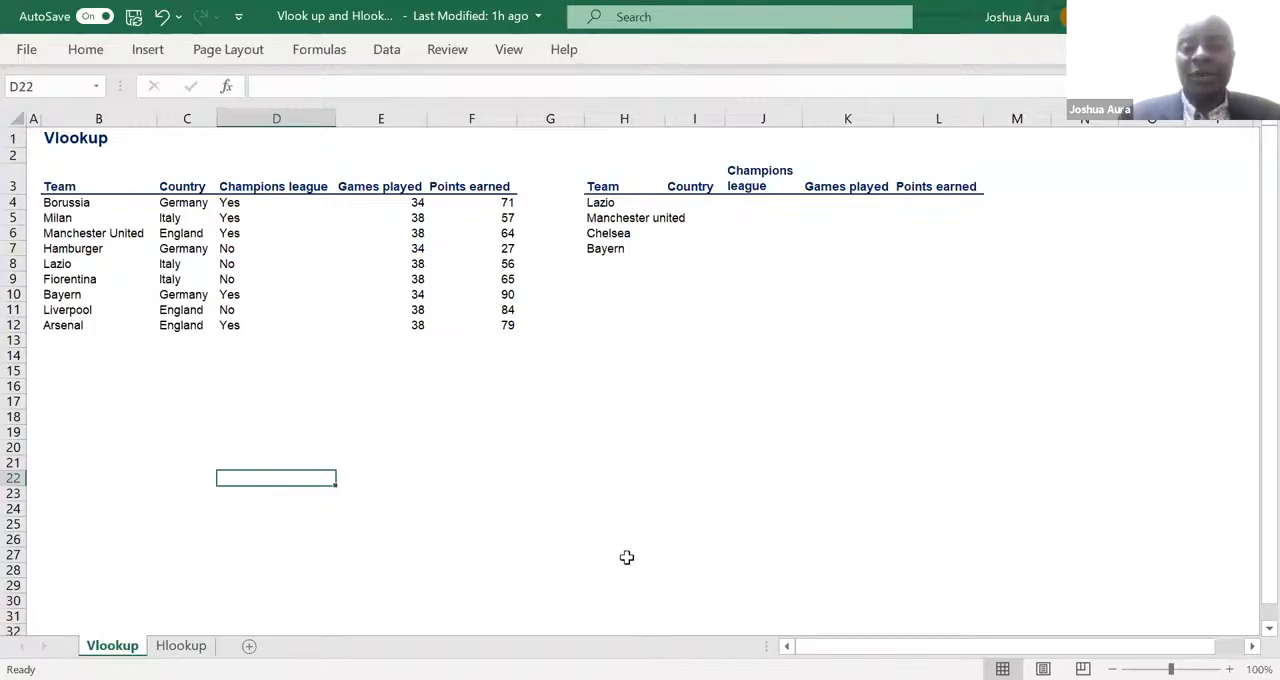
- Clear the team names below Lazio in H5:H7 of the lookup table
key(alt+Tab)
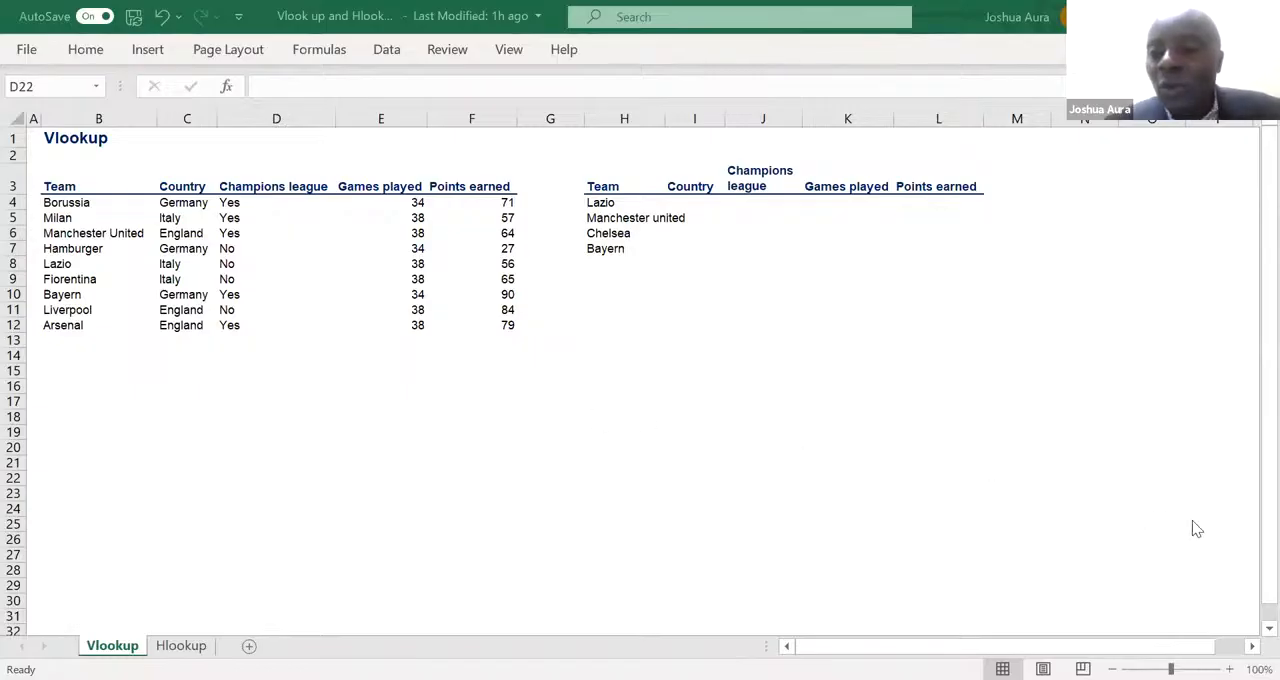
click(1250, 490)
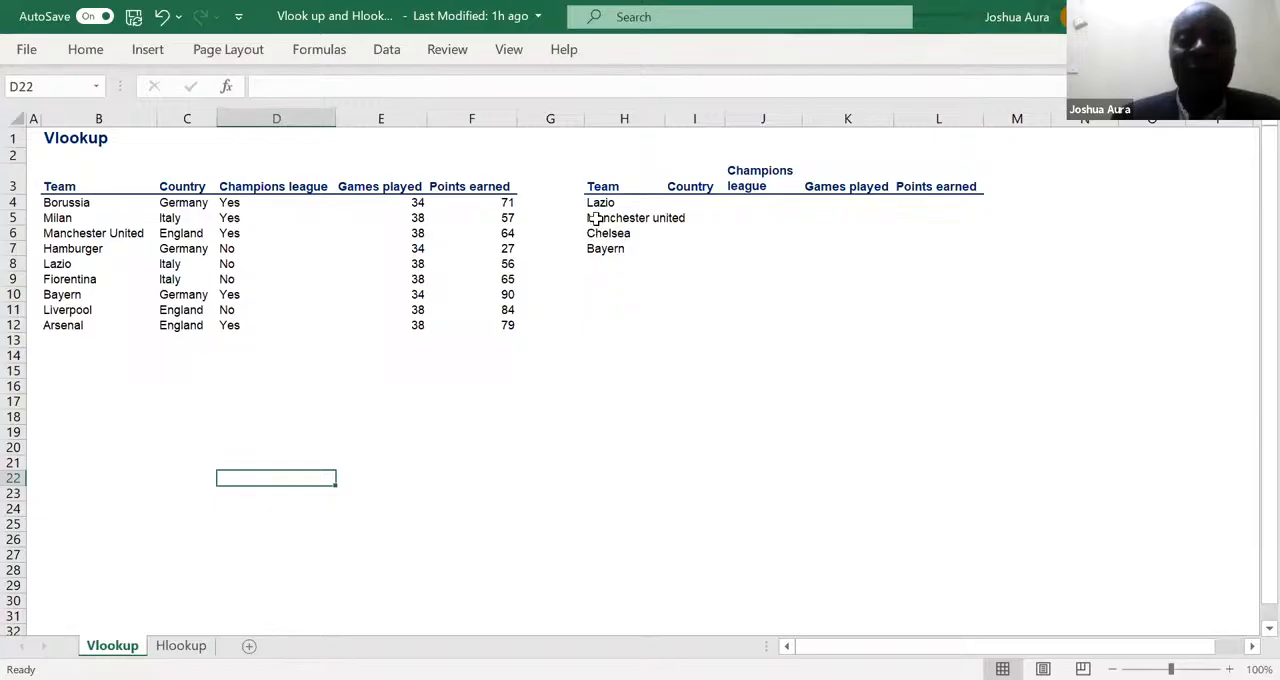
drag(596, 218, 617, 249)
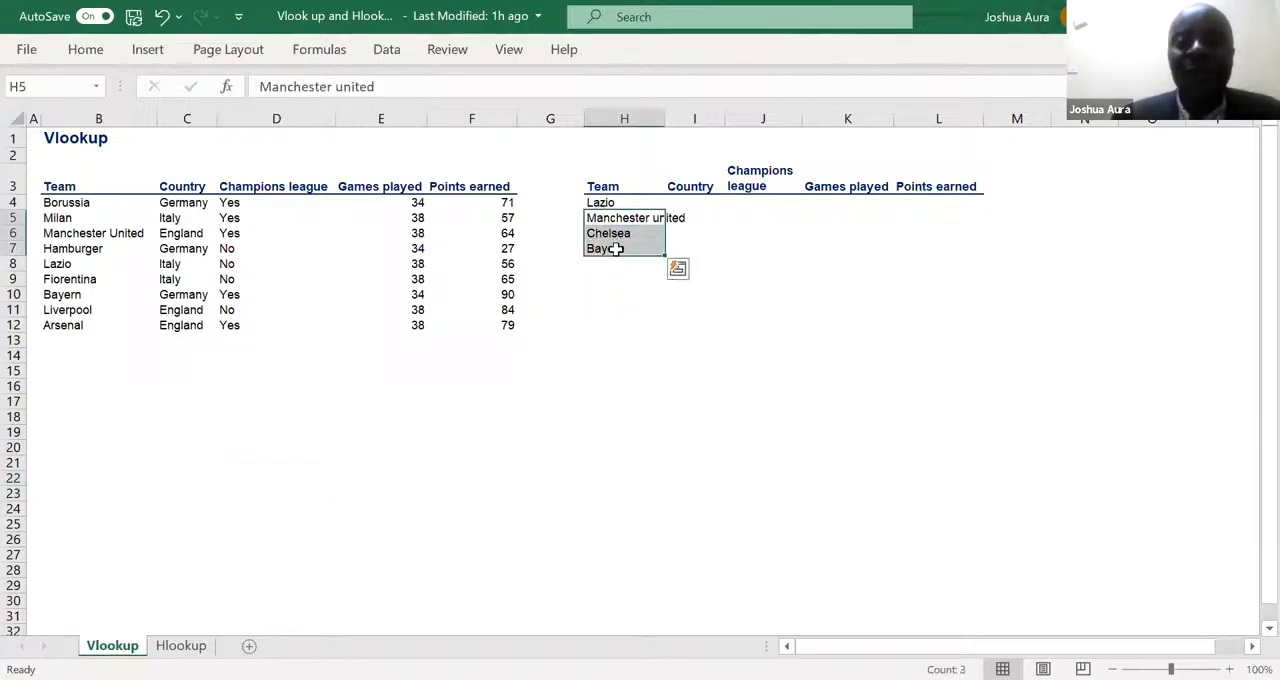
key(Delete)
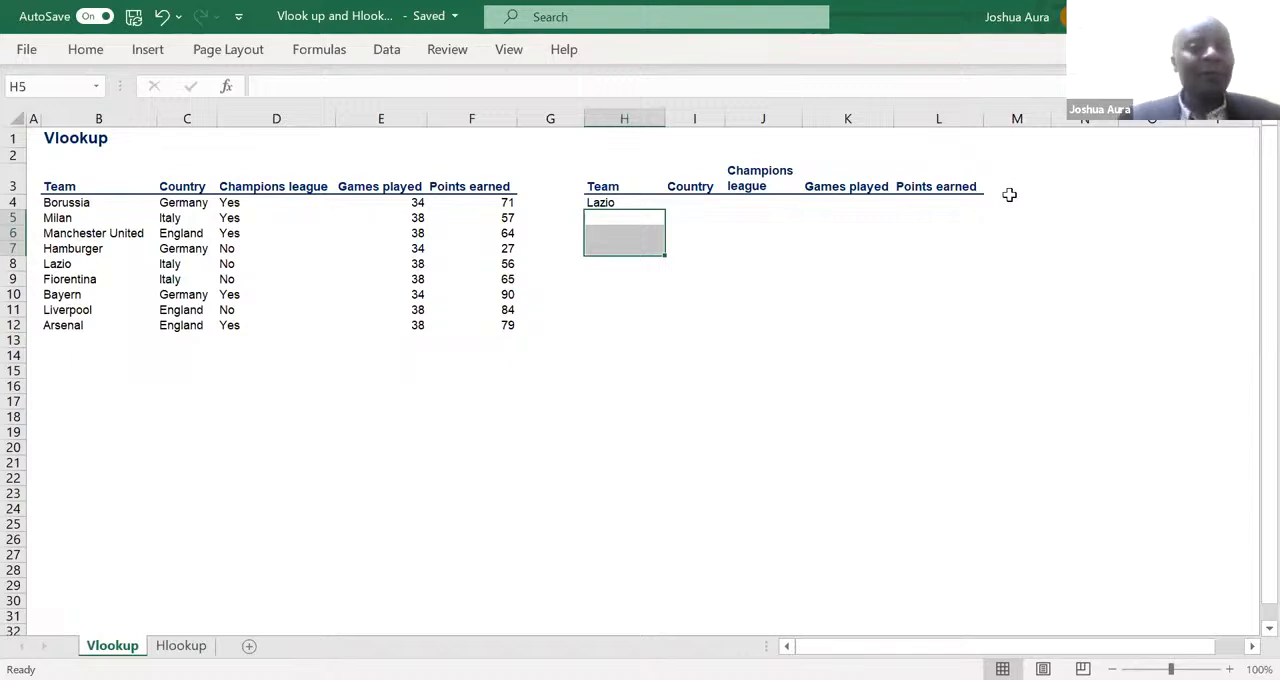
- Begin a VLOOKUP formula in I4 under Country, using $H4 with the column locked as the lookup value
click(601, 201)
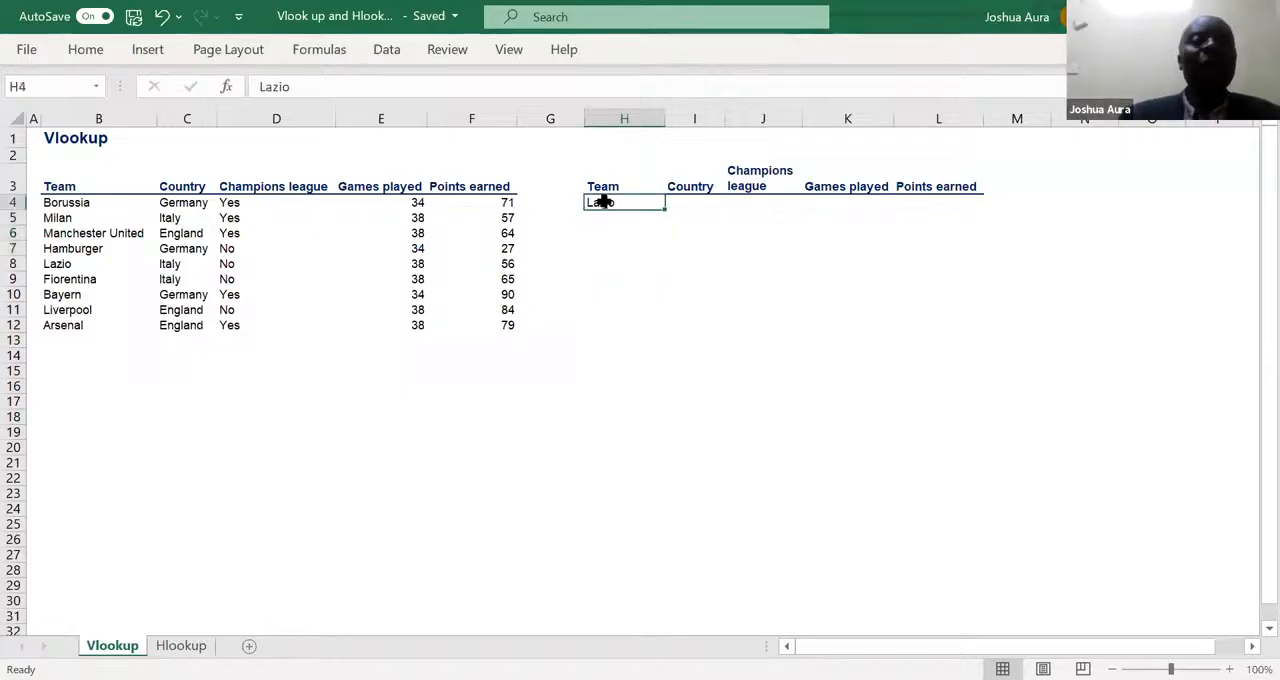
click(692, 202)
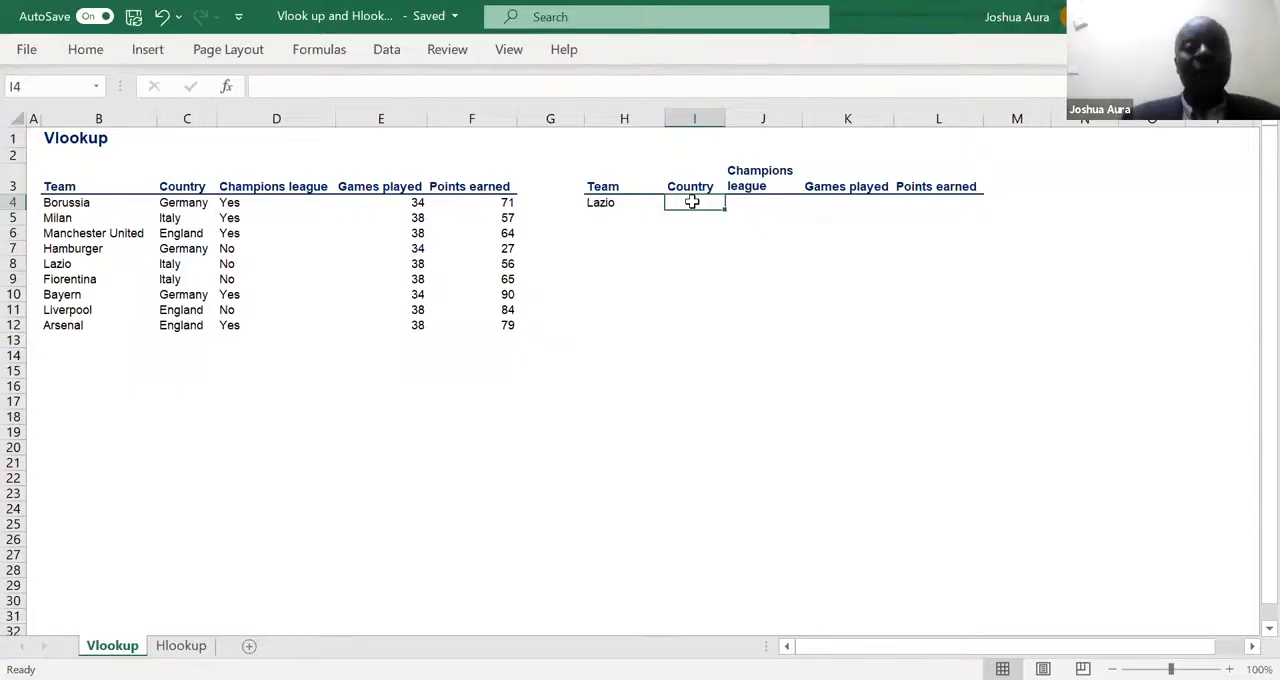
text(=)
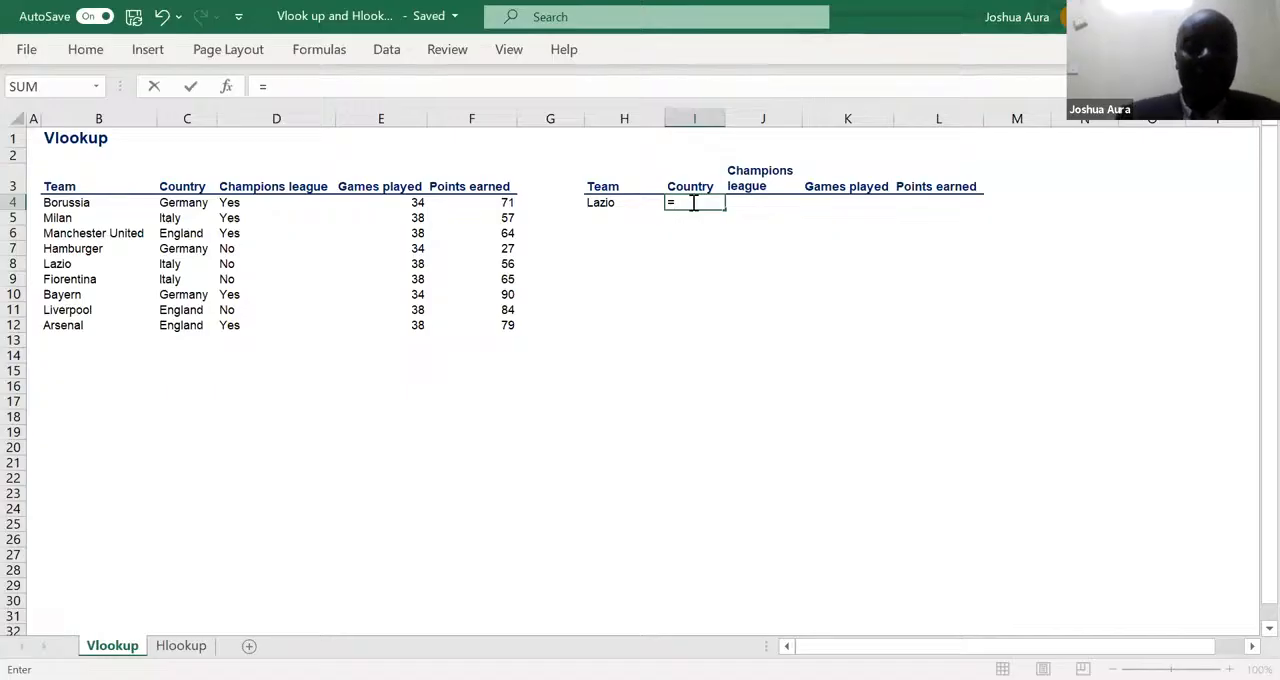
text(vl)
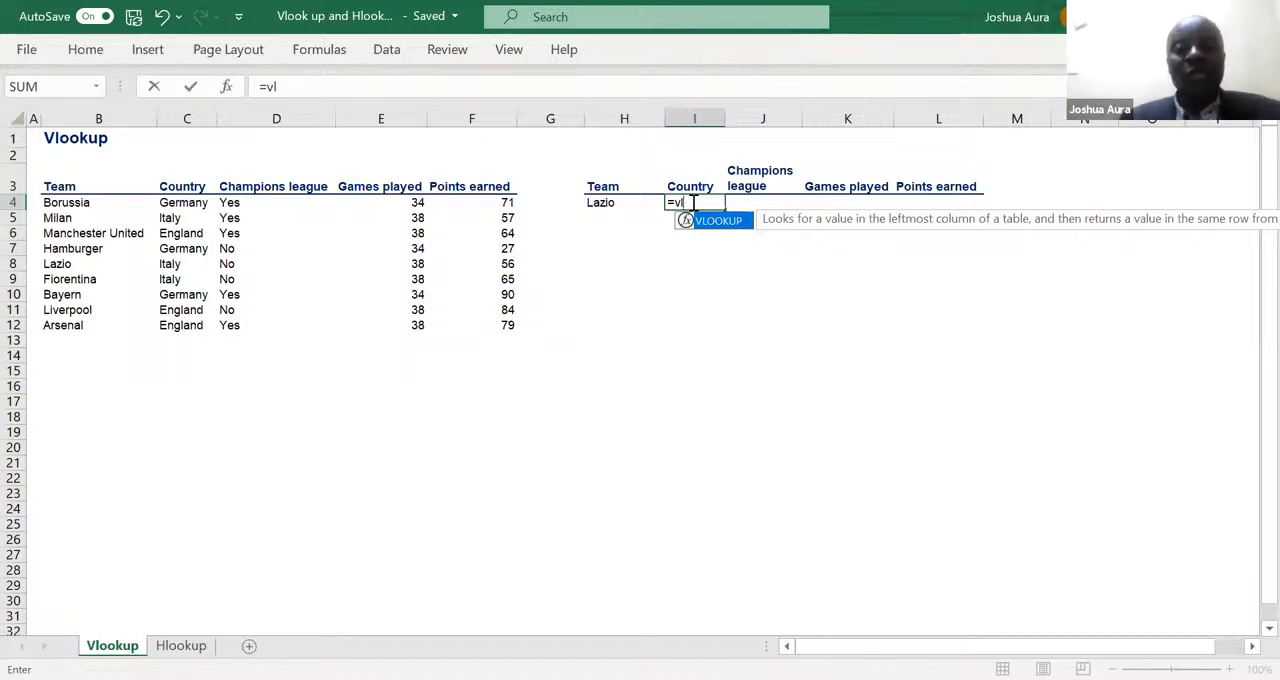
key(Tab)
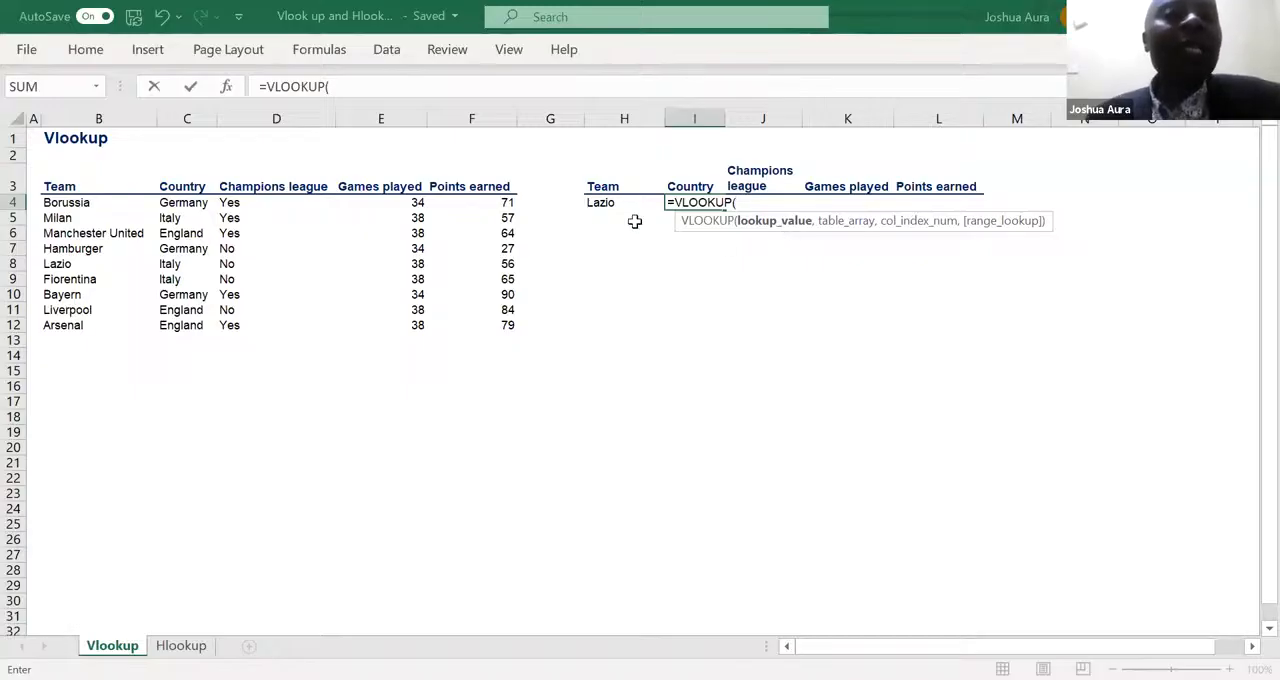
click(610, 202)
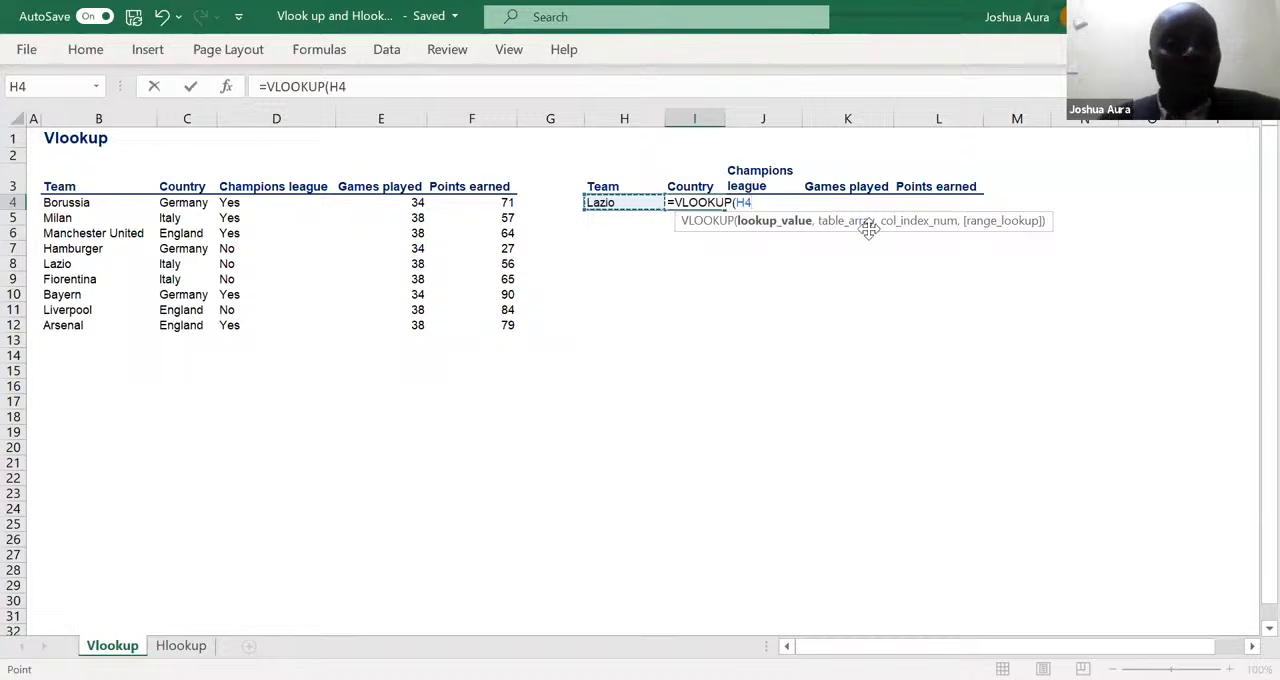
click(735, 203)
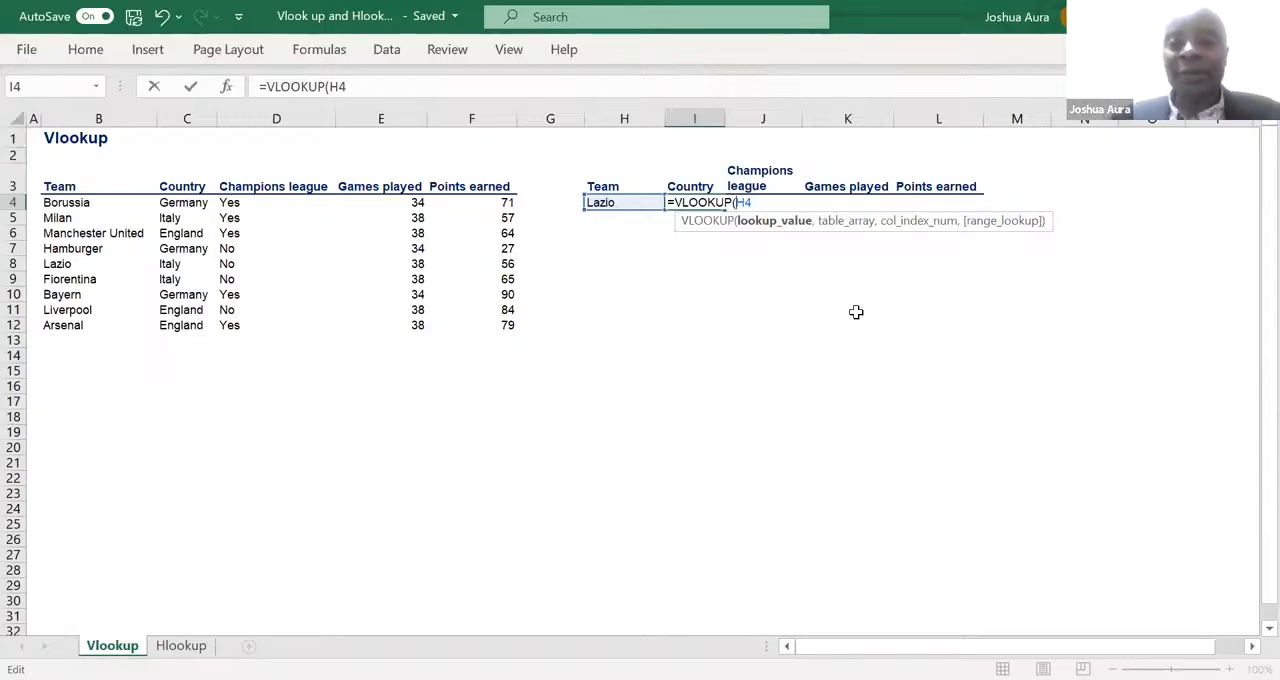
key(Left)
key(Left)
text($)
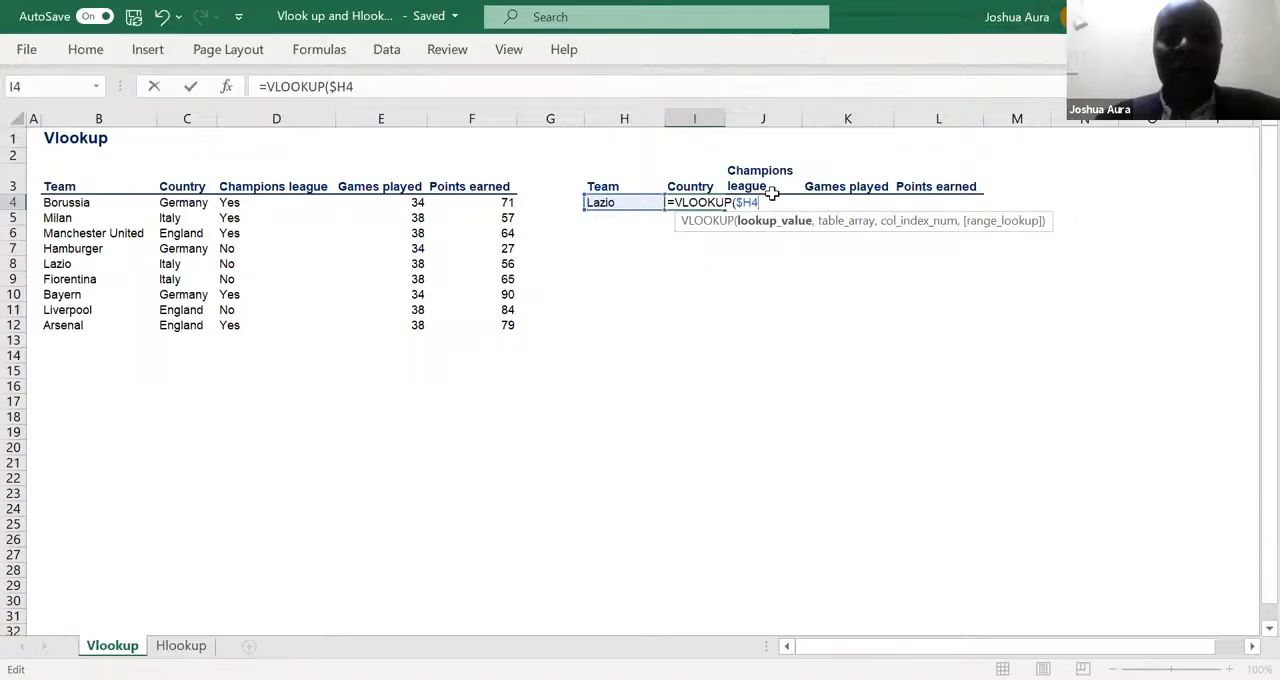
text(,)
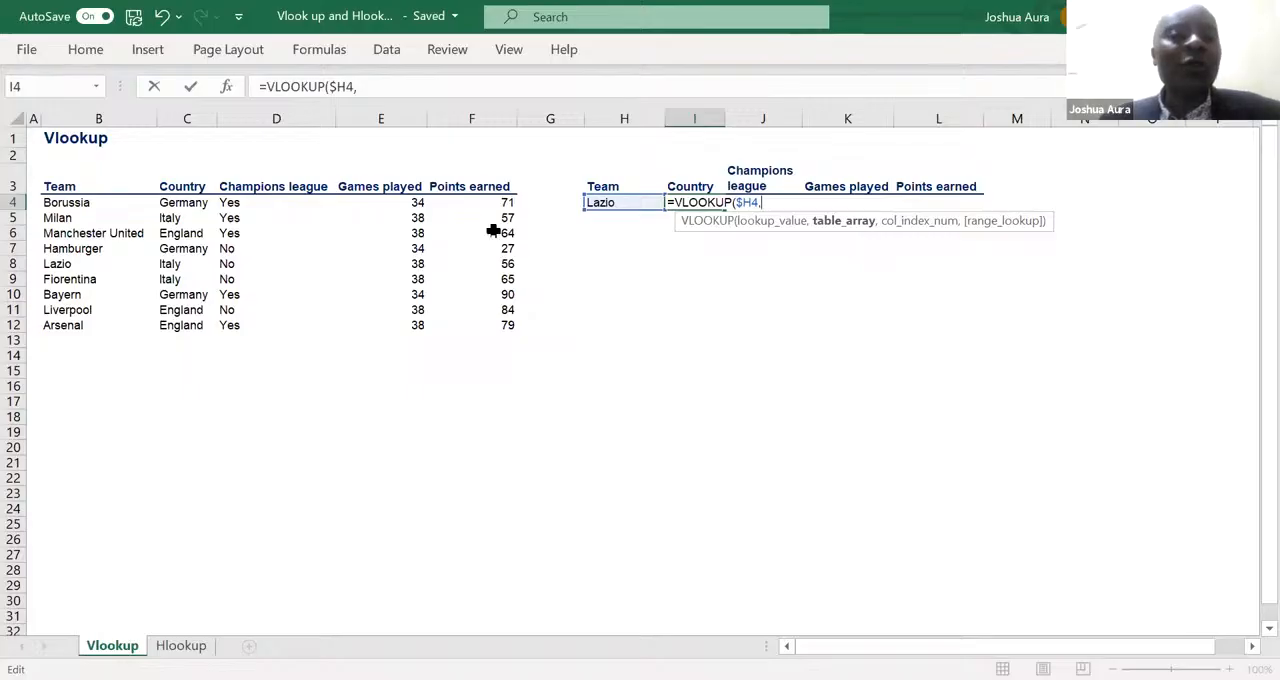
- Set the VLOOKUP's table array to the whole team table including its headers, as the absolute range $B$3:$F$12
click(58, 187)
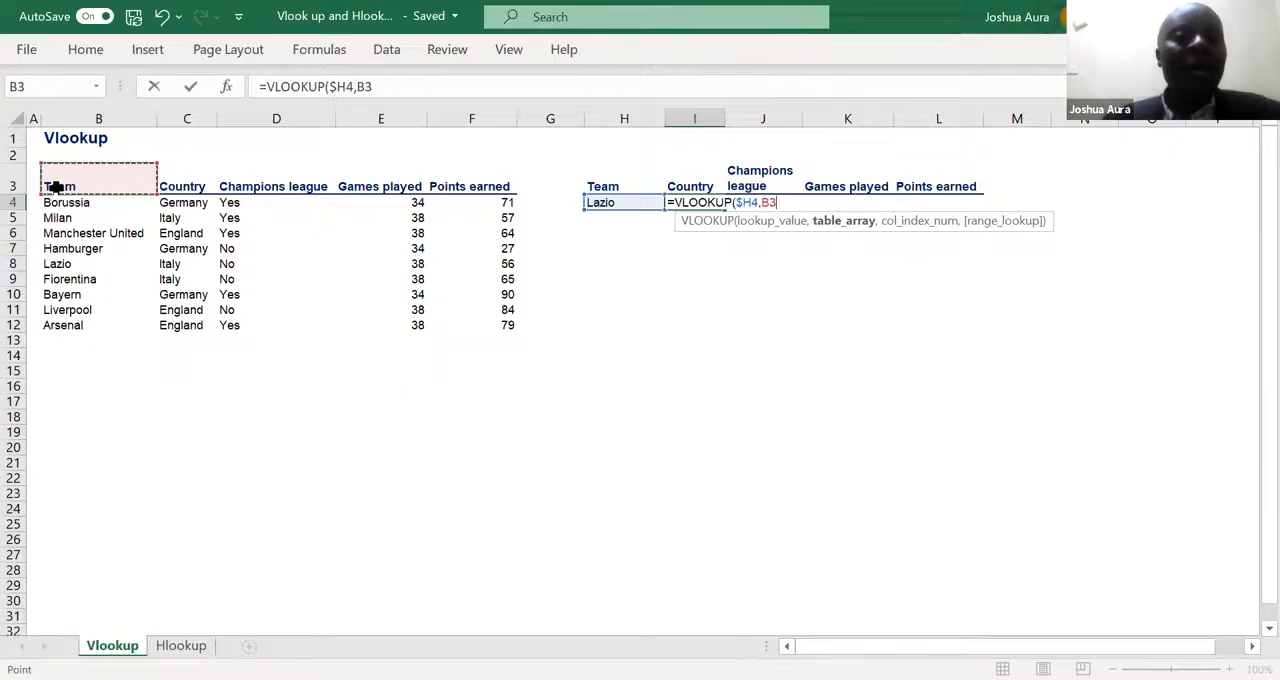
key(ctrl+shift+Right)
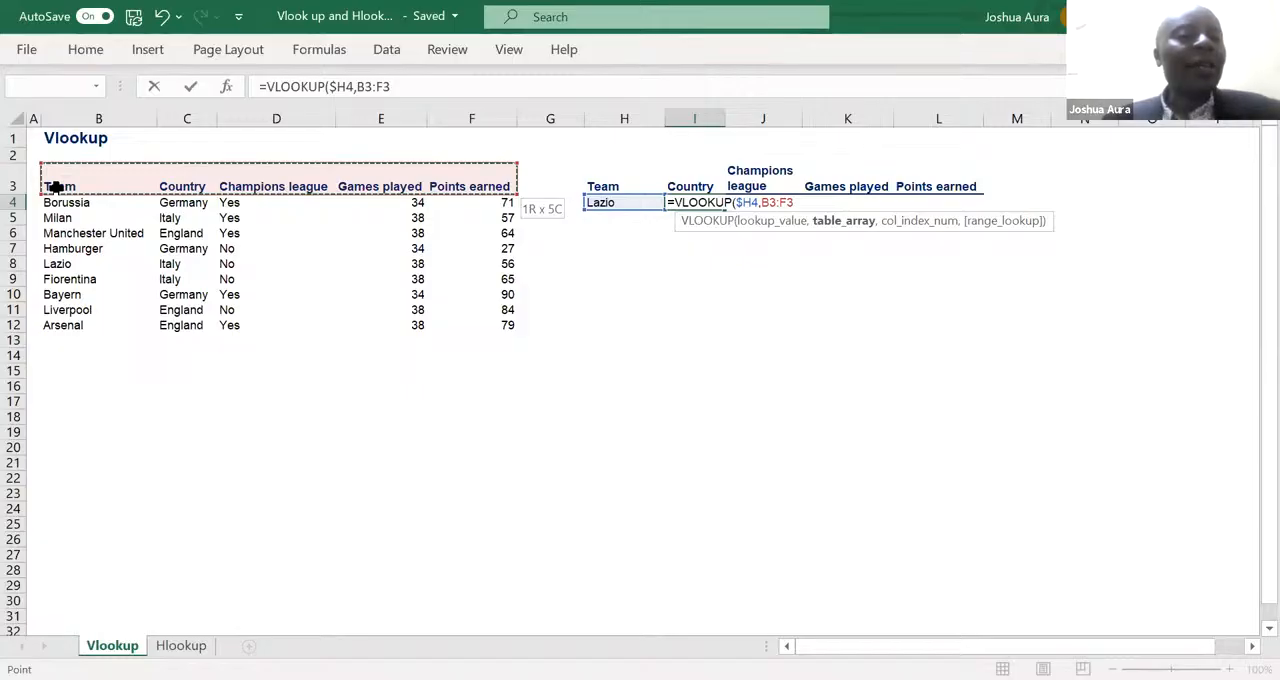
key(ctrl+shift+Down)
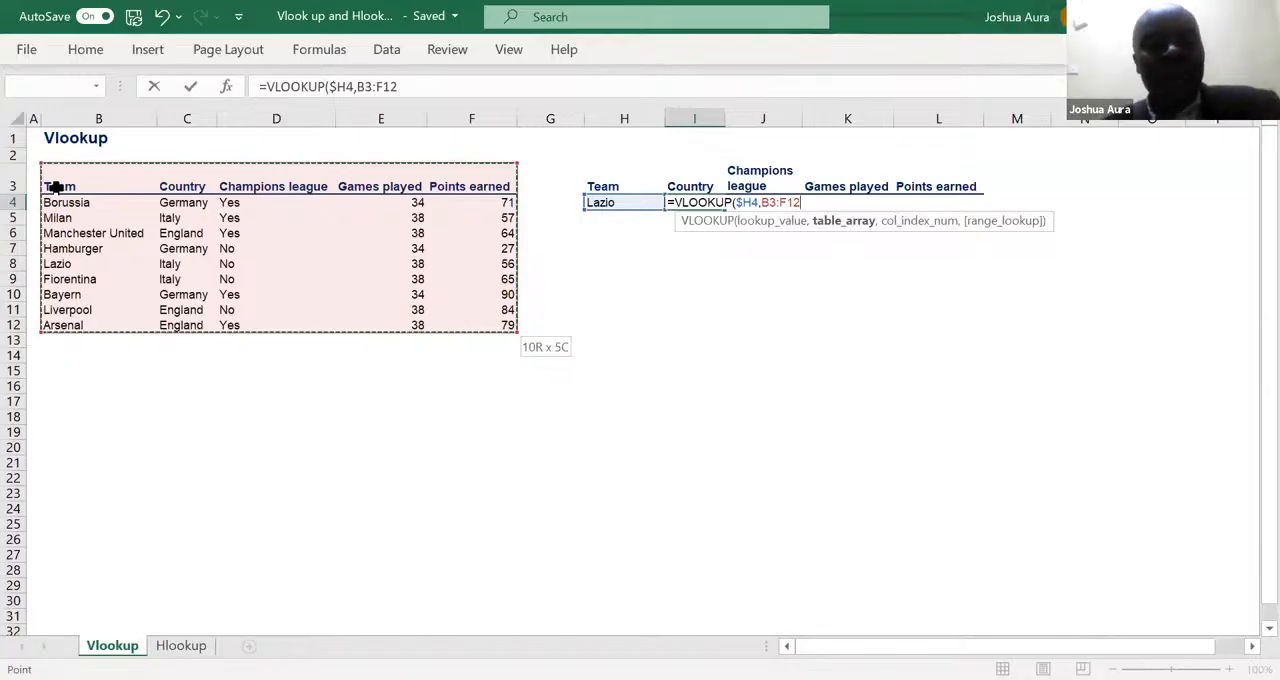
key(F4)
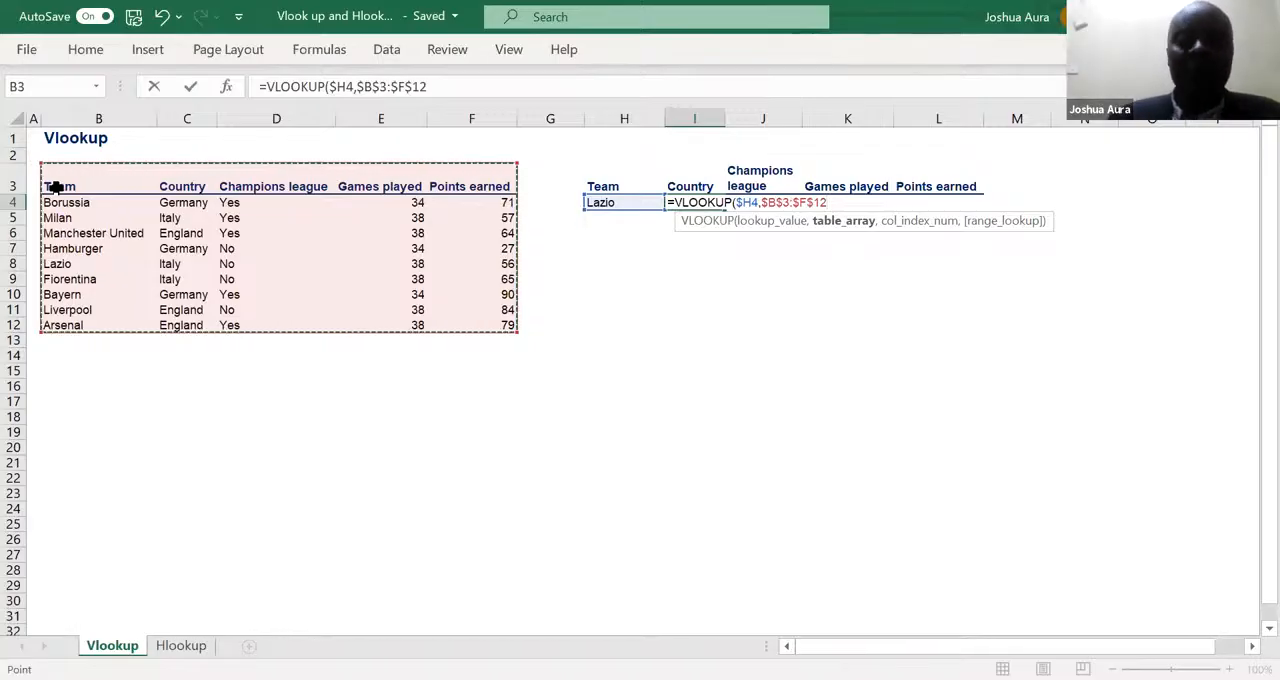
text(,)
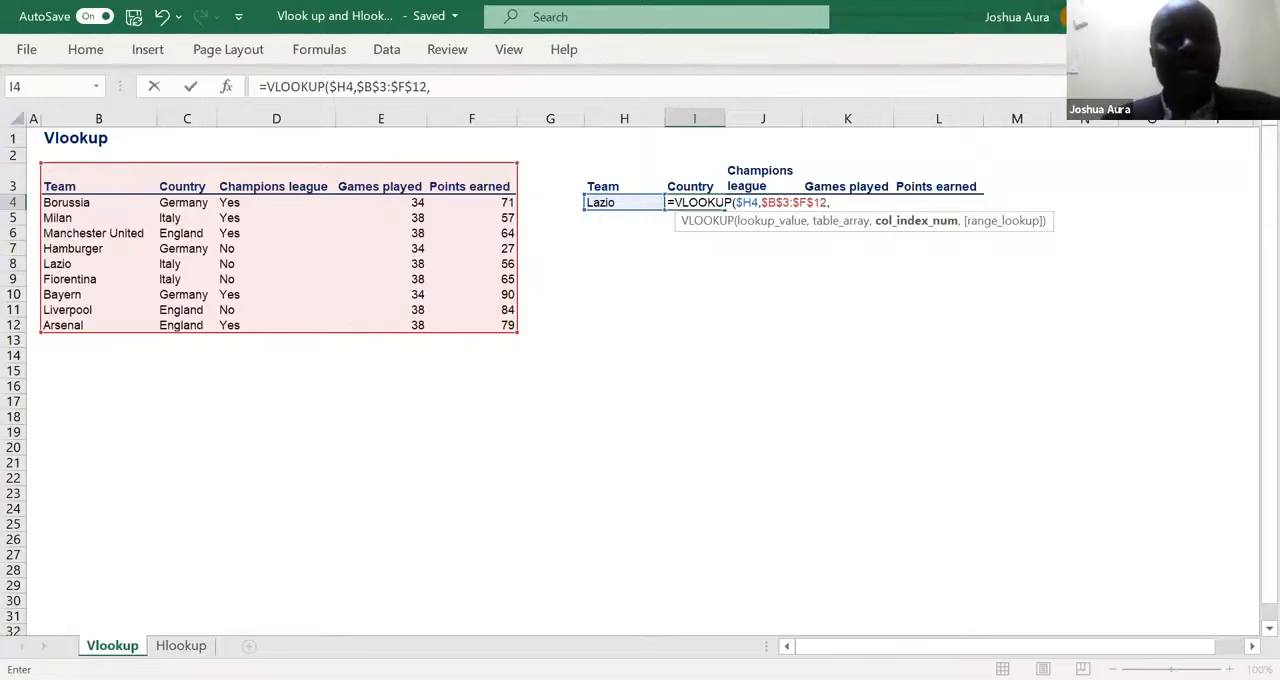
- Complete the VLOOKUP in I4 with column index 2 and an empty range_lookup argument, giving =VLOOKUP($H4,$B$3:$F$12,2,)
text(2)
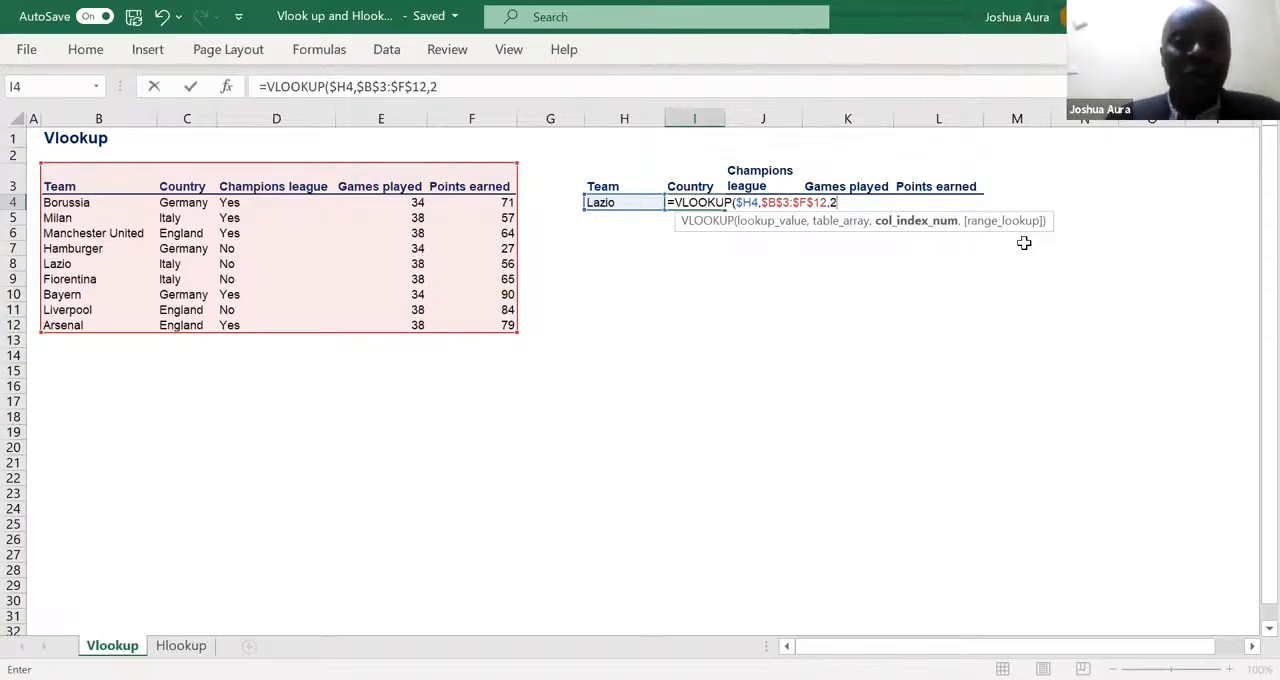
text(,)
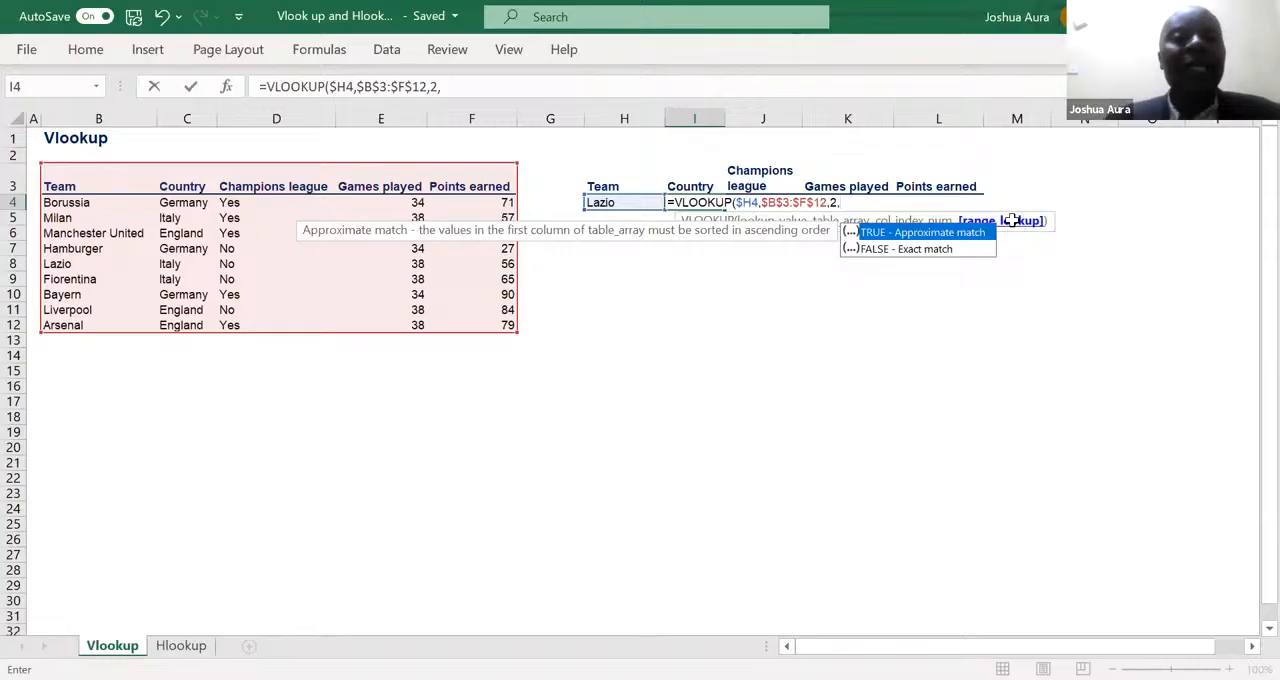
text())
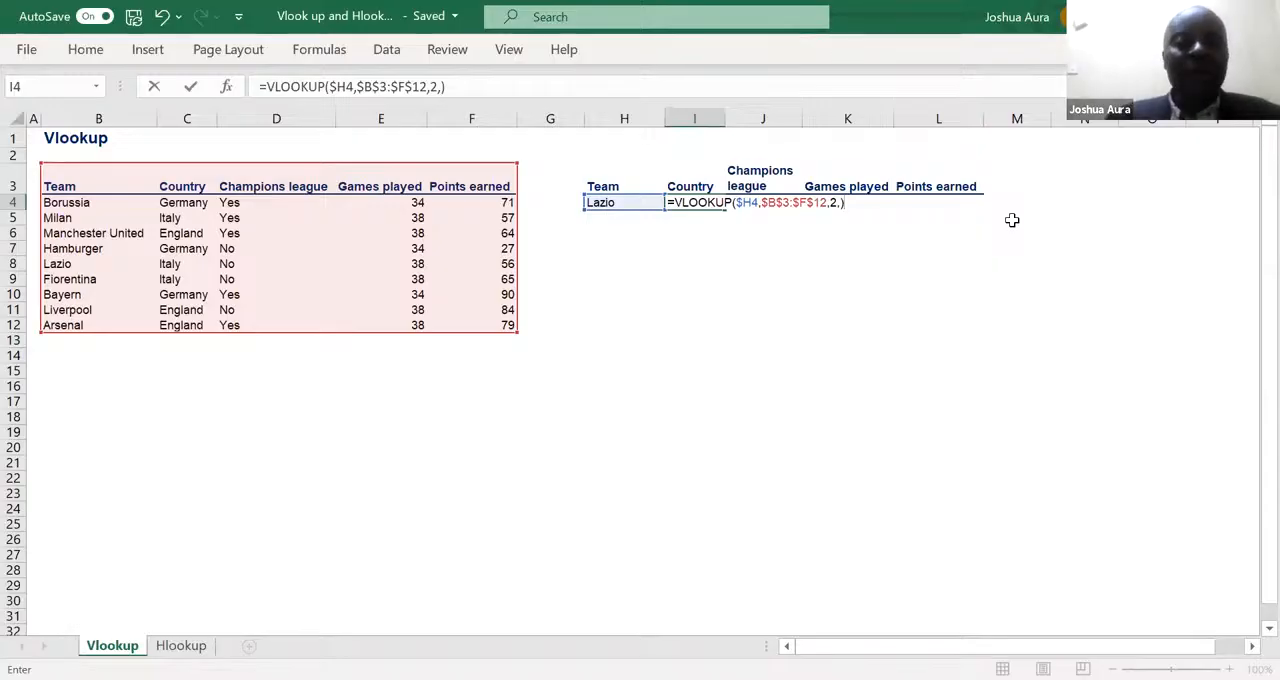
key(Return)
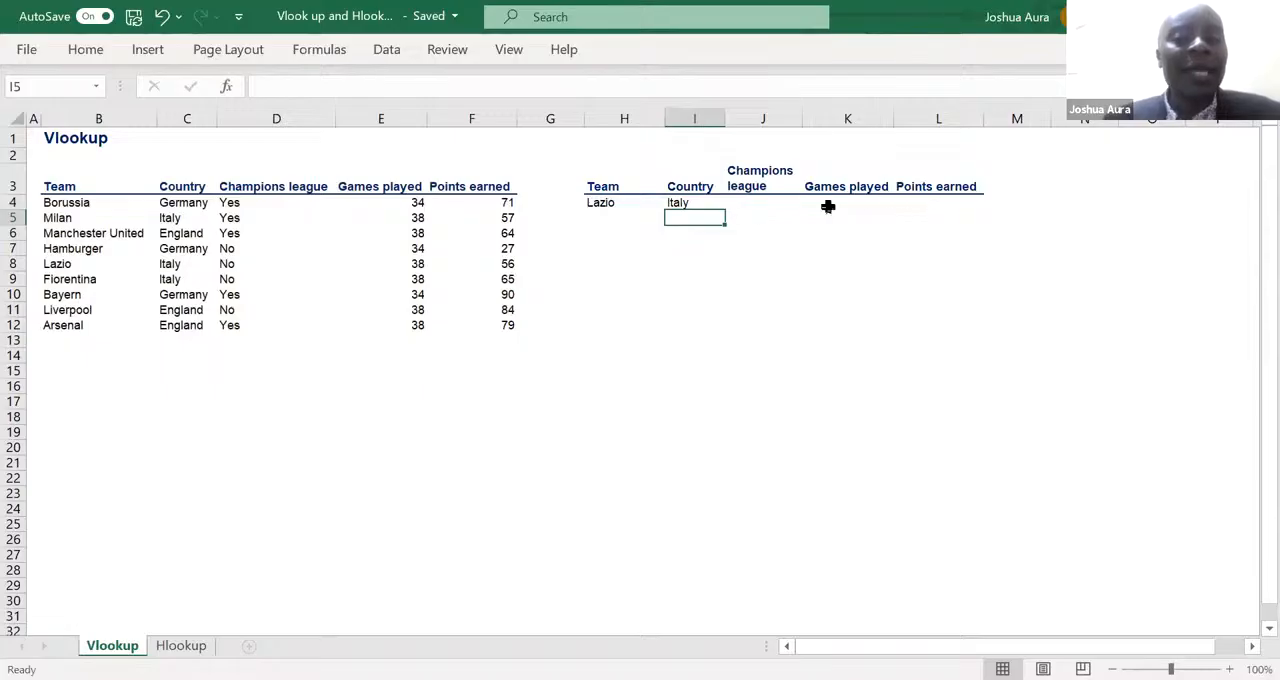
- Copy the VLOOKUP formula from I4 across the row to L4
click(680, 202)
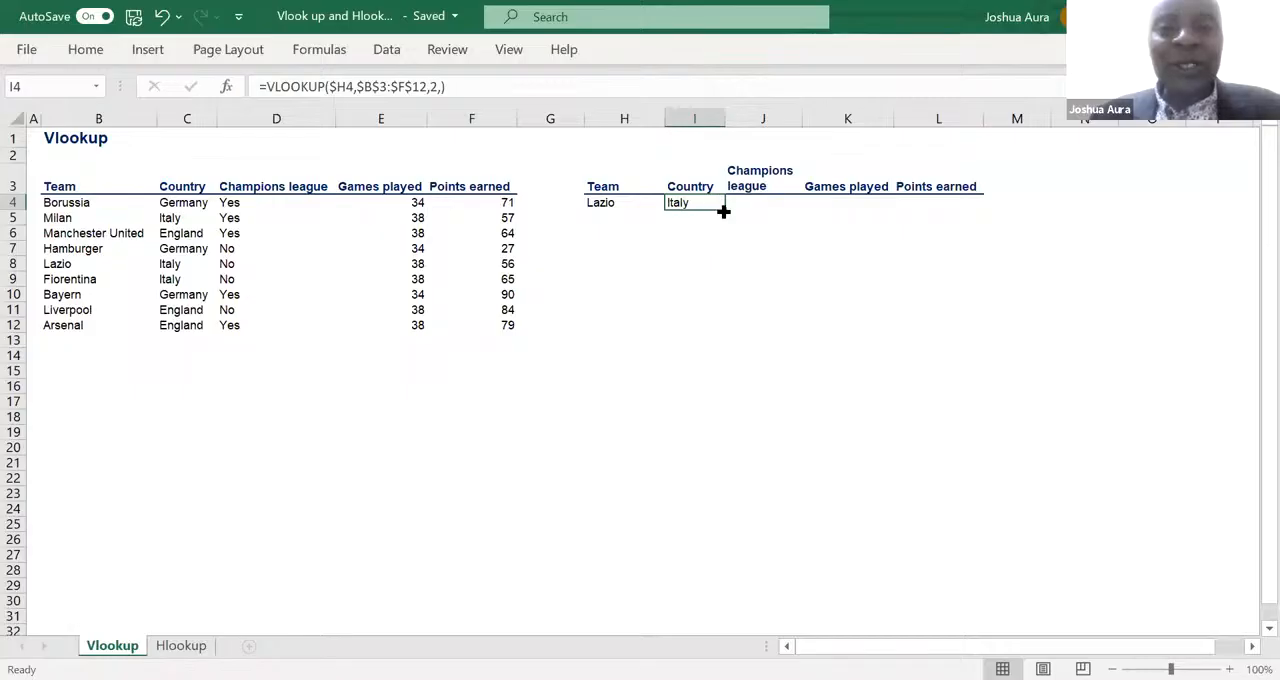
drag(725, 210, 948, 204)
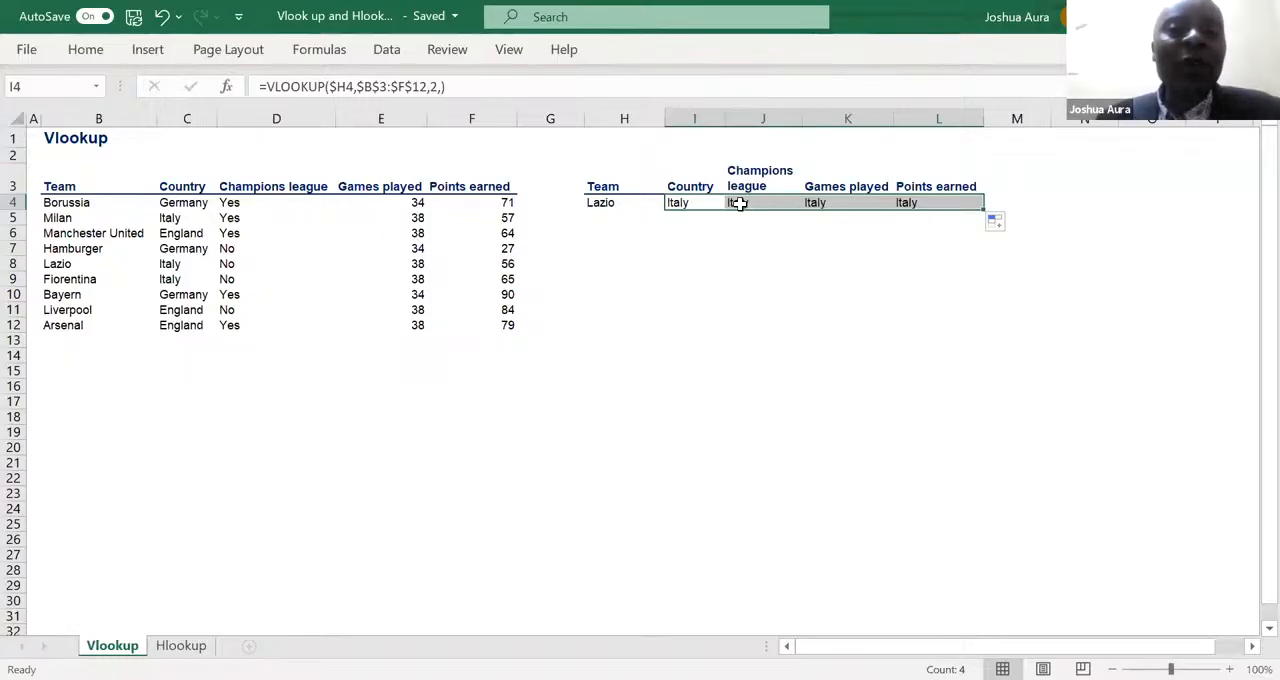
click(690, 203)
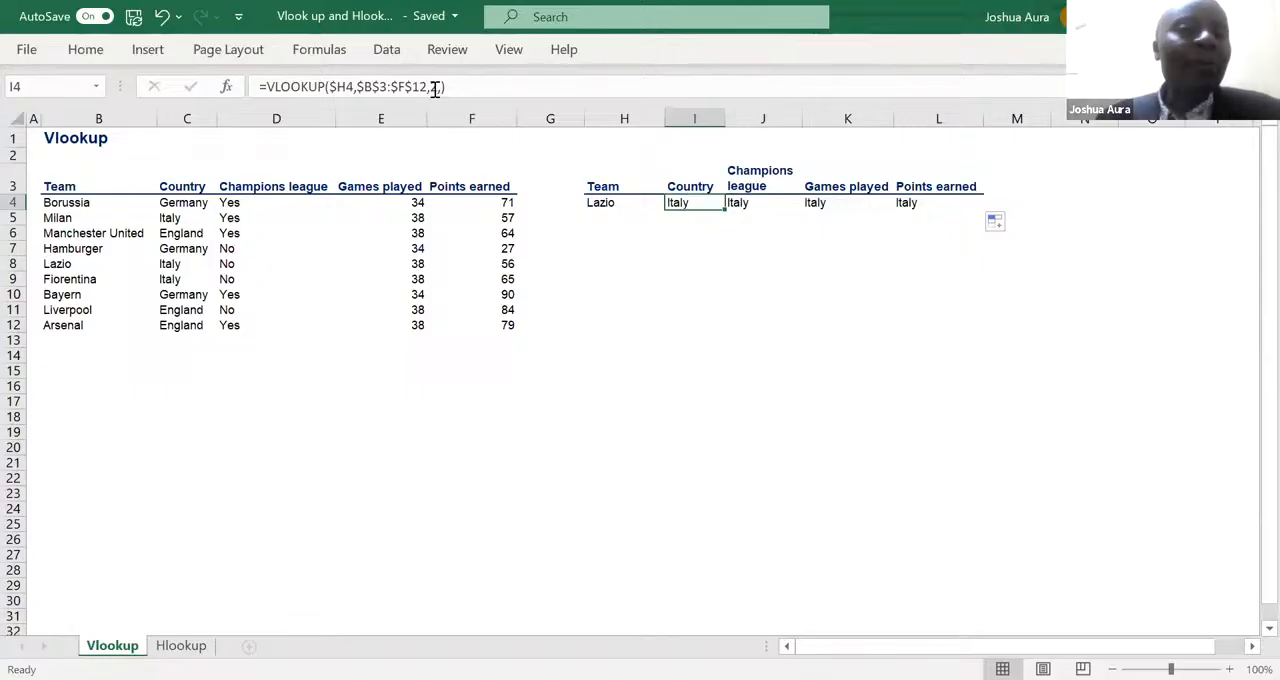
- Change the column index of the VLOOKUP in J4, under Champions league, to 3
click(740, 202)
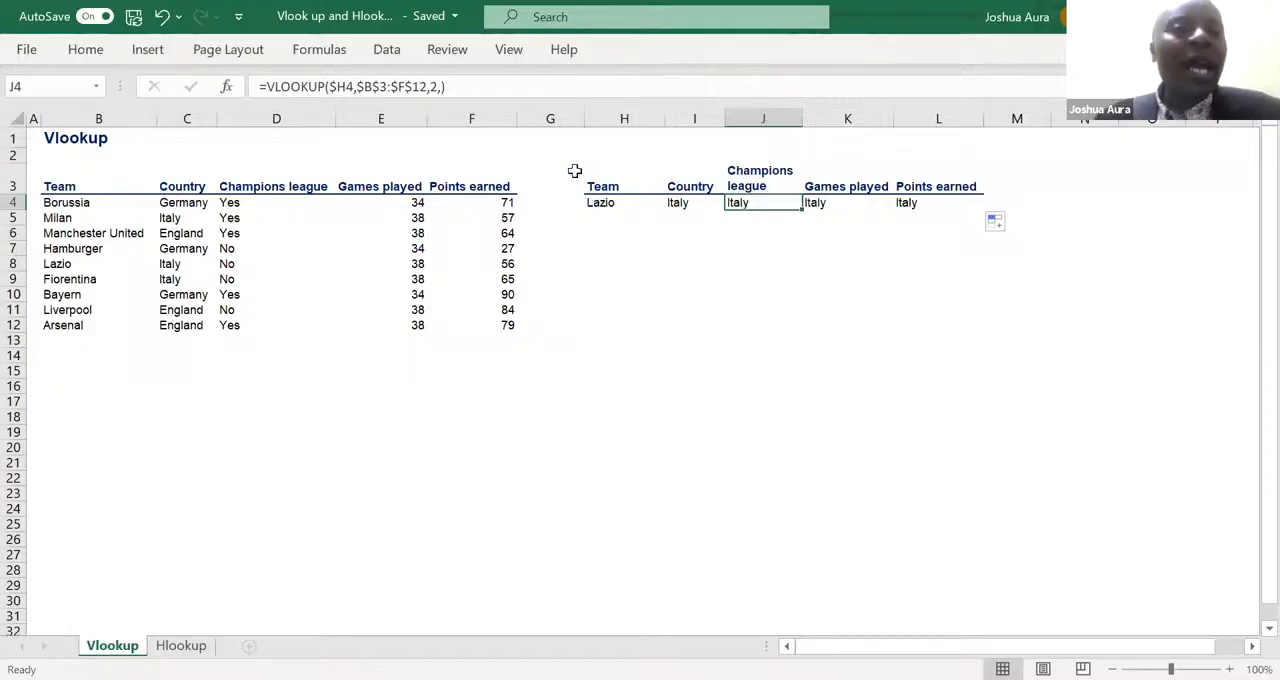
click(436, 88)
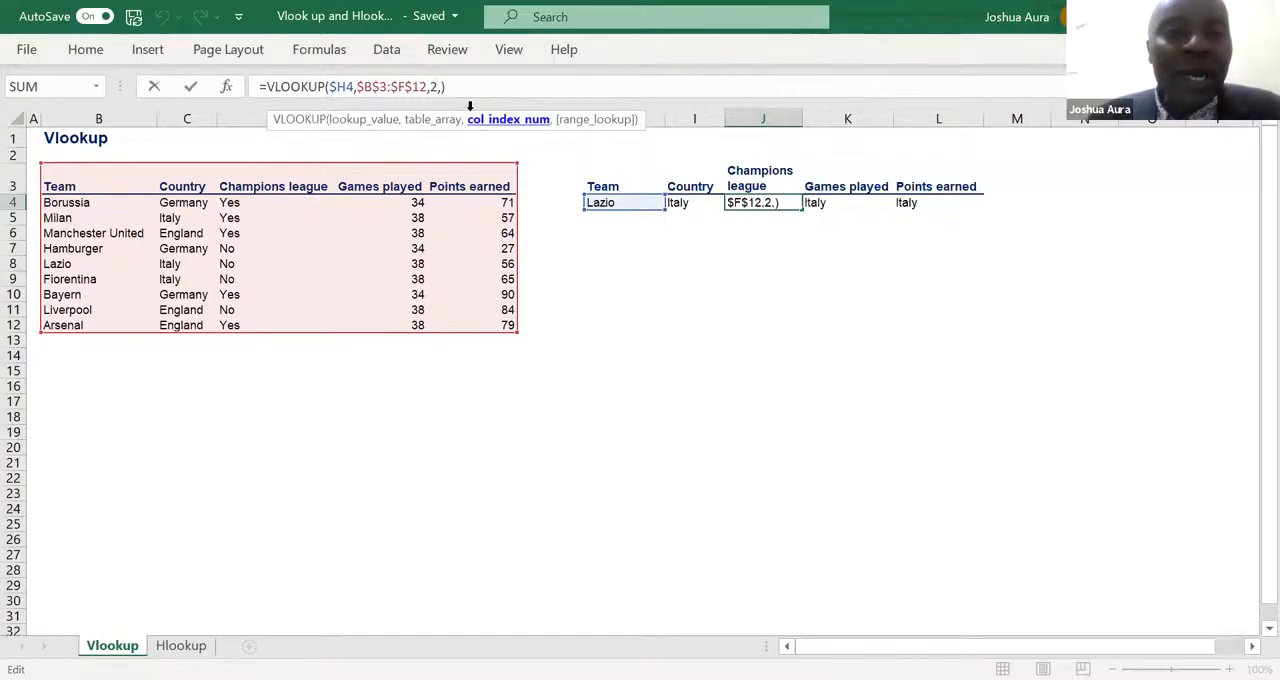
key(BackSpace)
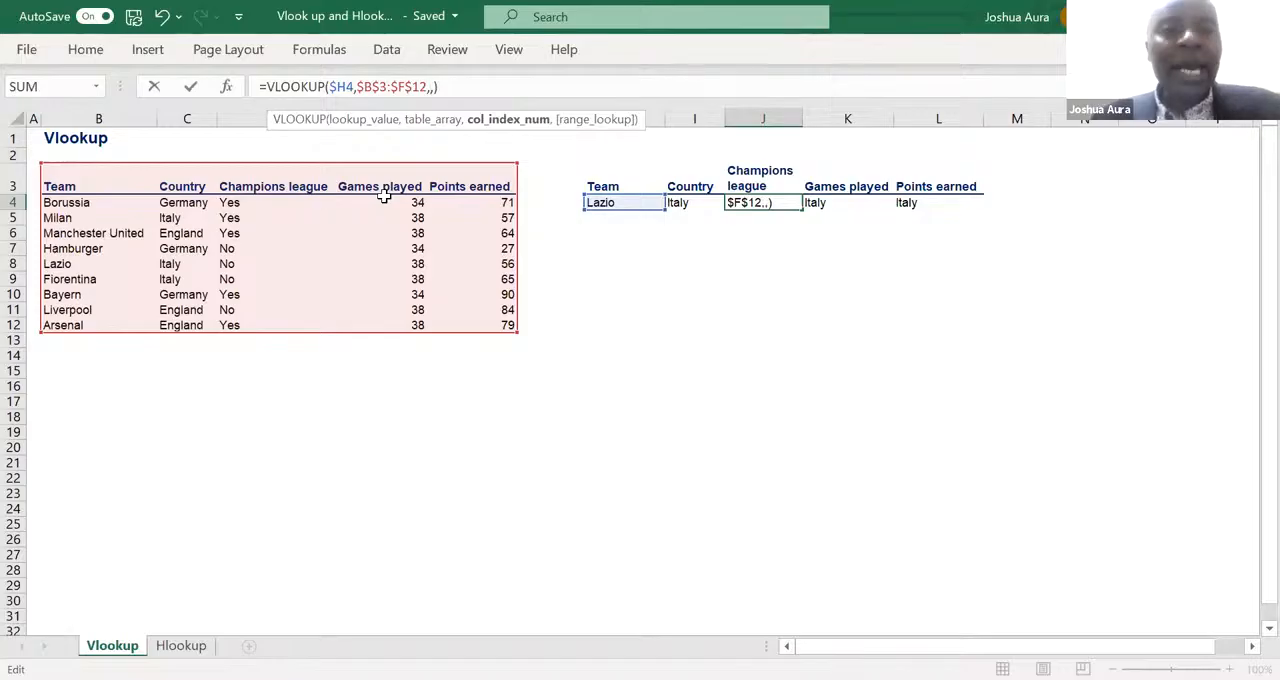
text(3)
key(Return)
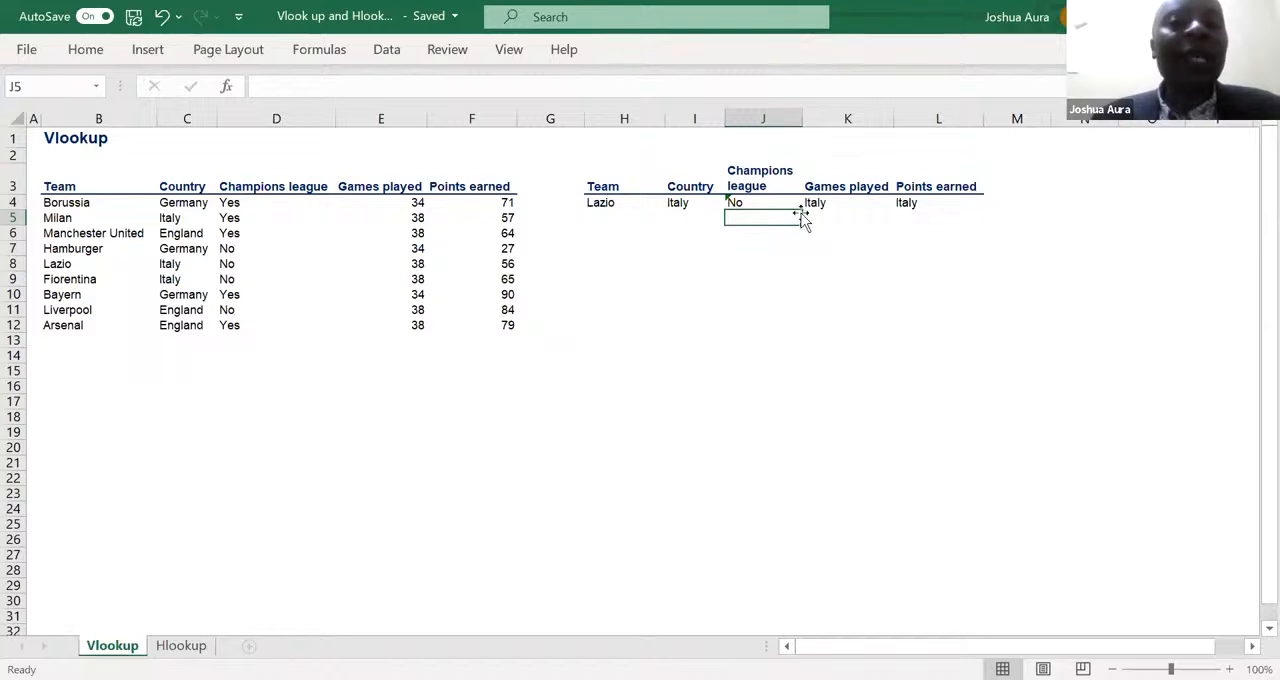
- Change the column index of the VLOOKUP in K4, under Games played, to 4
click(816, 204)
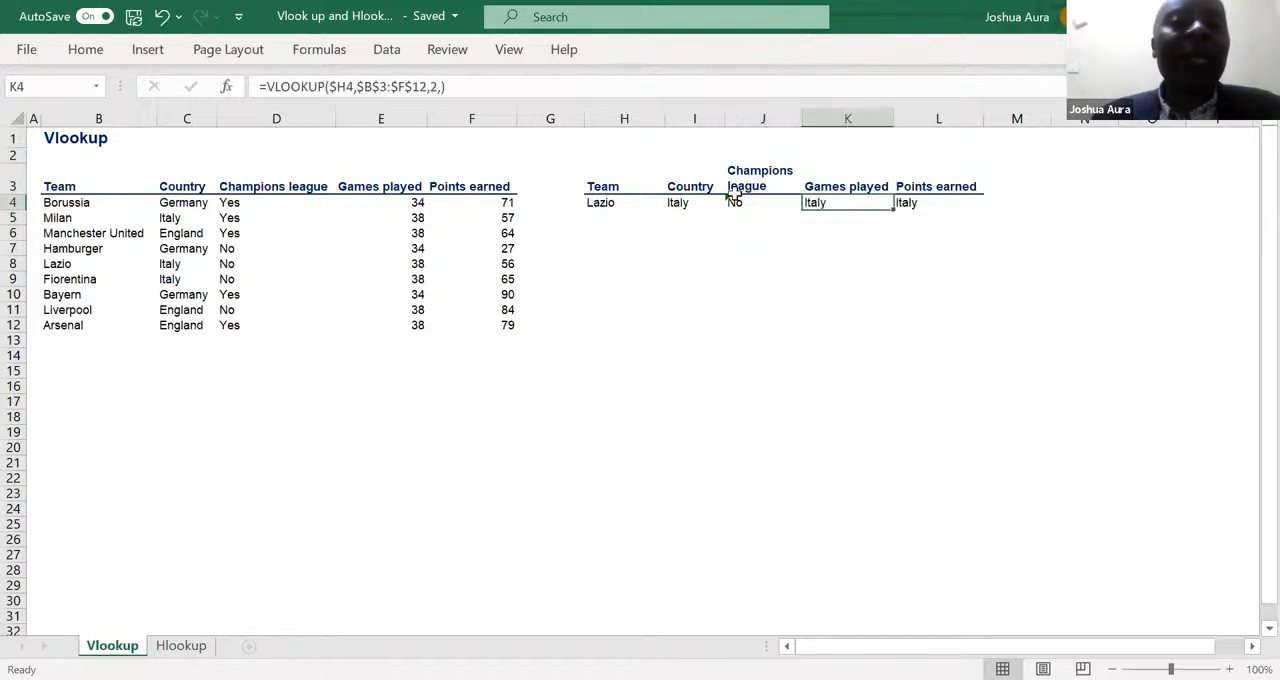
click(437, 88)
key(BackSpace)
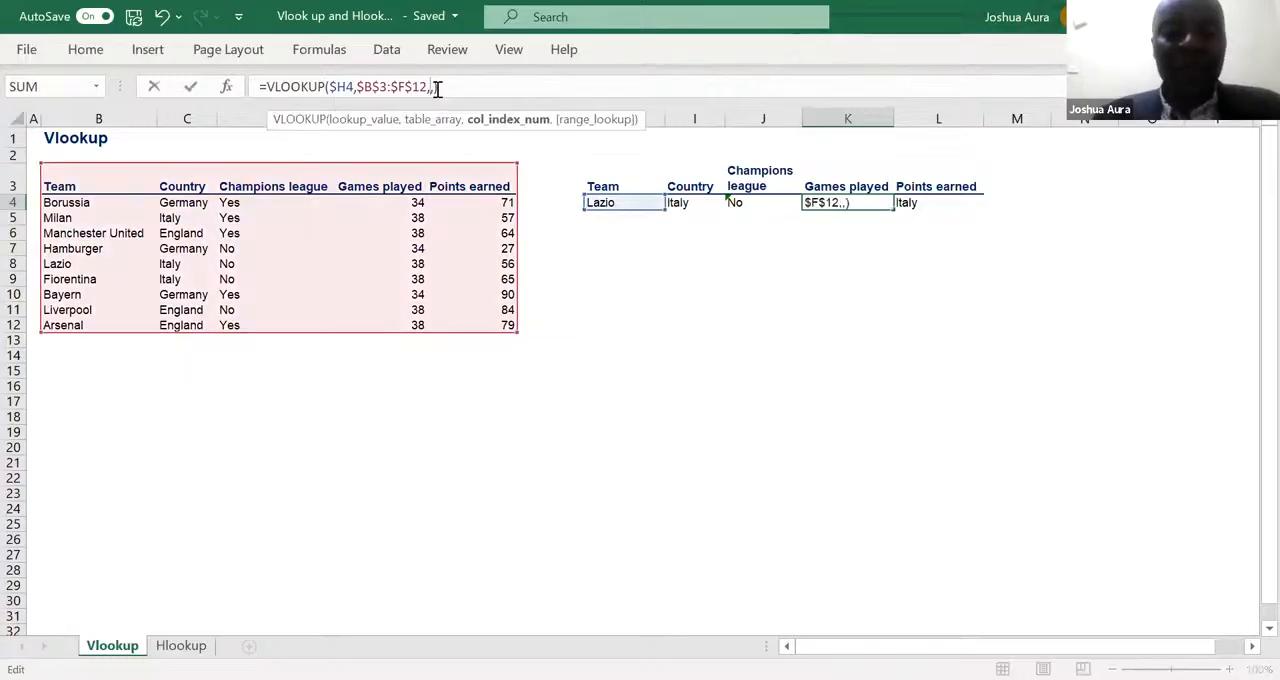
text(4)
key(Return)
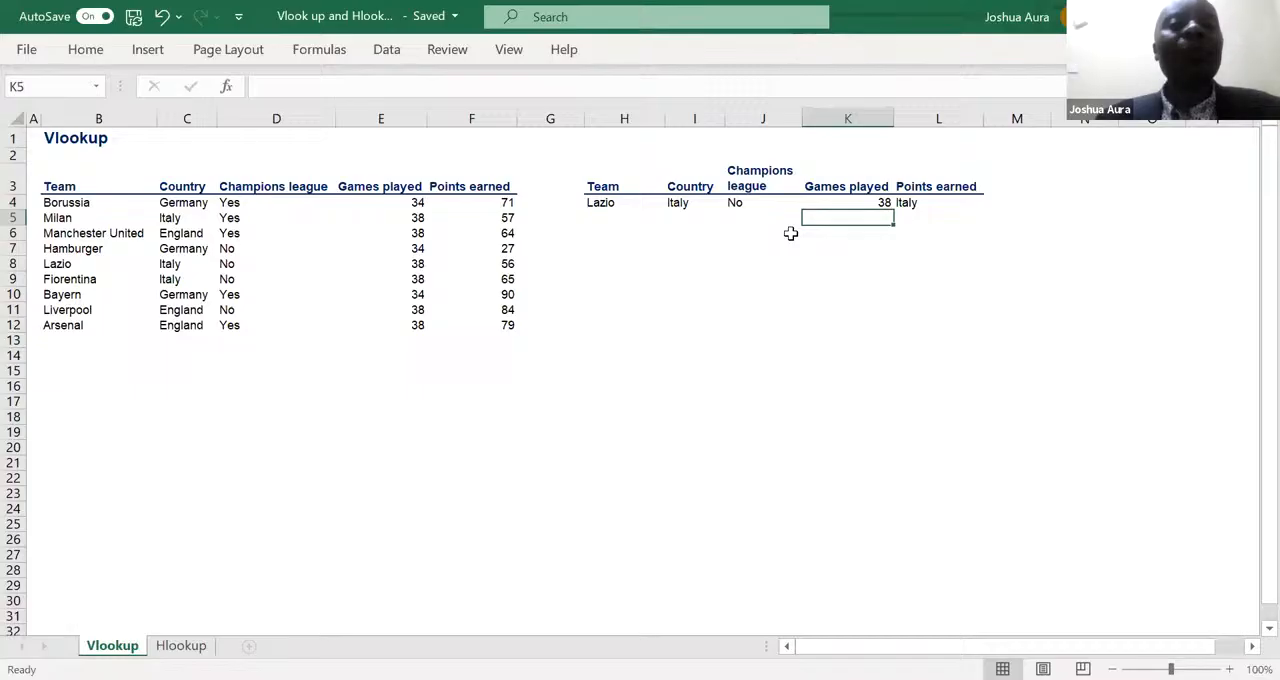
- Change the column index of the VLOOKUP in L4, under Points earned, to 5
click(917, 204)
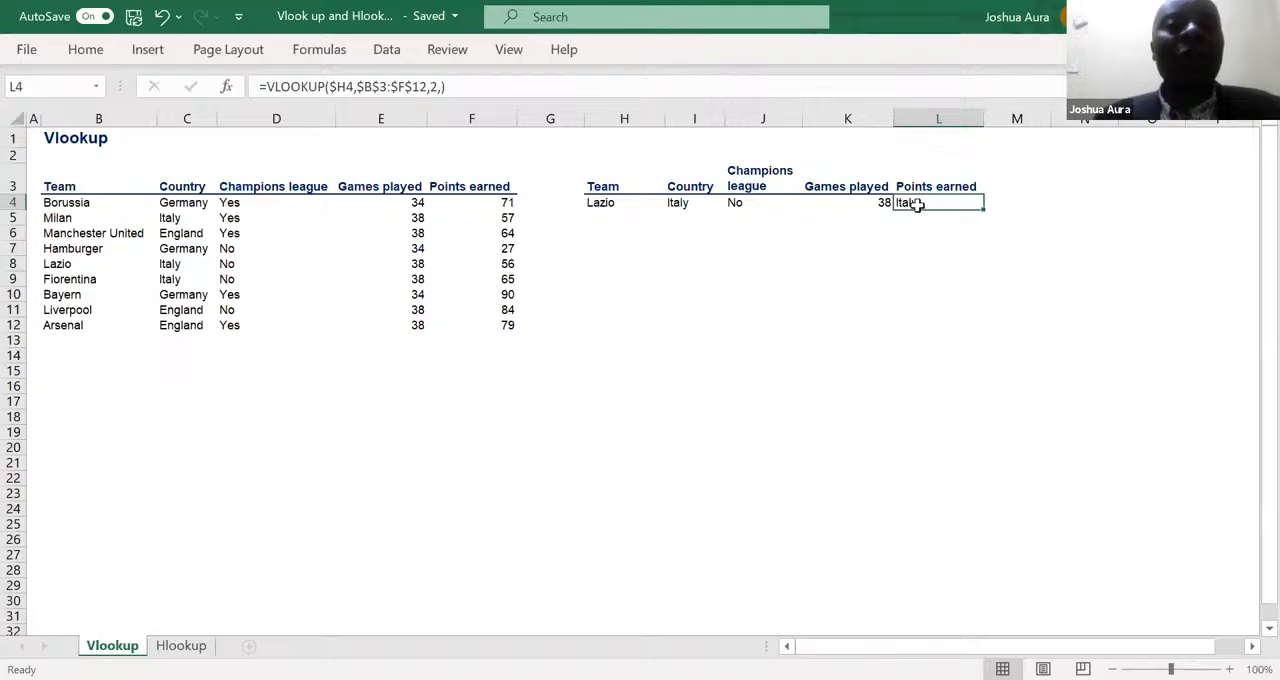
click(437, 88)
key(BackSpace)
text(5)
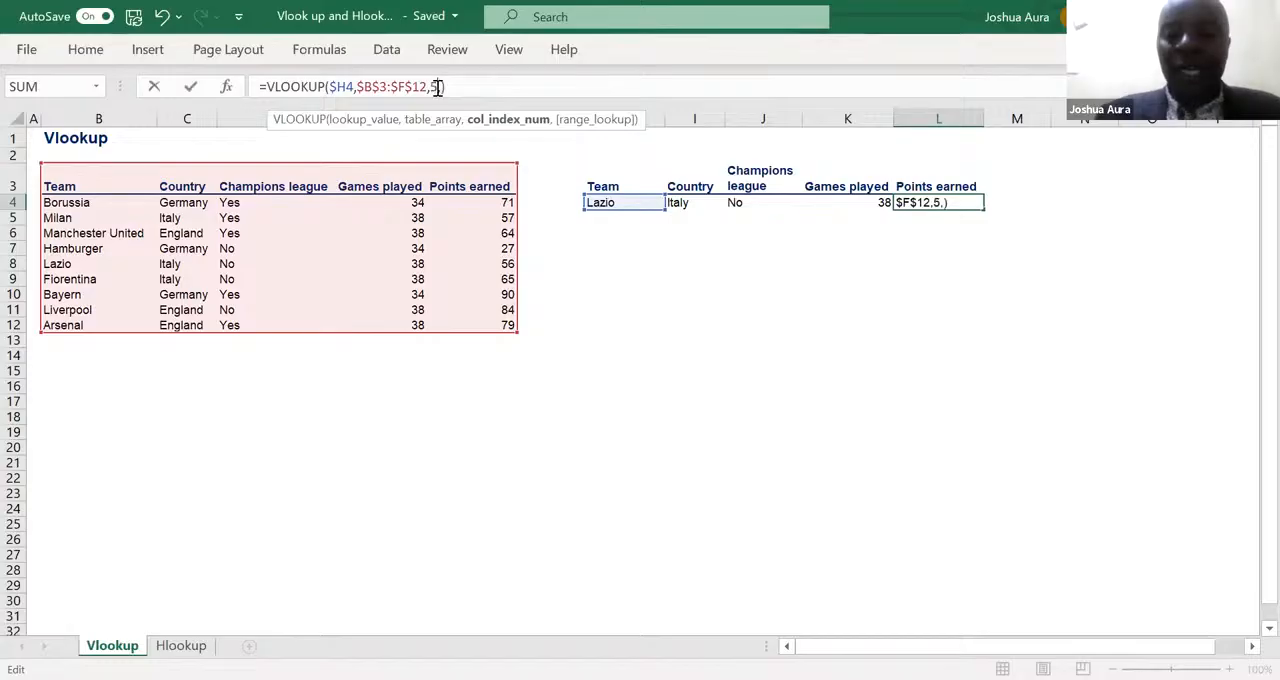
key(Return)
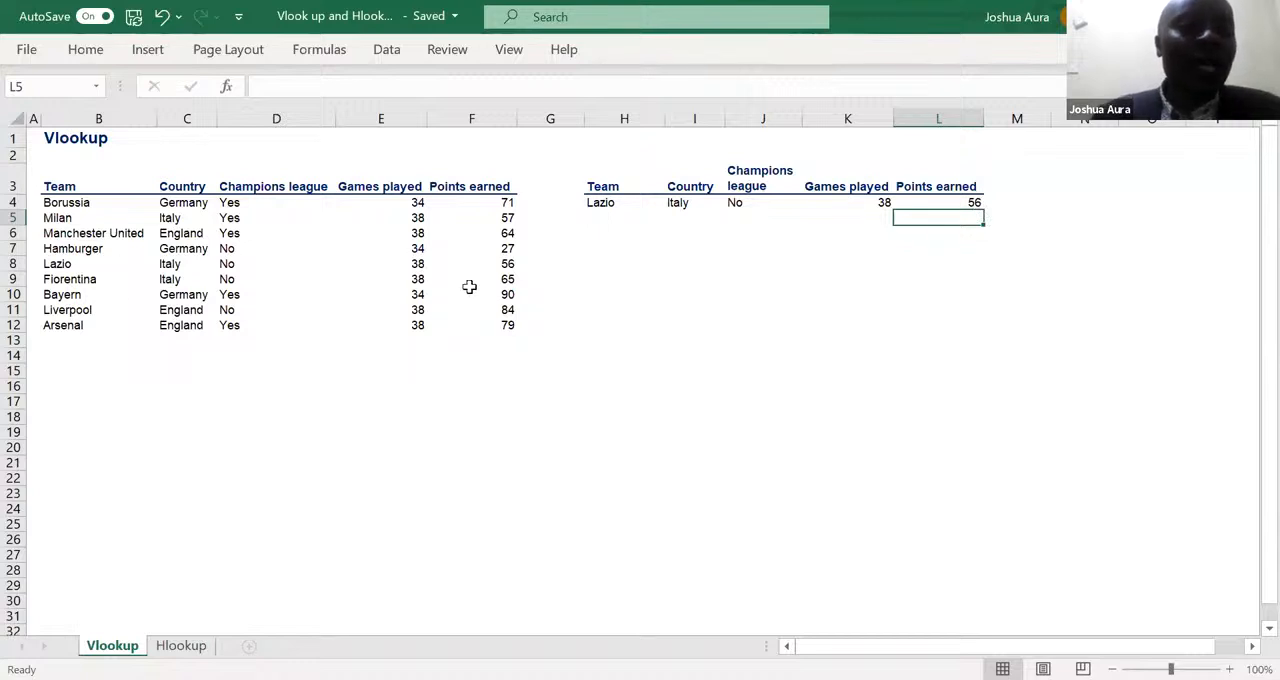
click(674, 203)
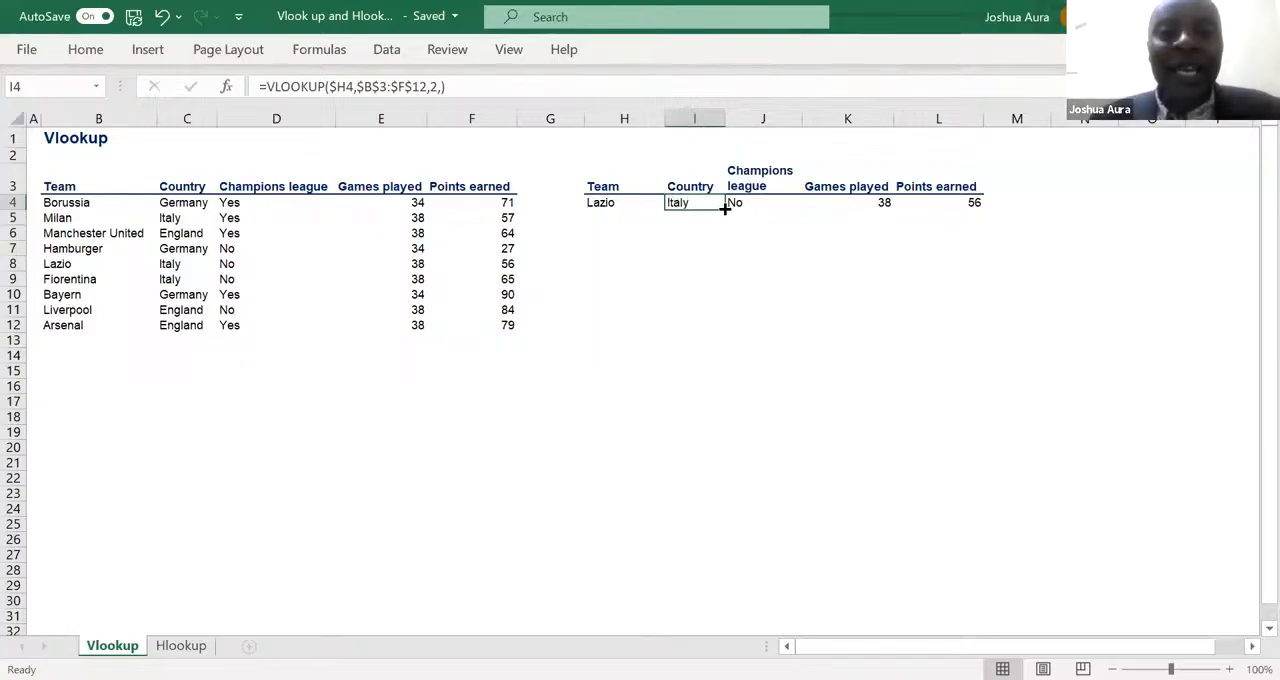
drag(725, 208, 946, 211)
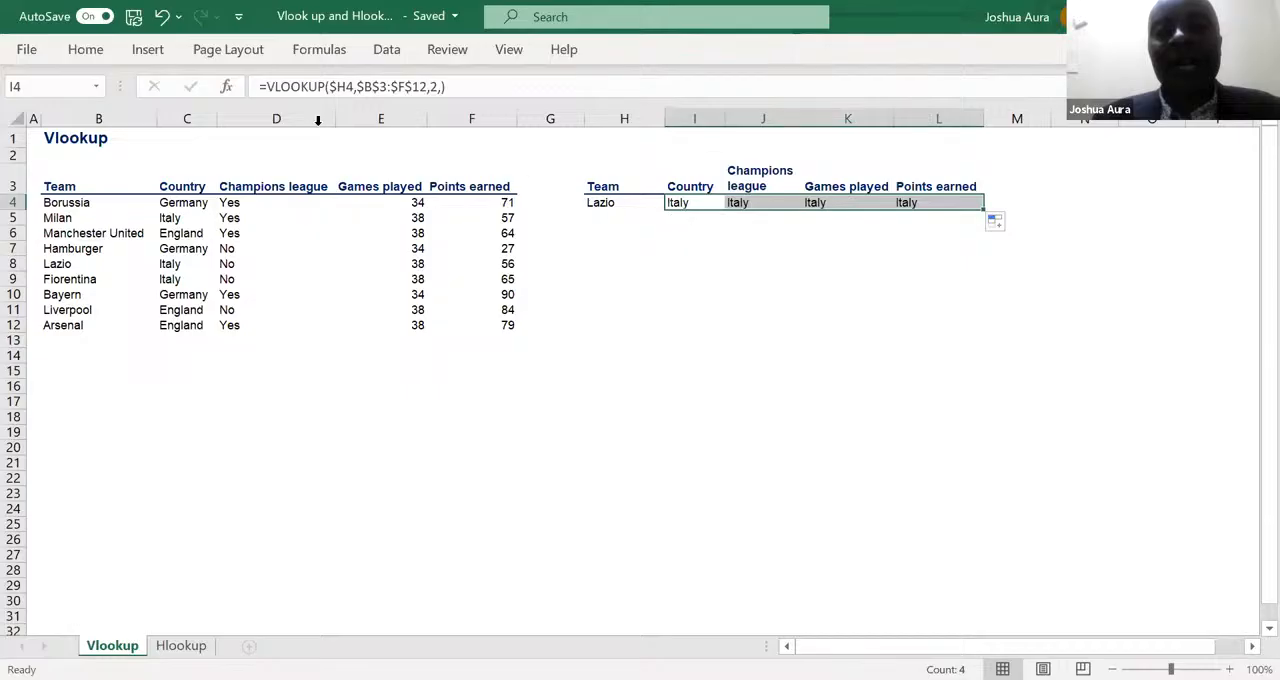
click(162, 18)
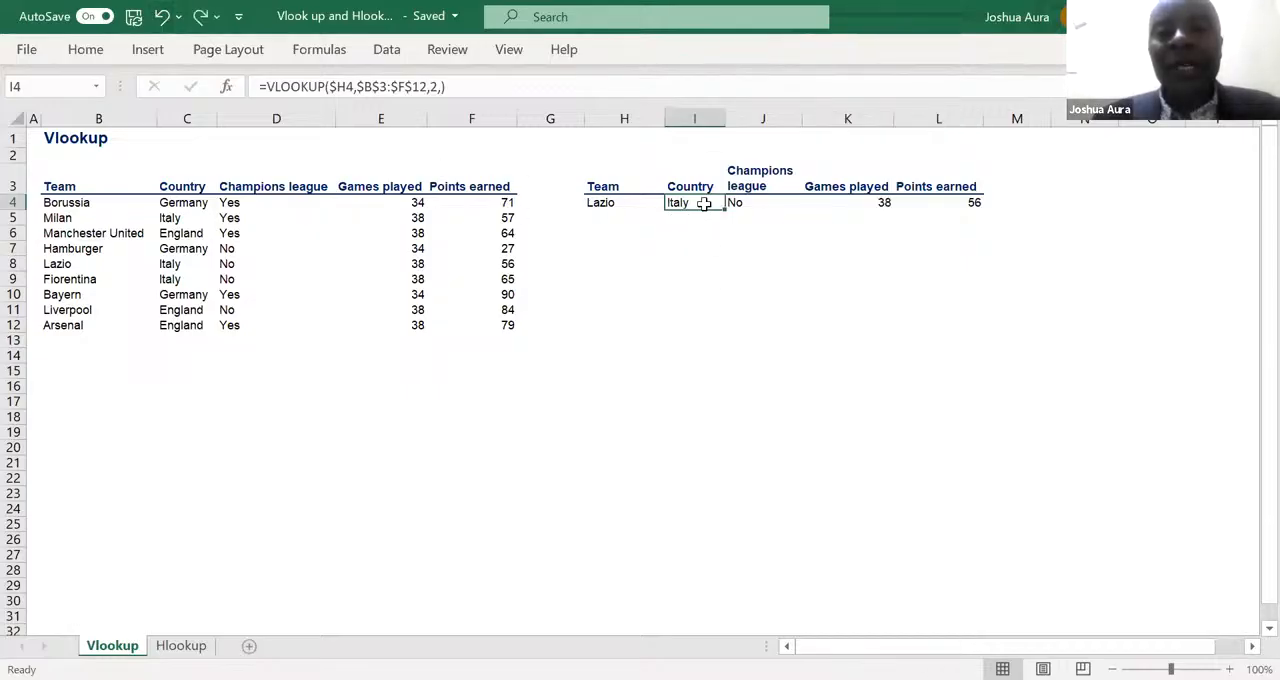
- Copy the four VLOOKUP formulas in I4:L4 down through row 10
drag(700, 201, 917, 200)
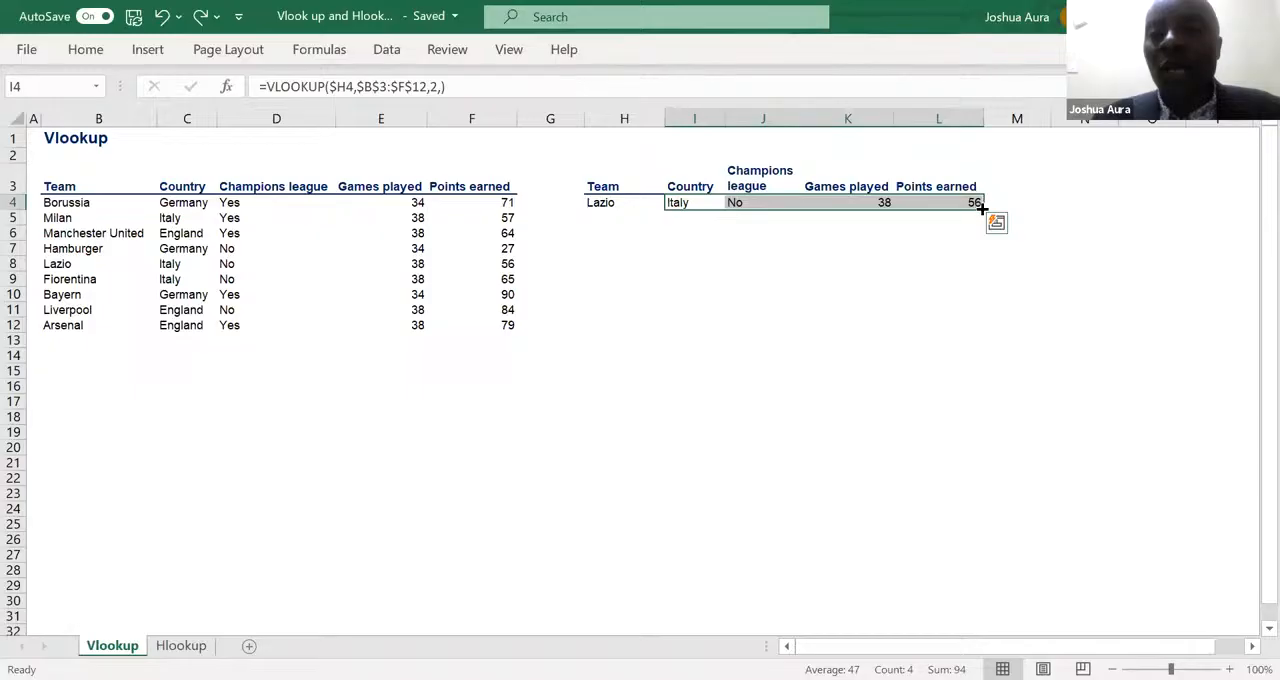
drag(980, 205, 989, 298)
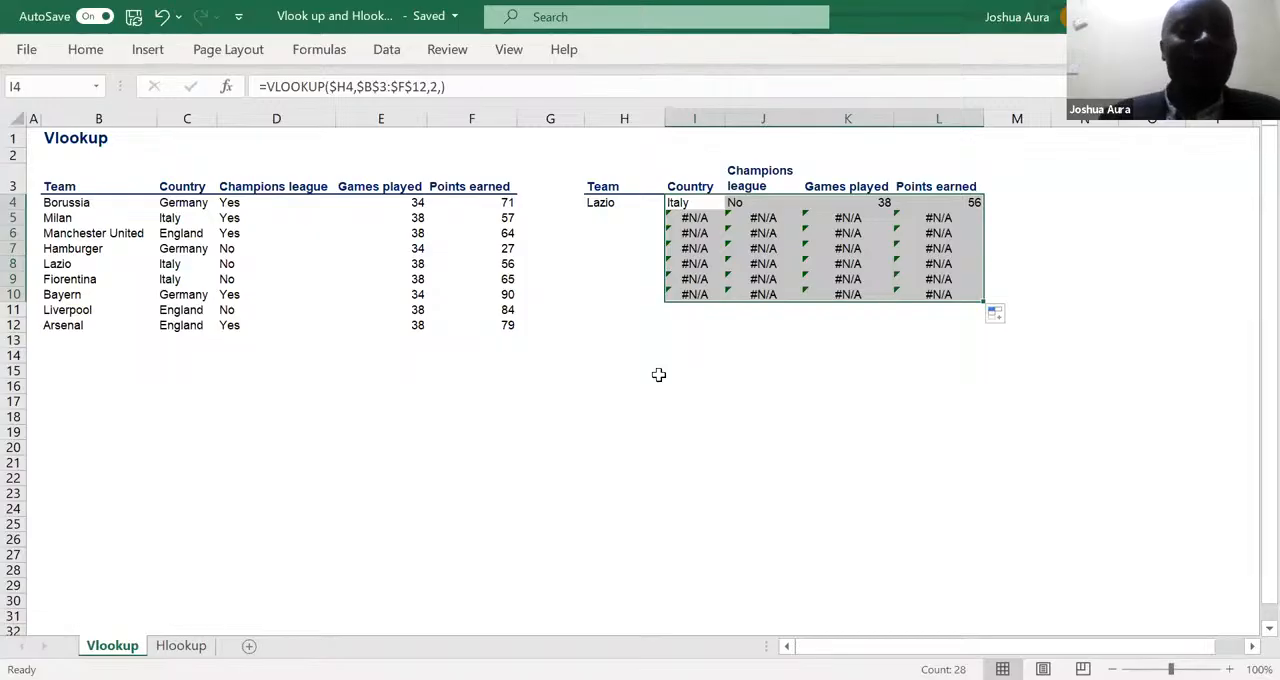
- Enter Arsenal as the lookup team in H5, directly below Lazio
click(614, 220)
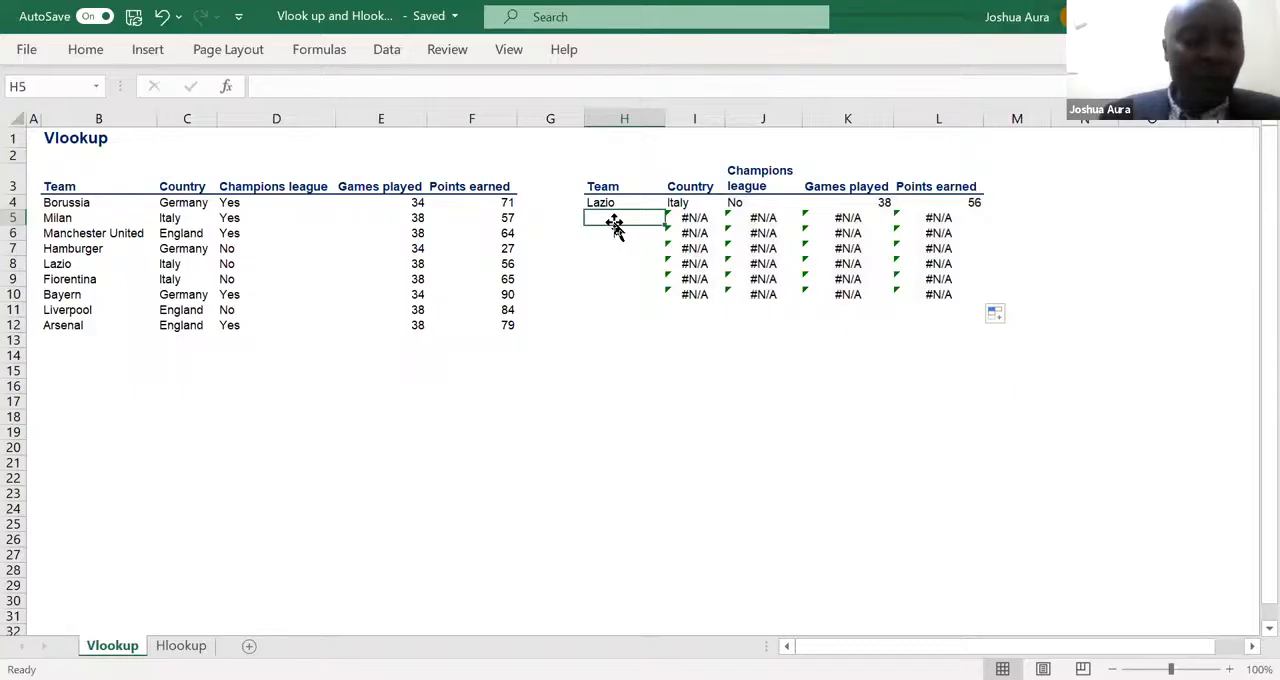
text(Arsem)
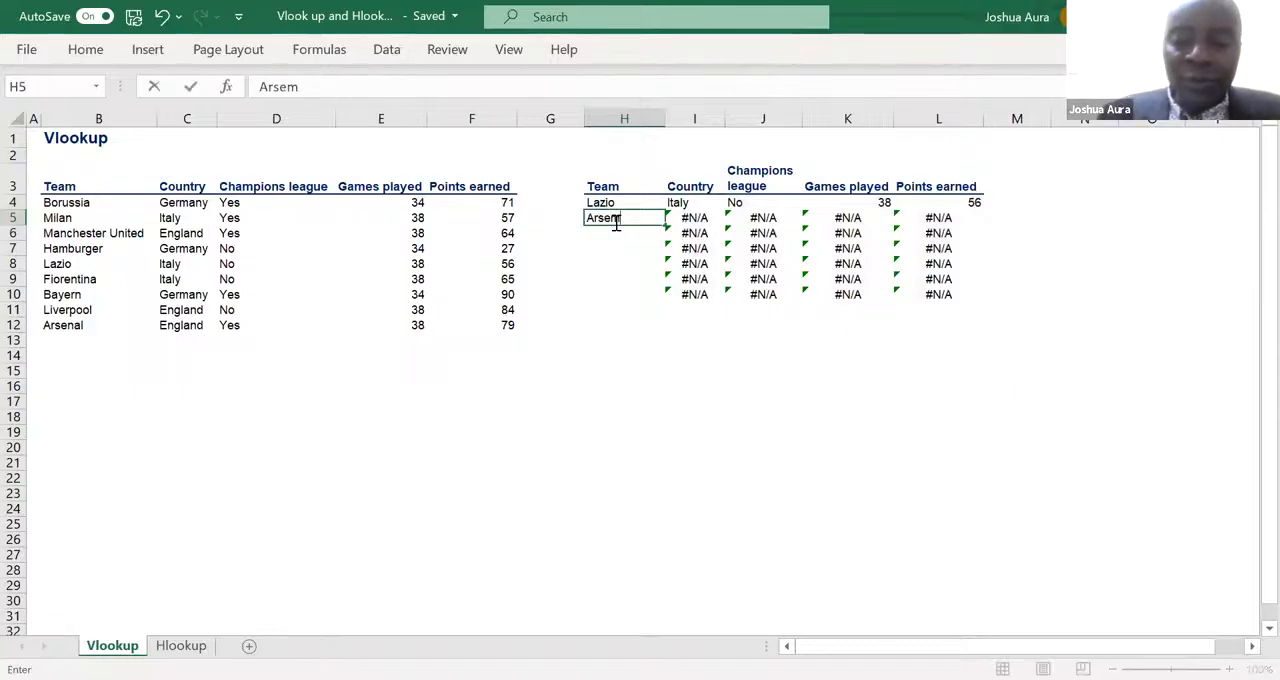
key(BackSpace)
text(nal)
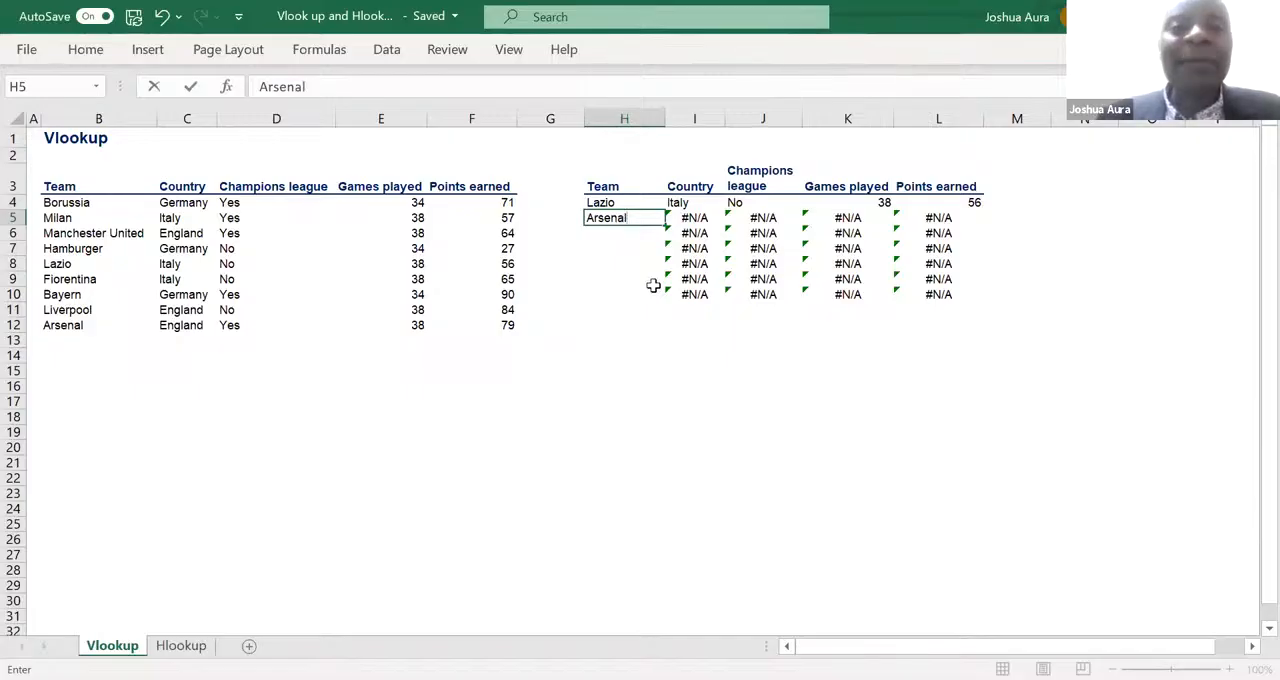
key(Return)
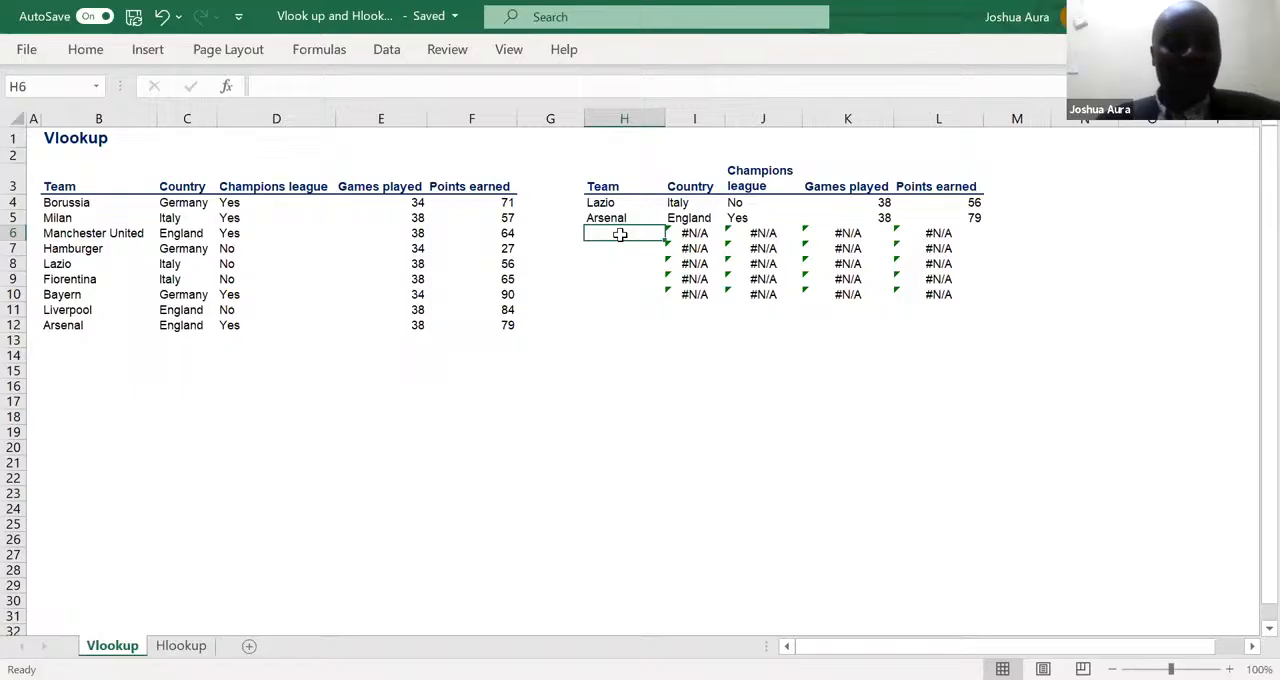
- Enter gor Mahia, a team missing from the source table, as the lookup team in H6
text(gor)
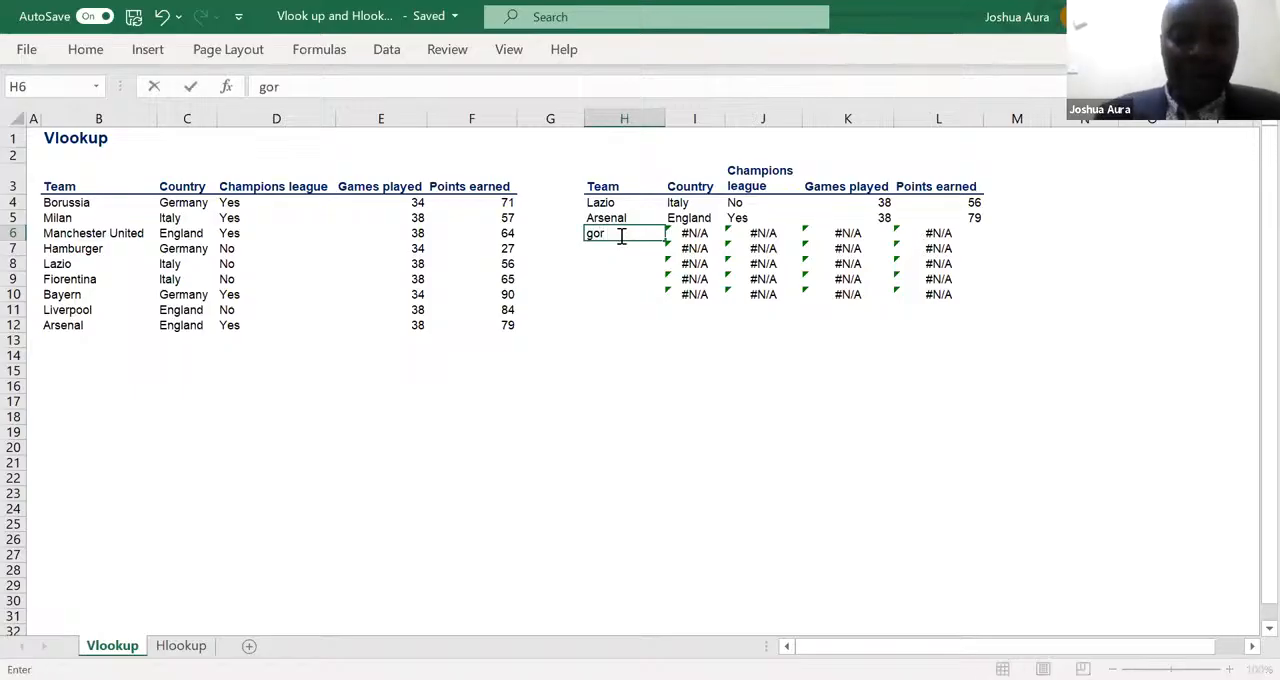
text( Mahia)
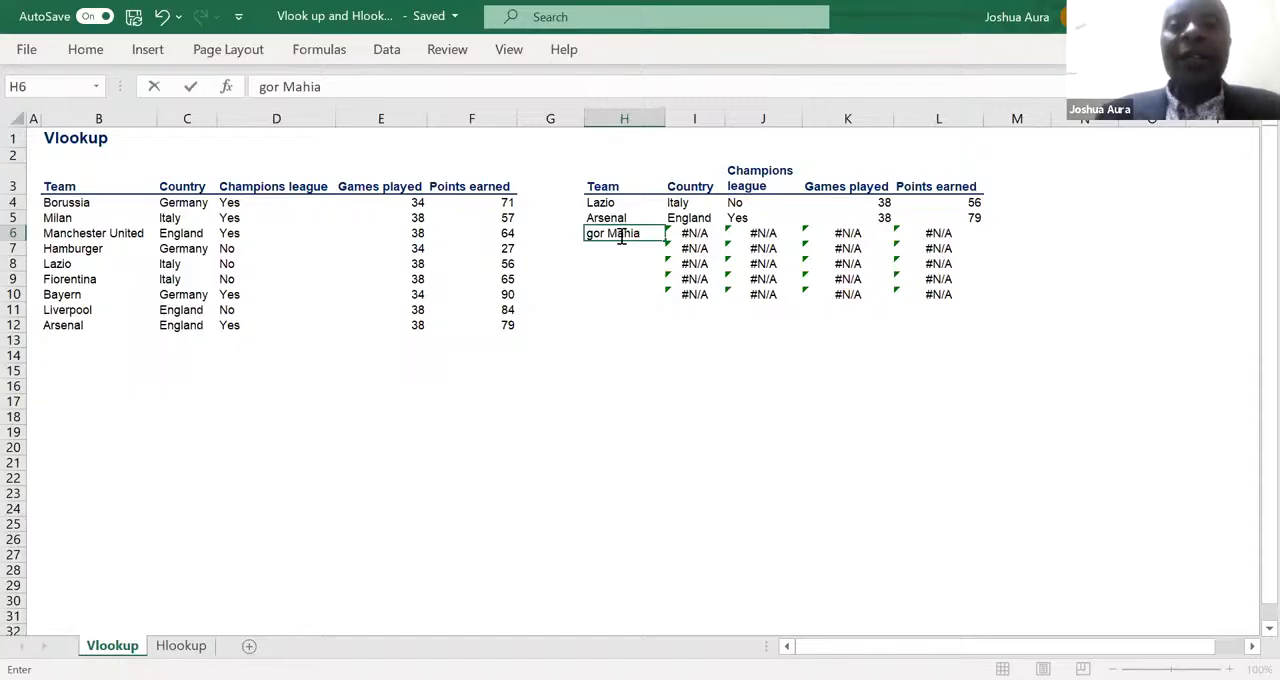
key(Return)
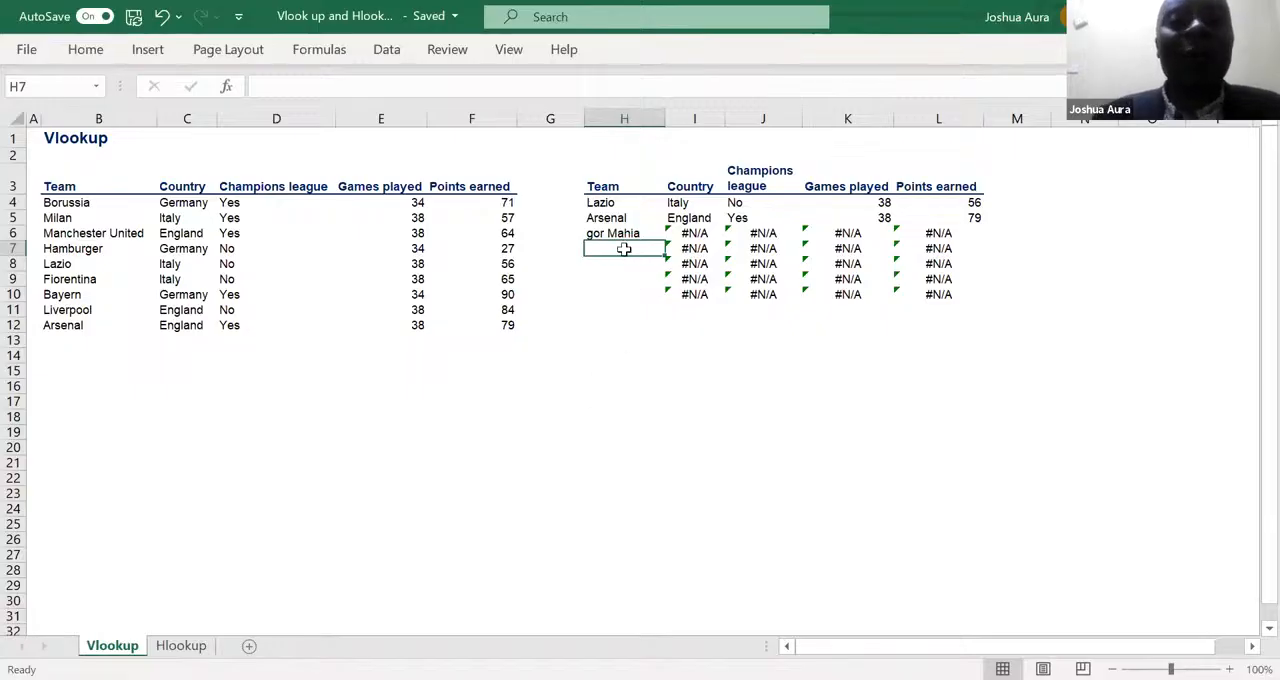
- Enter Fiorentina in H7 and Liverpool in H8 as further lookup teams
text(Fi)
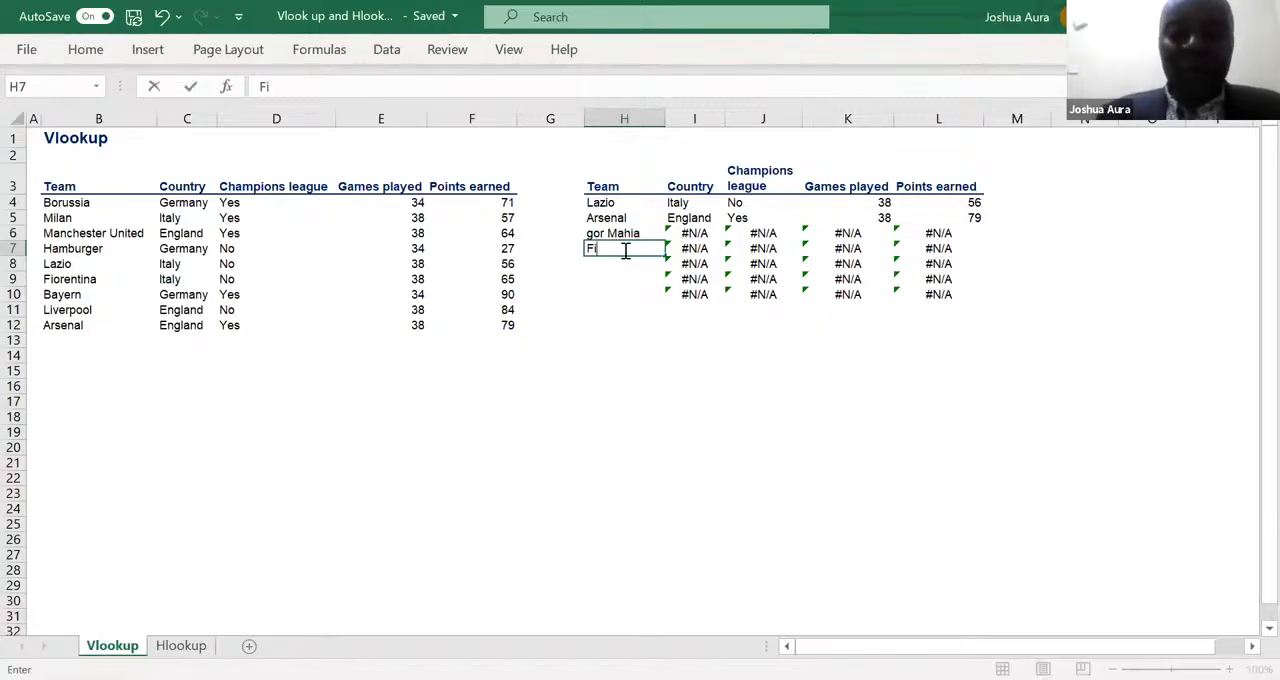
text(orentina)
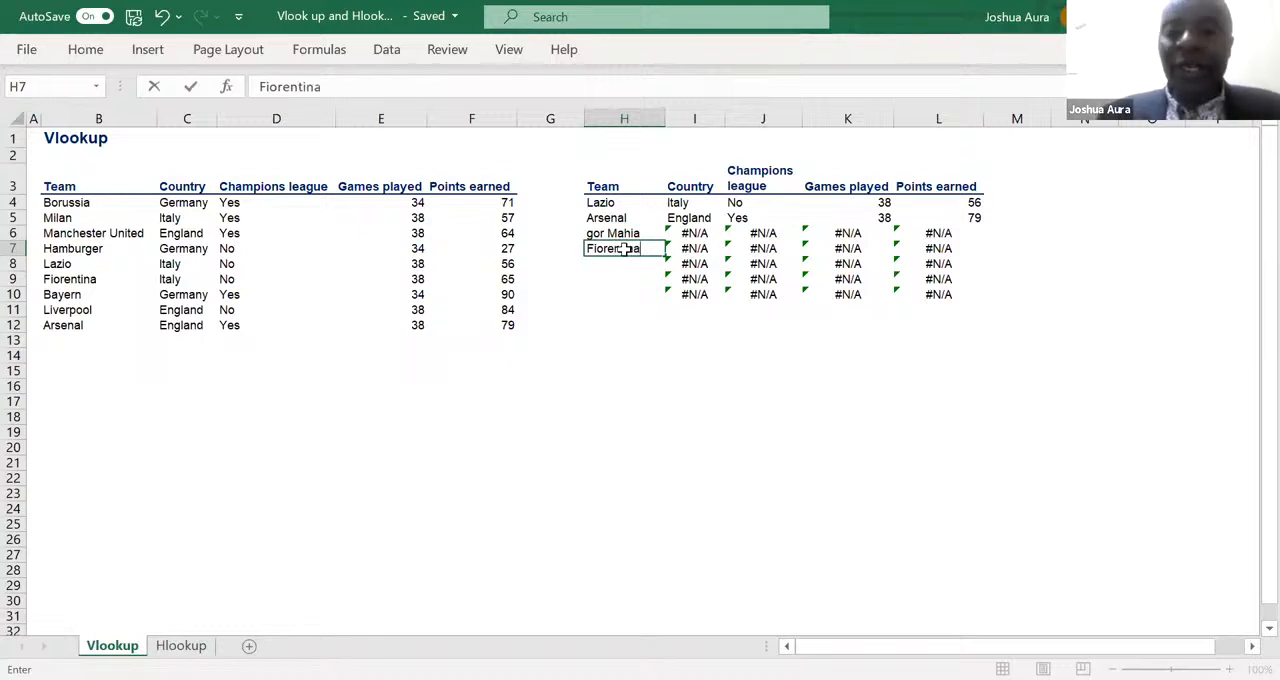
key(Return)
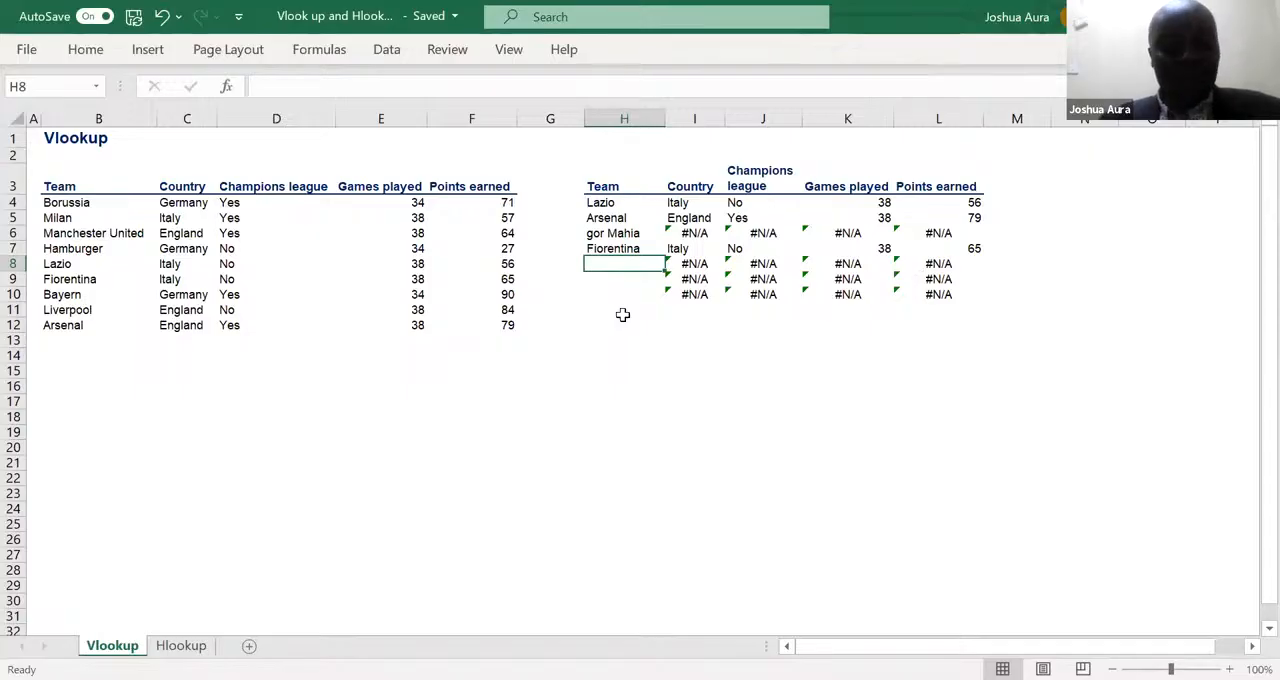
text(Liverp)
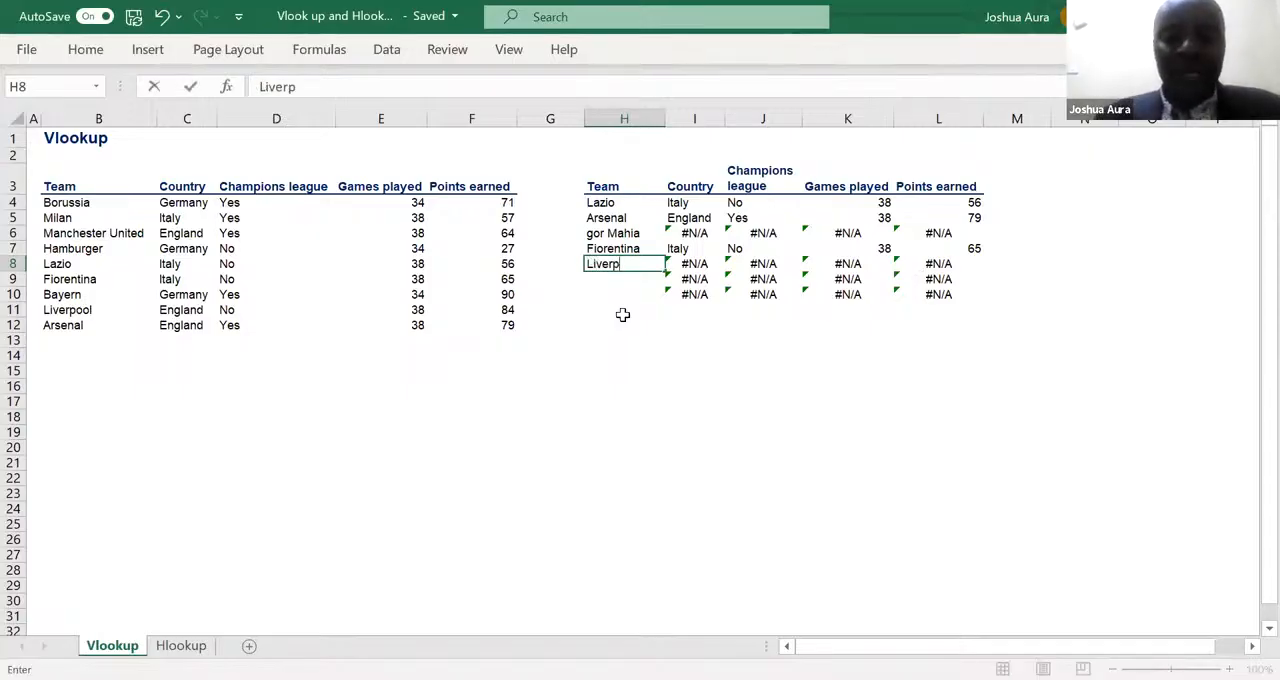
text(ool)
key(Return)
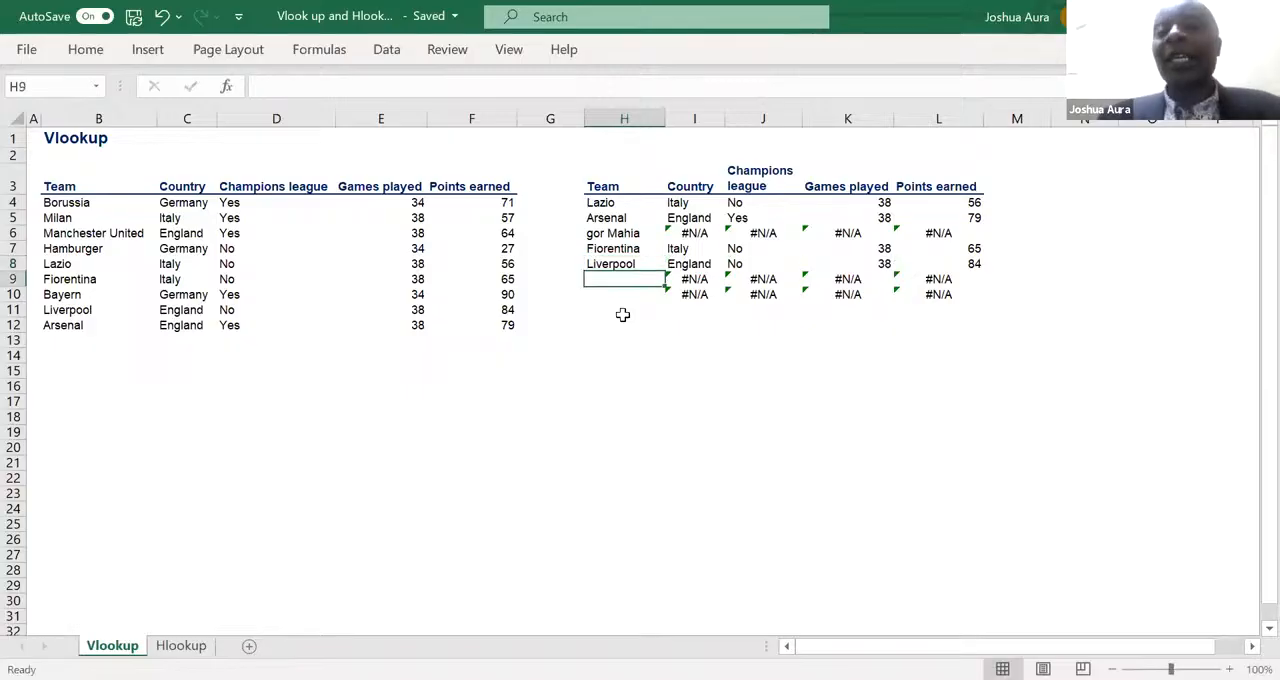
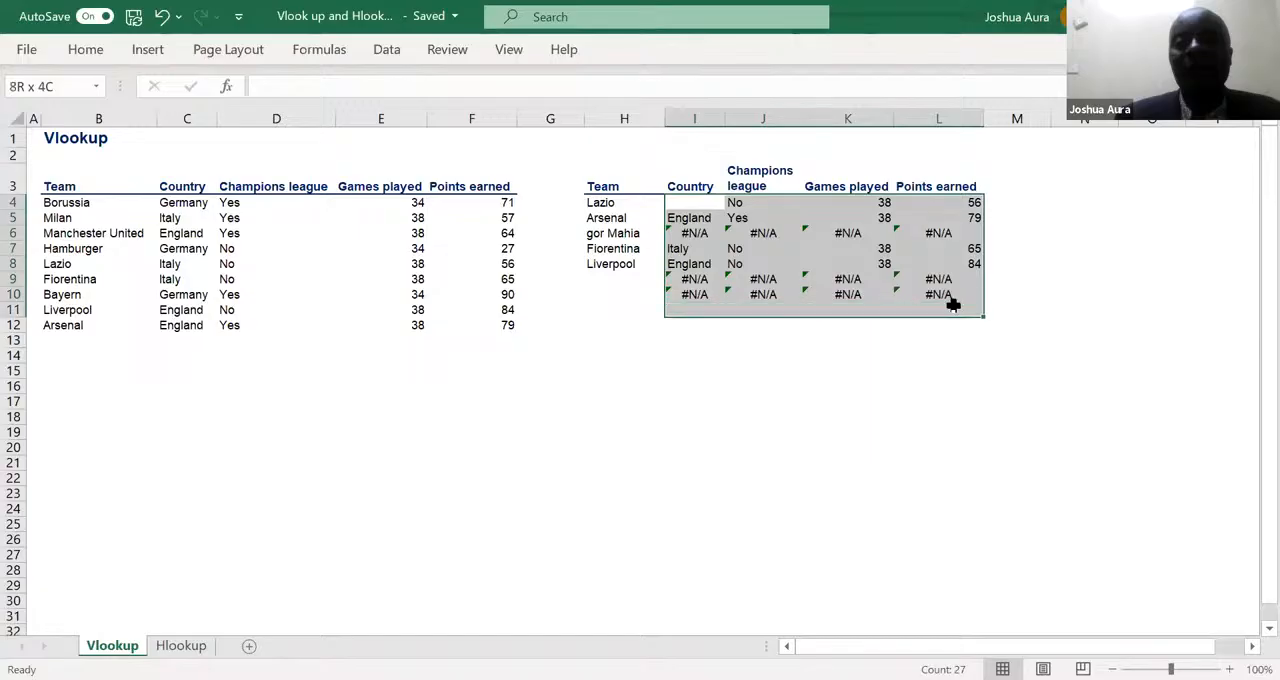
- Clear the lookup results in I4:L11 and the team names in H5:H8, keeping only Lazio as the lookup team
key(Delete)
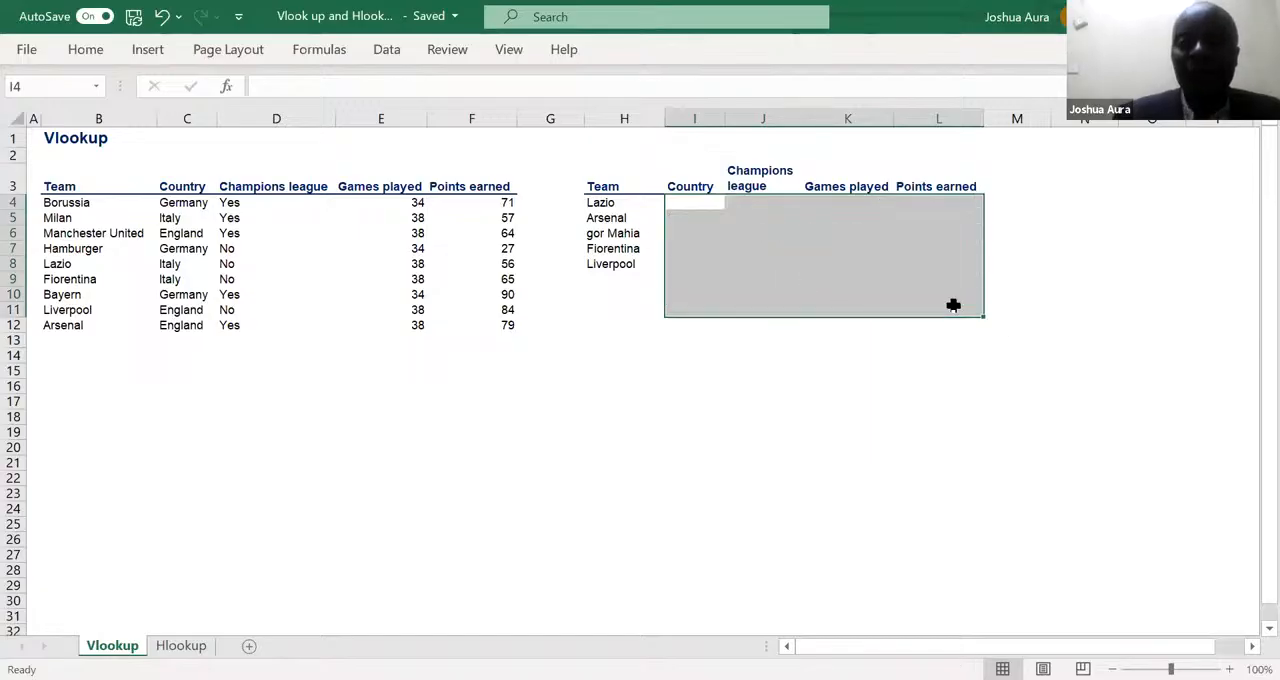
click(606, 218)
drag(606, 218, 614, 264)
key(Delete)
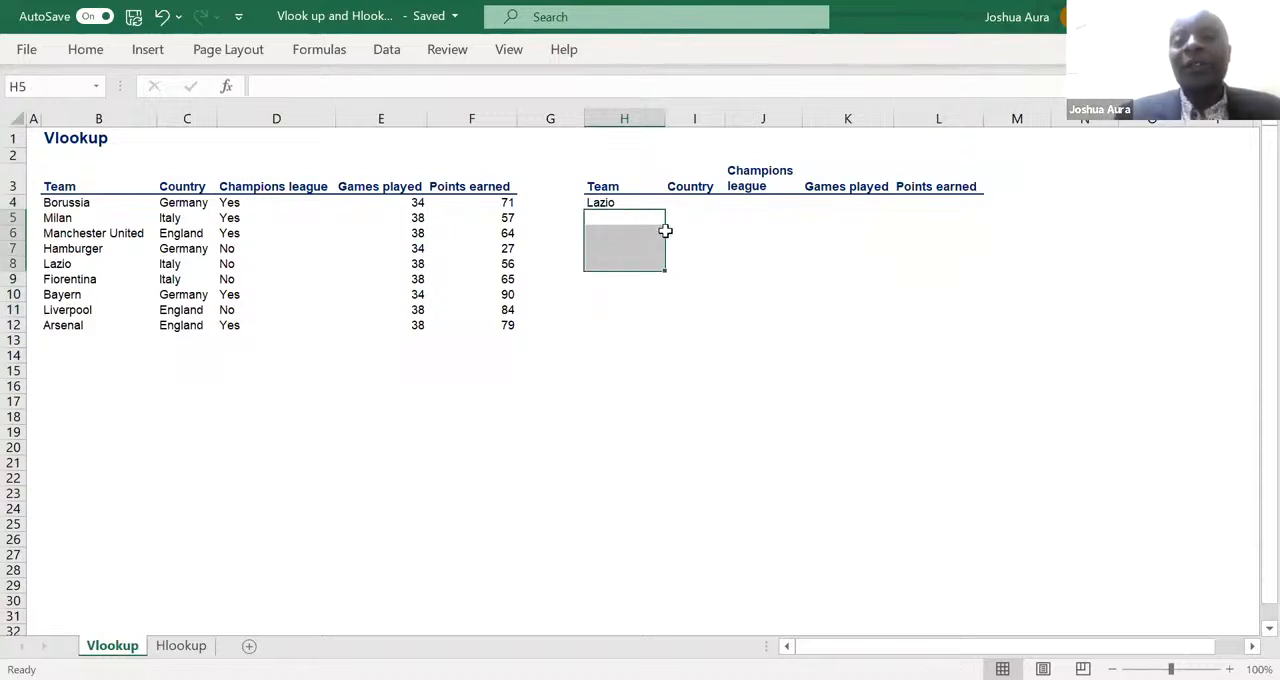
- Begin a VLOOKUP formula in I4 with the Lazio cell as its lookup value, column locked as $H4
click(689, 201)
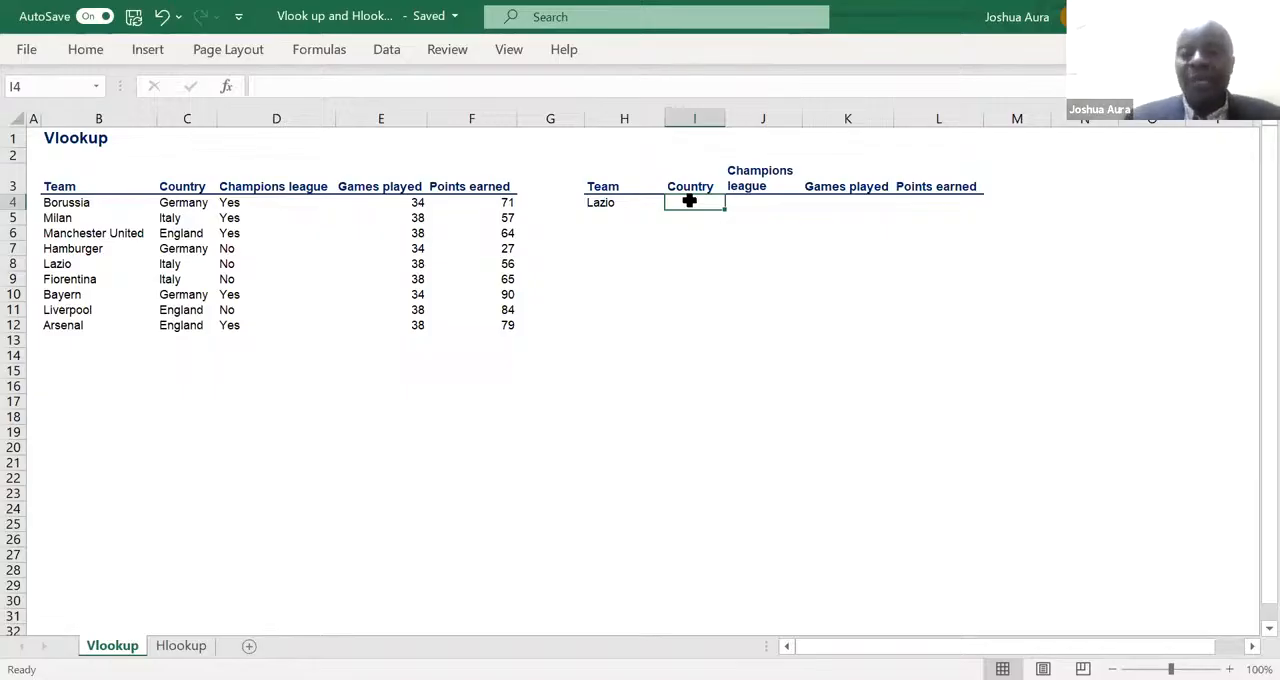
text(=)
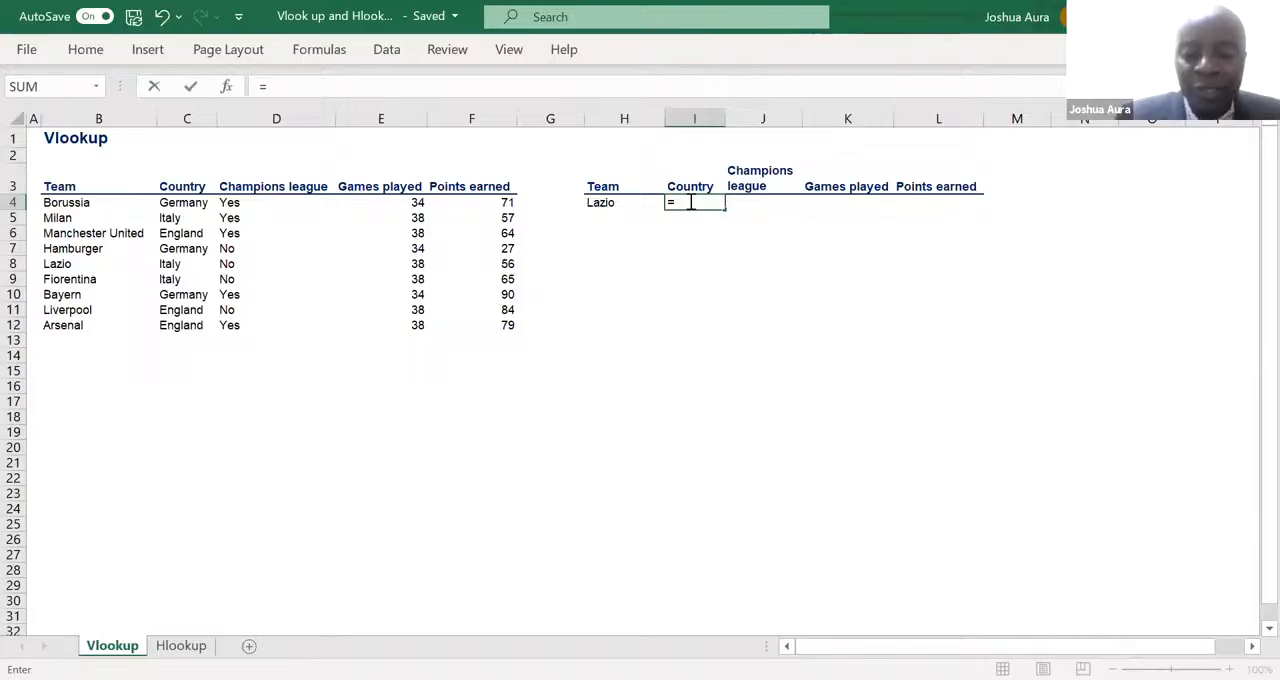
text(vl)
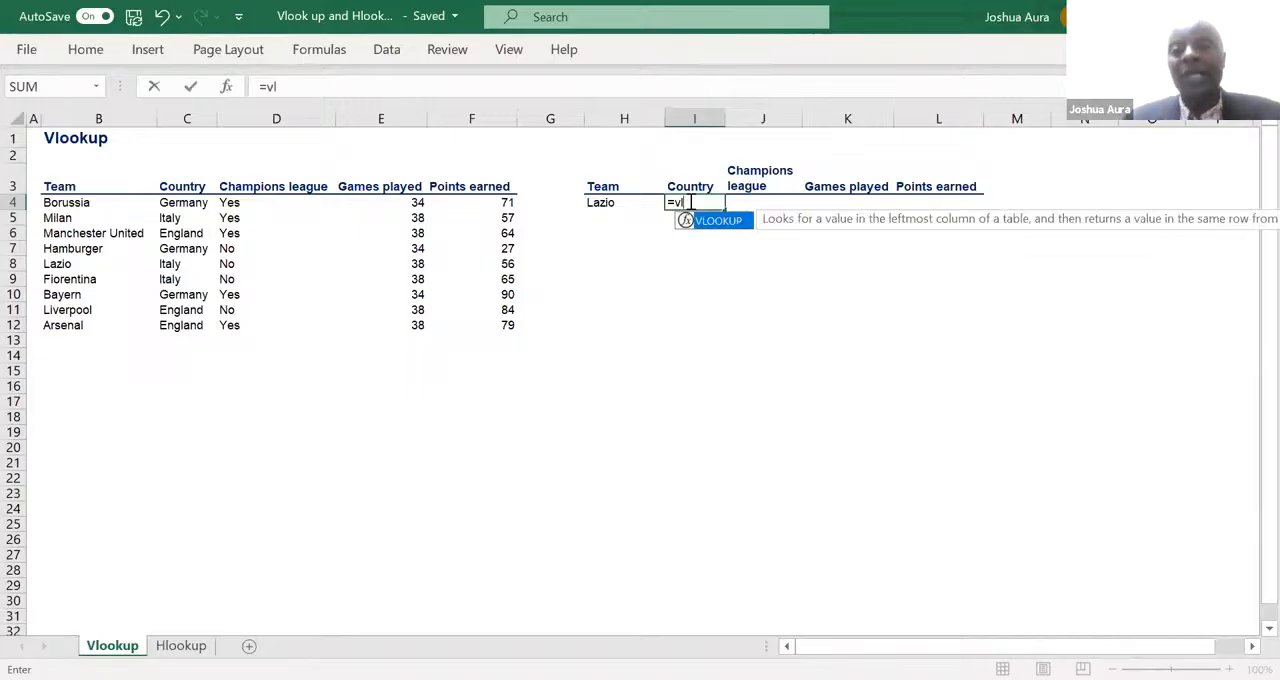
key(Tab)
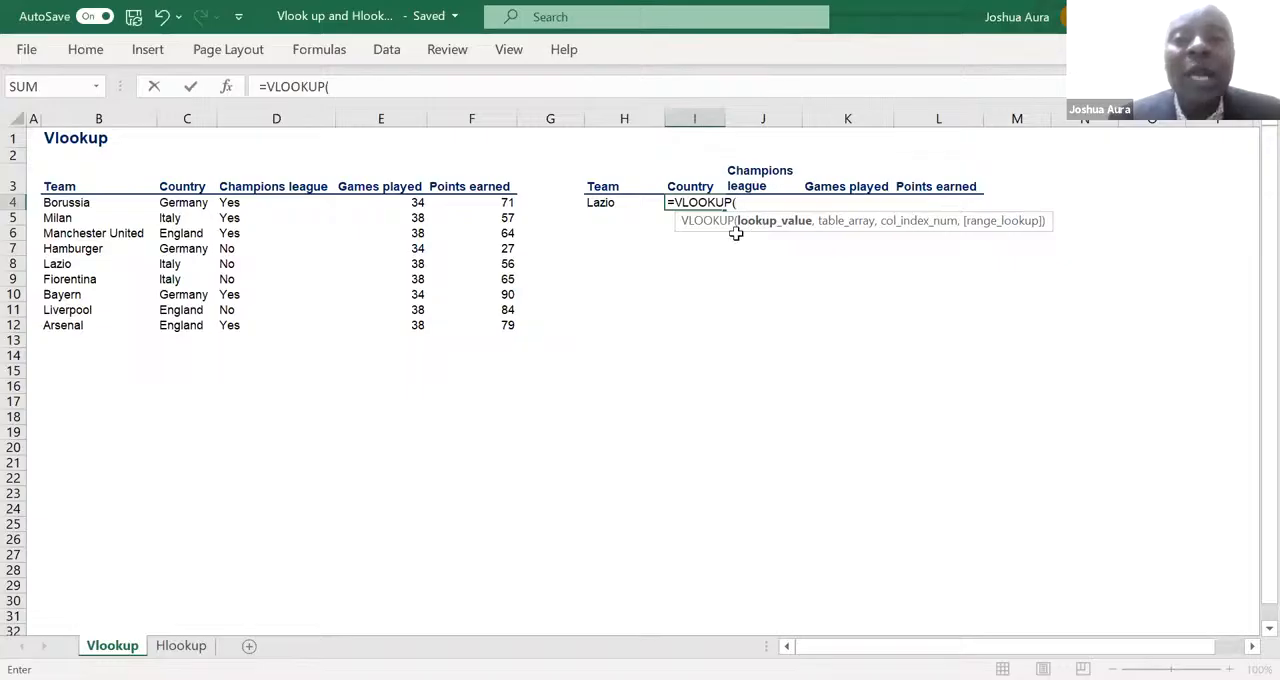
click(605, 203)
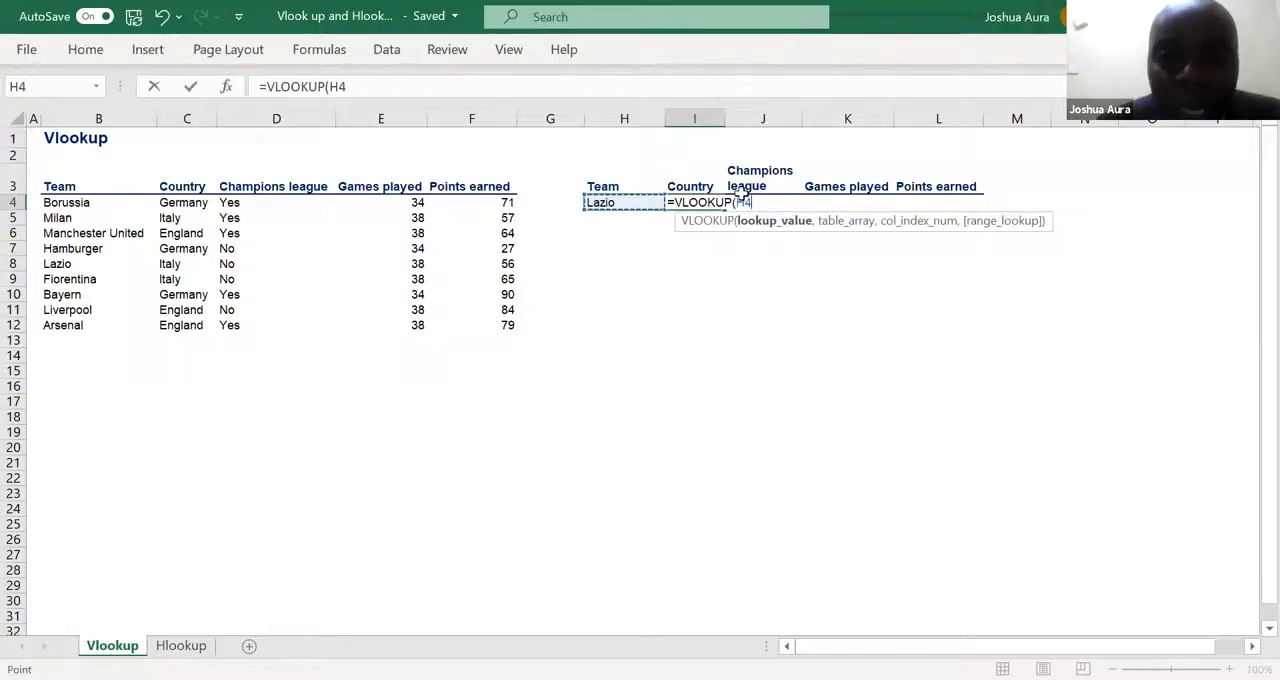
click(736, 202)
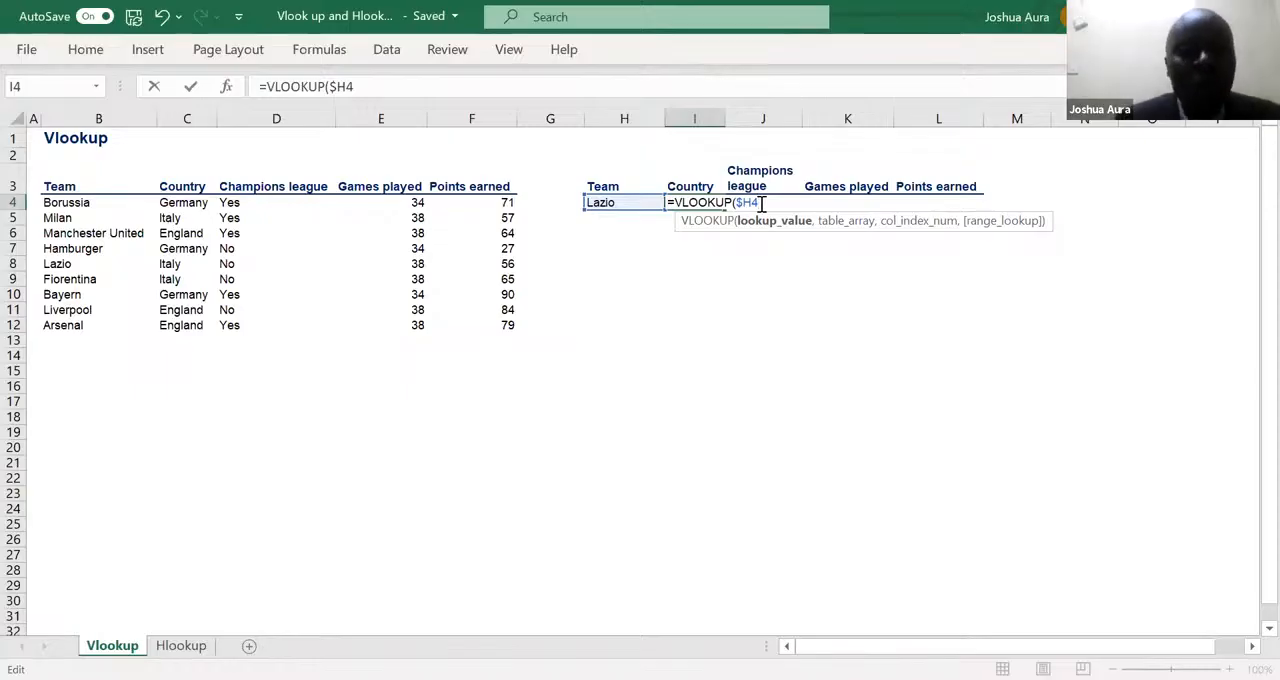
text(,)
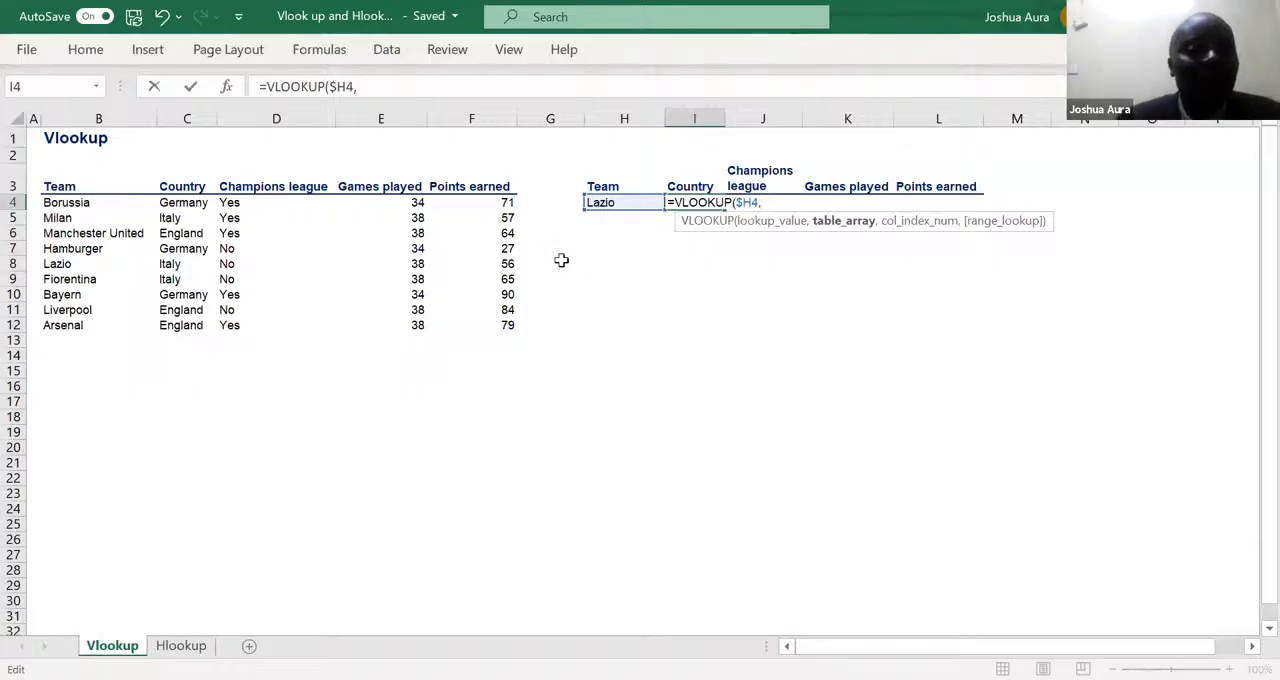
- Add the whole source table to the I4 formula as the table array, with absolute references $B$3:$F$12
click(58, 186)
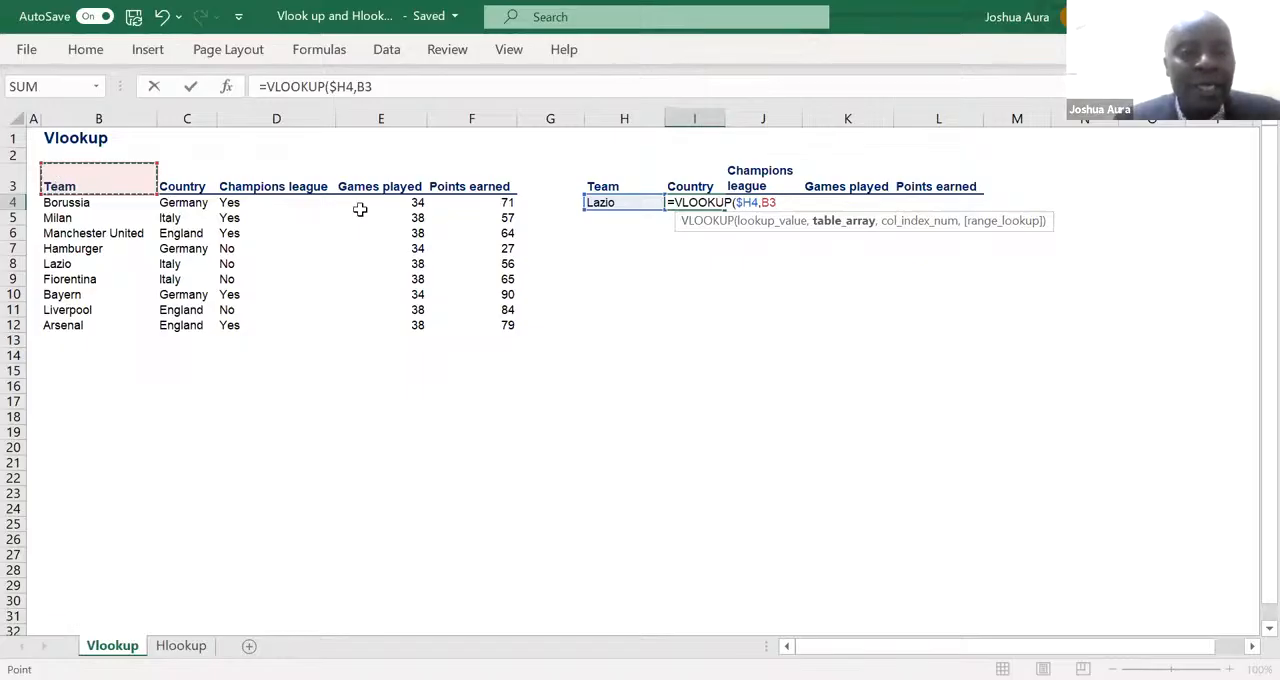
shift+click(455, 328)
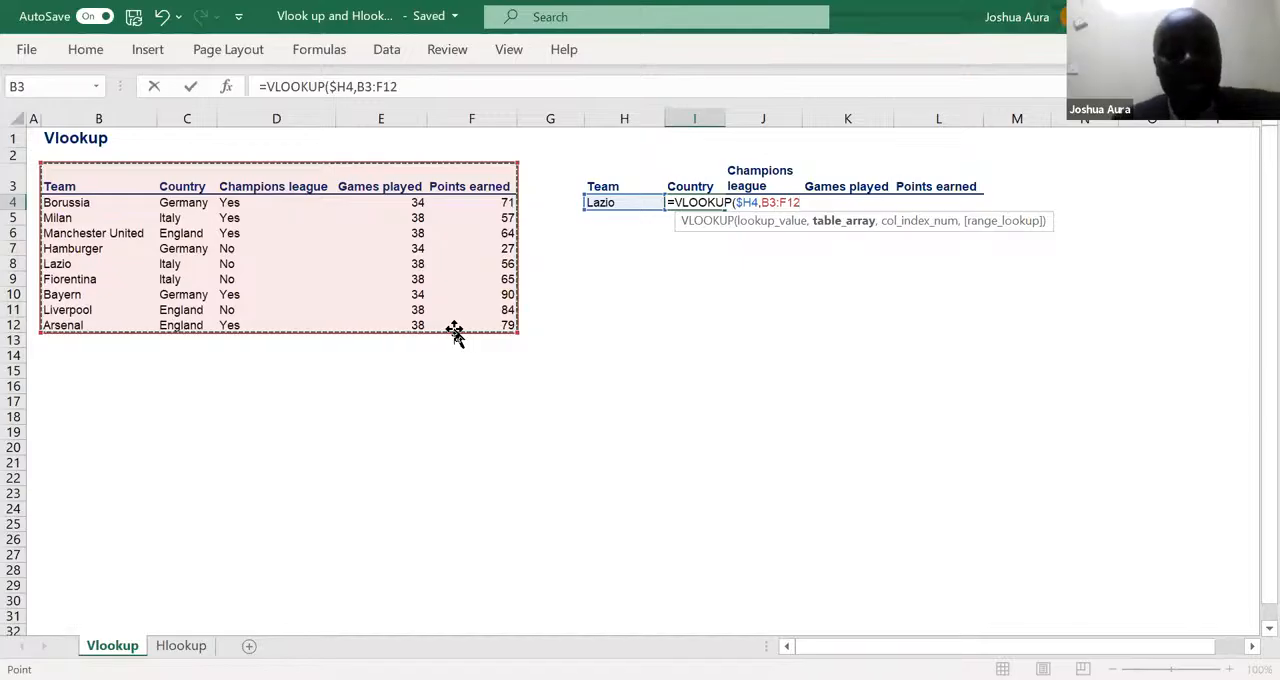
key(F4)
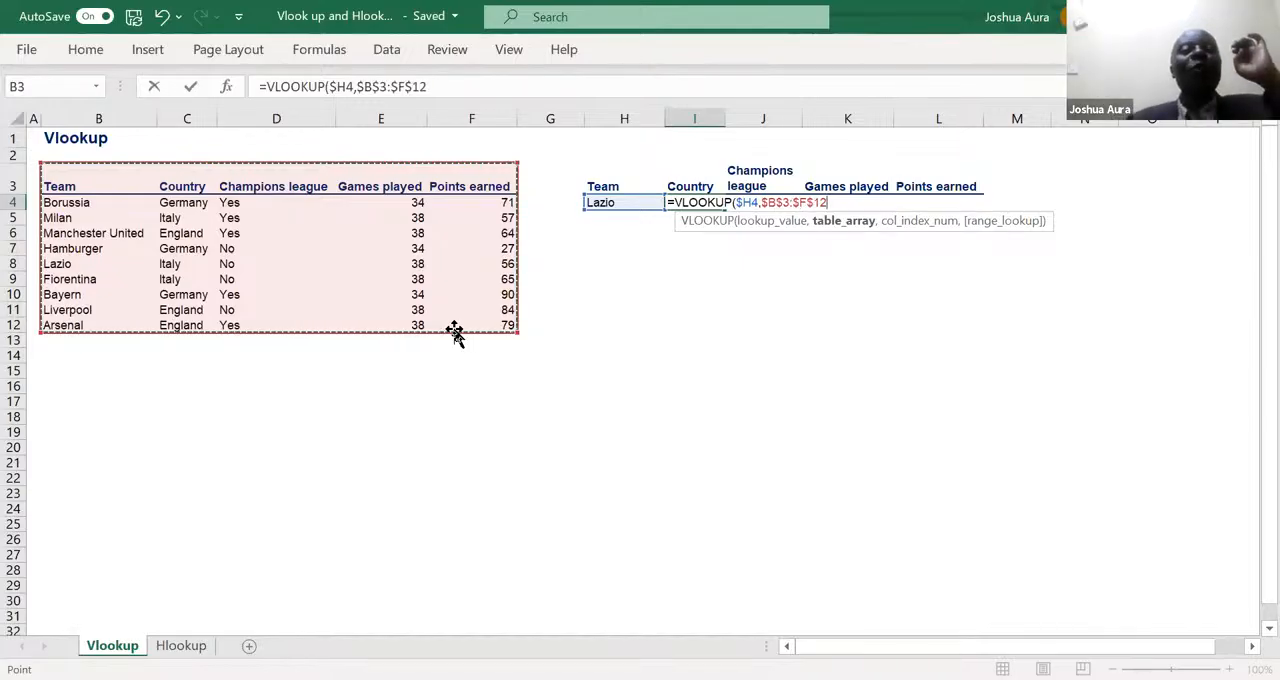
text(,)
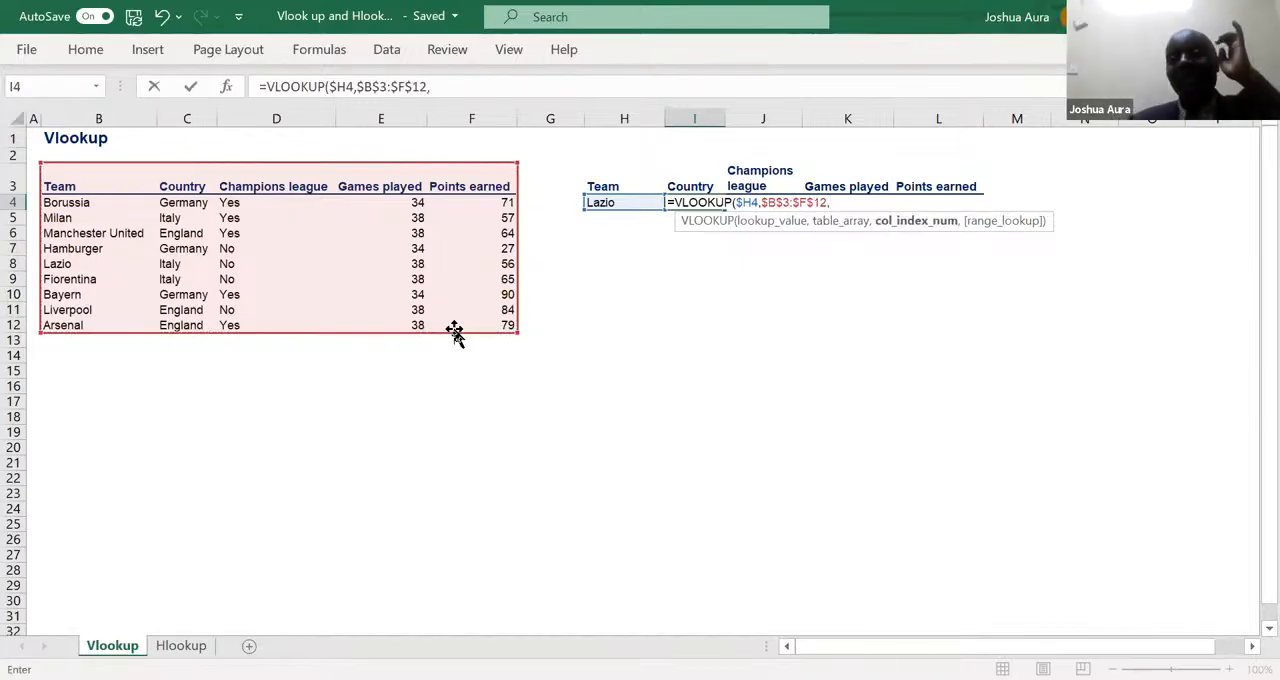
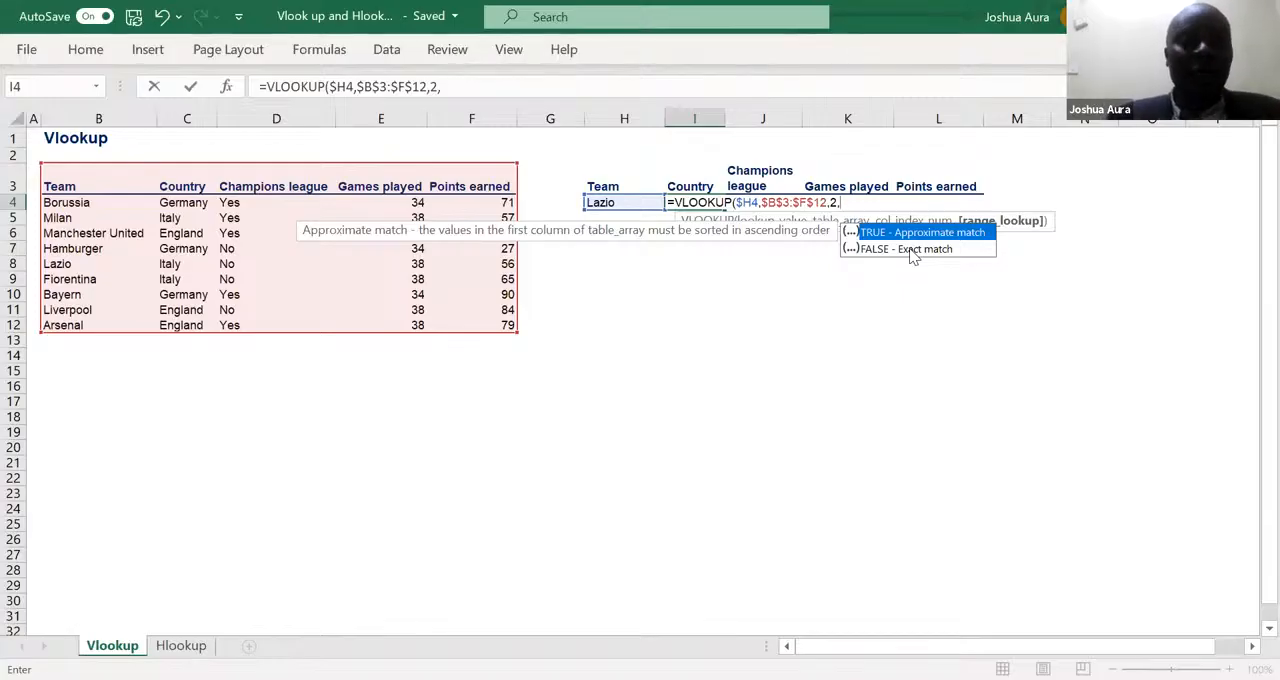
- Close the VLOOKUP formula in I4 with its range lookup argument left blank and enter it
text())
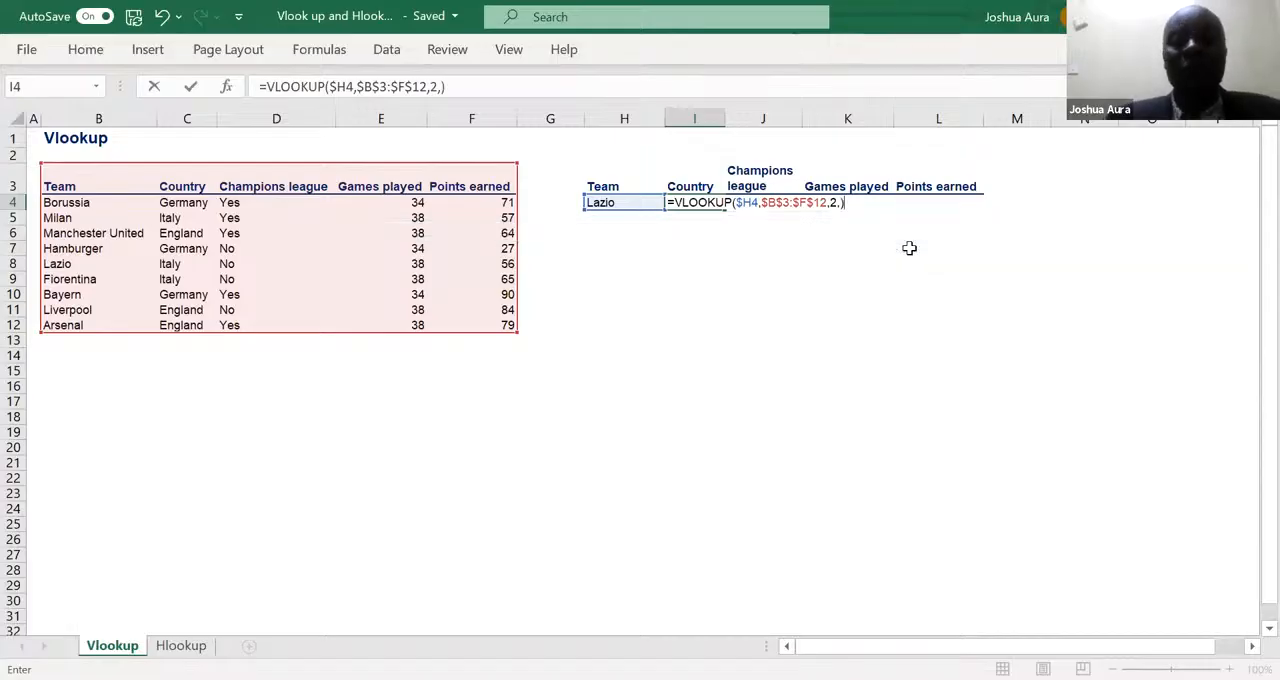
key(Return)
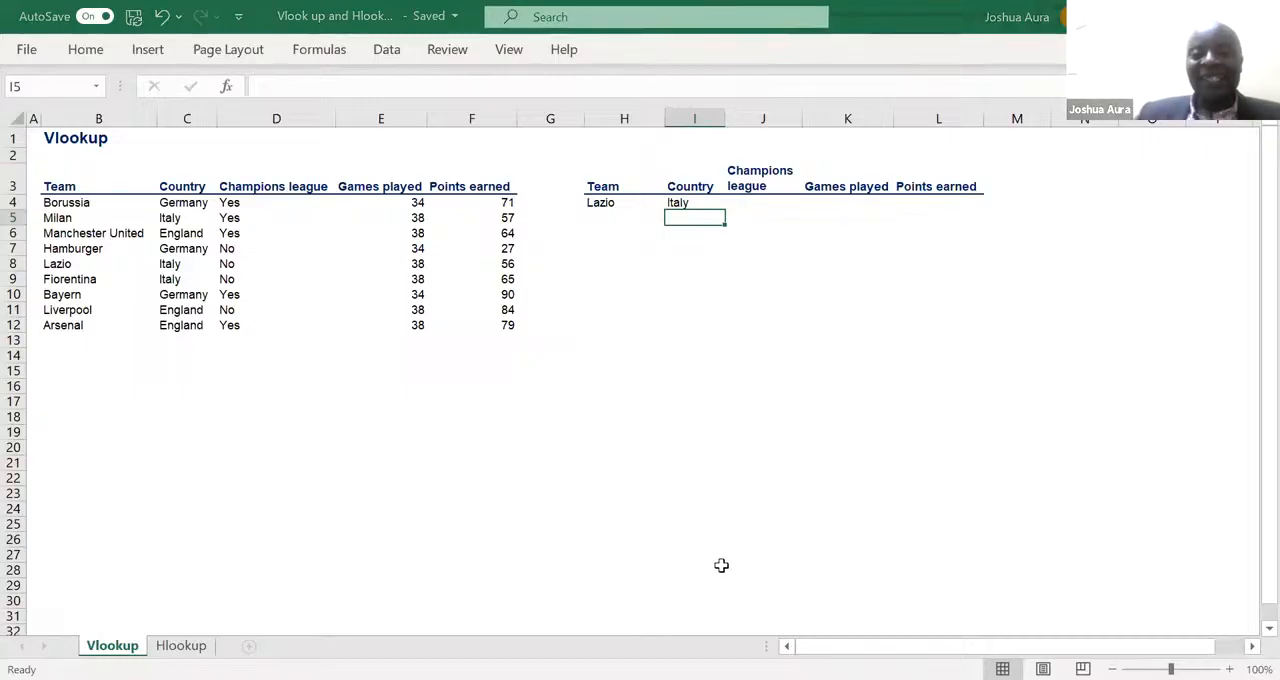
key(alt+Tab)
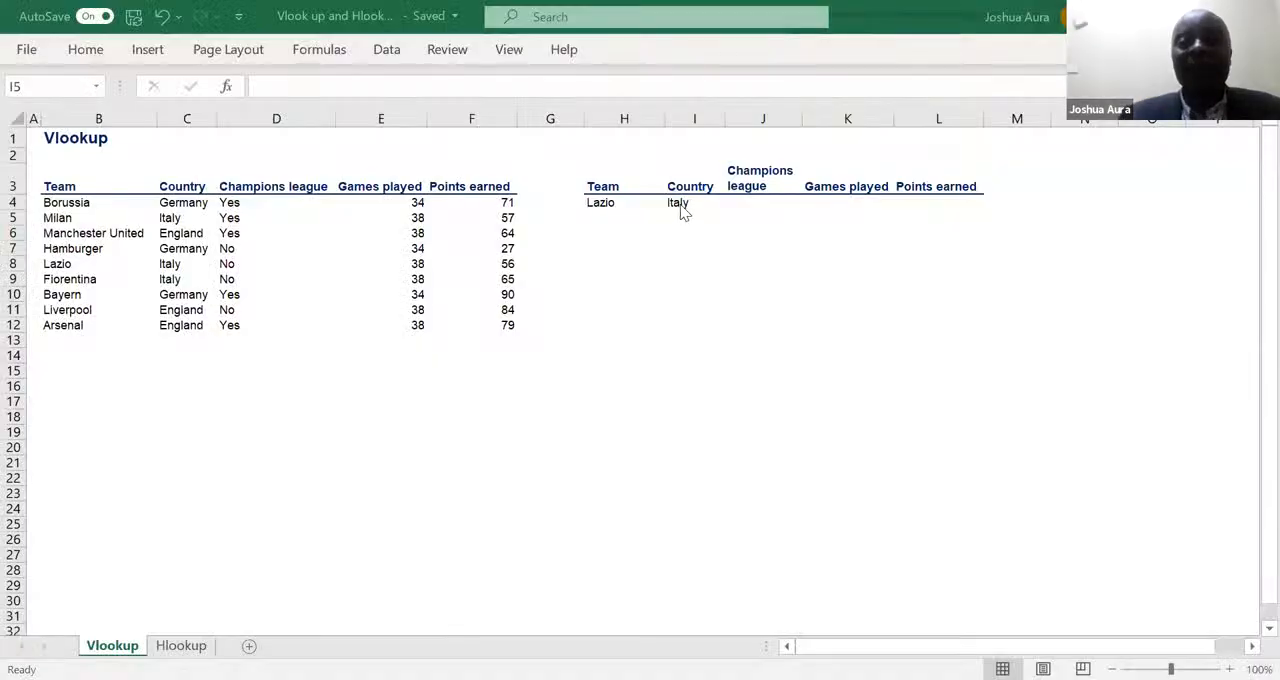
- Review the column index in the I4 VLOOKUP formula and clear the formula from the cell
click(680, 205)
click(679, 203)
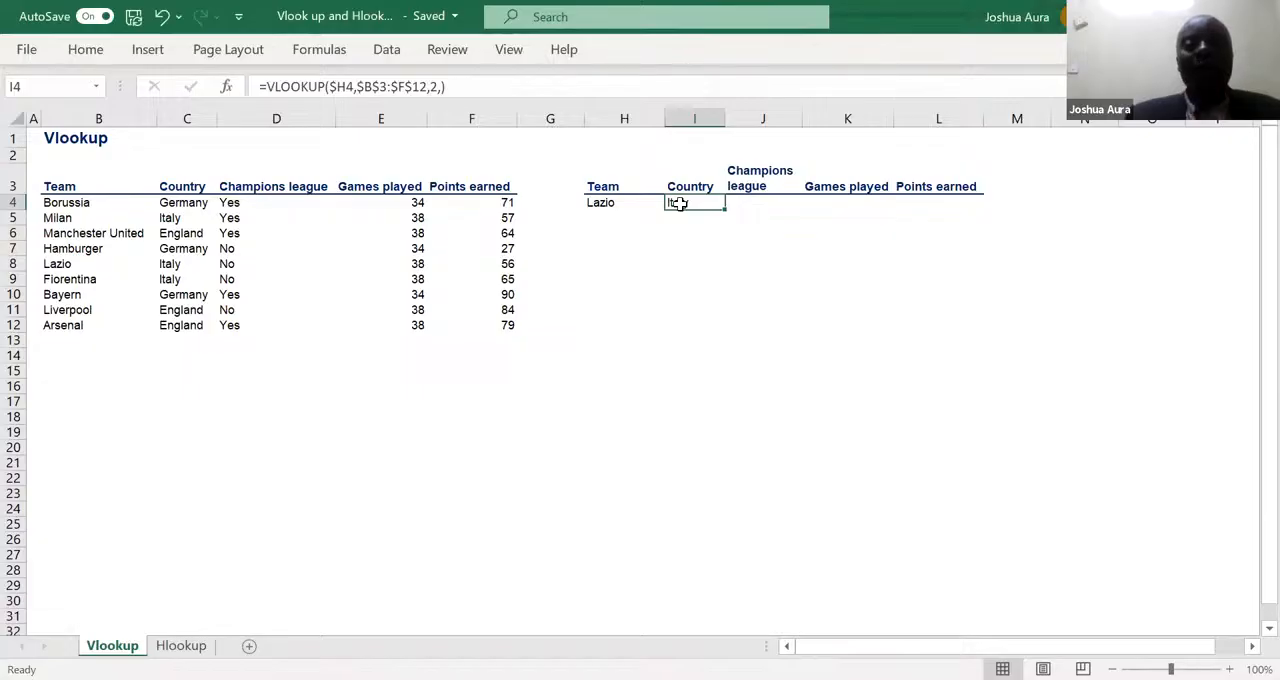
click(437, 88)
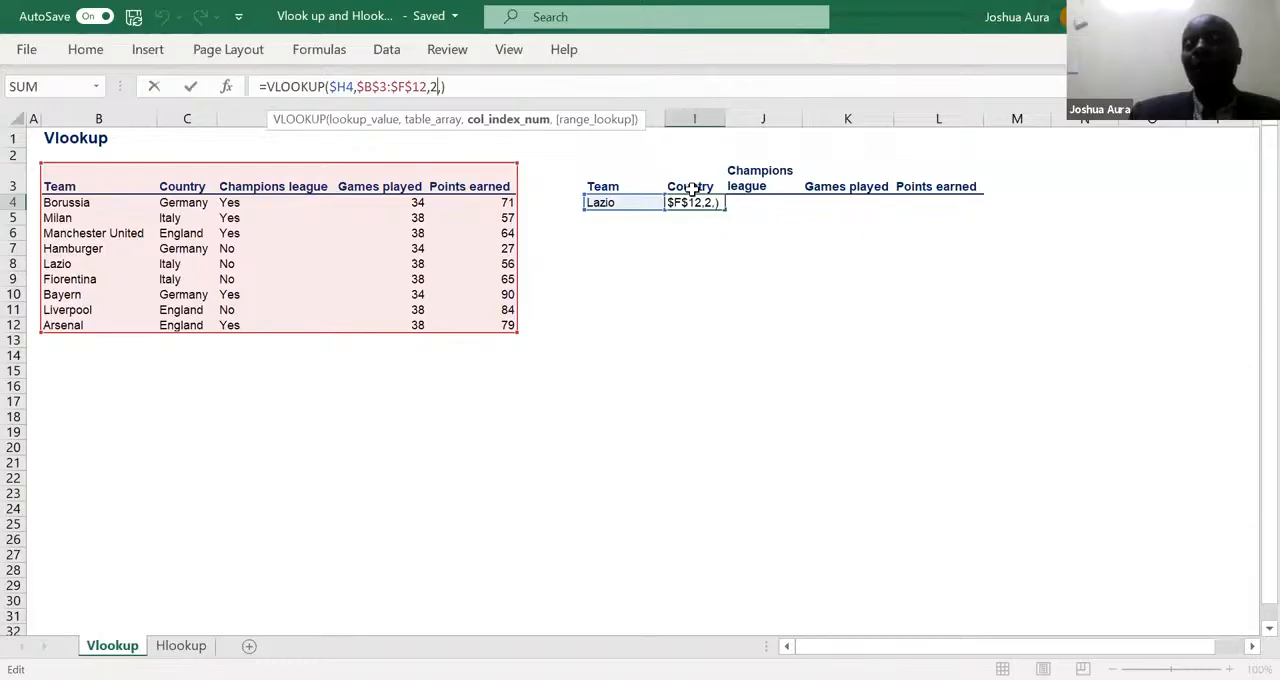
click(495, 83)
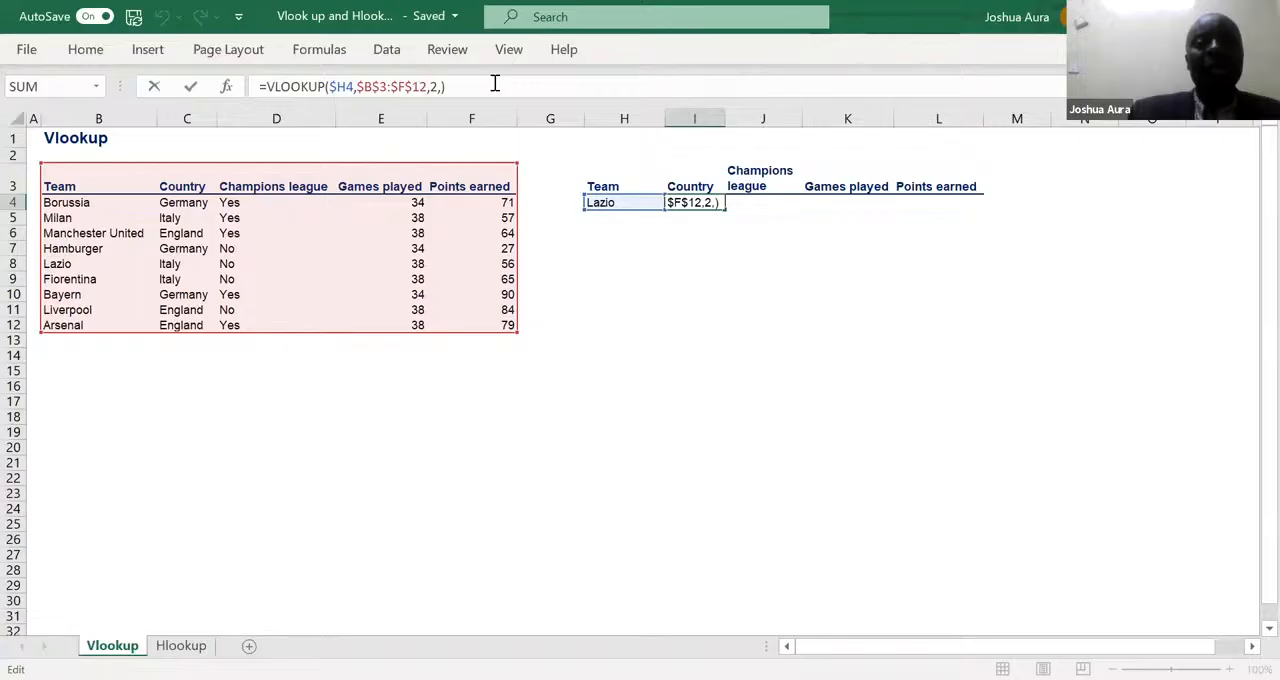
key(Escape)
click(672, 308)
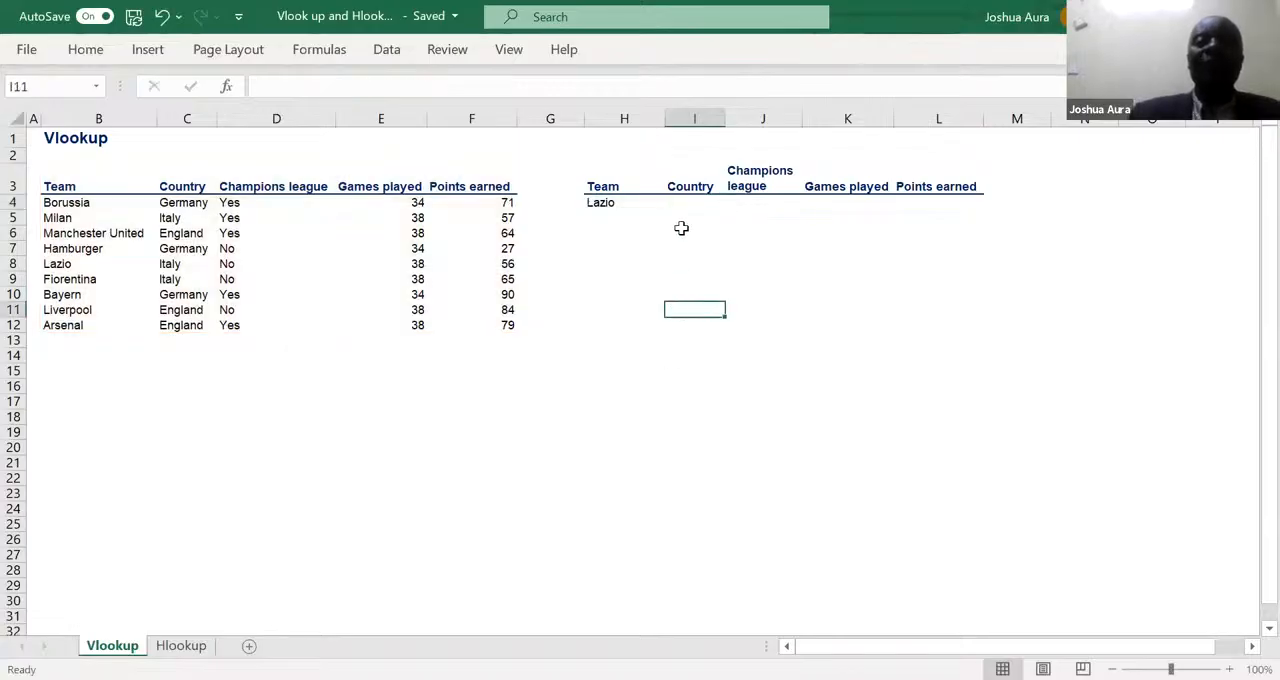
- Begin a new VLOOKUP formula in I4 using the Lazio cell as lookup value, with the column locked as $H4
click(682, 202)
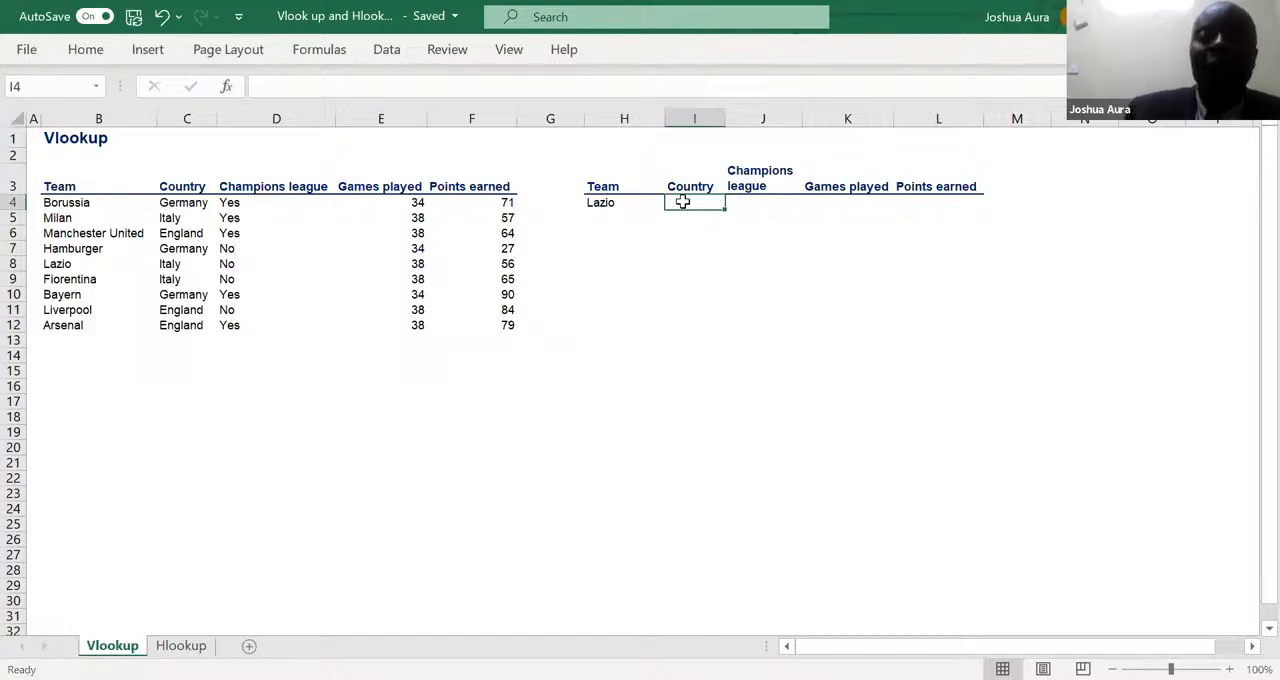
text(=)
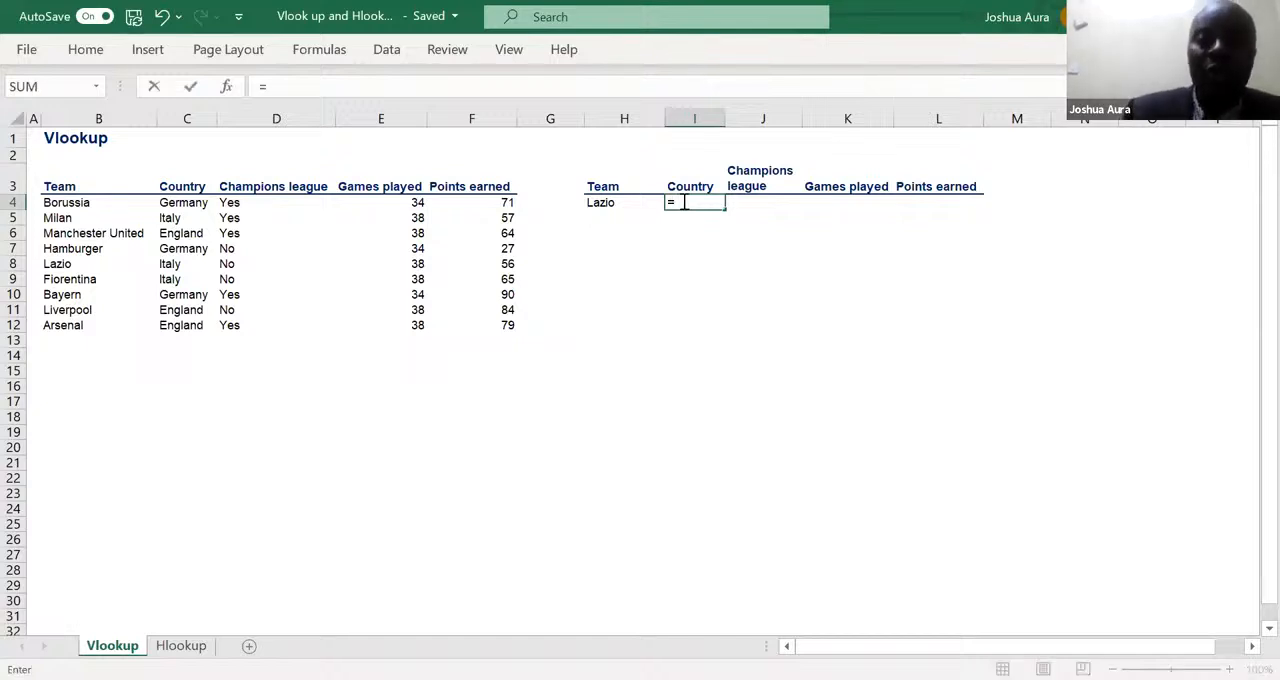
text(vl)
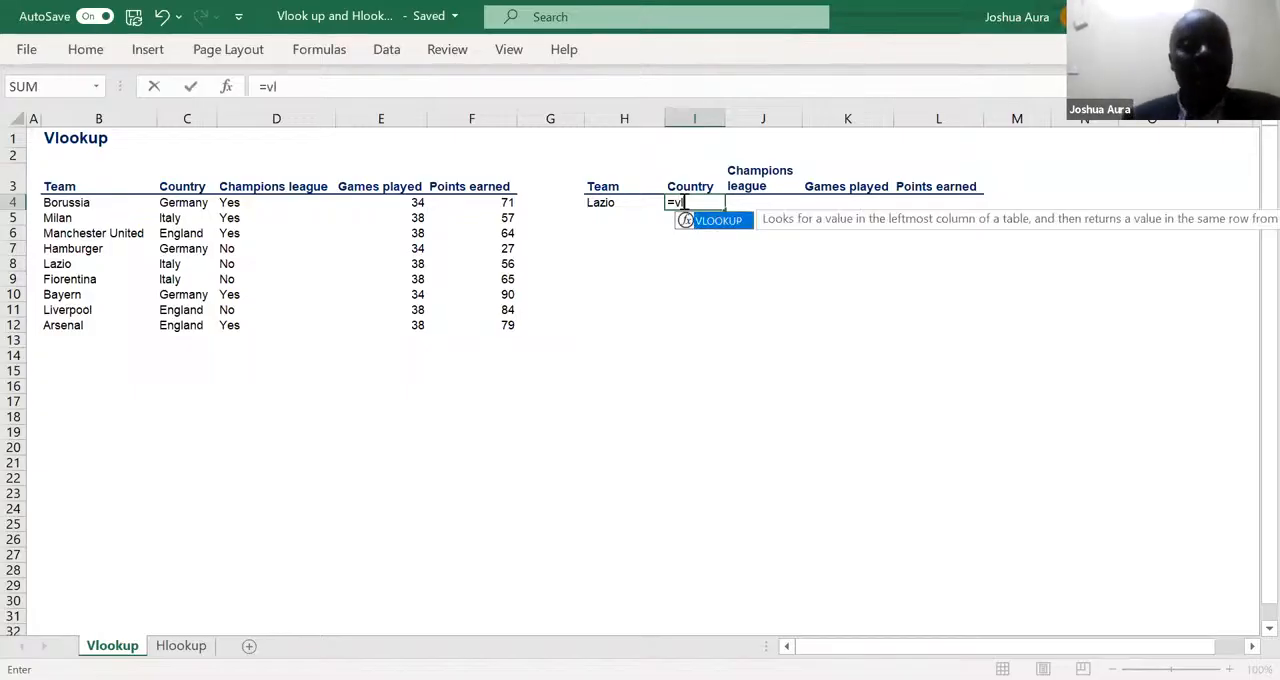
key(Tab)
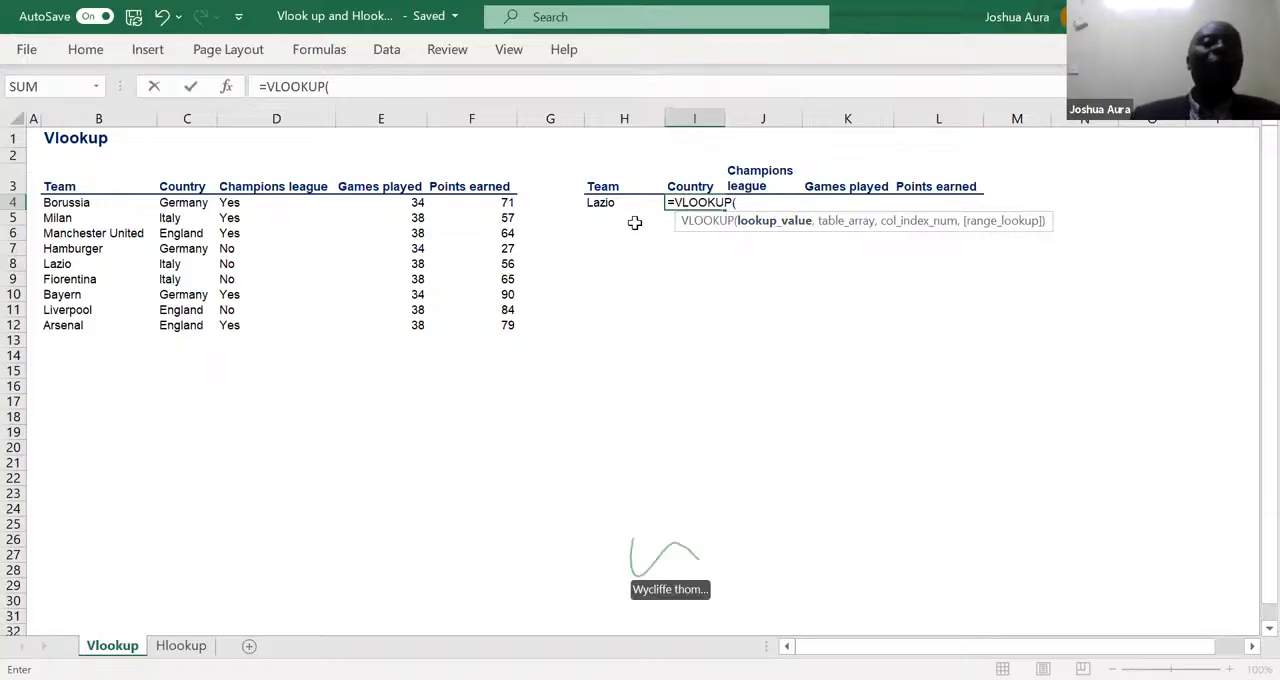
click(608, 203)
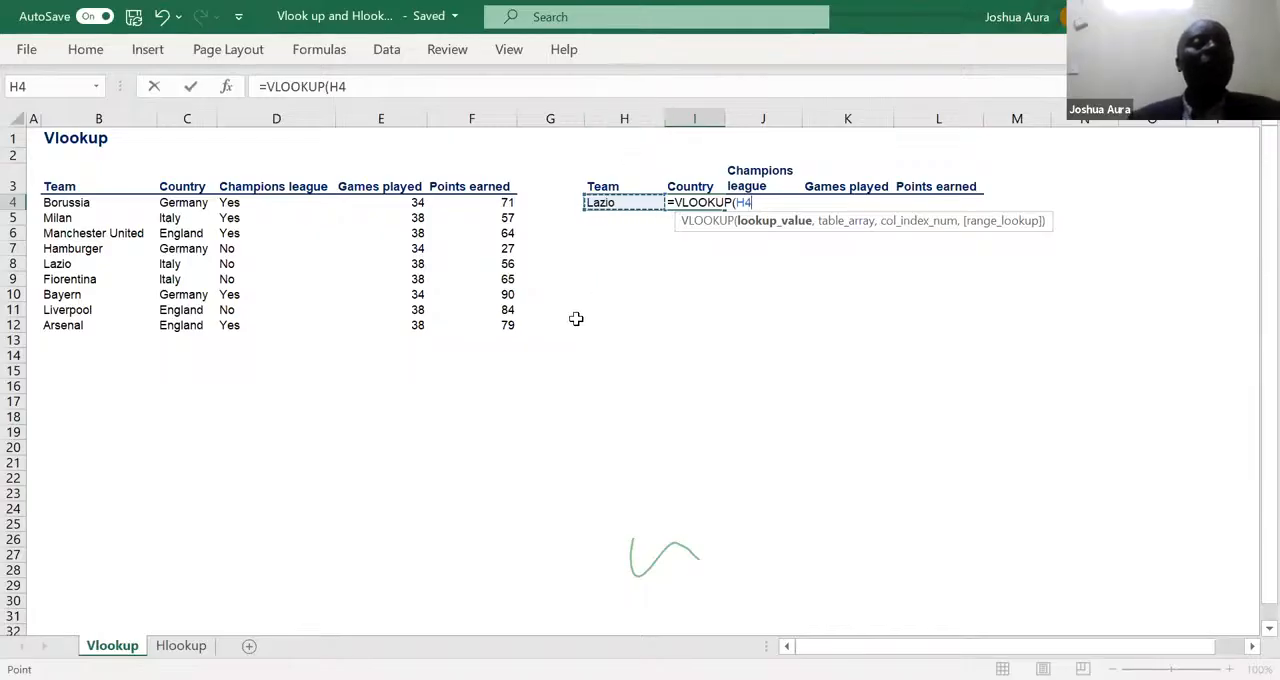
click(737, 203)
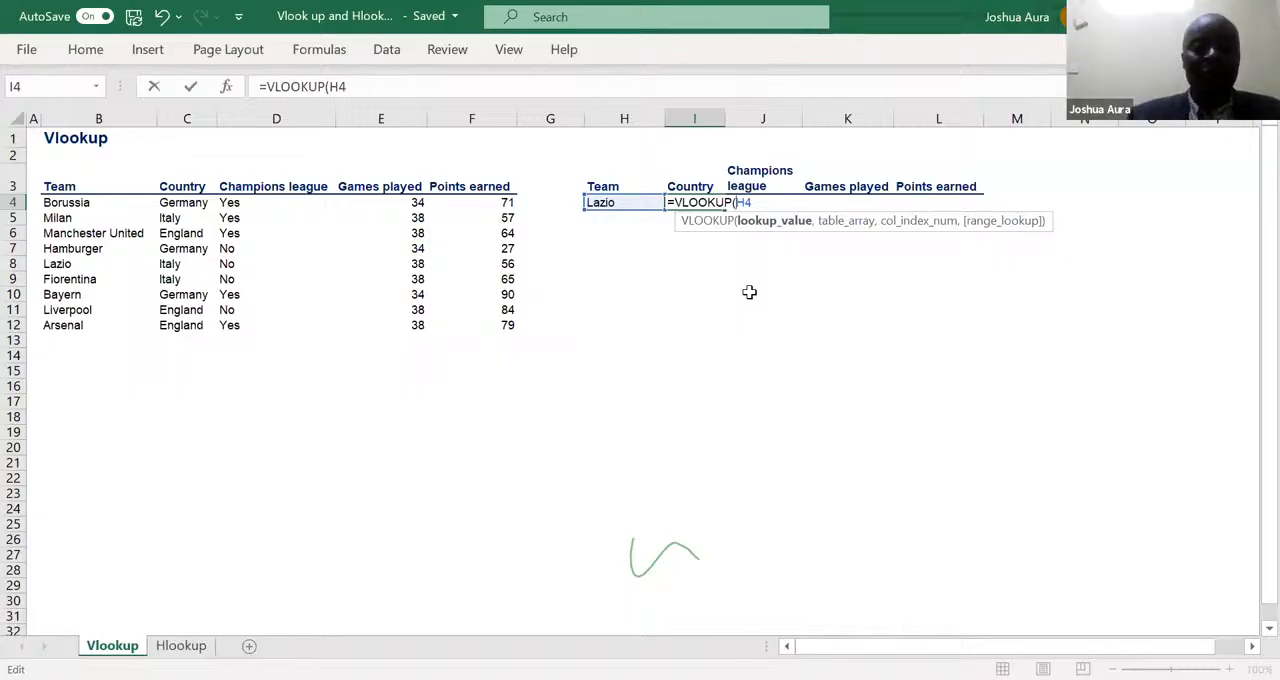
text($)
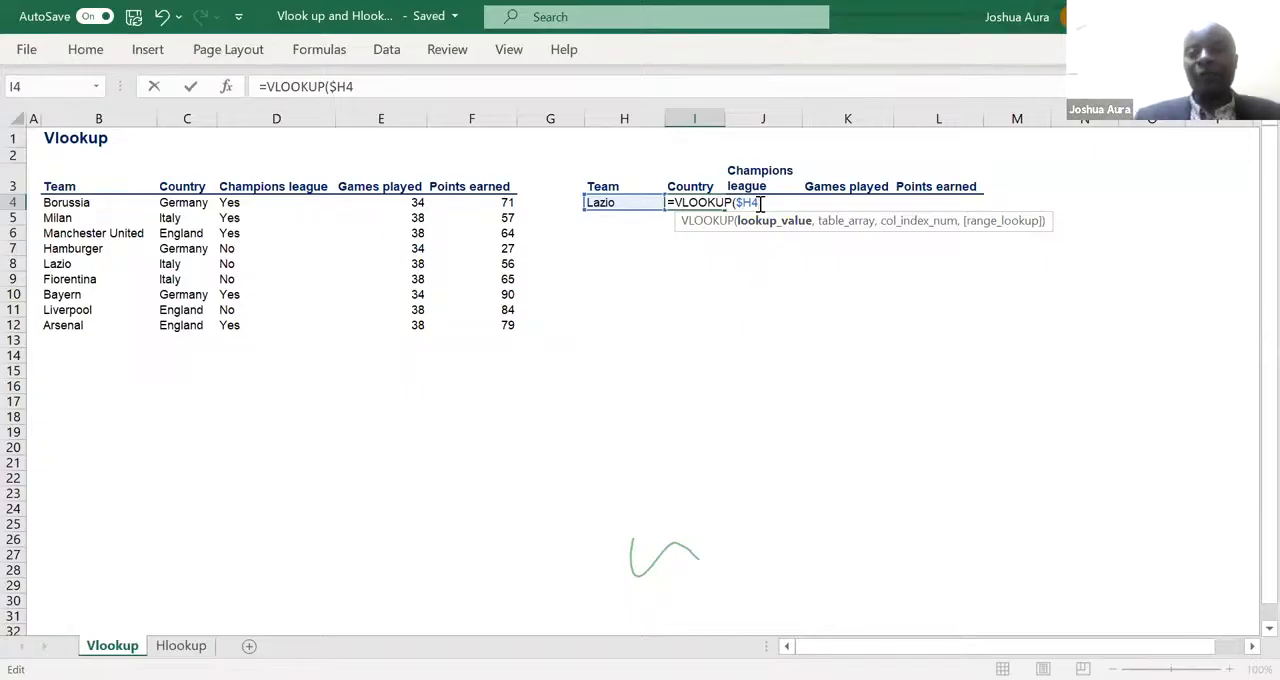
- Add the source table, headers included, as the formula's table array with absolute references $B$3:$F$12
text(,)
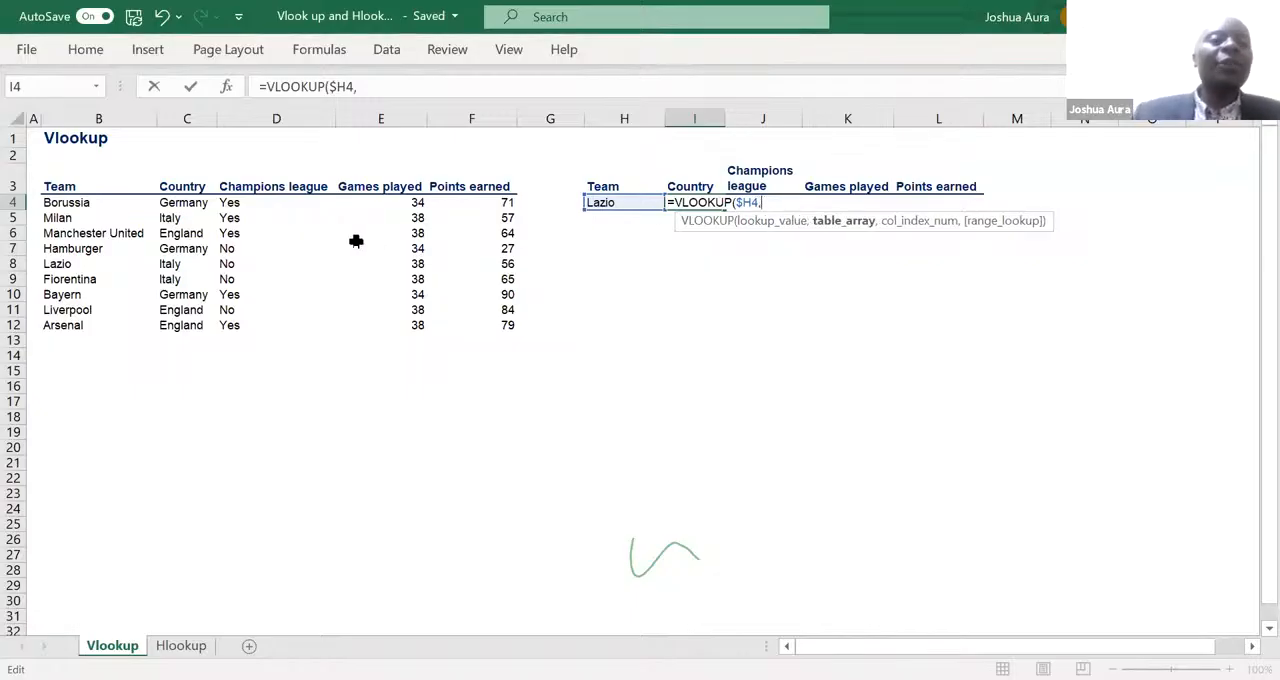
click(63, 186)
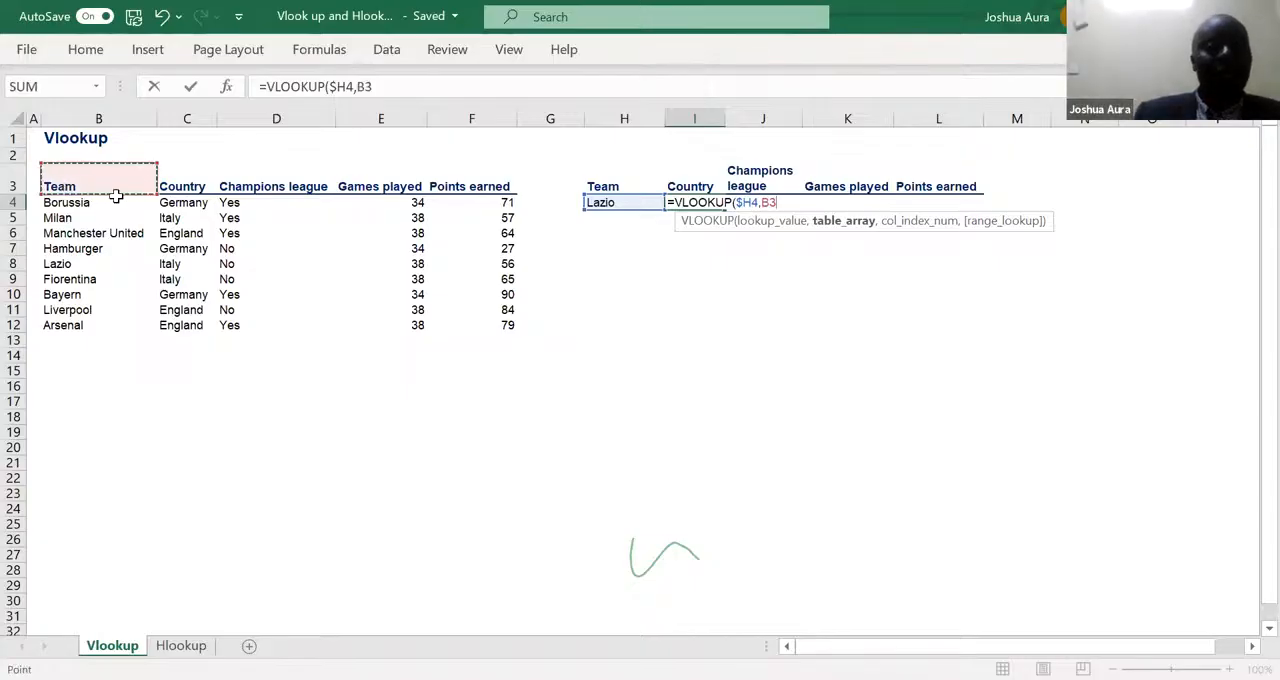
shift+click(472, 316)
drag(472, 316, 475, 323)
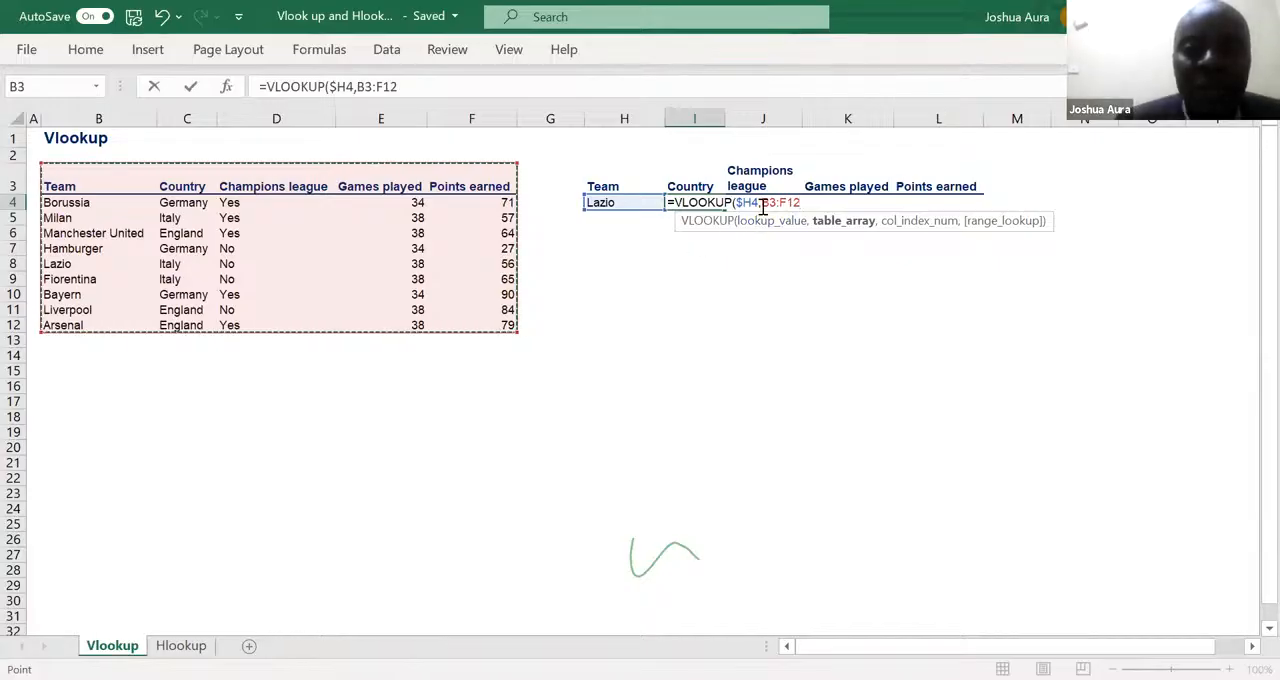
key(F2)
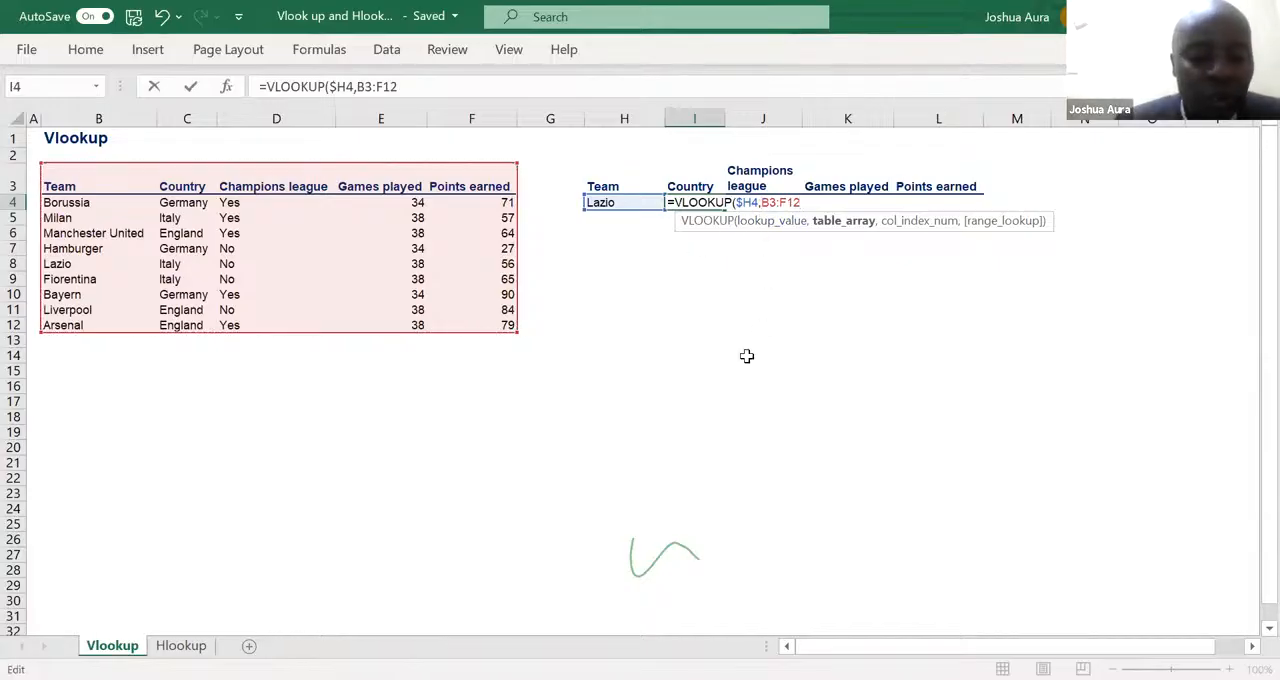
text($)
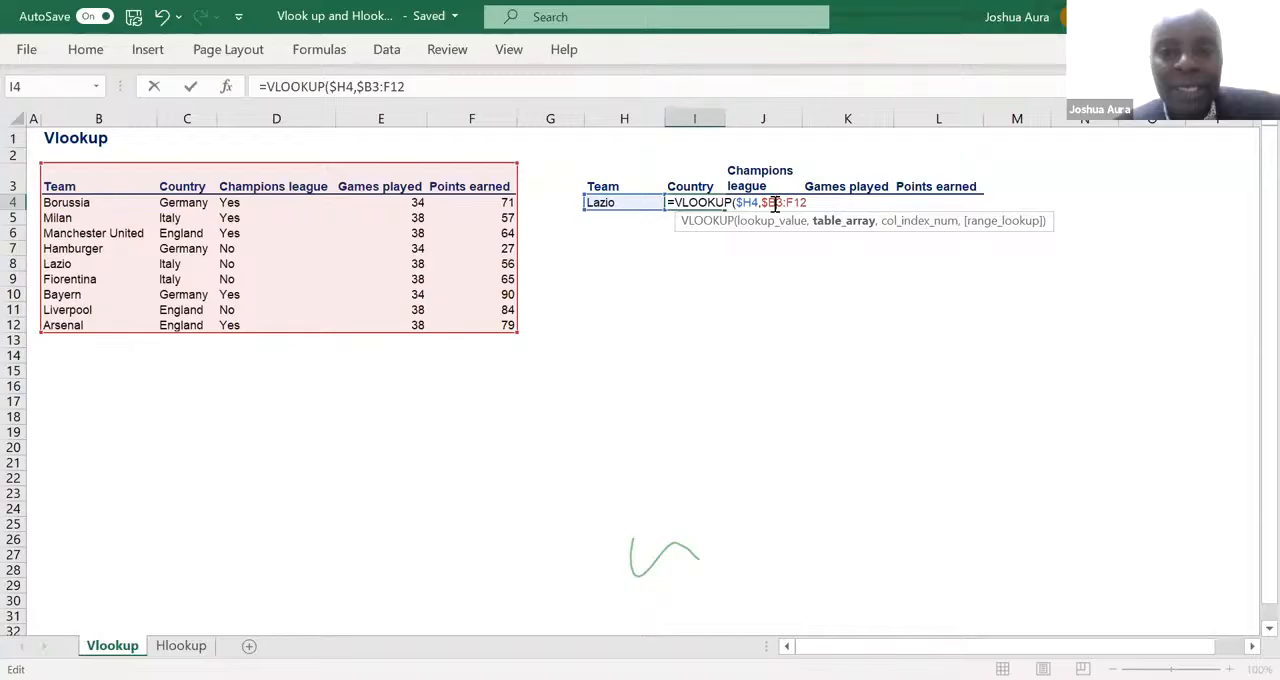
click(775, 203)
text($)
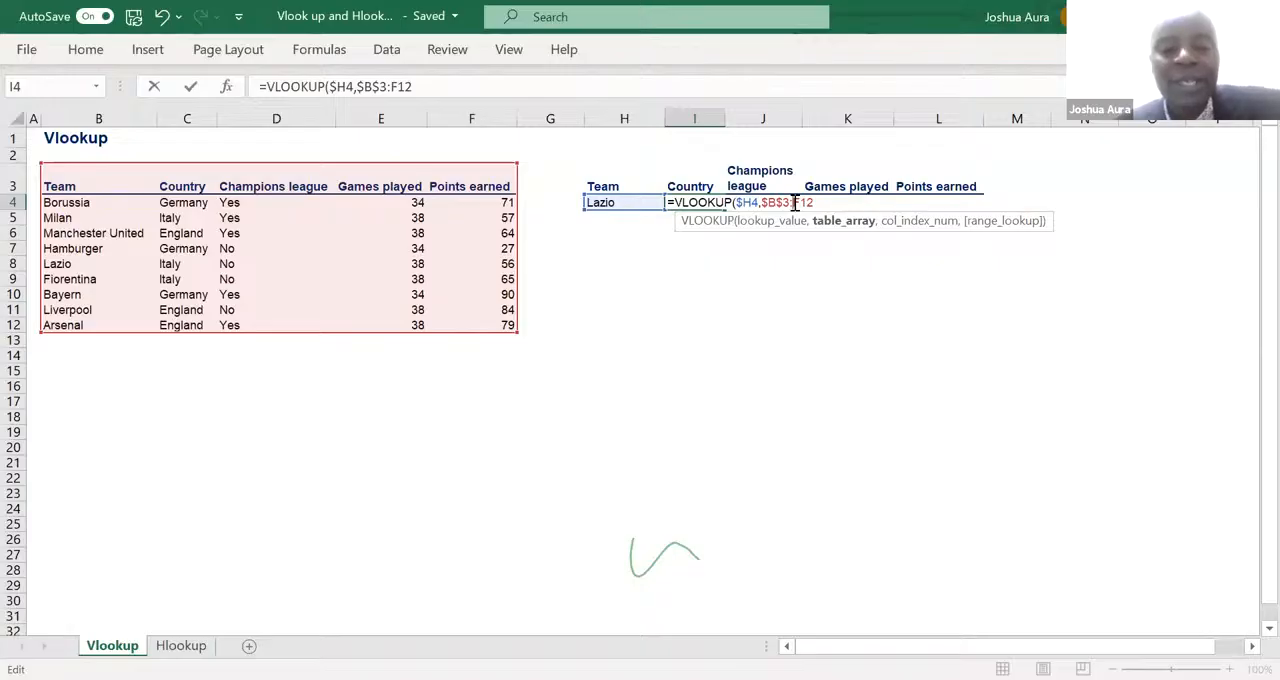
click(794, 203)
text($)
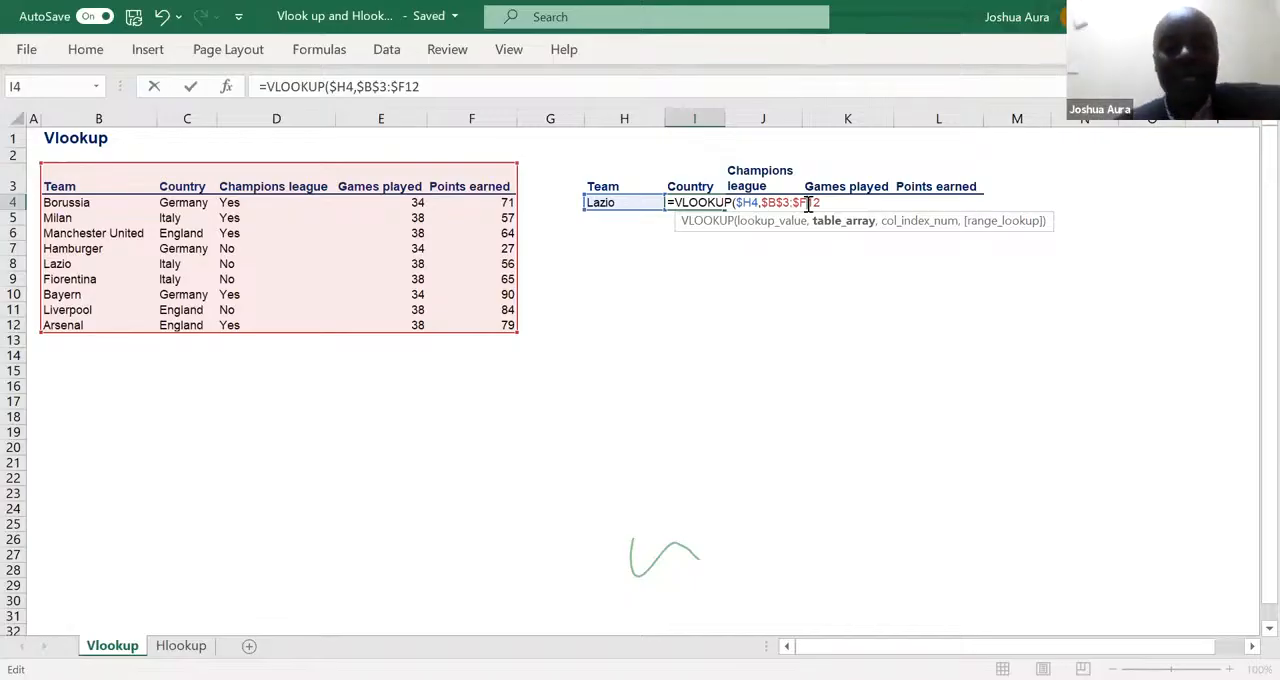
click(808, 203)
text($H4)
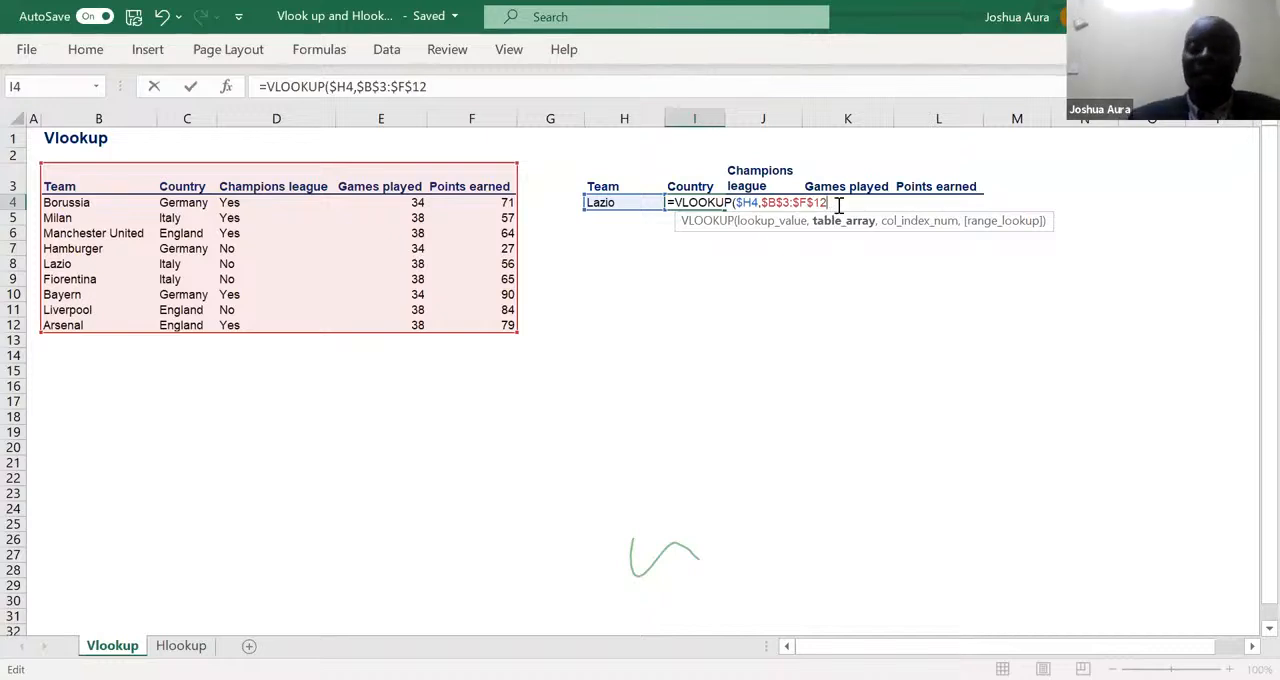
text(,)
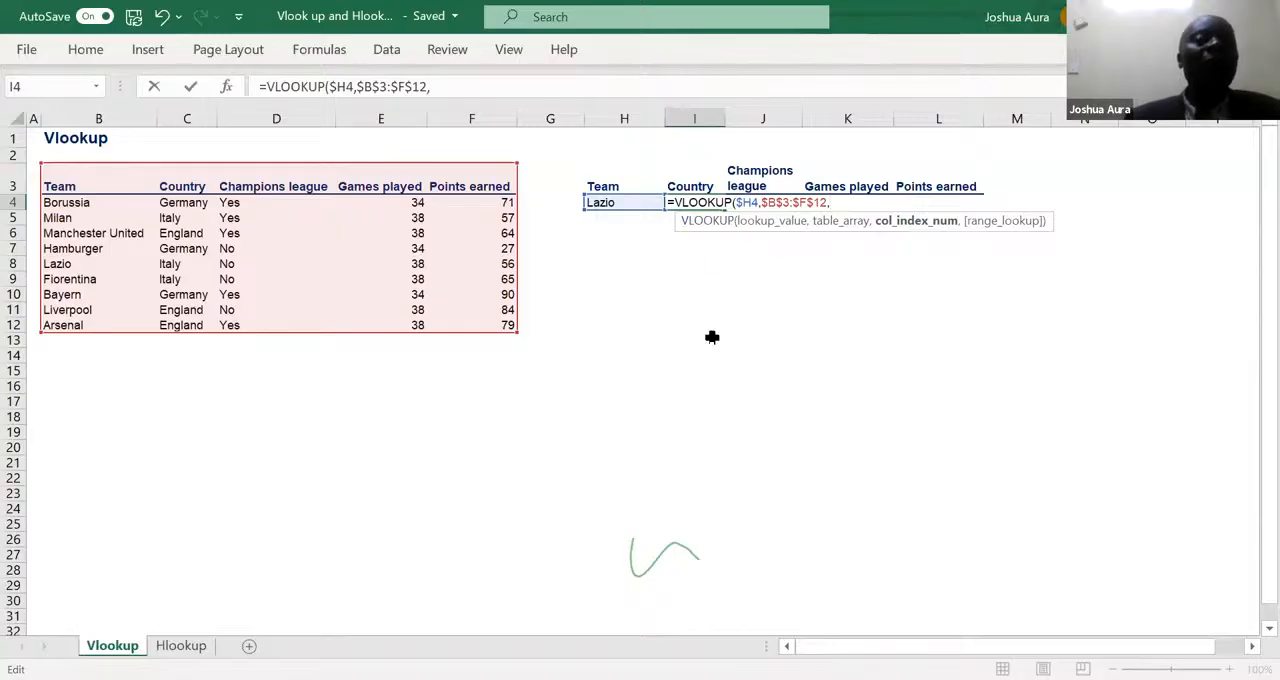
- Complete the I4 formula with column index 2 and a blank range lookup, and fill it across to L4
text(2)
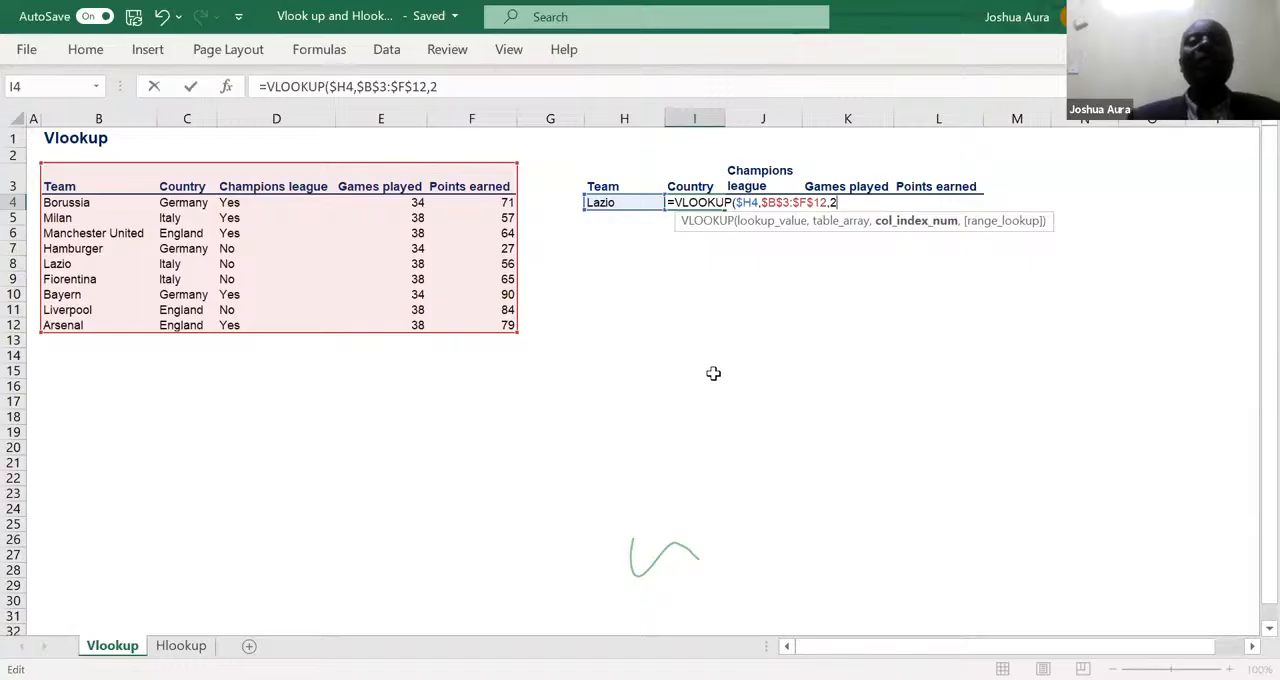
text(,)
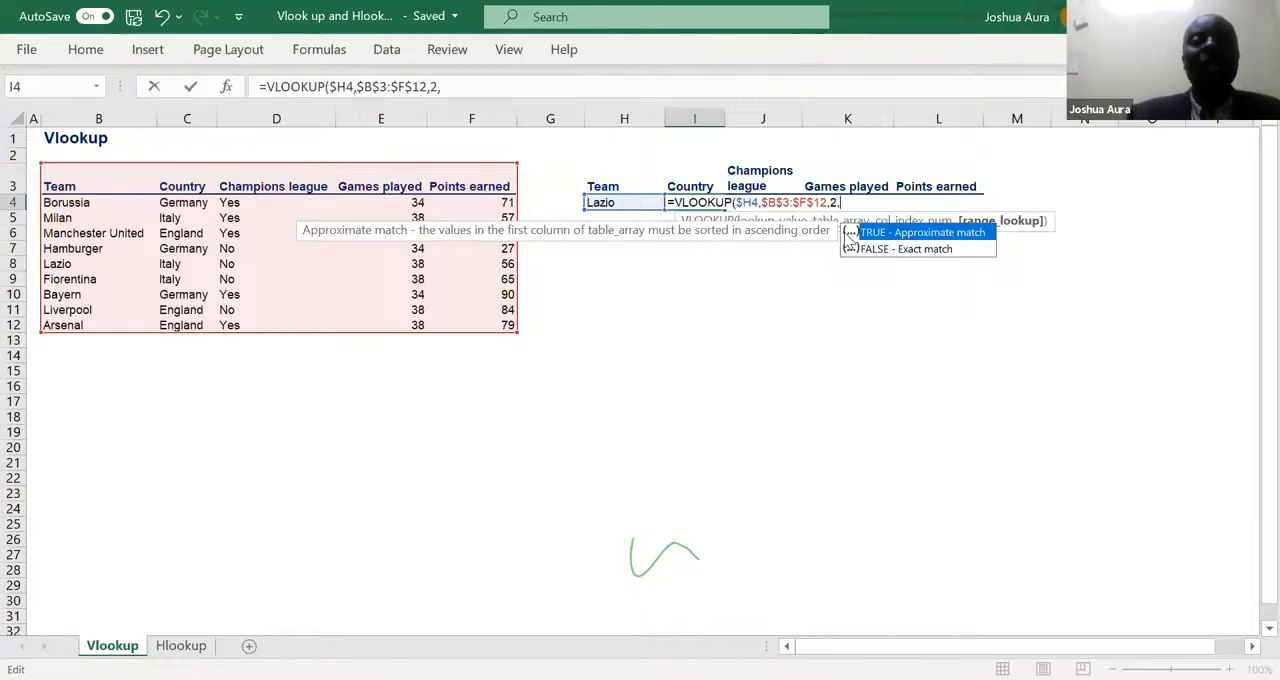
text())
key(Return)
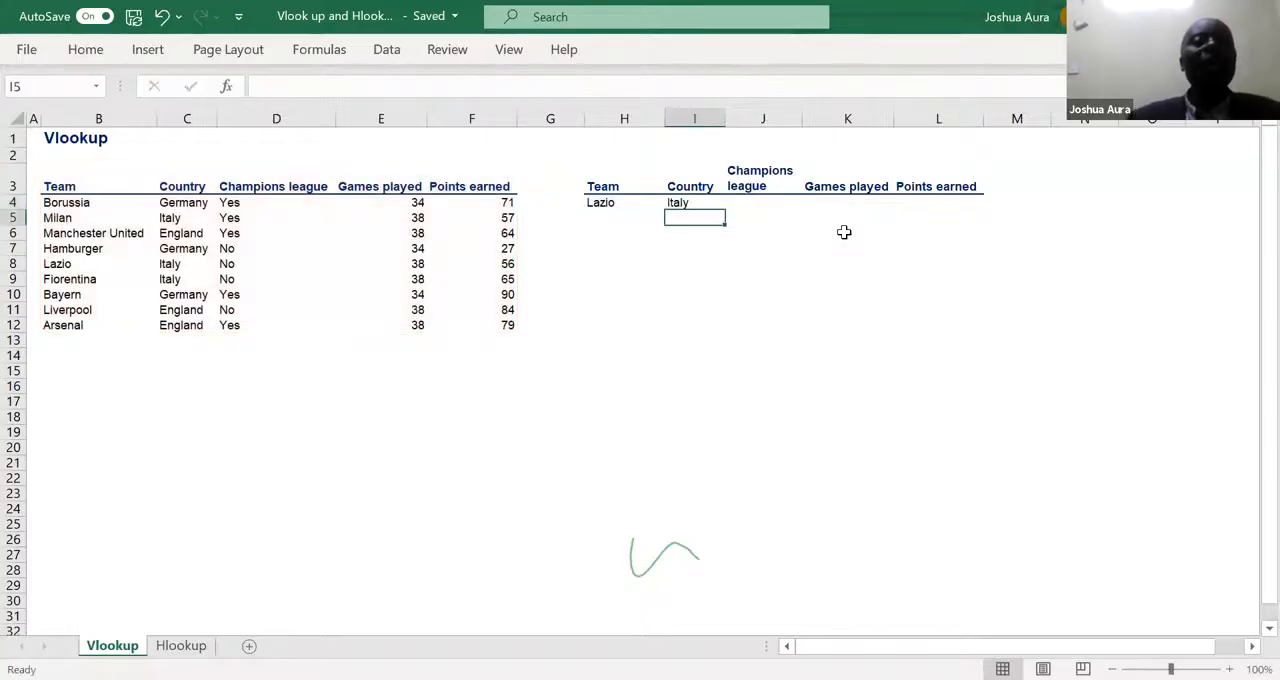
click(707, 204)
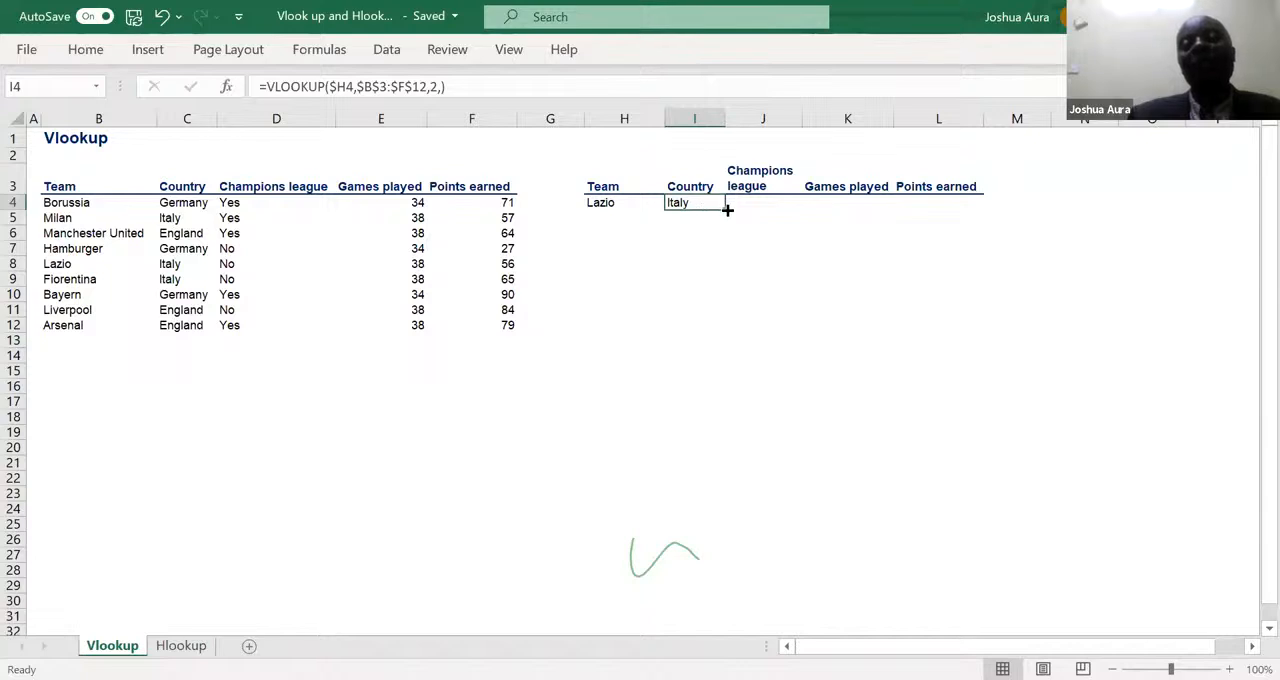
drag(727, 210, 995, 225)
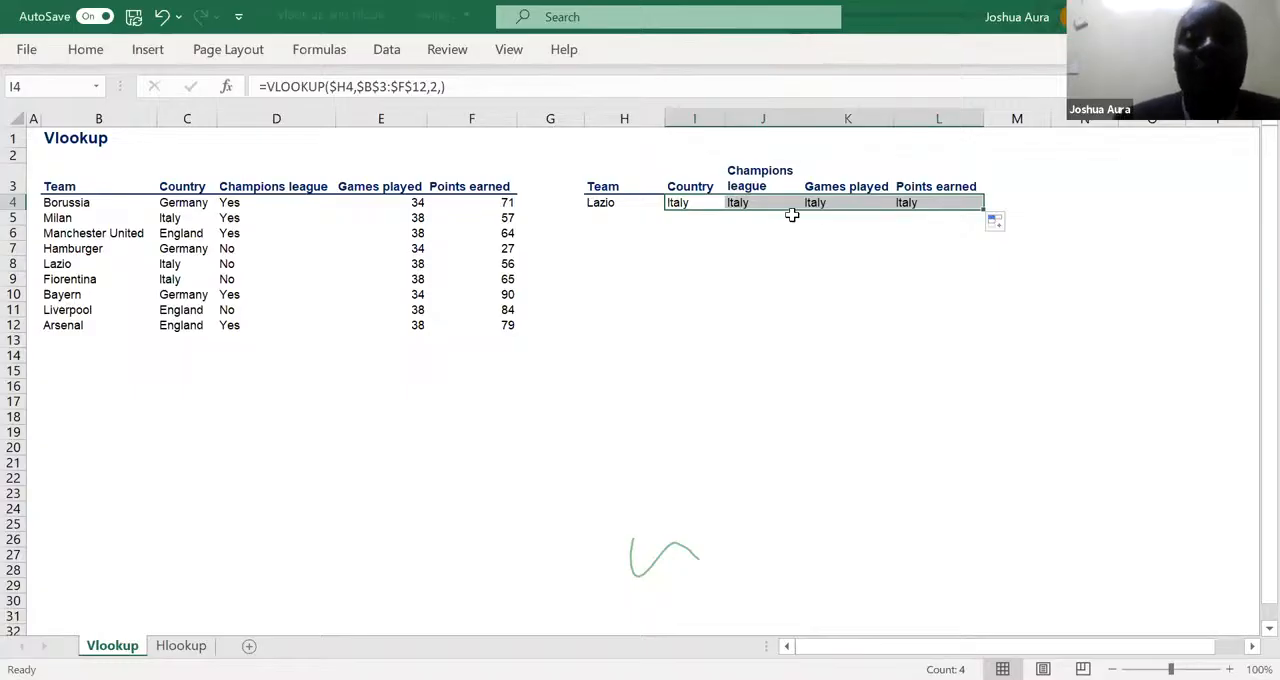
- Set the column index in the J4 VLOOKUP formula to 3 to return the Champions league status
click(746, 202)
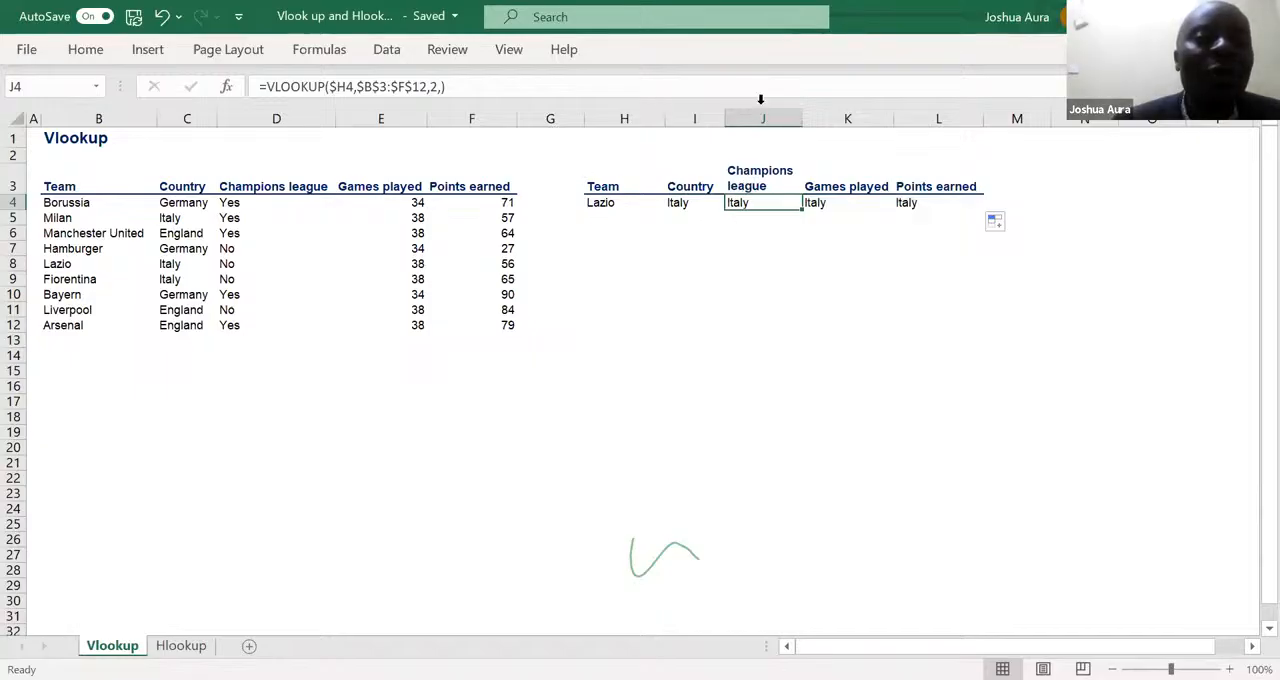
click(437, 87)
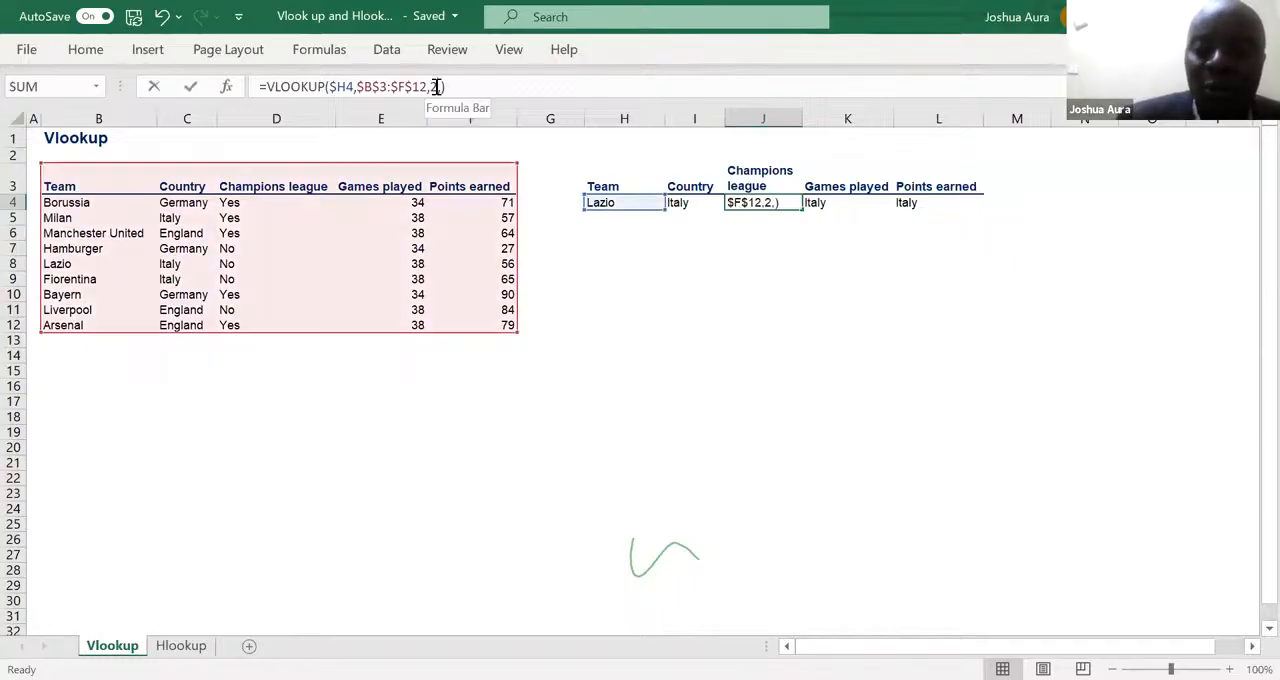
key(BackSpace)
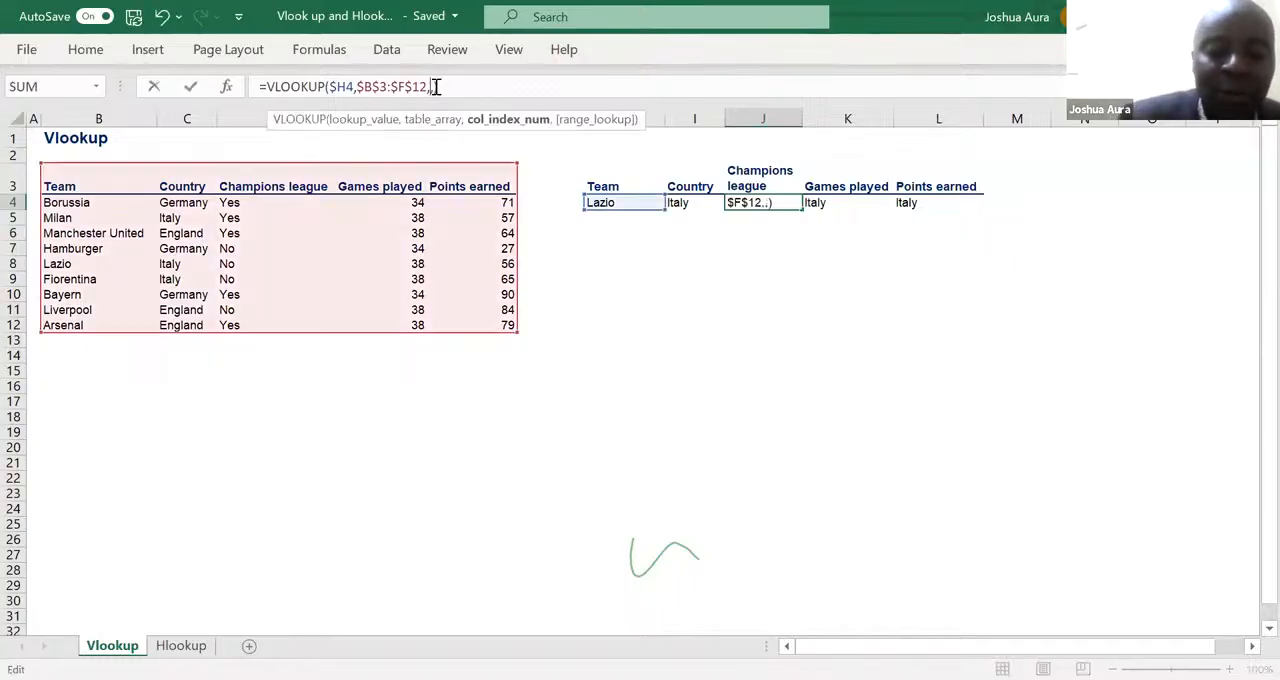
text(3)
key(Return)
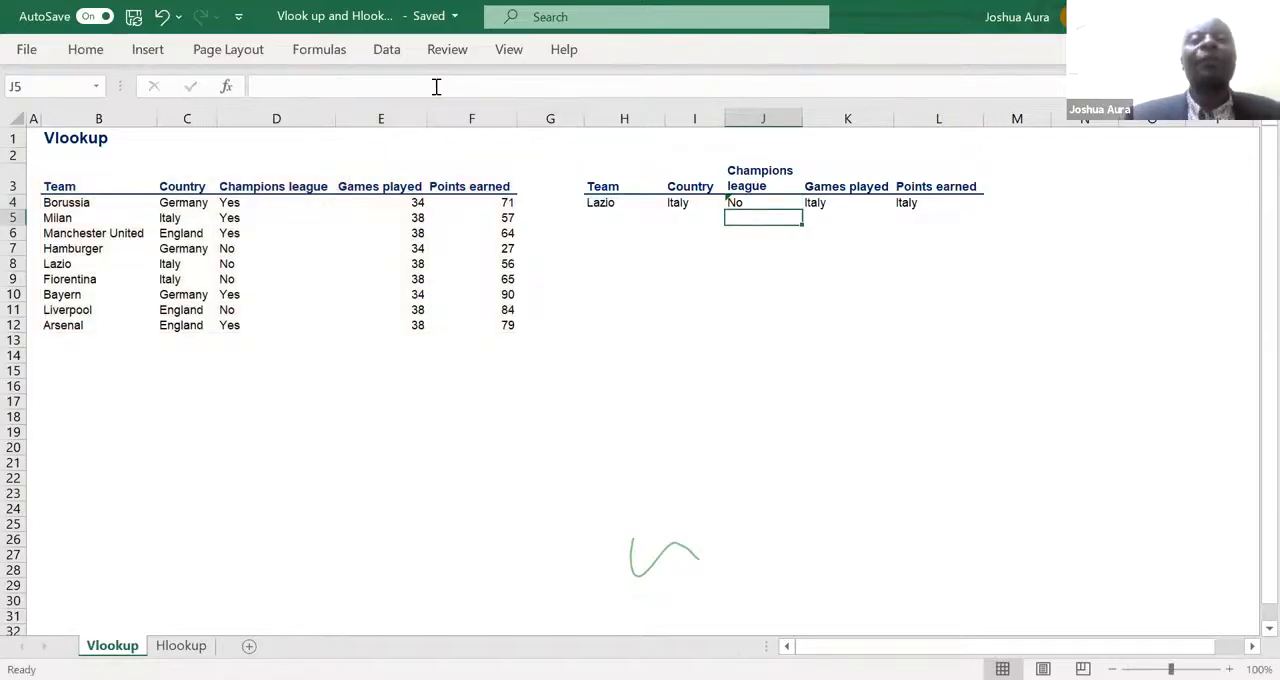
- Set the column index in the K4 VLOOKUP formula to 4 to return the games played
click(815, 203)
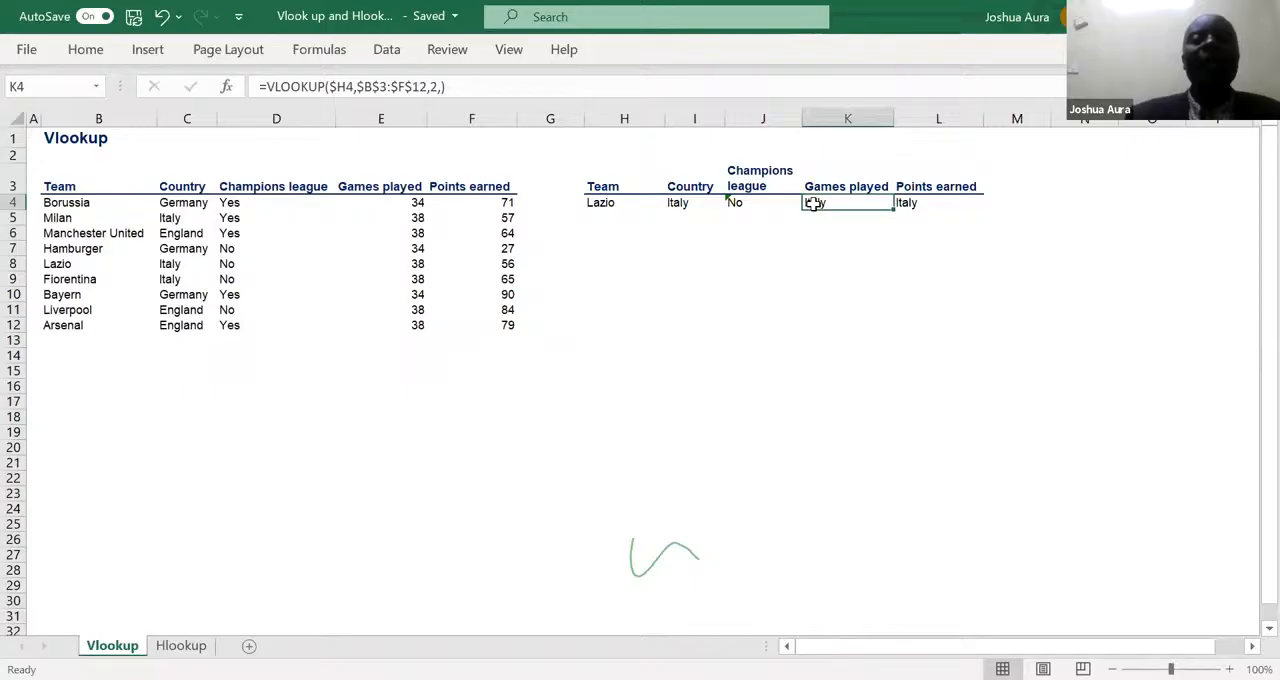
click(436, 90)
key(BackSpace)
text(4)
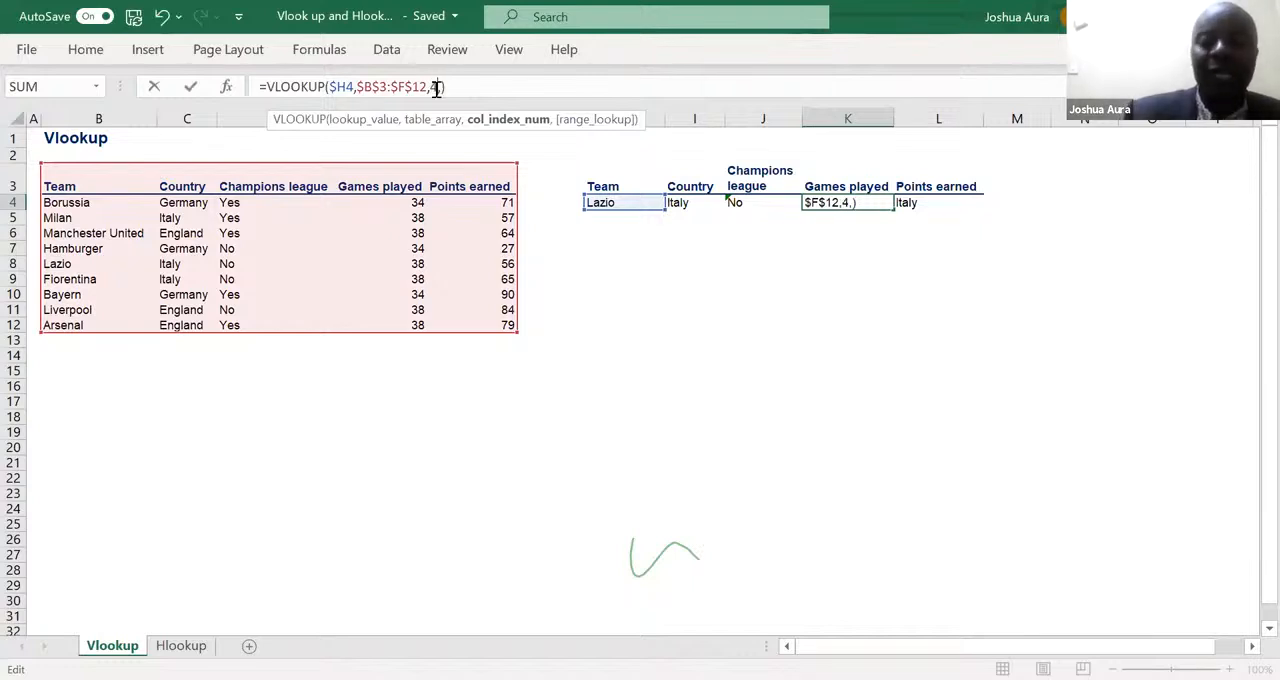
key(Return)
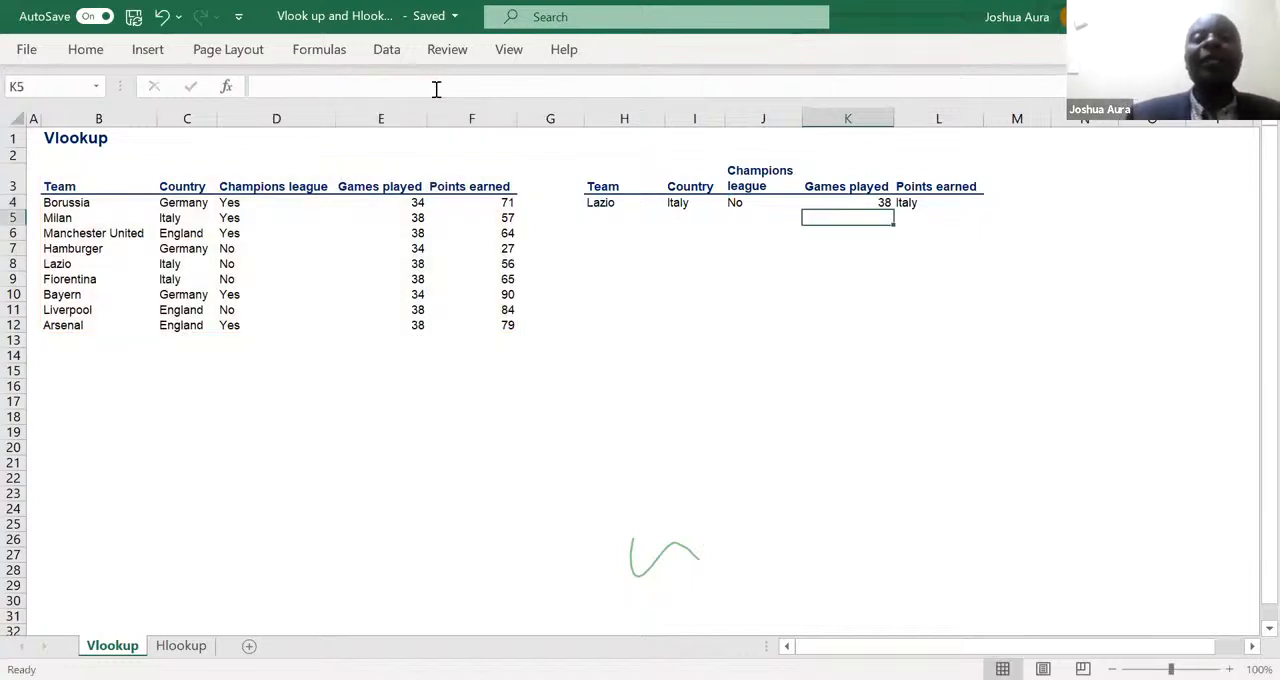
- Set the column index in the L4 VLOOKUP formula to 5 to return the points earned
click(908, 204)
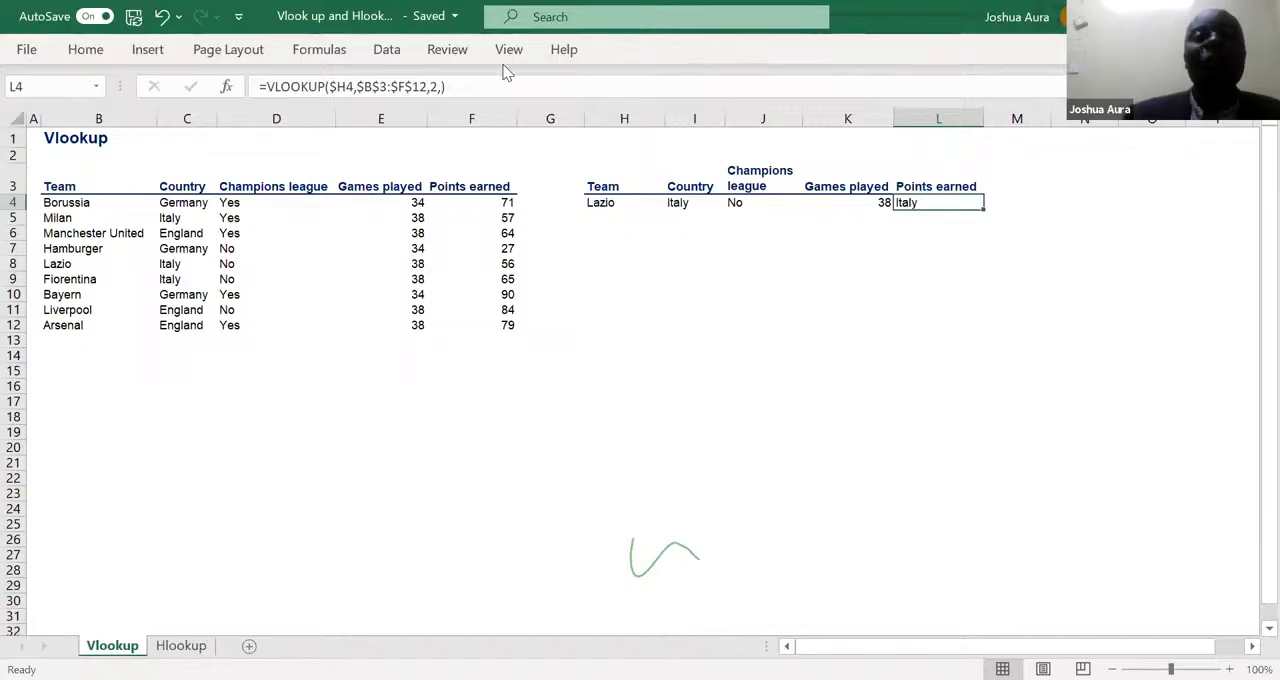
click(435, 87)
key(BackSpace)
text(5)
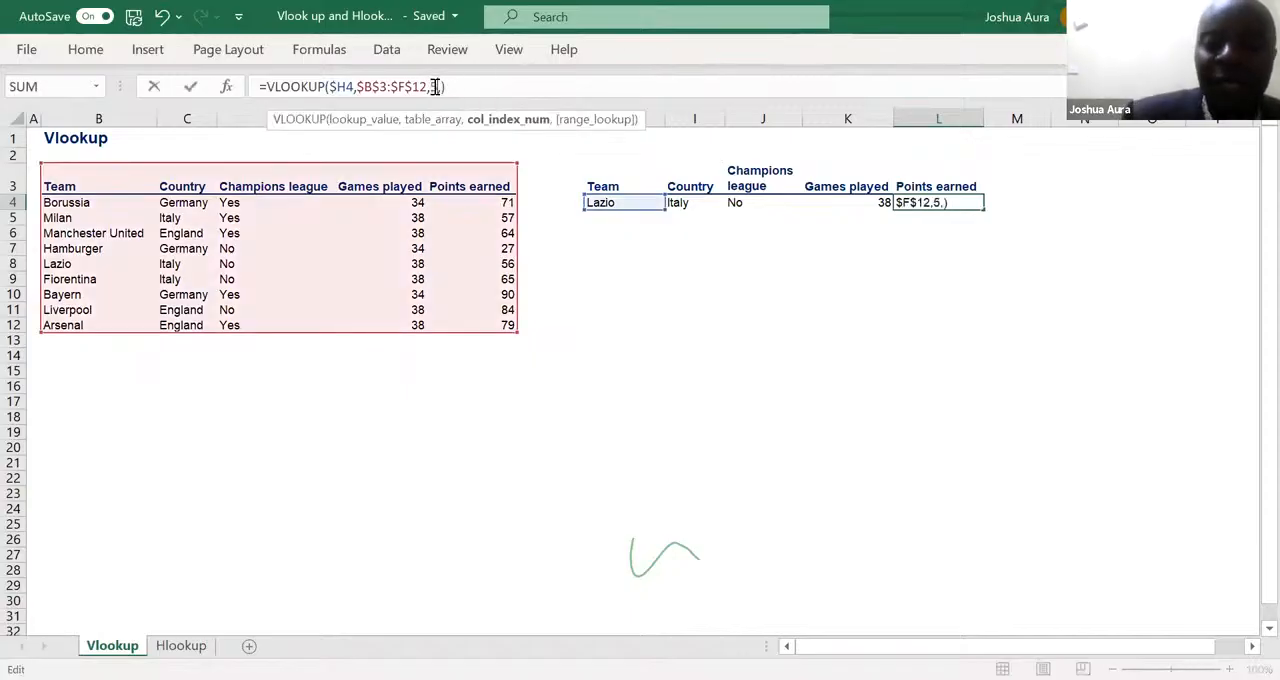
key(Return)
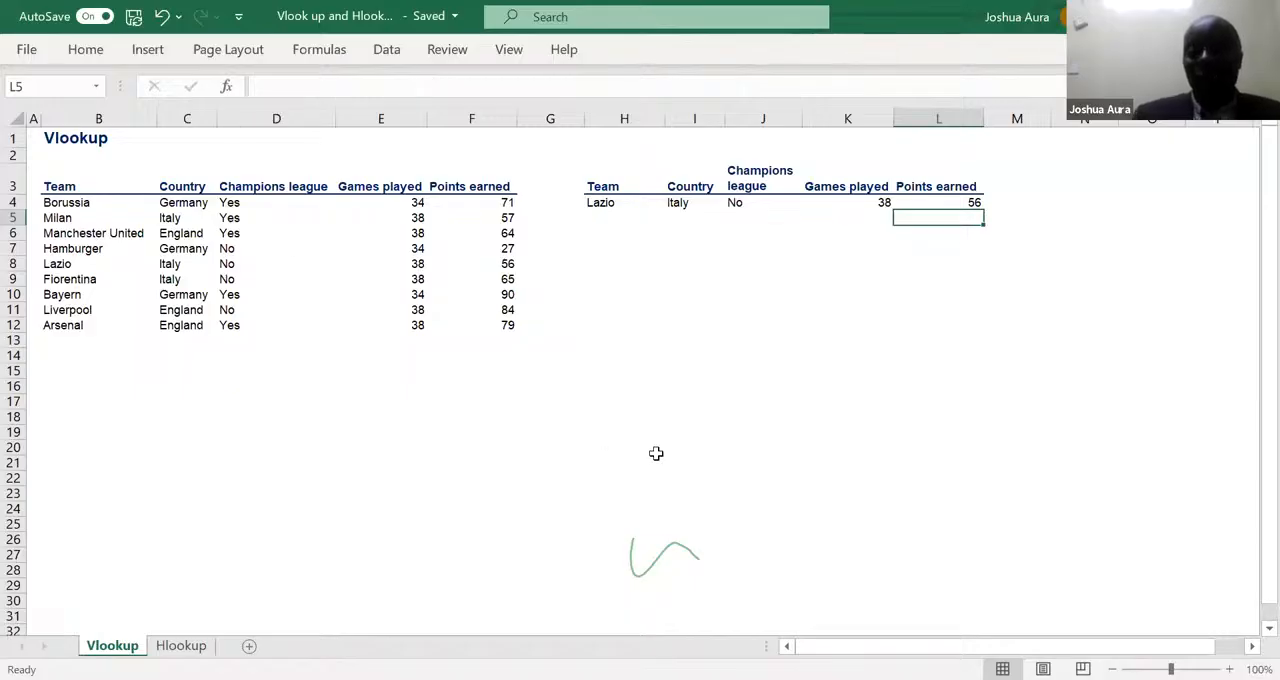
key(alt+Tab)
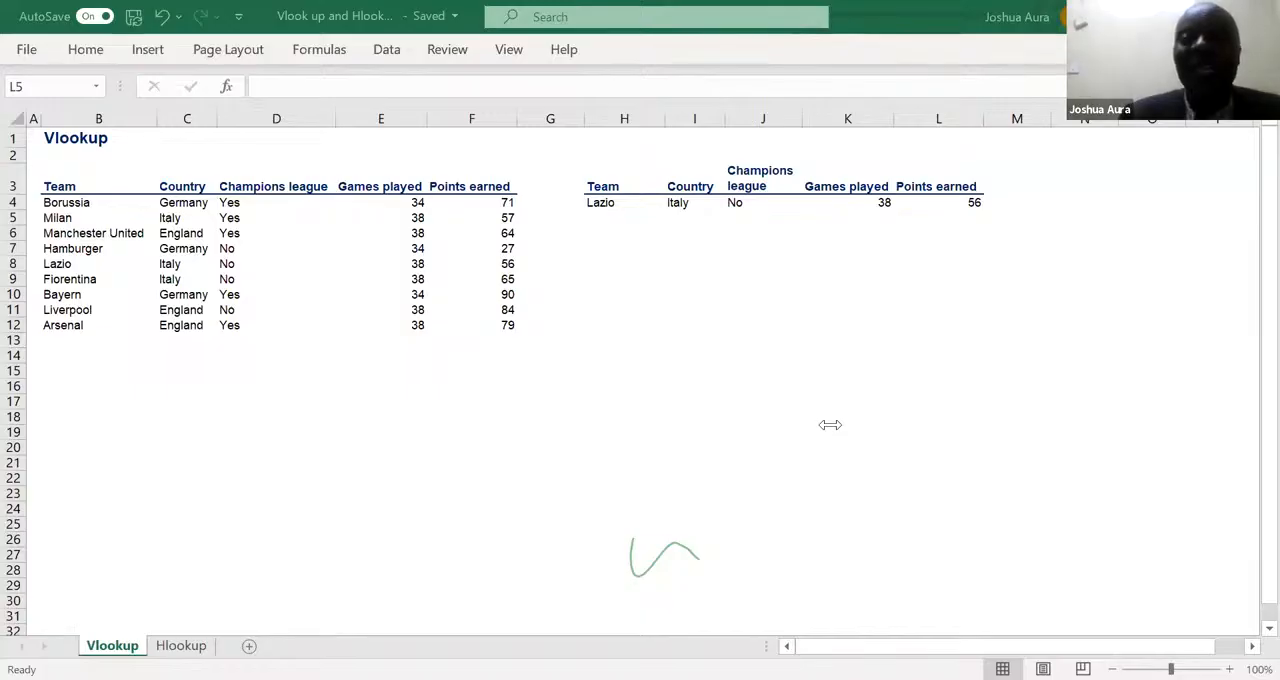
- Fill the I4:L4 lookup formulas down through row 11
click(680, 202)
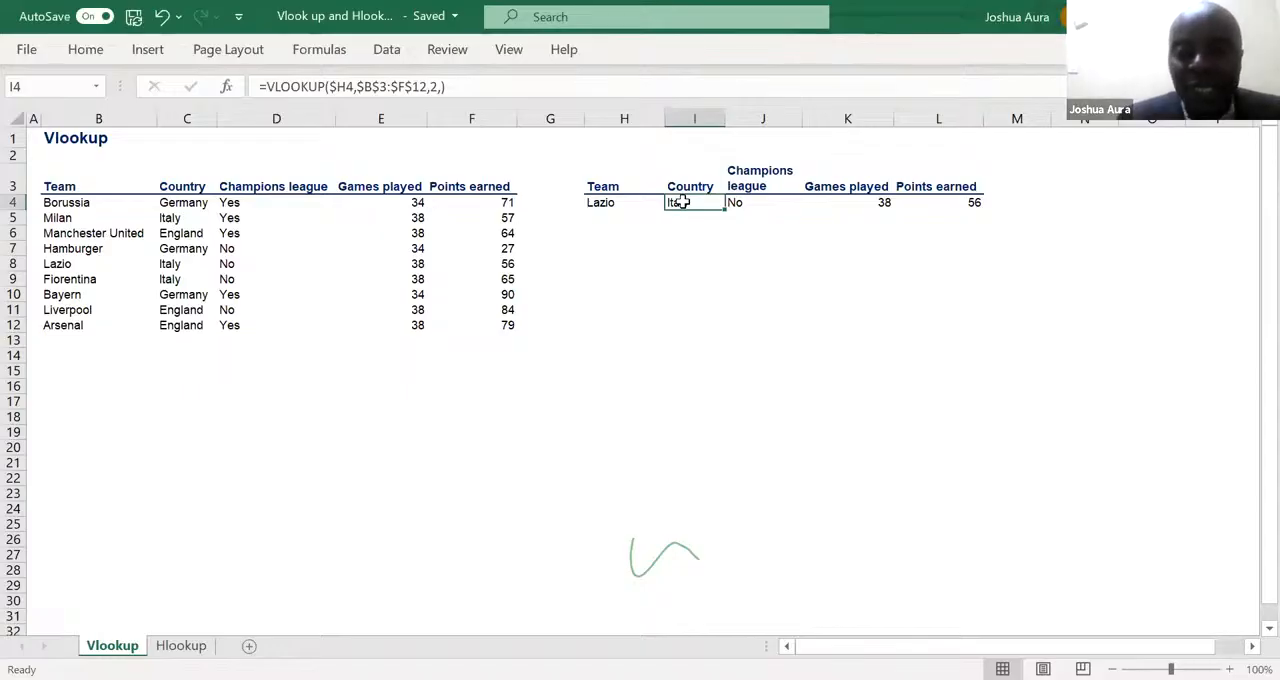
drag(680, 202, 915, 202)
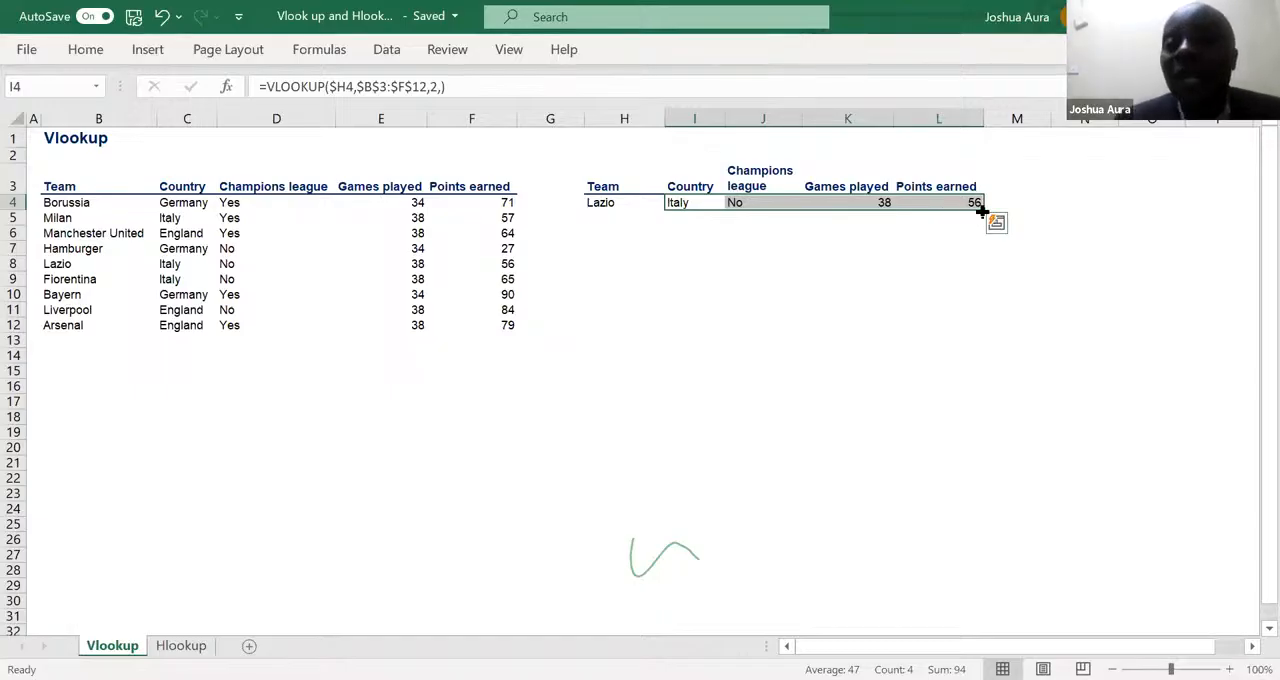
drag(983, 208, 989, 316)
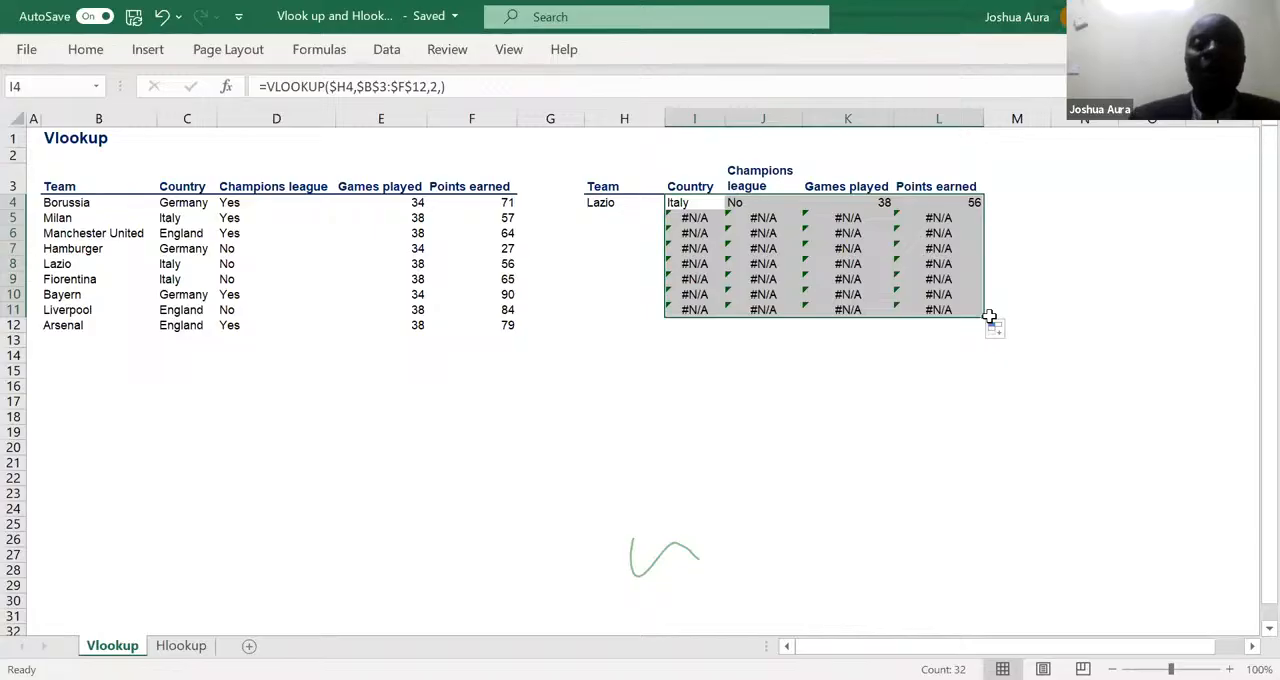
- Enter Bayern in H5 and Liverpool in H11 as lookup teams
click(607, 222)
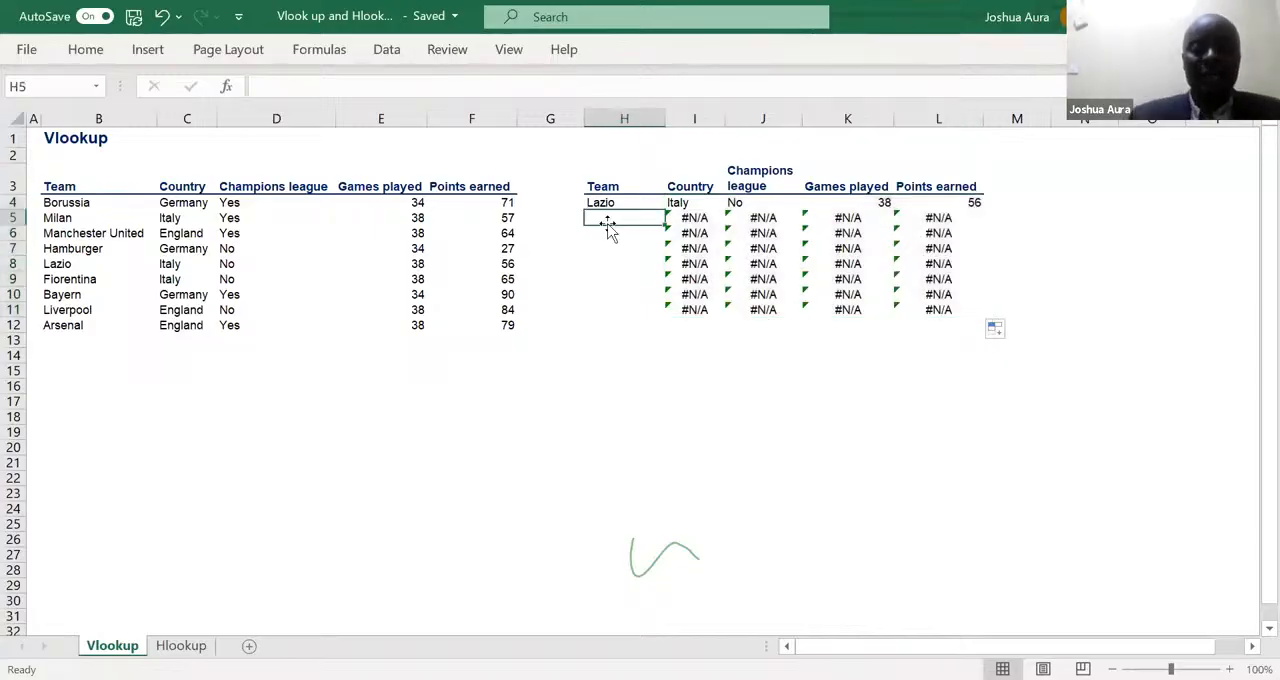
text(Bayern)
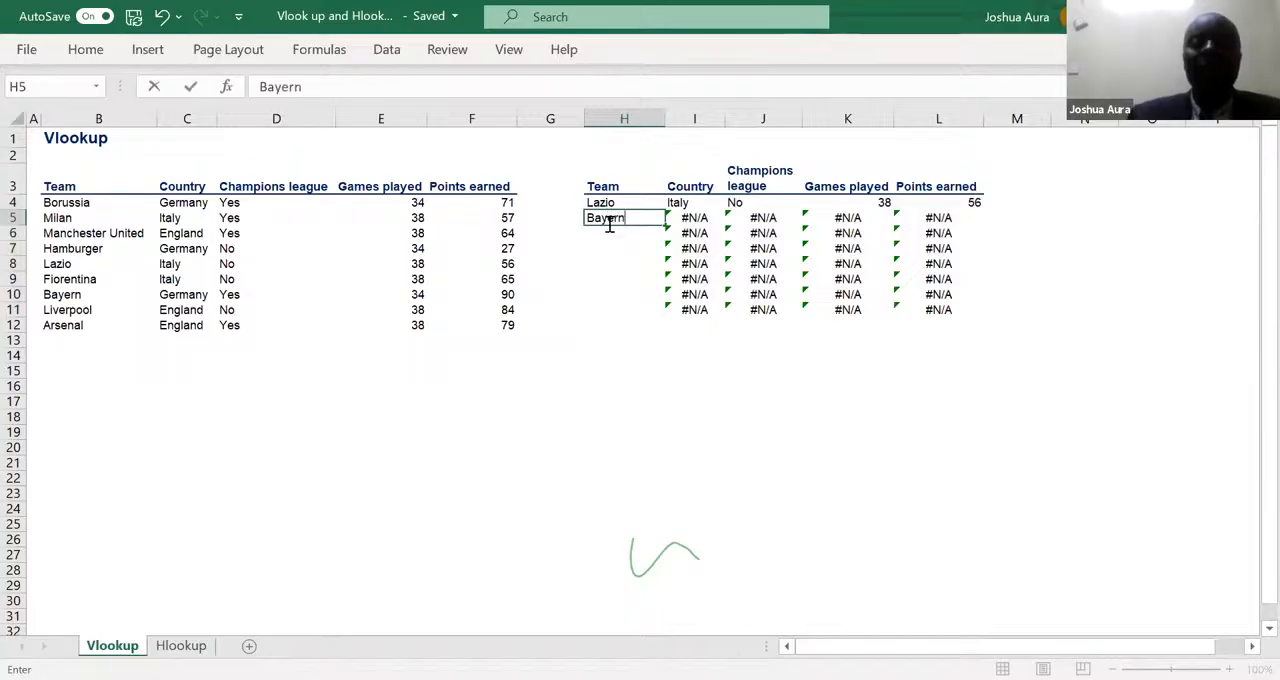
key(Return)
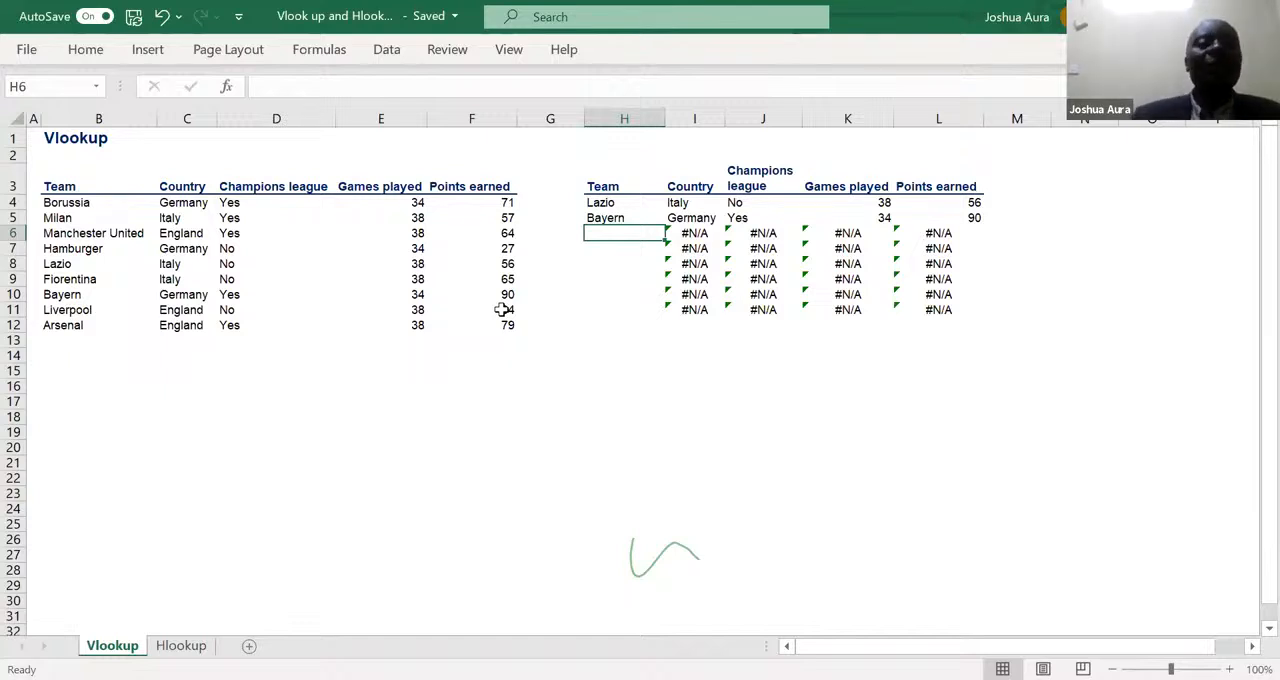
click(618, 305)
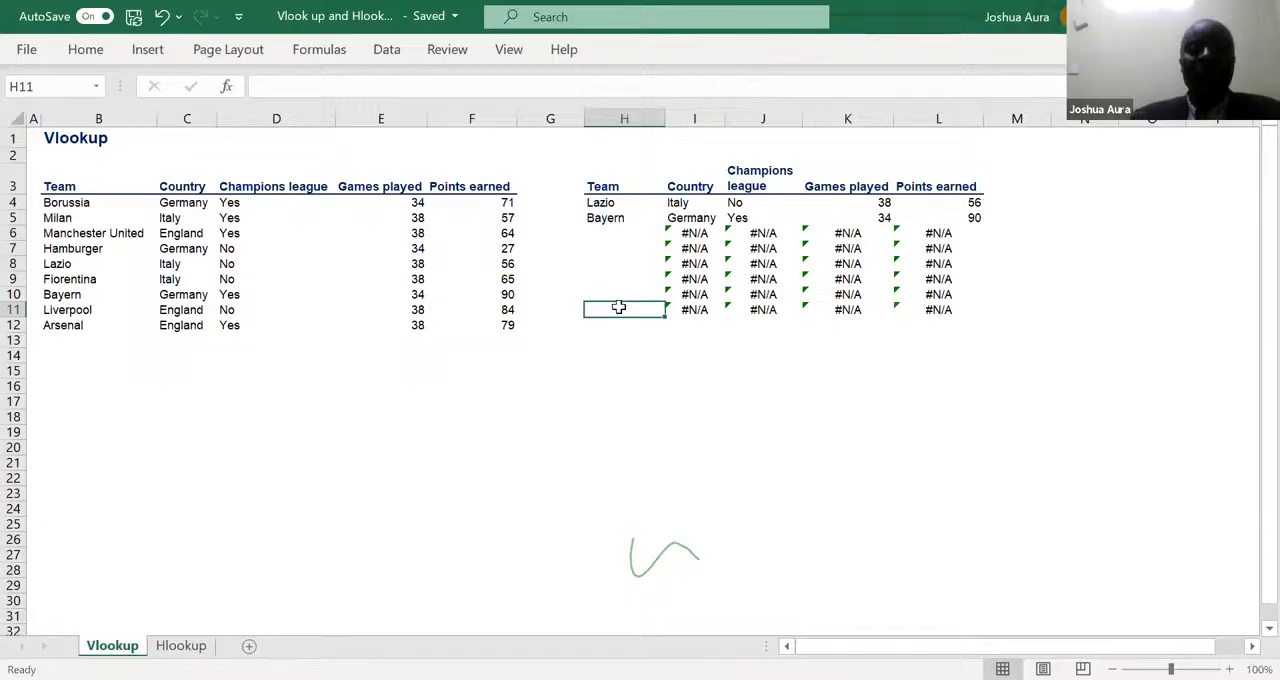
text(Liverpool)
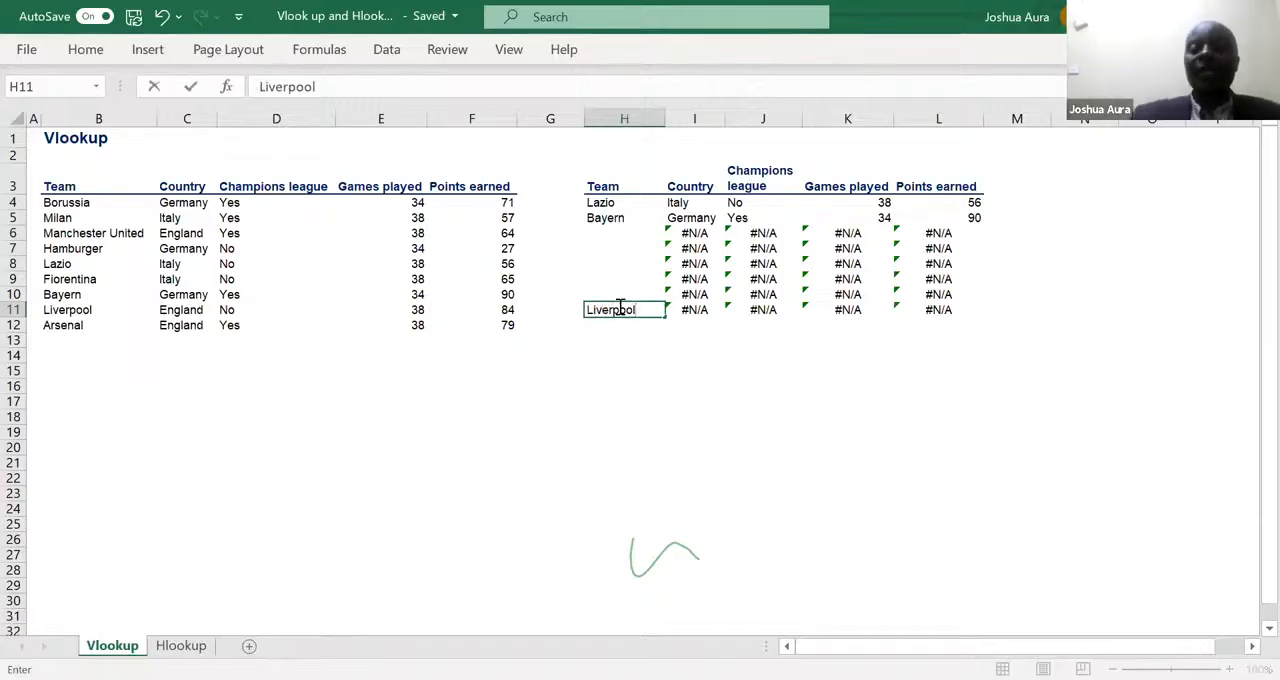
key(Return)
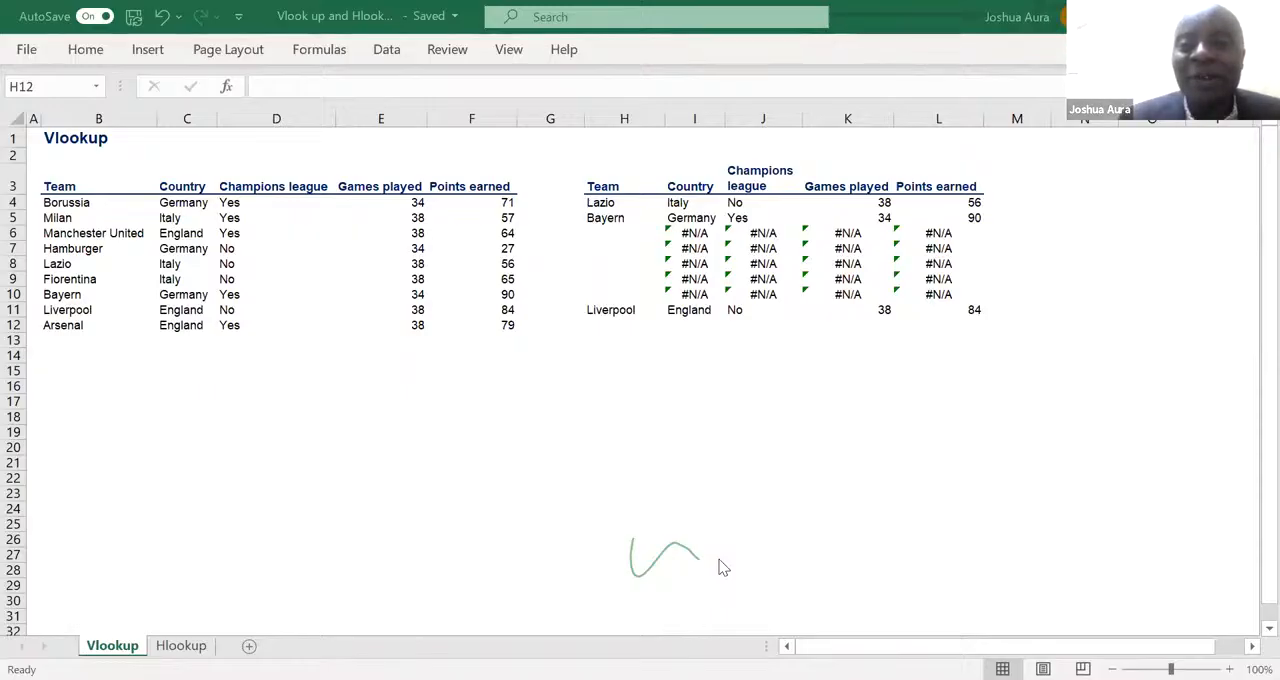
- Clear the Champions league, games played and points formulas in J4:L13 of the lookup table
click(679, 202)
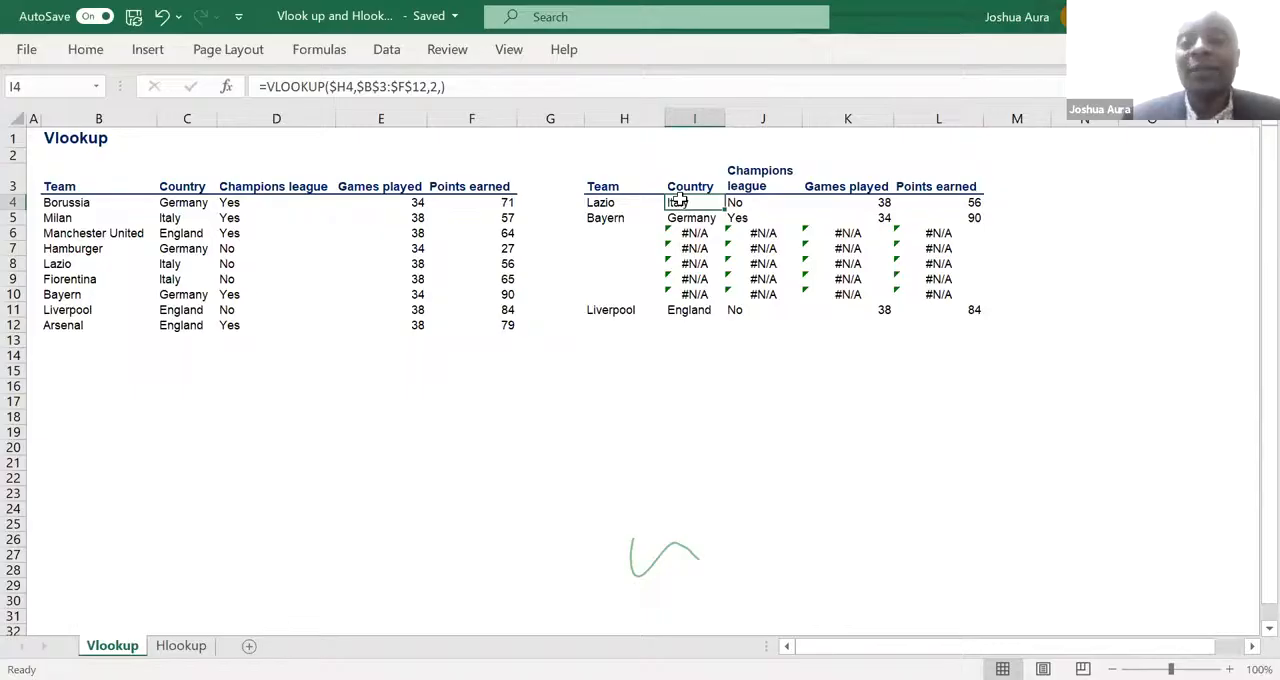
click(735, 203)
drag(735, 203, 906, 341)
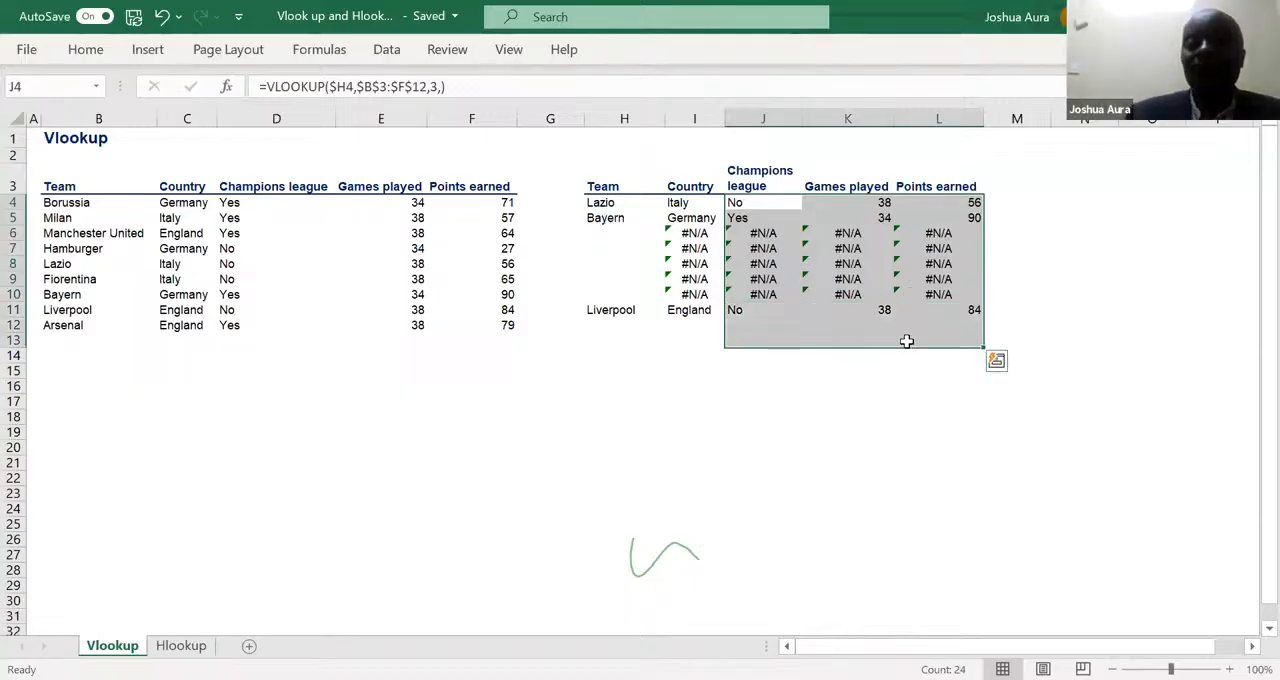
key(Delete)
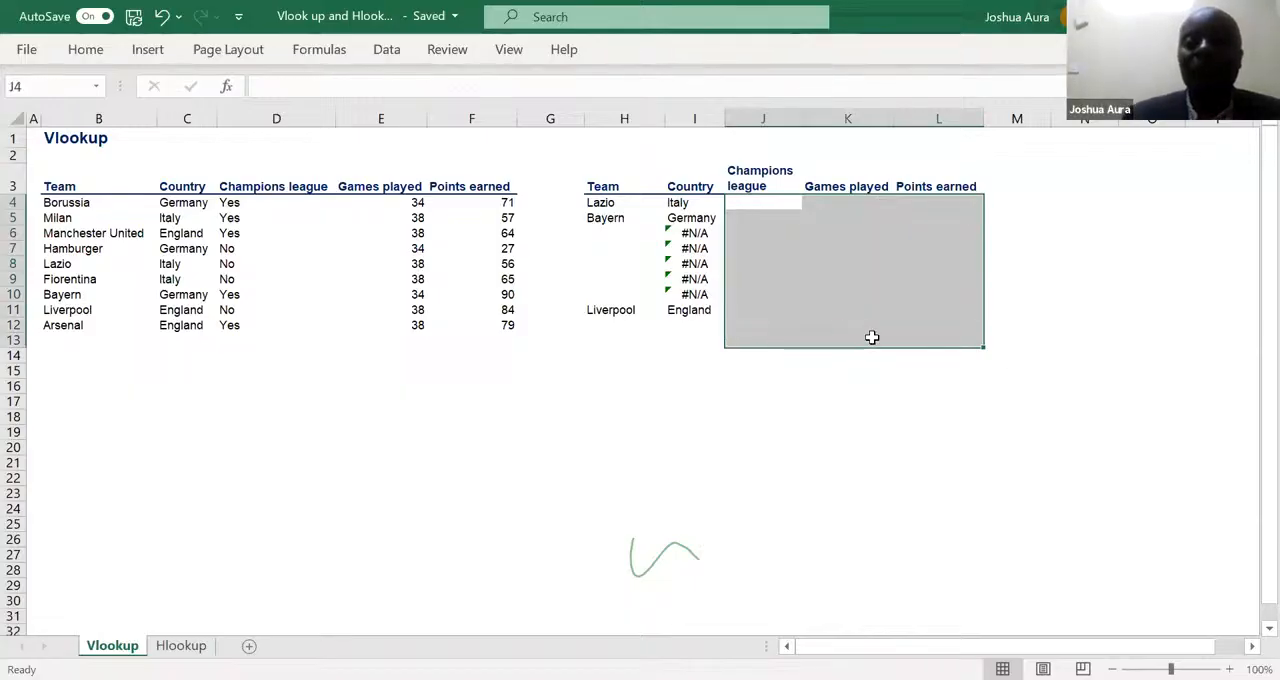
- Clear the Country lookup formulas from I6:I11, keeping those for Lazio and Bayern
click(697, 225)
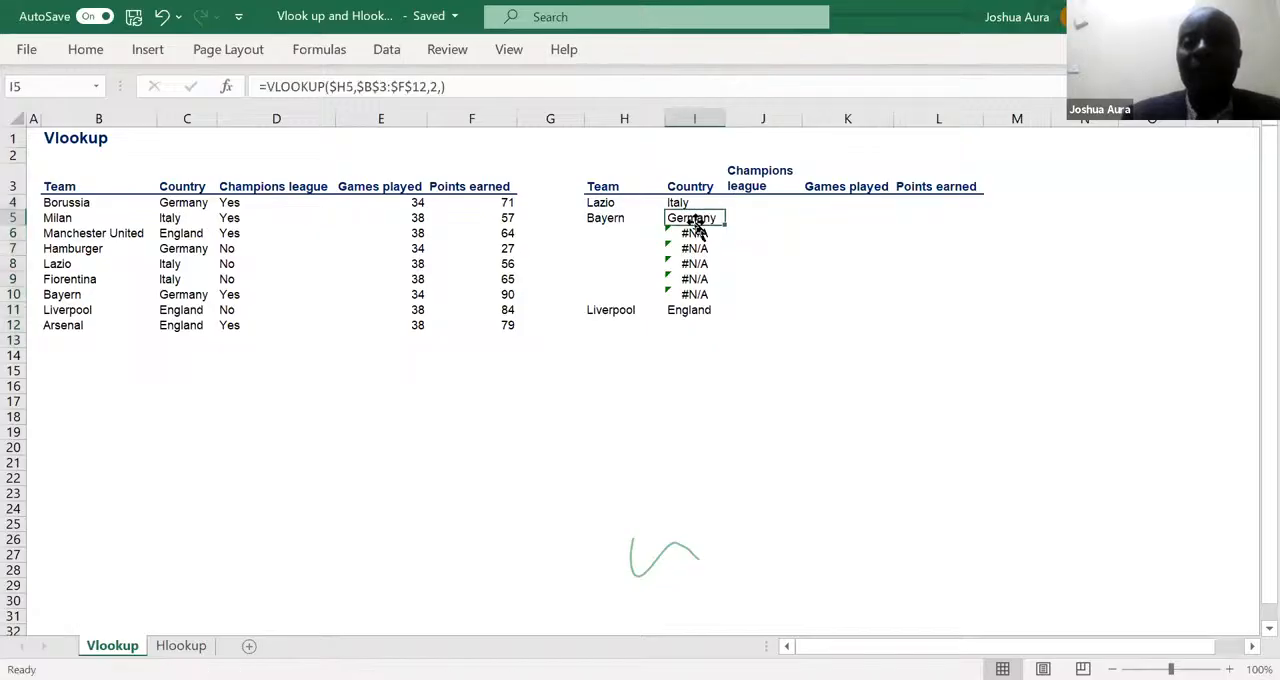
double_click(694, 220)
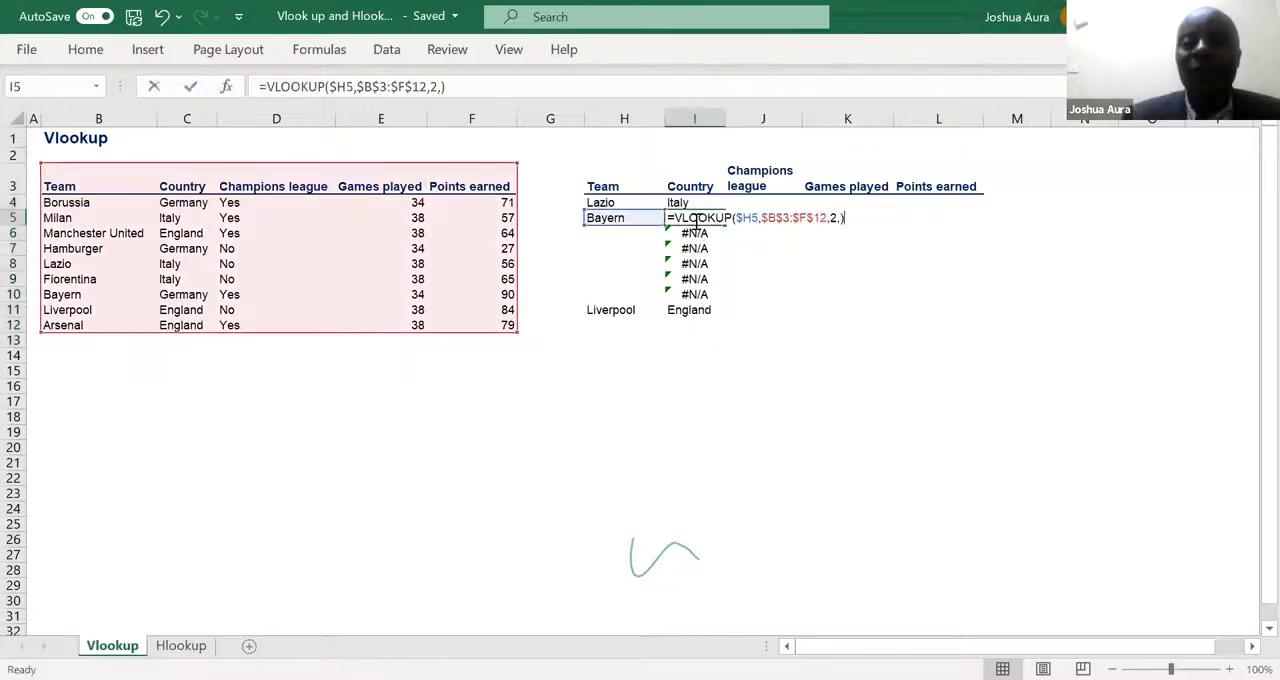
click(764, 292)
click(697, 230)
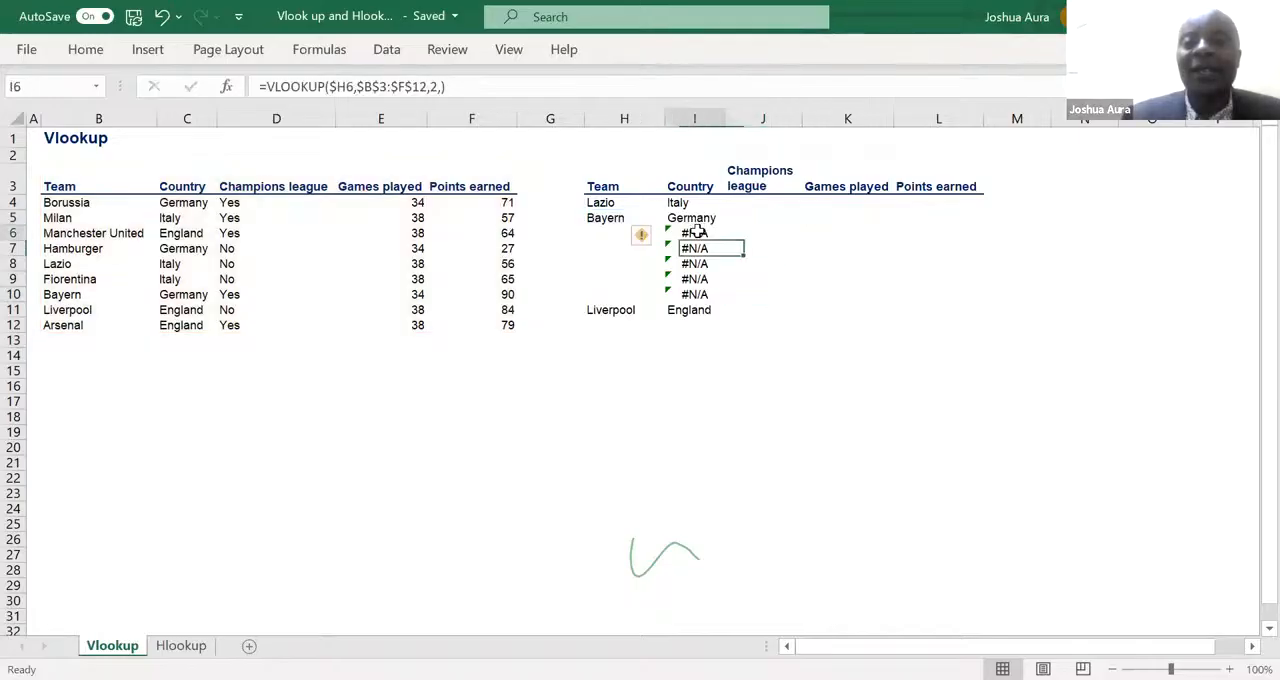
drag(697, 232, 700, 305)
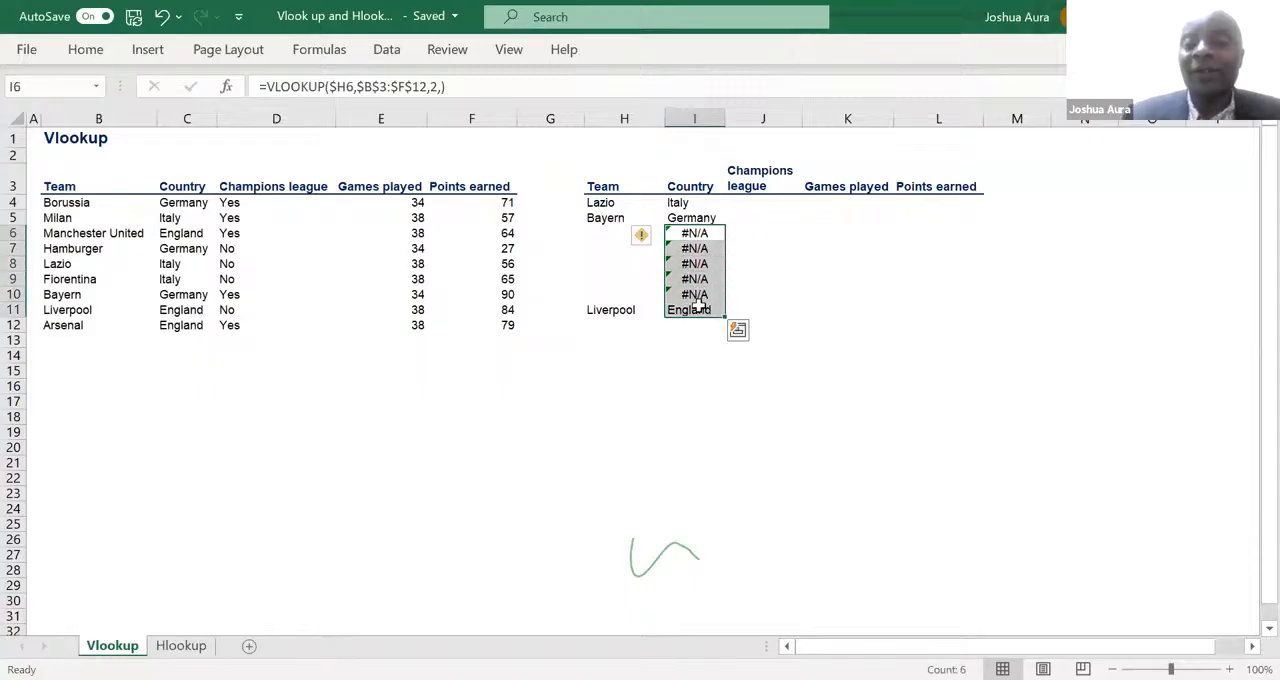
key(Delete)
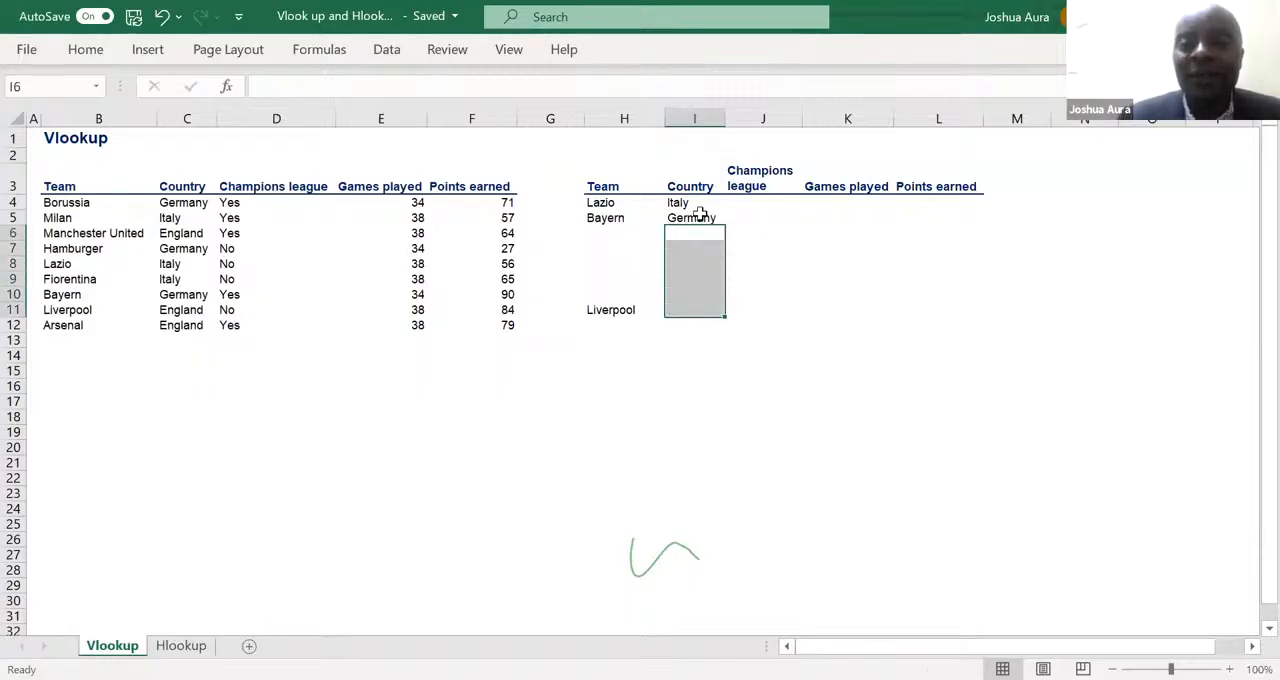
- Fill the I4 country lookup formula across to L4
click(686, 203)
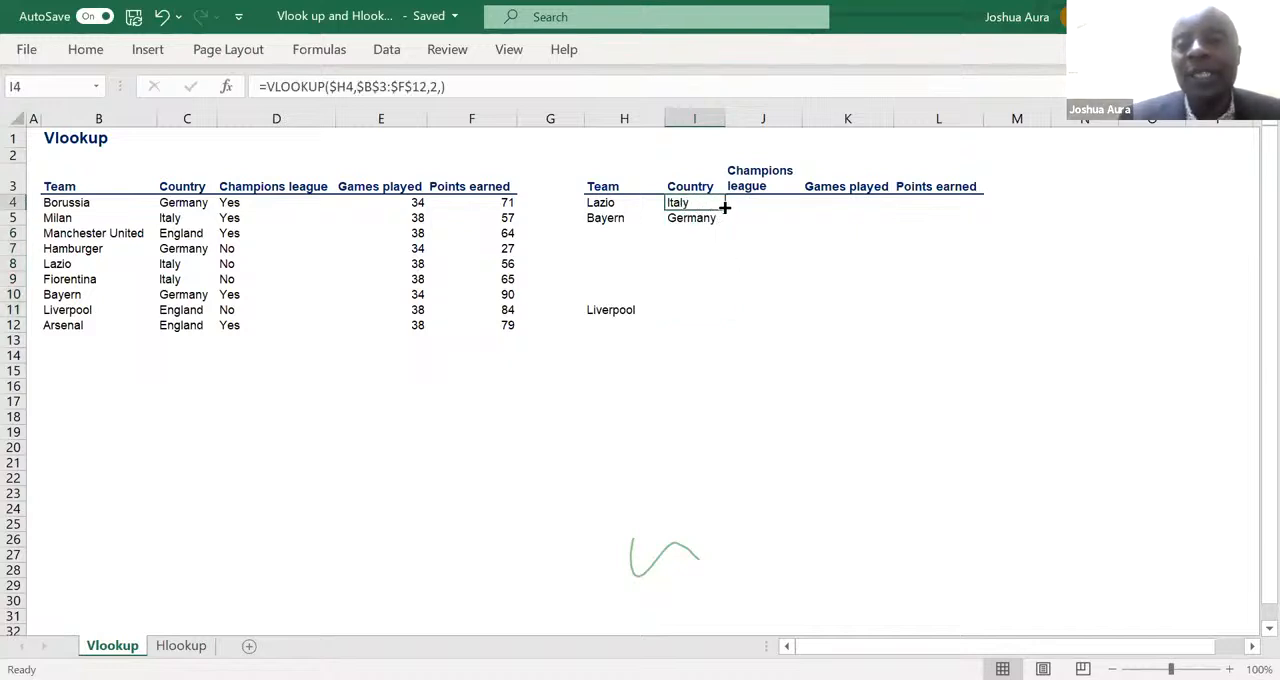
drag(725, 207, 955, 213)
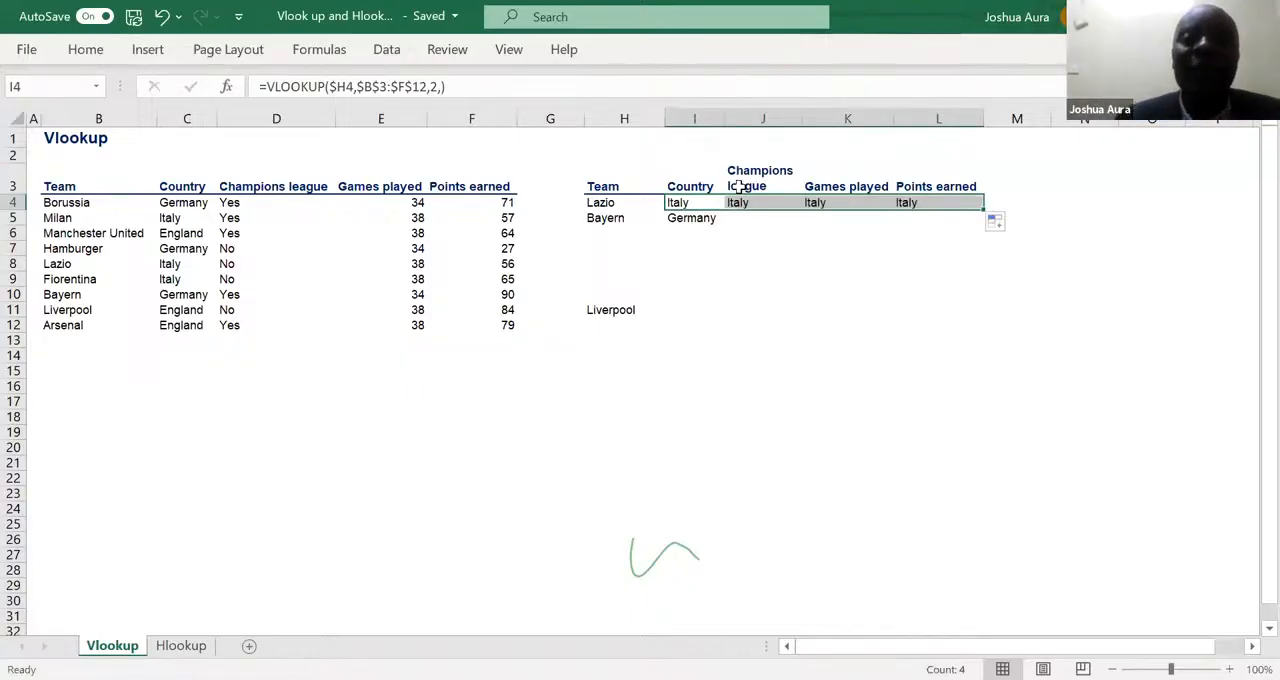
click(679, 199)
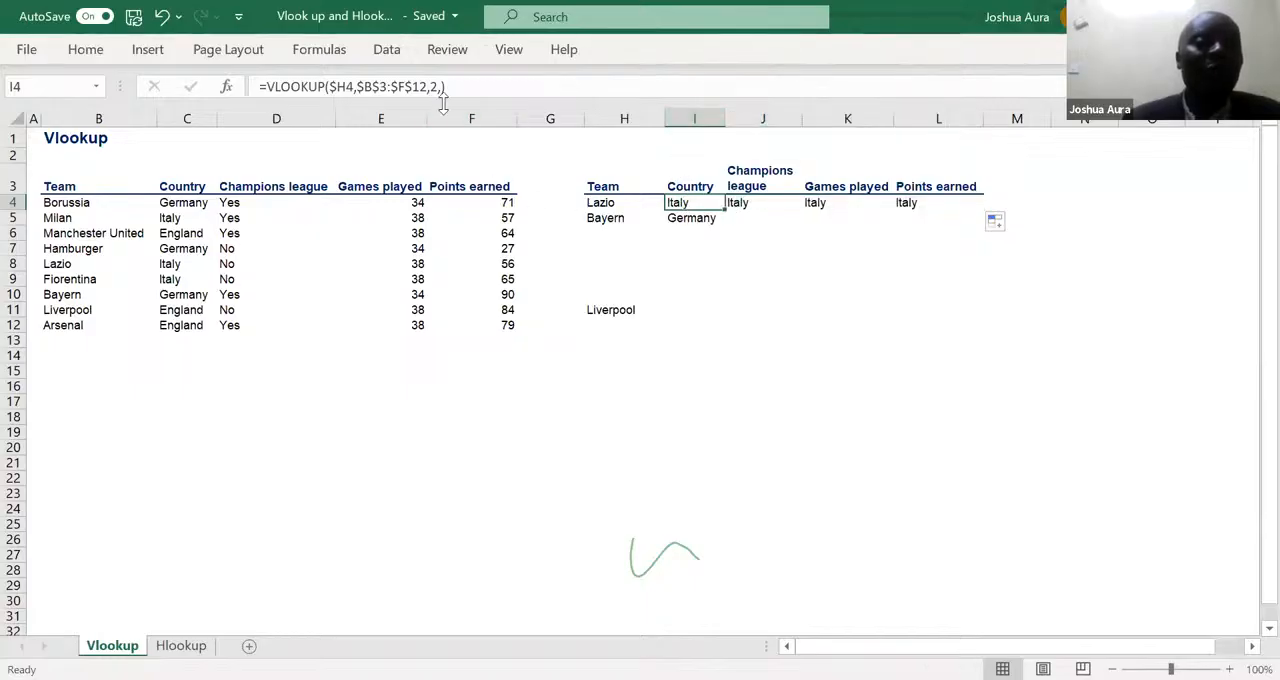
- Set the column index in J4's lookup formula to 3 to return Lazio's Champions league status
click(742, 203)
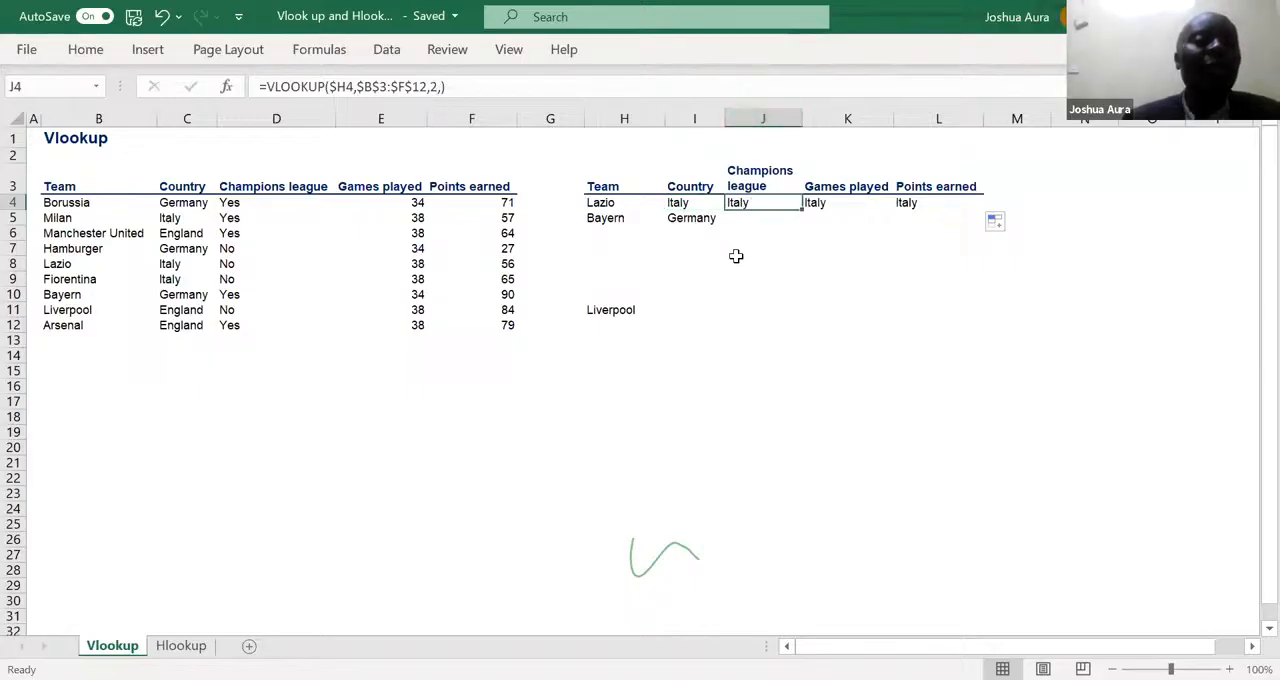
click(437, 90)
key(BackSpace)
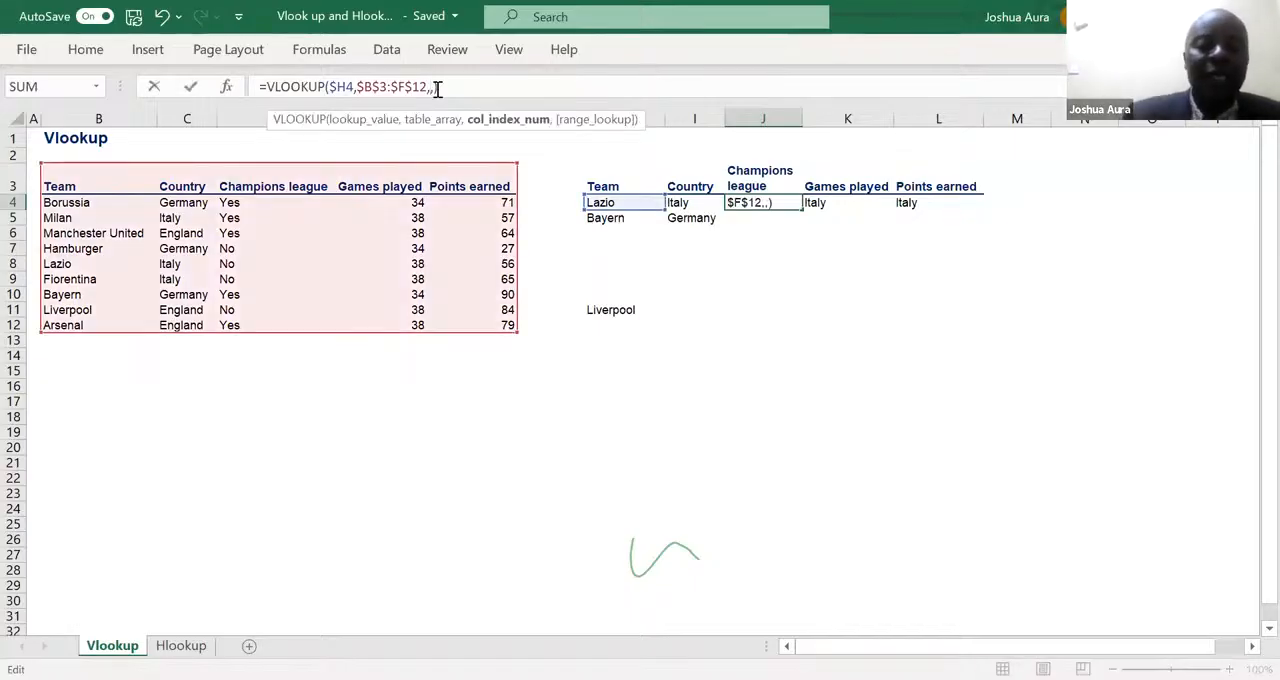
text(3)
key(Return)
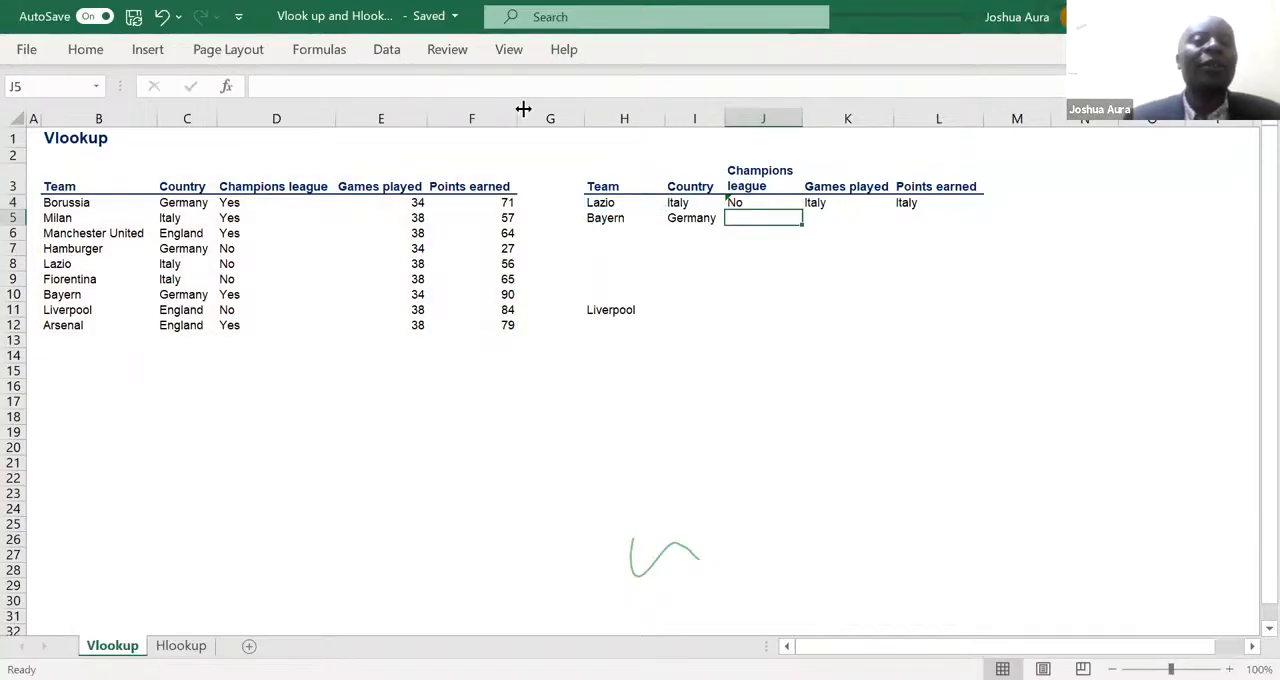
- Set the column index in K4's lookup formula to 4 to return Lazio's games played
click(832, 203)
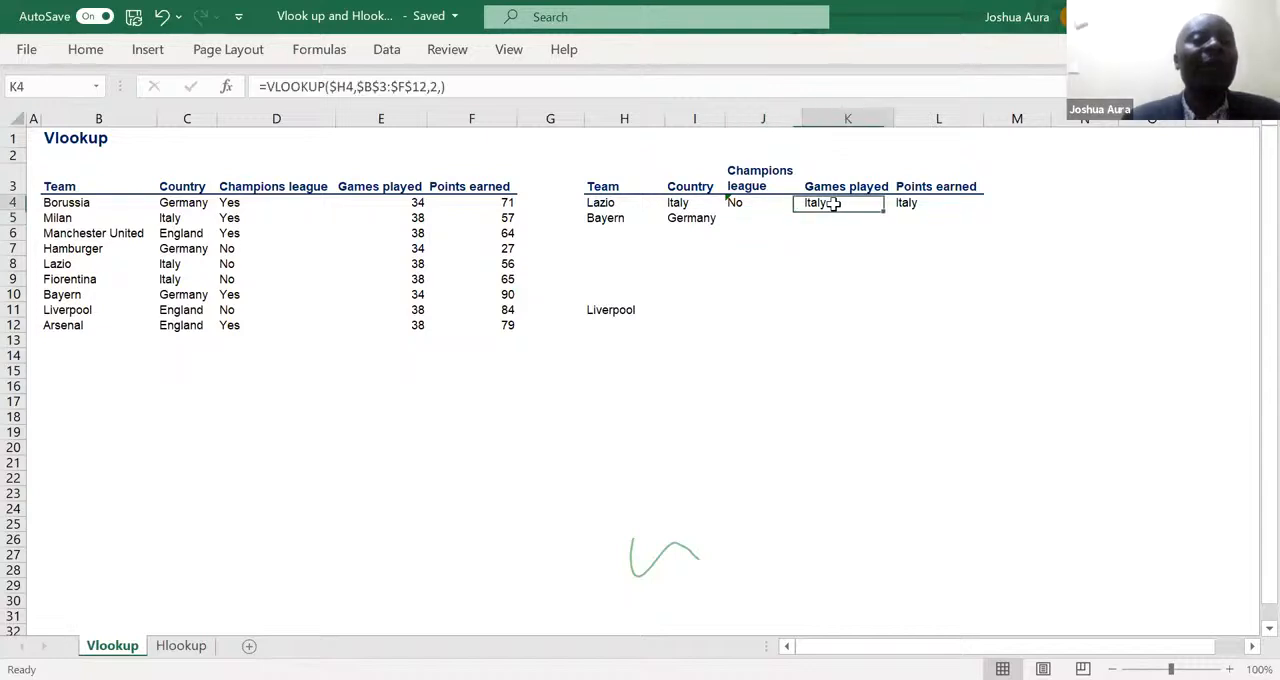
click(437, 88)
key(BackSpace)
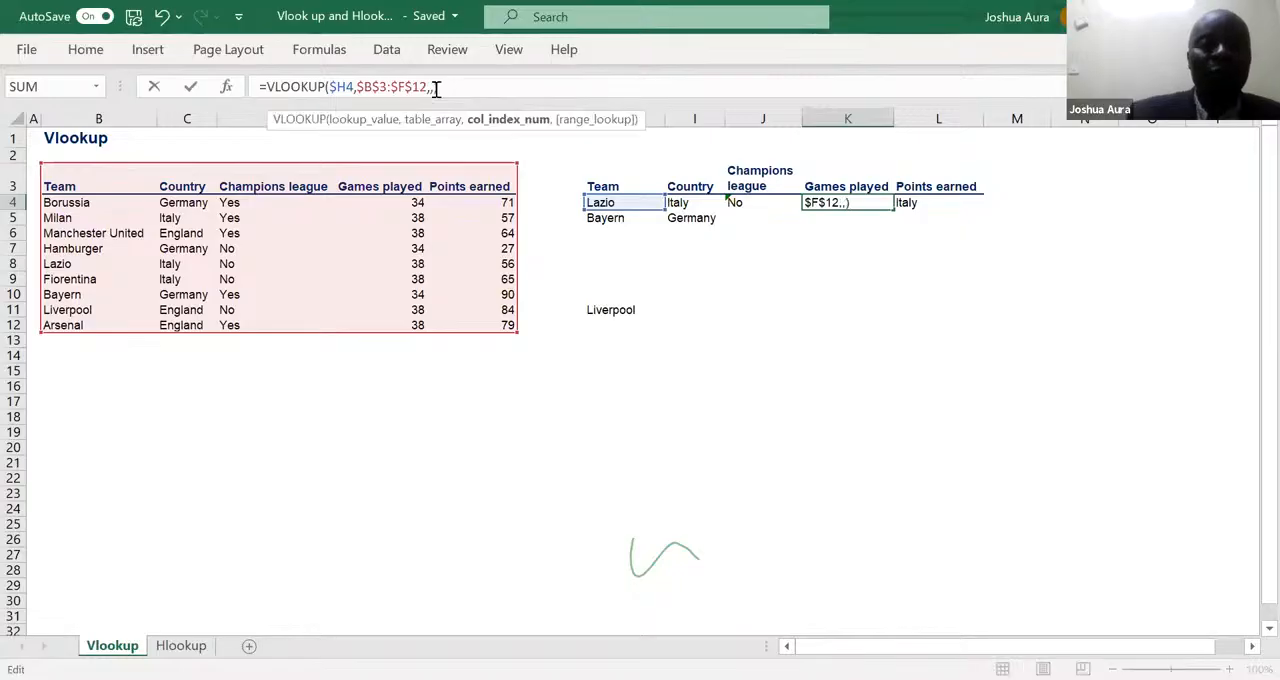
text(4)
key(Return)
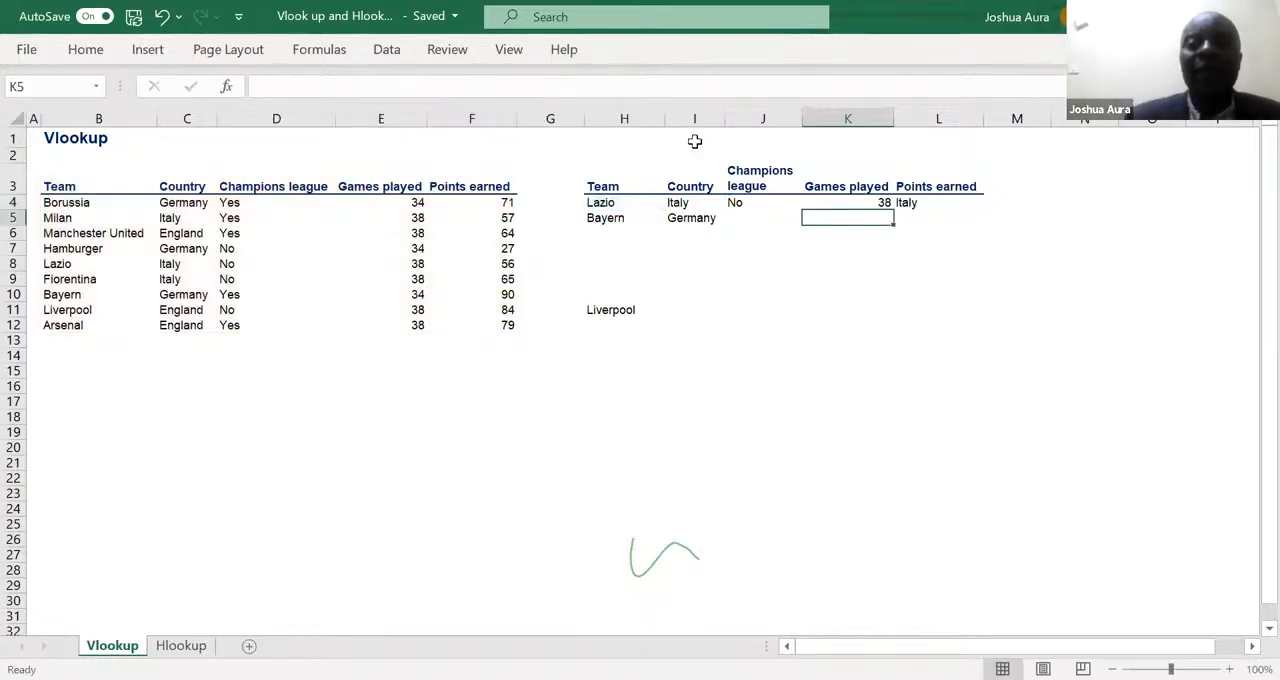
- Set the column index in L4's lookup formula to 5 to return Lazio's points earned
click(917, 204)
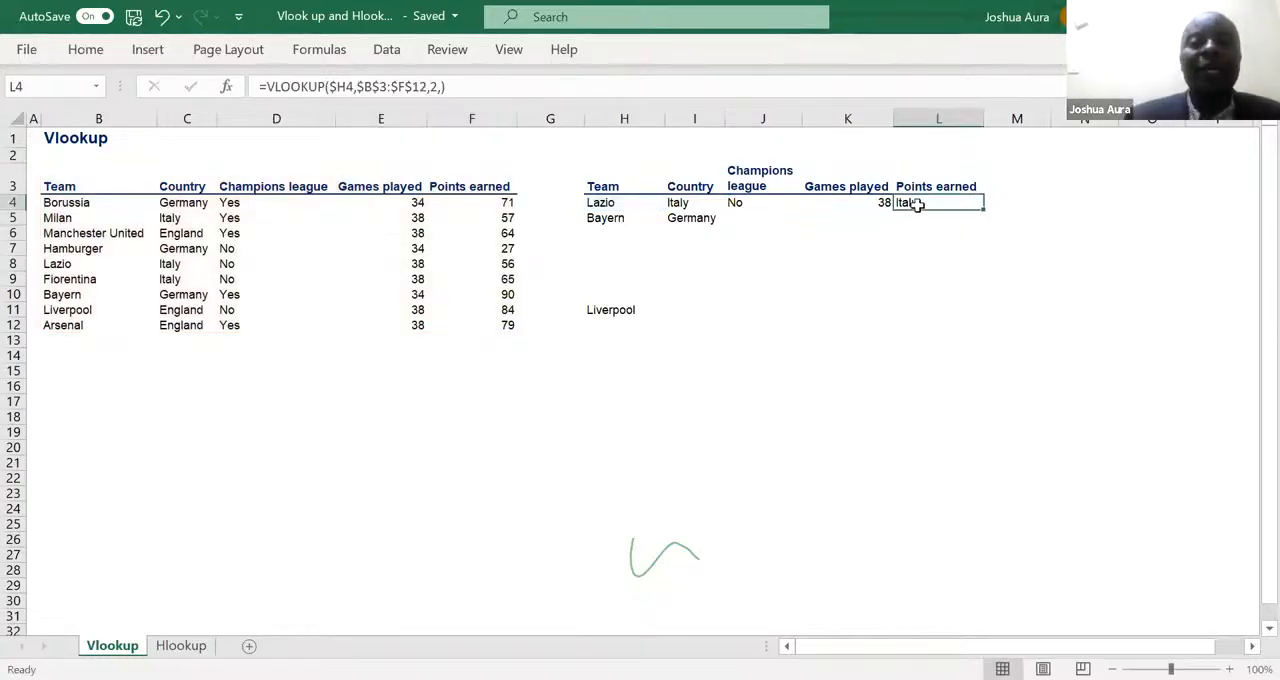
double_click(436, 88)
text(5,)
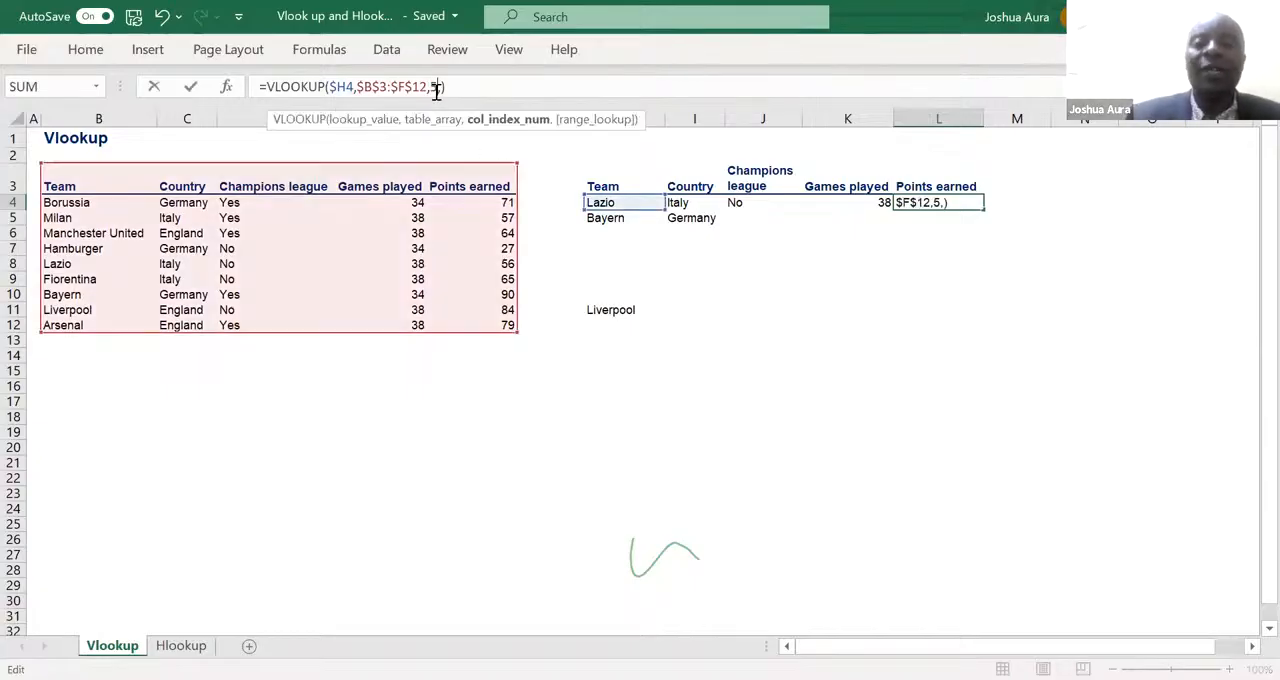
key(Return)
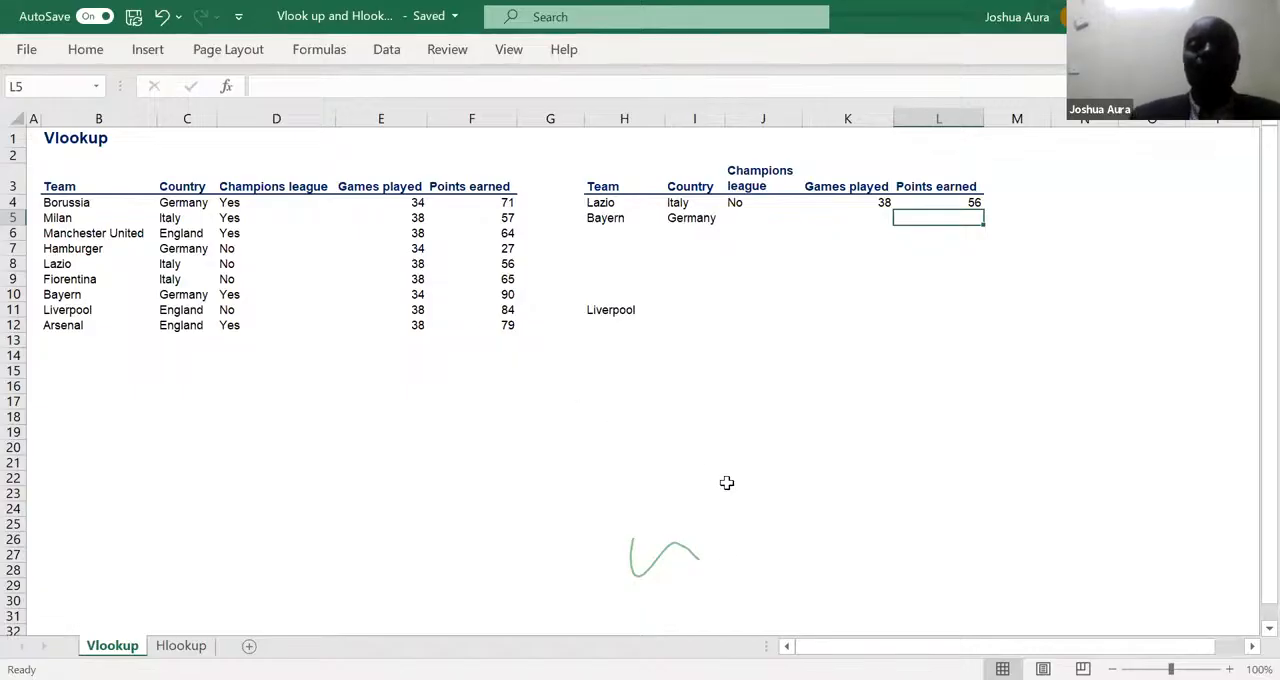
click(727, 557)
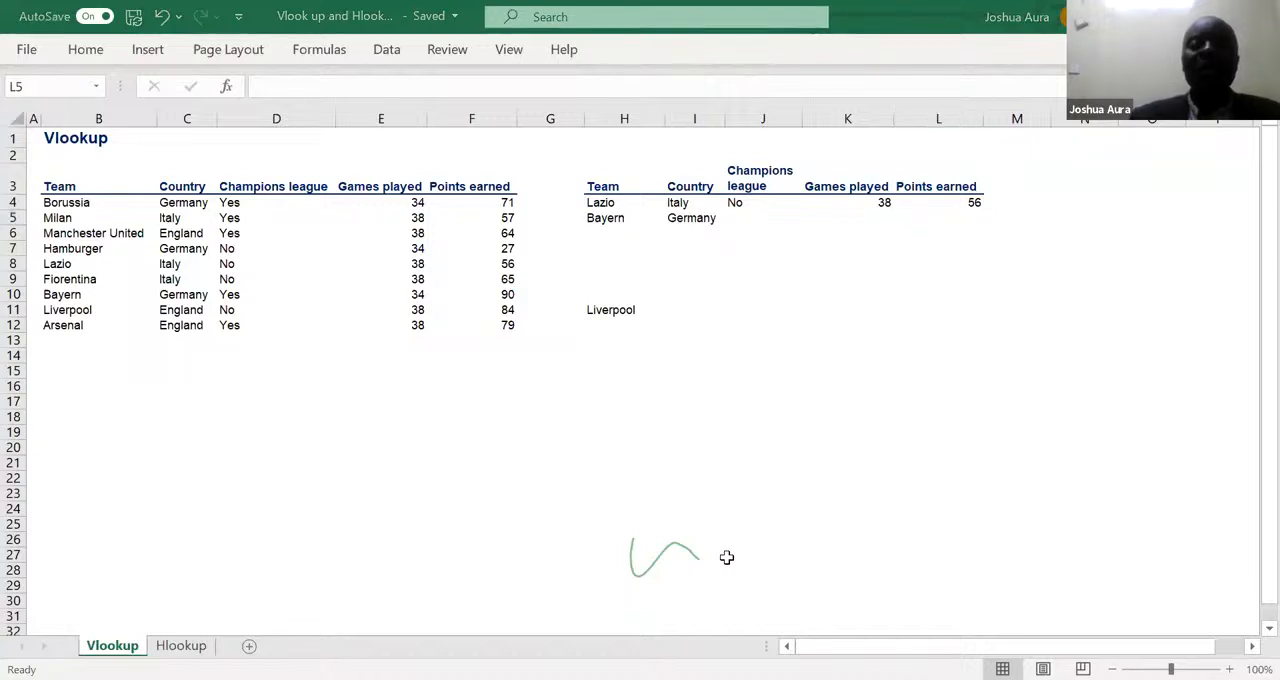